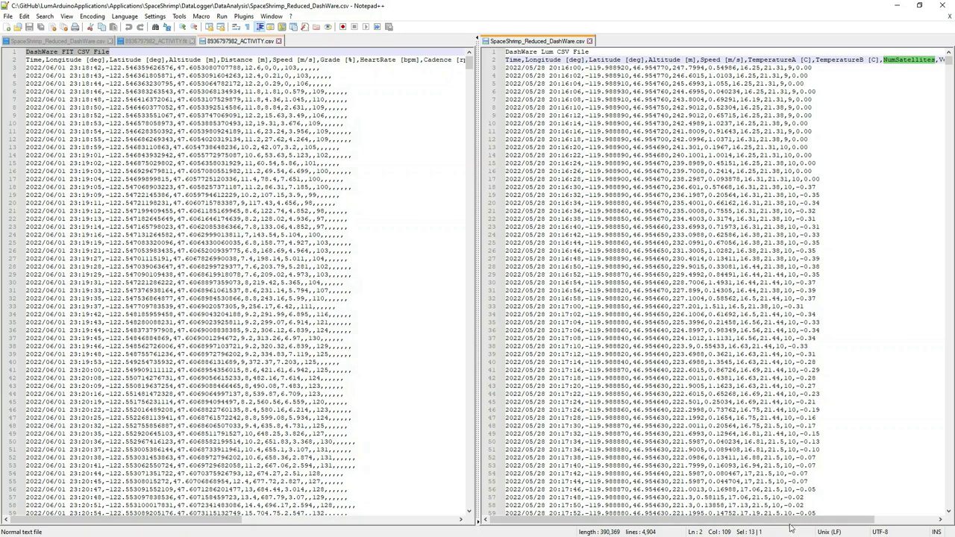
# - Examine the column headers and data rows of SpaceShrimp_Reduced_DashWare.csv alongside those of the FIT activity CSV file
pyautogui.moveTo(791, 520); pyautogui.dragTo(854, 520)
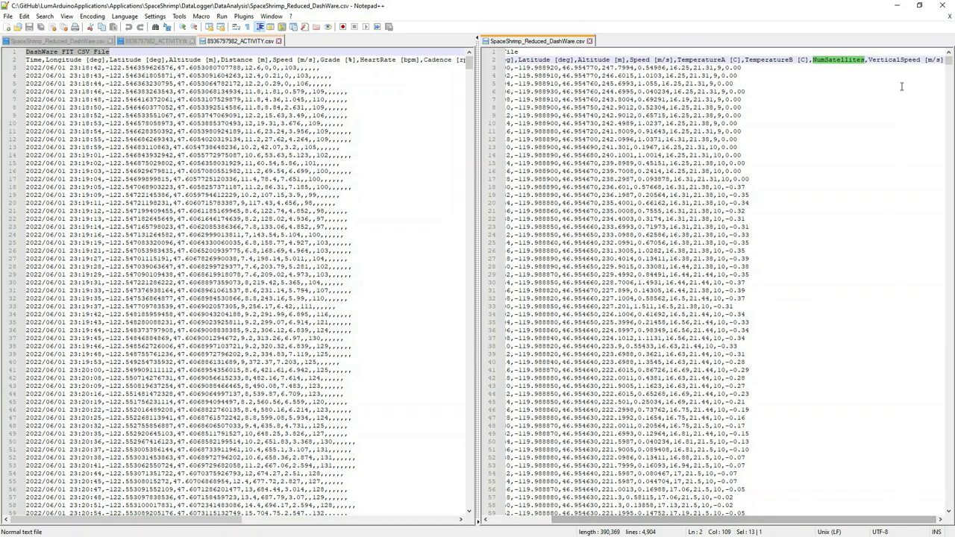
pyautogui.doubleClick(901, 60)
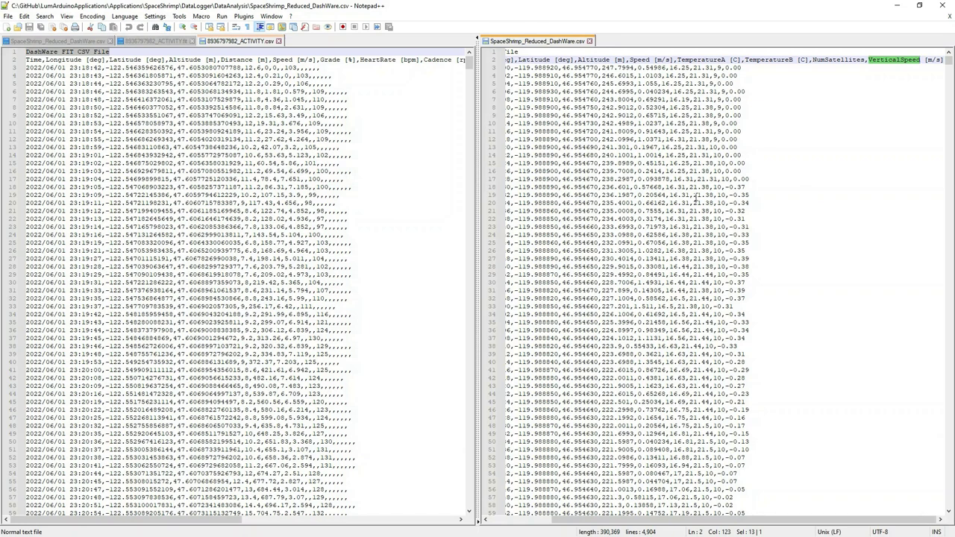
pyautogui.moveTo(631, 418); pyautogui.dragTo(639, 433)
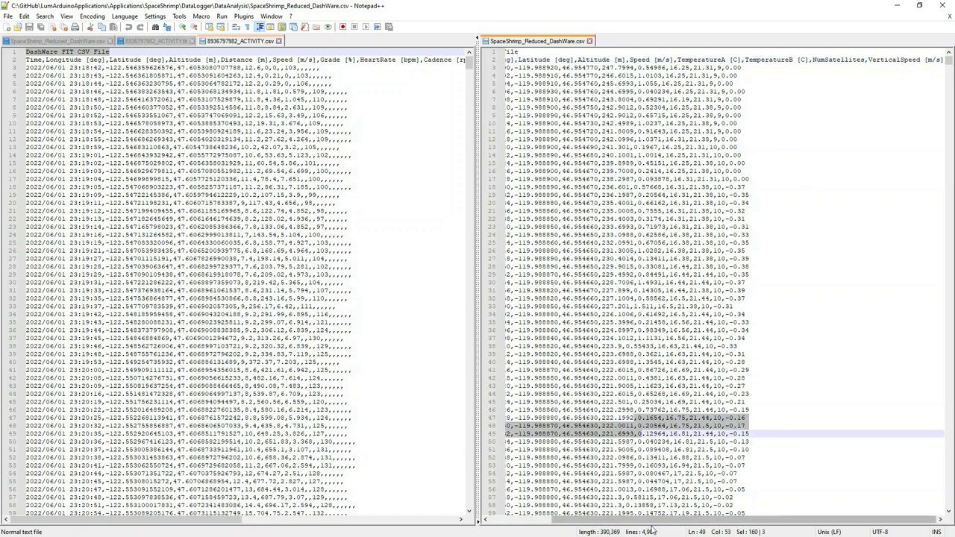
pyautogui.moveTo(654, 520); pyautogui.dragTo(515, 517)
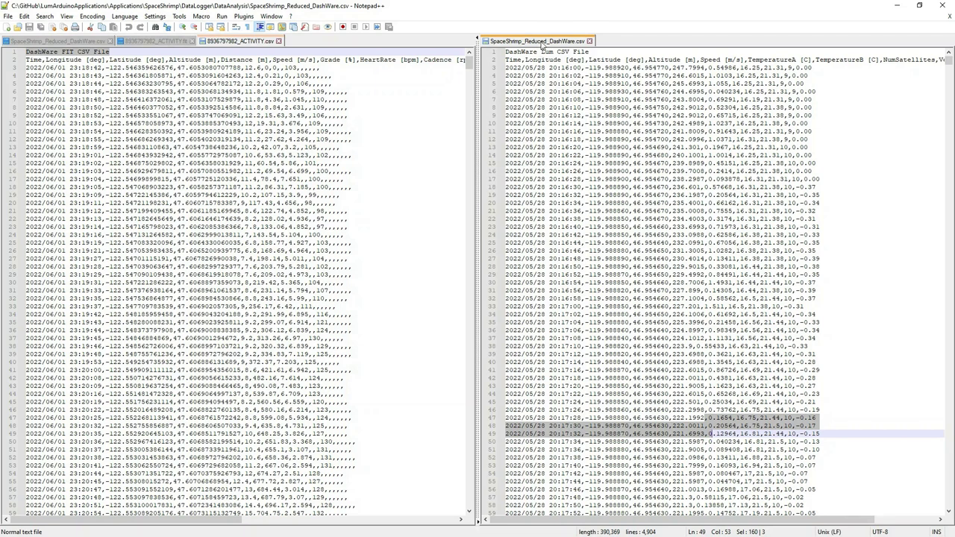
pyautogui.moveTo(506, 51); pyautogui.dragTo(858, 428)
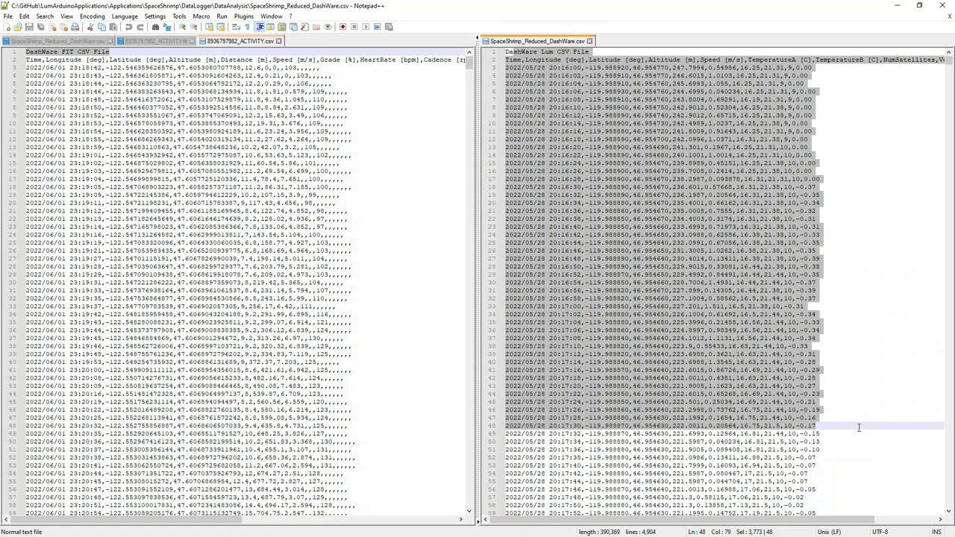
pyautogui.click(24, 57)
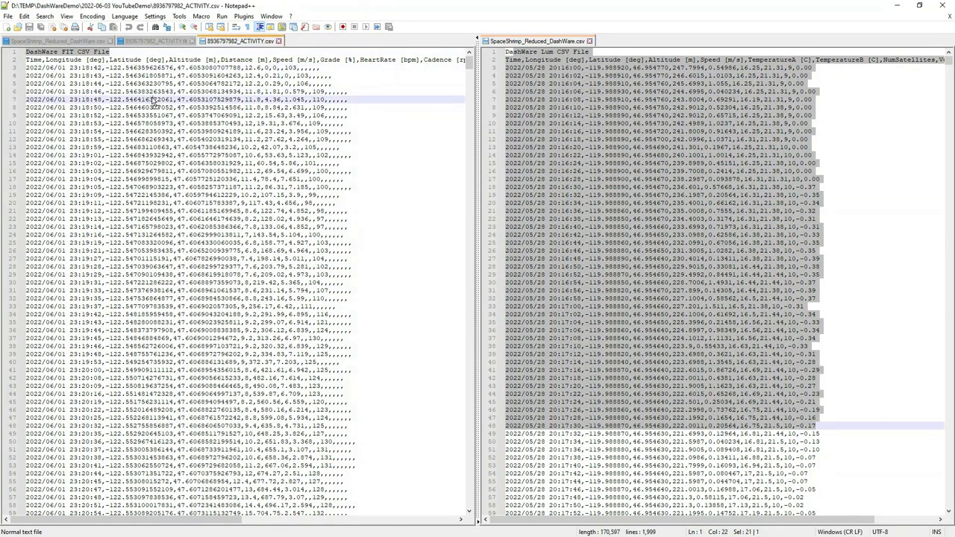
pyautogui.click(43, 53)
pyautogui.moveTo(26, 52); pyautogui.dragTo(352, 425)
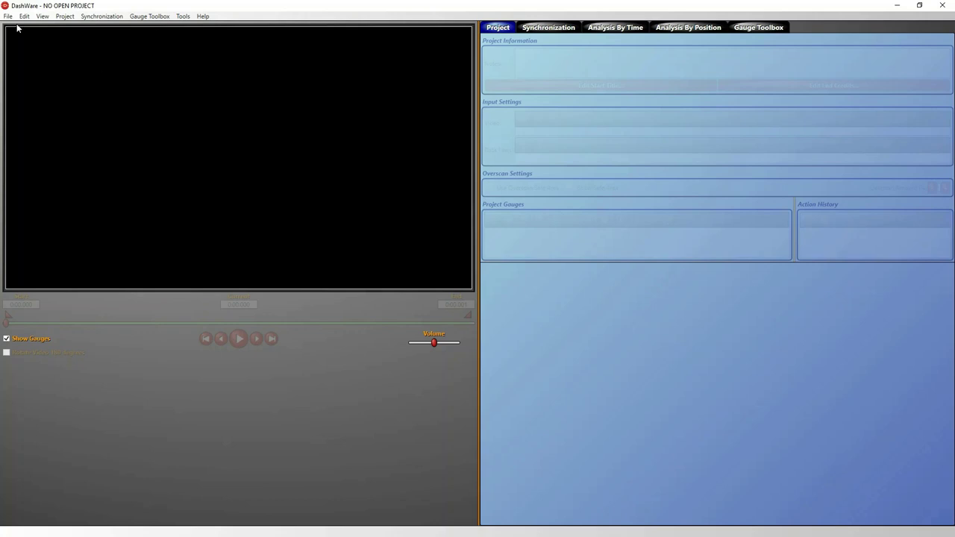
# - In DashWare, create a new project named 2022-06-04 CustomDataProfileExample based on the GoPro Template Imperial template
pyautogui.click(7, 15)
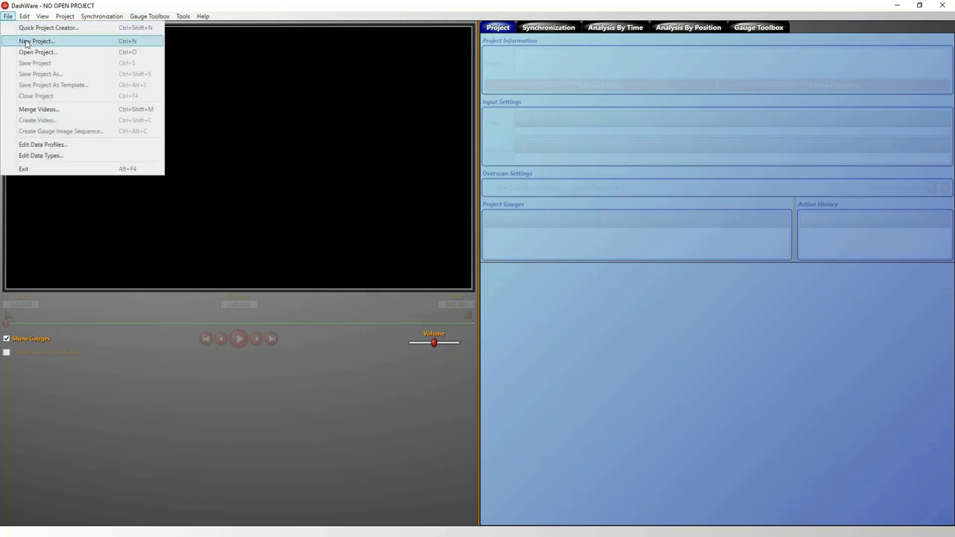
pyautogui.click(27, 43)
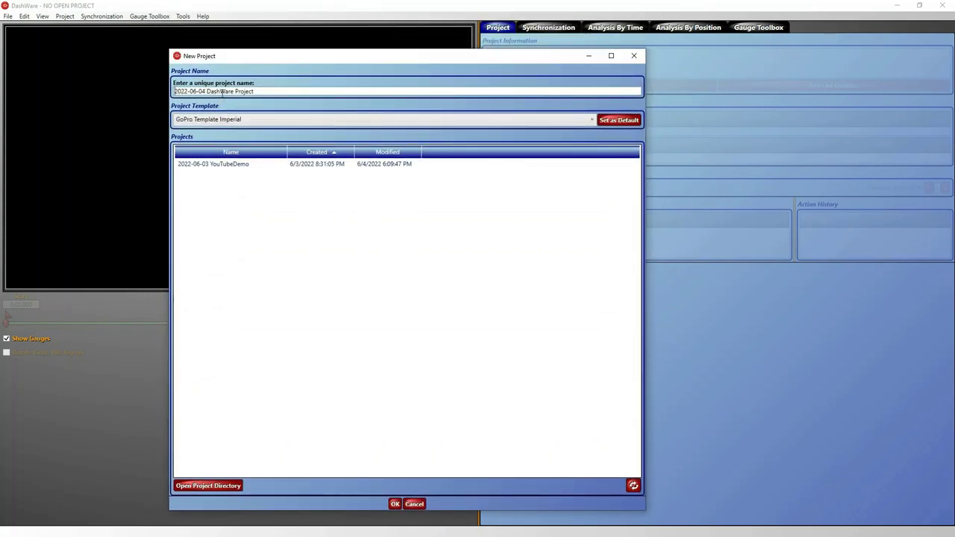
pyautogui.moveTo(206, 91); pyautogui.dragTo(282, 98)
pyautogui.write('Dash')
pyautogui.hotkey('ctrl', 'shift', 'Left')
pyautogui.write('CustomDataProfileExample')
pyautogui.click(593, 120)
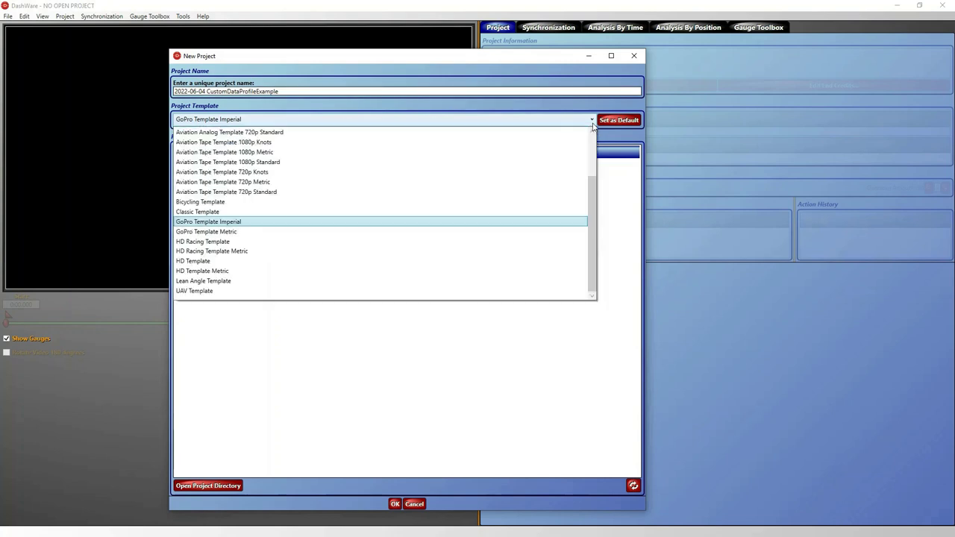
pyautogui.click(253, 222)
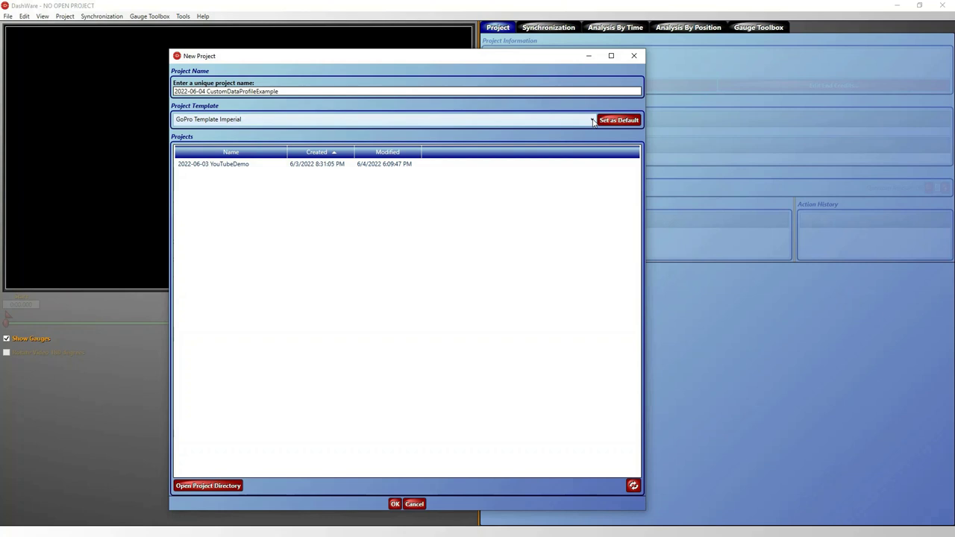
pyautogui.click(395, 504)
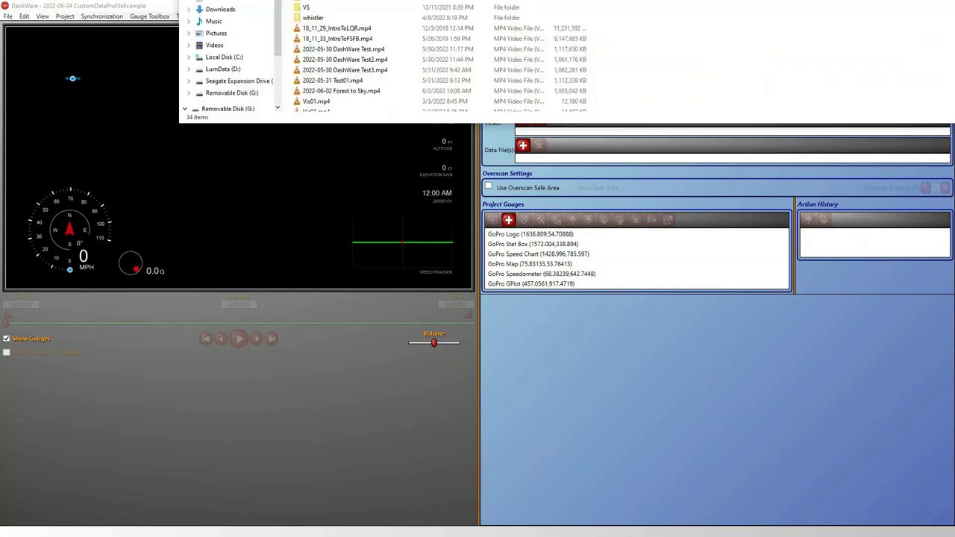
# - In File Explorer, paste the copied LaunchShortBlurred_29p97FPS.mp4 video into the TEMP\DashWareDemo\2022-06-04 CustomDataProfileExample folder
pyautogui.moveTo(326, 0); pyautogui.dragTo(326, 75)
pyautogui.doubleClick(283, 254)
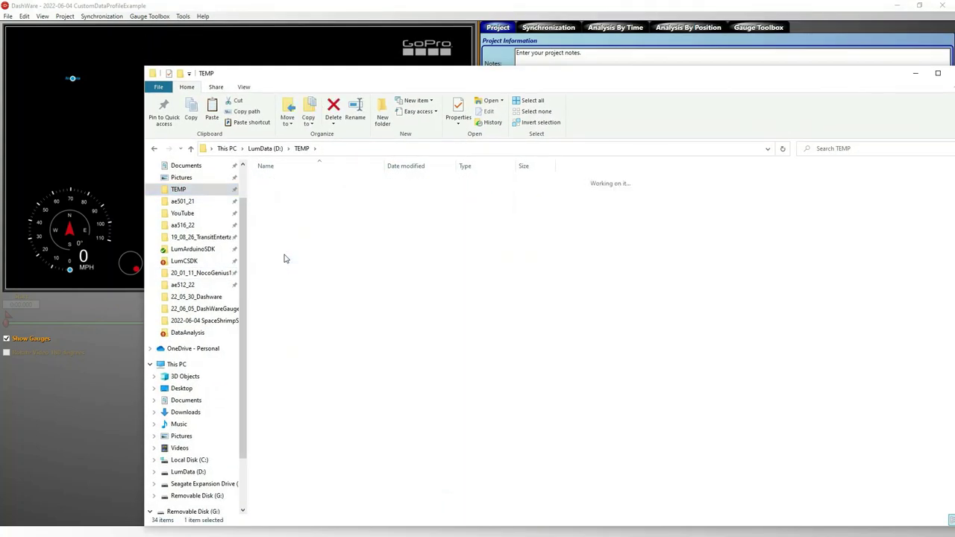
pyautogui.click(323, 191)
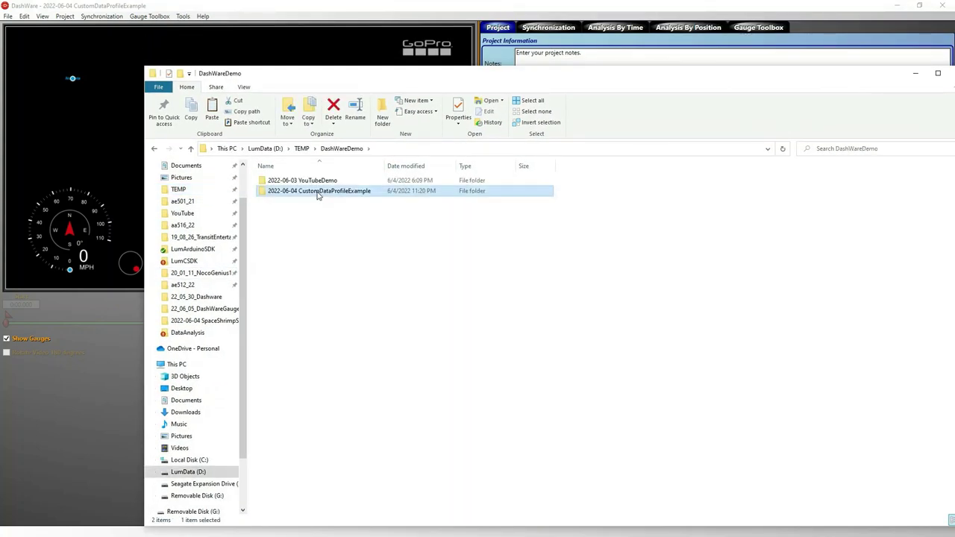
pyautogui.doubleClick(319, 193)
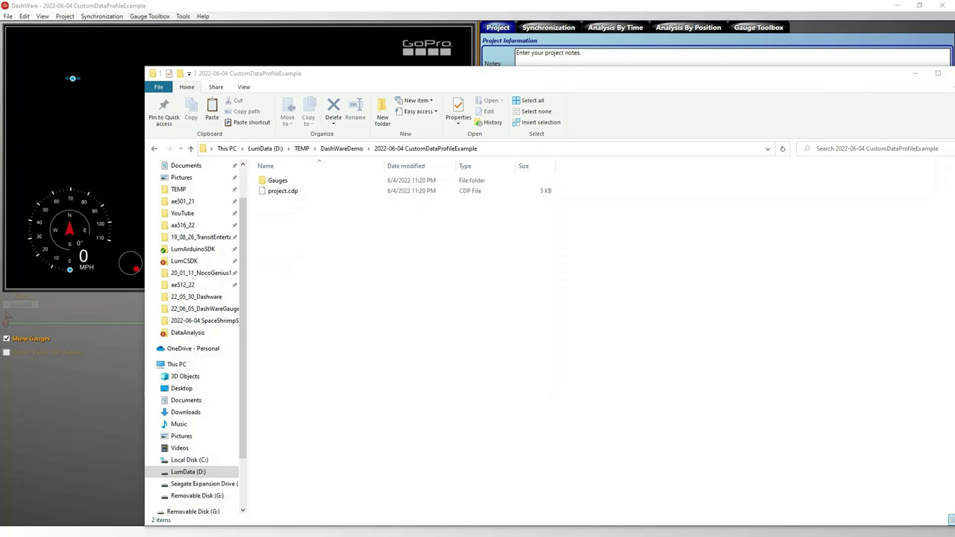
pyautogui.click(355, 257)
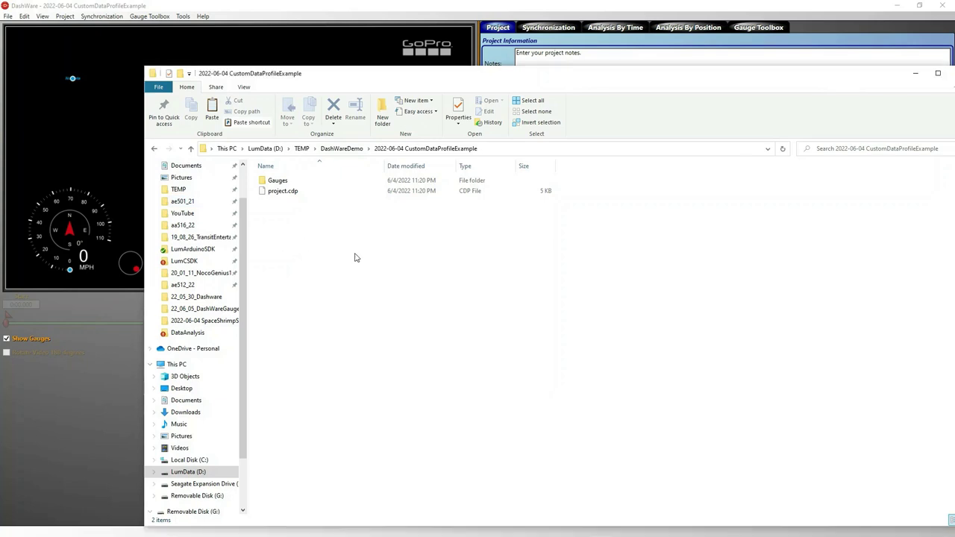
pyautogui.hotkey('ctrl', 'v')
pyautogui.click(356, 292)
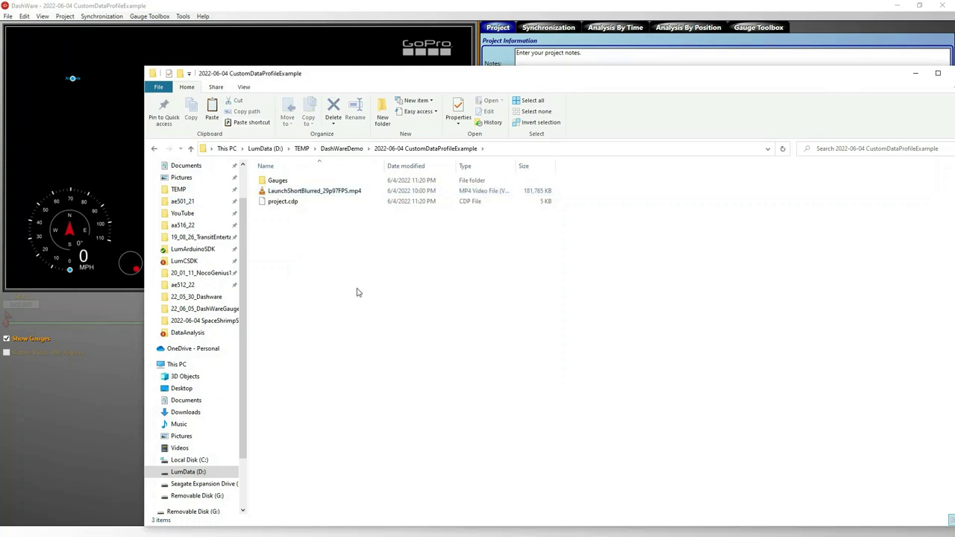
# - Preview LaunchShortBlurred_29p97FPS.mp4 in VLC media player, skipping ahead to the airborne footage, and close the player
pyautogui.click(326, 192)
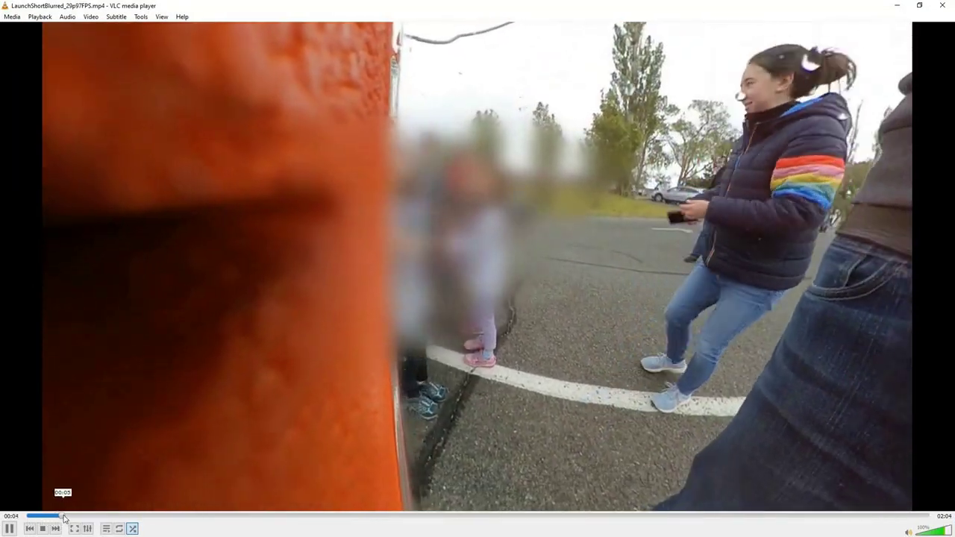
pyautogui.moveTo(64, 518); pyautogui.dragTo(173, 518)
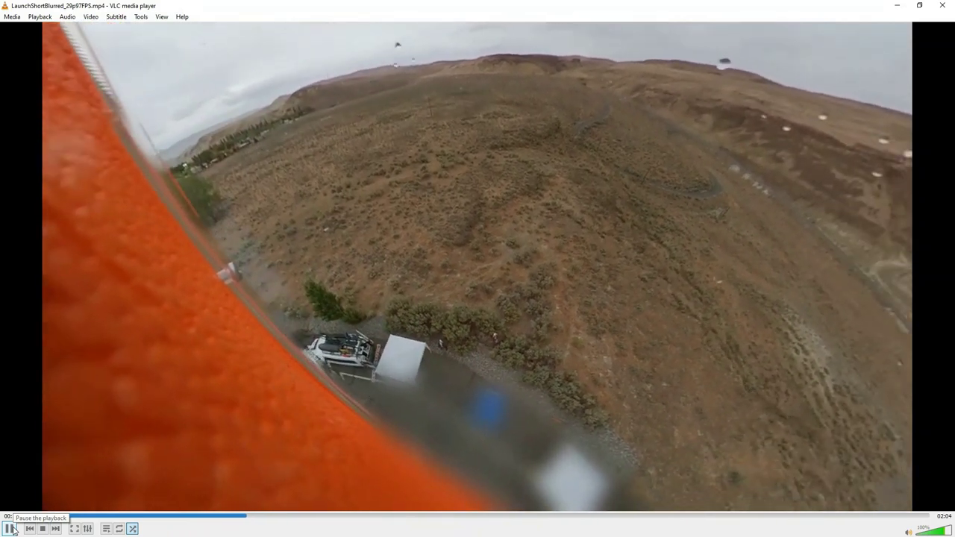
pyautogui.click(10, 528)
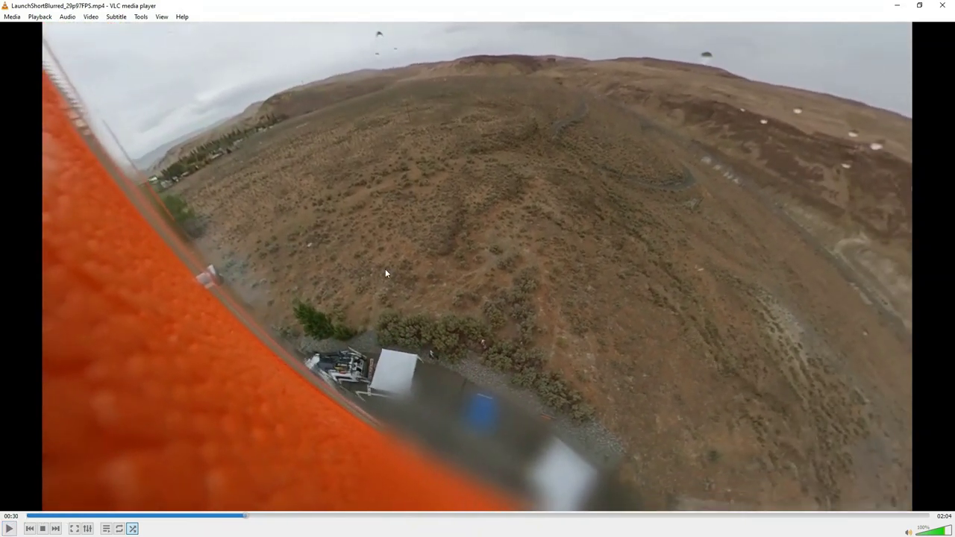
pyautogui.click(944, 6)
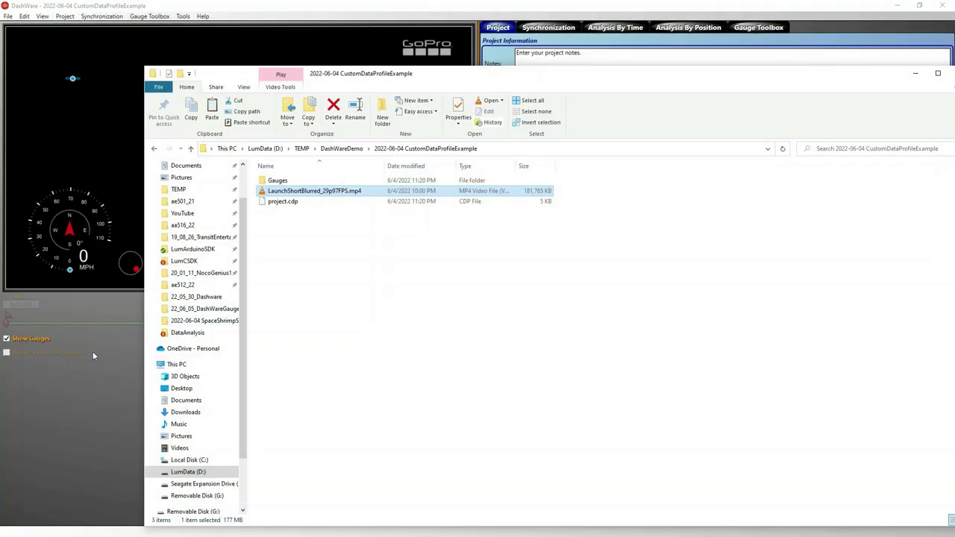
# - Switch back to DashWare and add LaunchShort_29p97FPS.mp4 from the 2022-06-04 SpaceShrimpShort folder as the project's input video
pyautogui.click(102, 428)
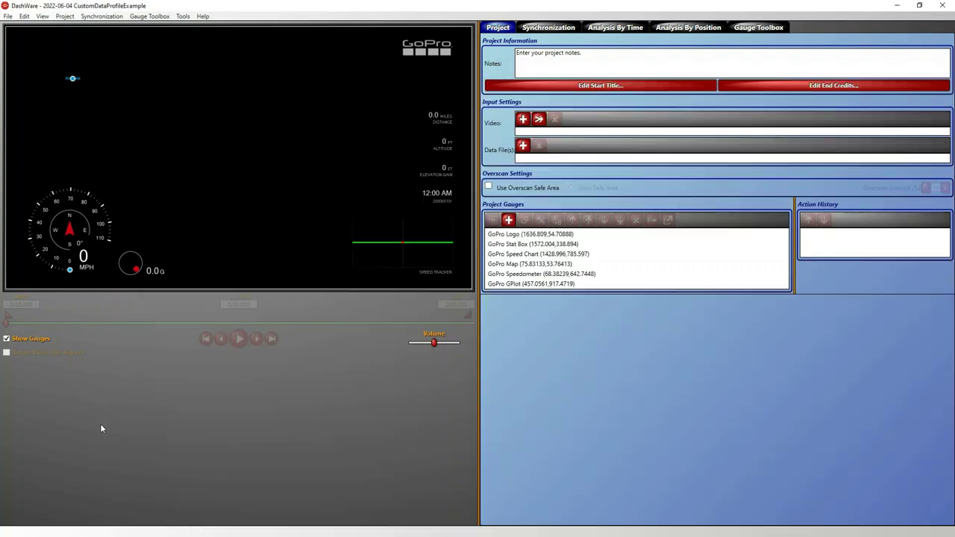
pyautogui.click(522, 121)
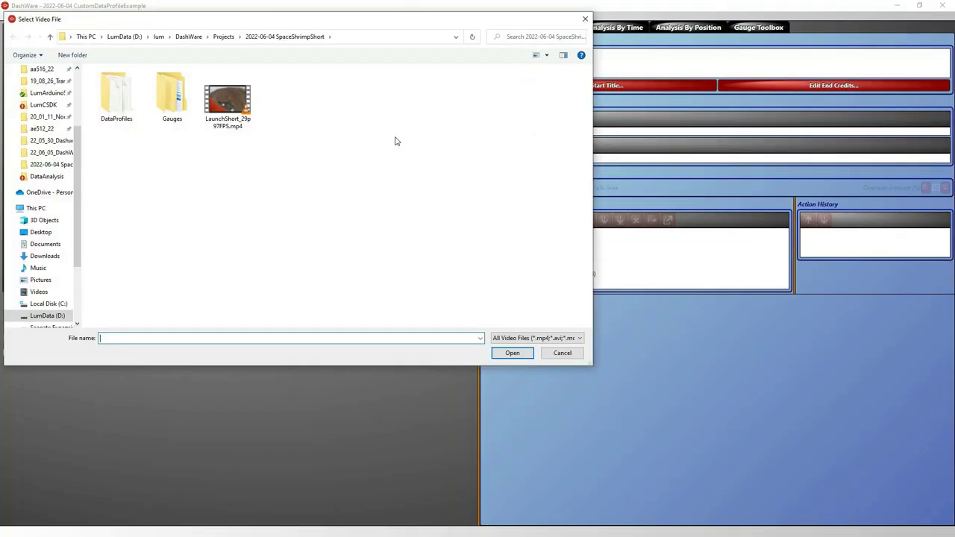
pyautogui.click(215, 104)
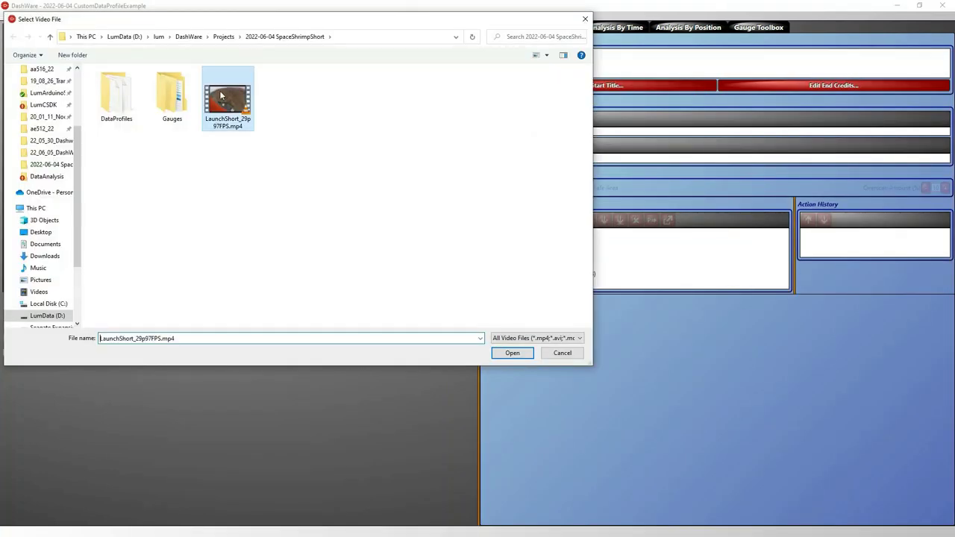
pyautogui.click(512, 353)
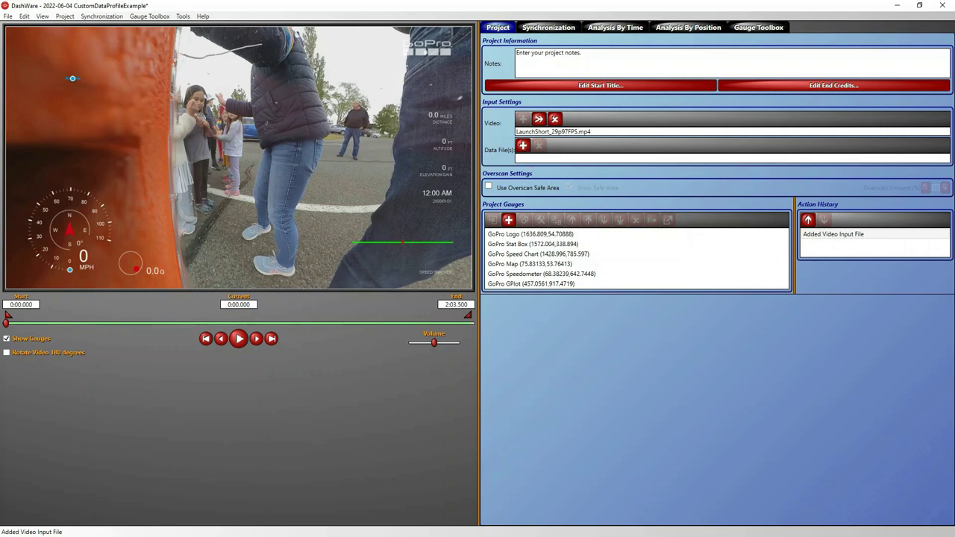
# - In File Explorer, copy SpaceShrimp_Reduced_DashWare.csv from the DataAnalysis folder into the 2022-06-04 CustomDataProfileExample project folder
pyautogui.hotkey('alt', 'Tab')
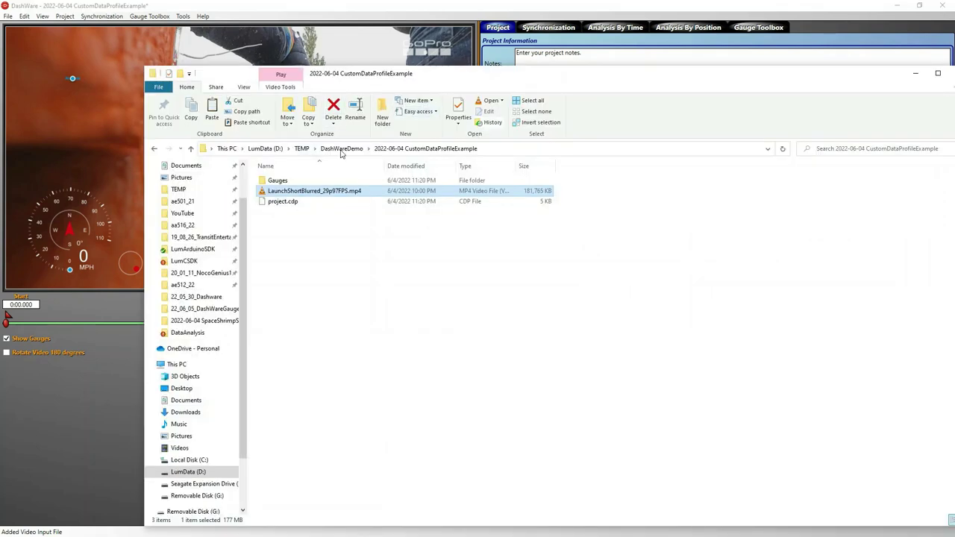
pyautogui.click(301, 225)
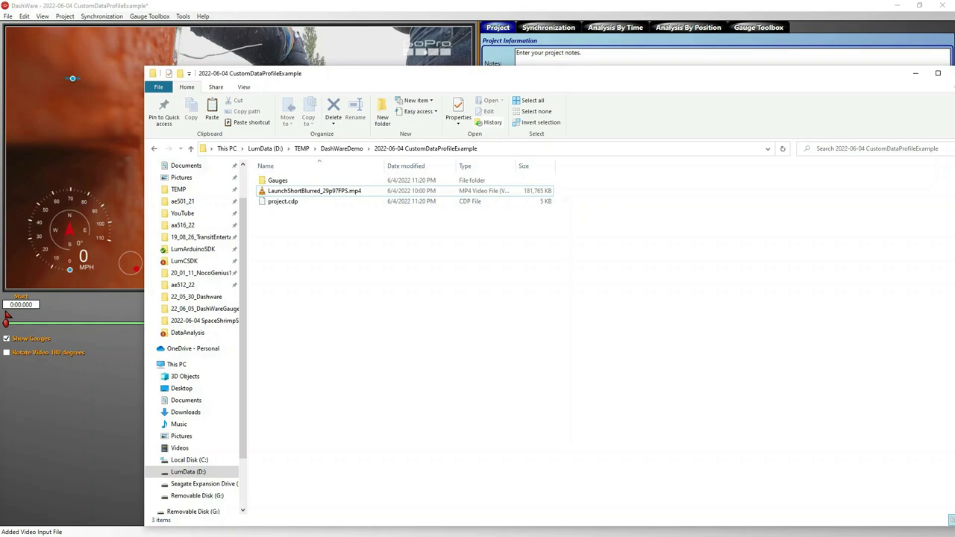
pyautogui.hotkey('alt', 'Tab')
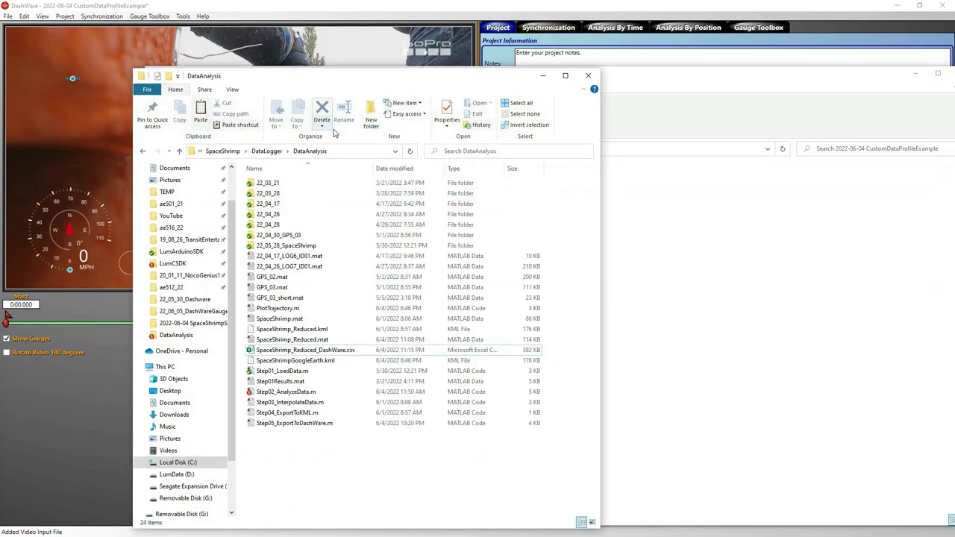
pyautogui.moveTo(337, 82); pyautogui.dragTo(218, 43)
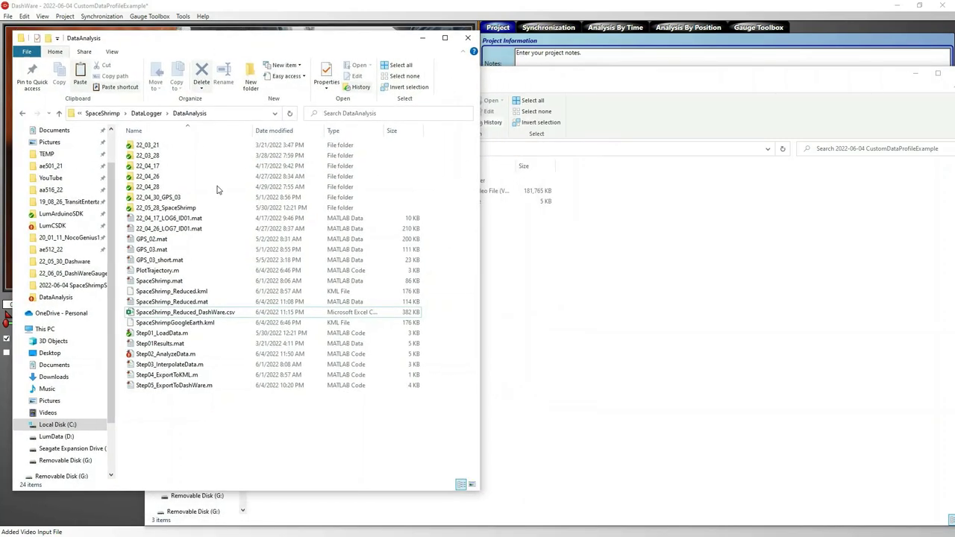
pyautogui.click(189, 315)
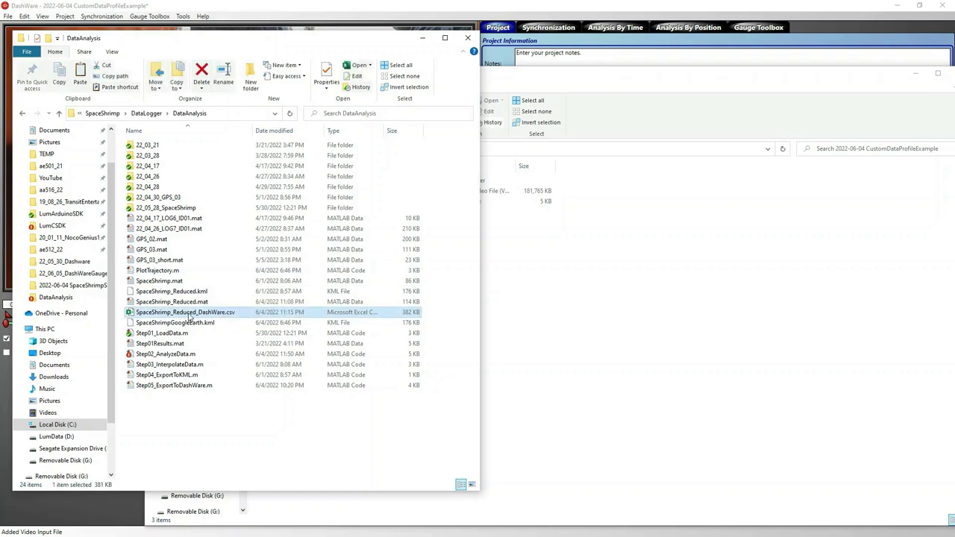
pyautogui.rightClick(191, 316)
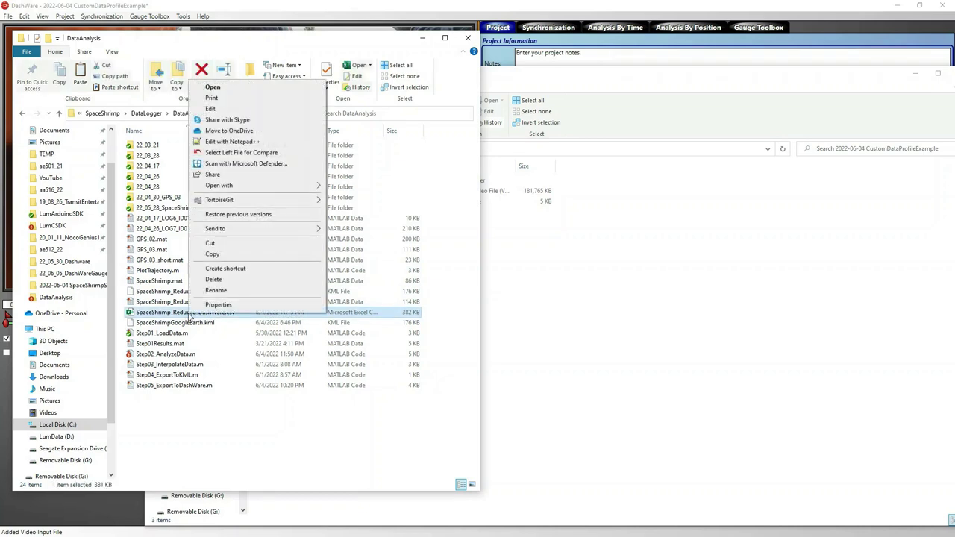
pyautogui.click(213, 254)
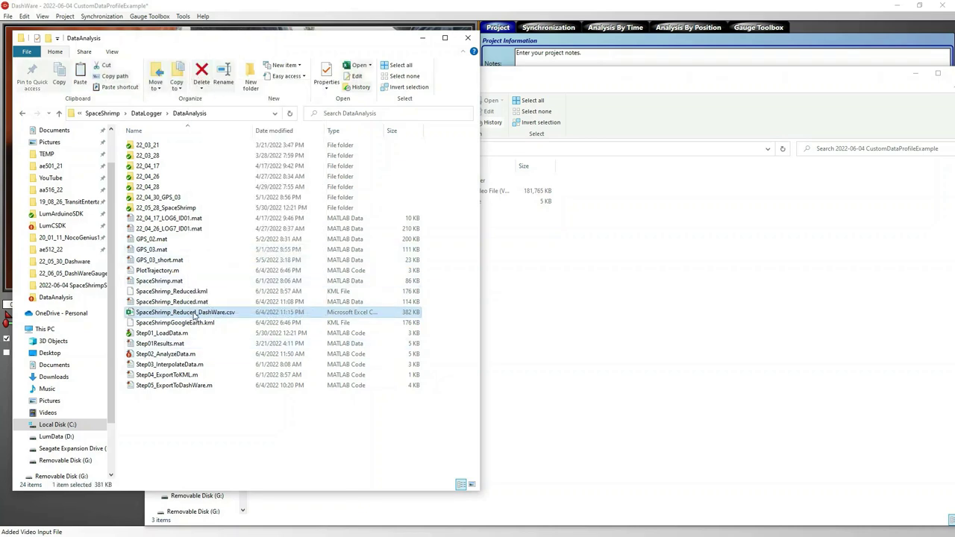
pyautogui.click(488, 277)
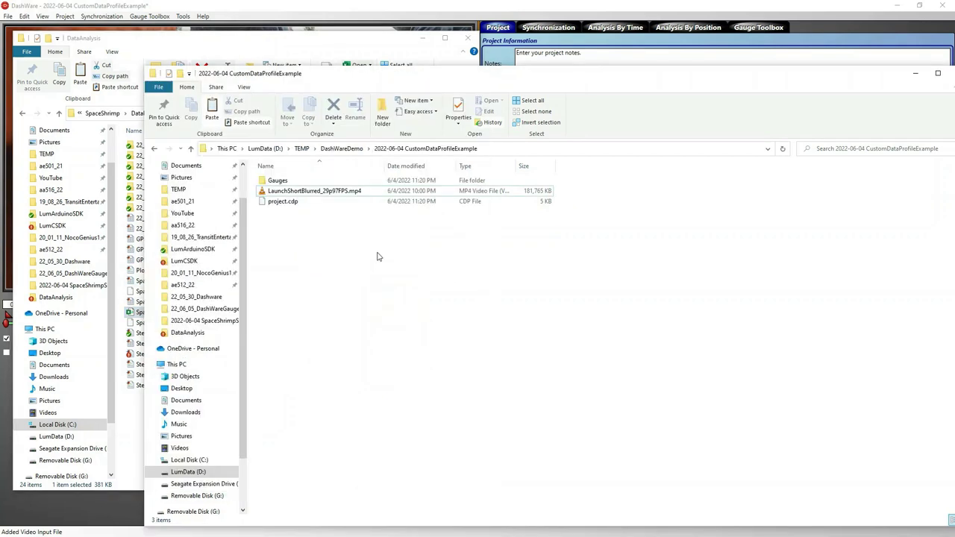
pyautogui.rightClick(379, 255)
pyautogui.click(401, 321)
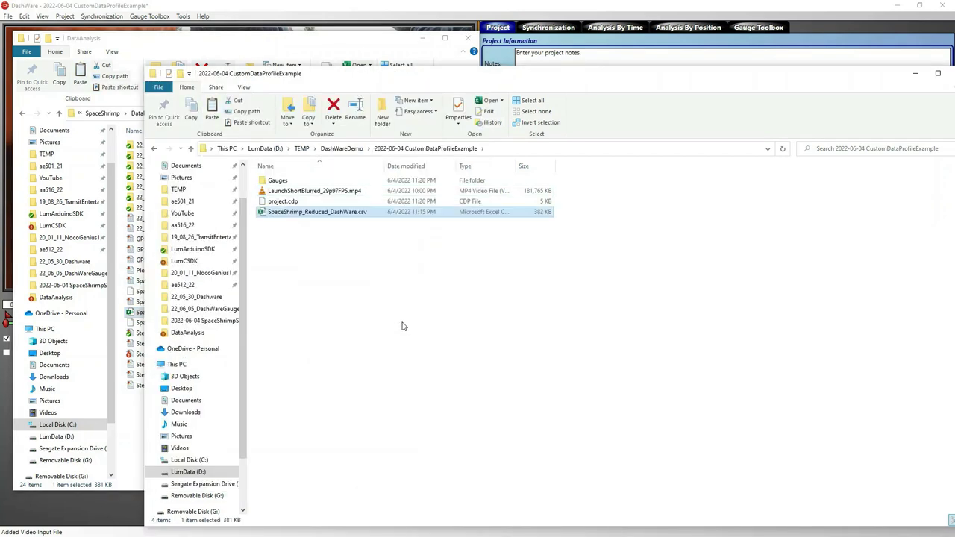
# - Open the project folder's SpaceShrimp_Reduced_DashWare.csv in Notepad++, close it with all the other open files, and exit Notepad++
pyautogui.rightClick(312, 212)
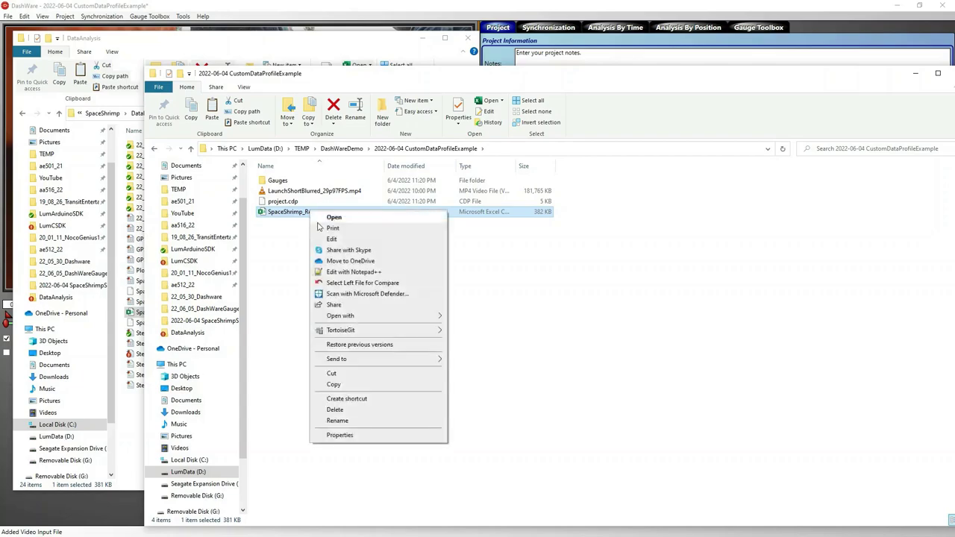
pyautogui.click(340, 273)
pyautogui.click(542, 100)
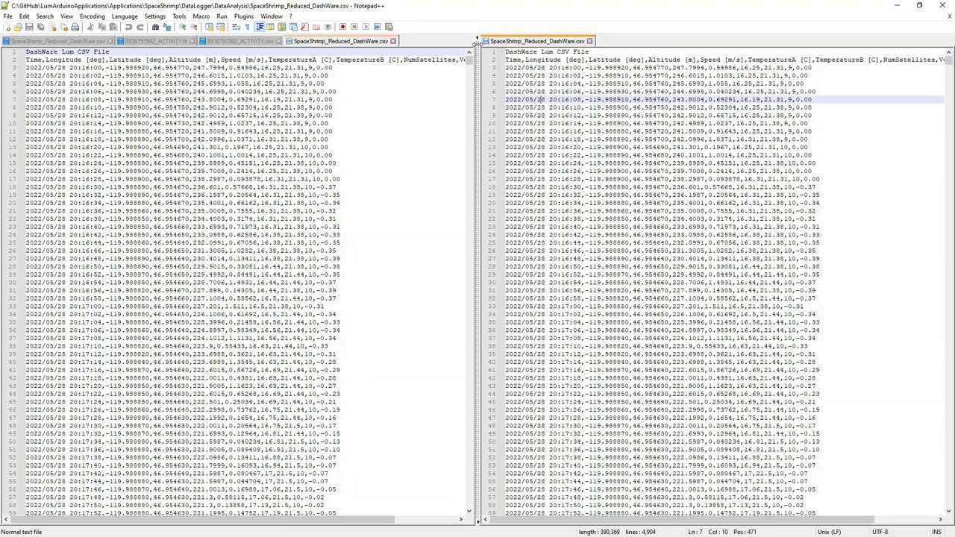
pyautogui.click(589, 41)
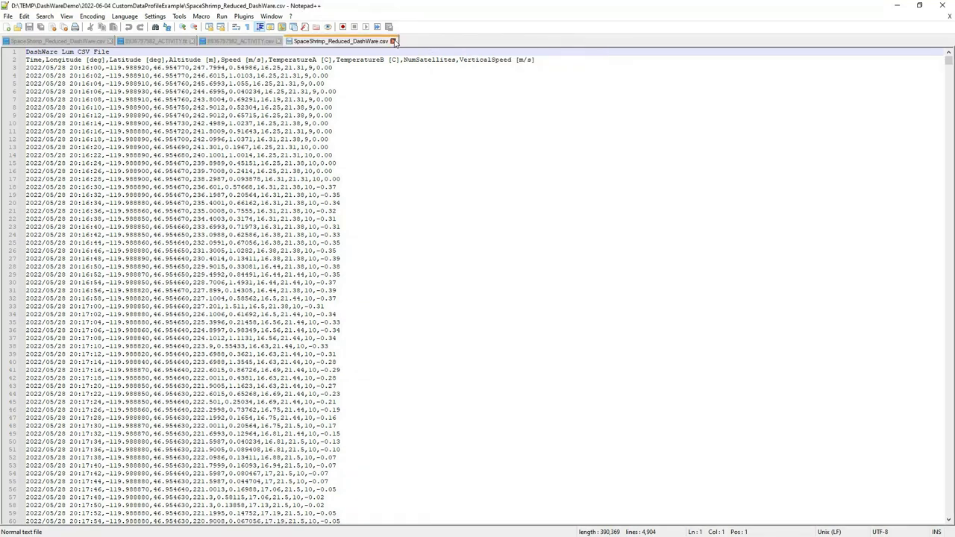
pyautogui.click(394, 41)
pyautogui.rightClick(227, 42)
pyautogui.click(246, 58)
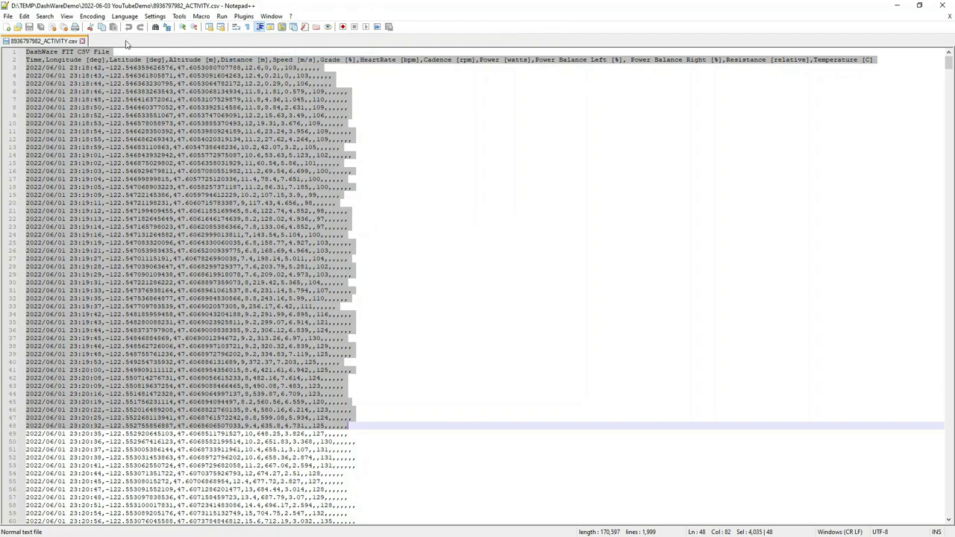
pyautogui.click(82, 41)
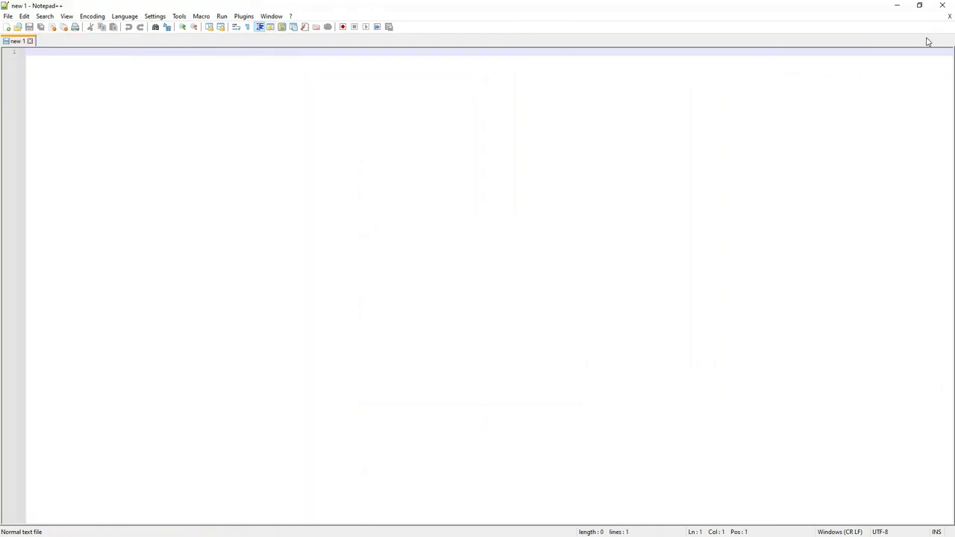
pyautogui.click(942, 5)
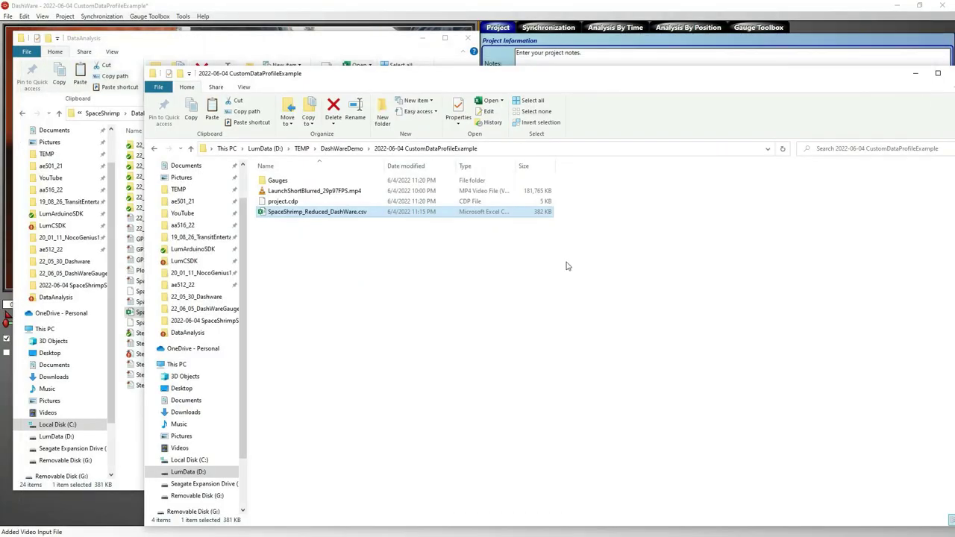
# - Reopen the project folder's SpaceShrimp_Reduced_DashWare.csv in Notepad++, examine its header lines and data rows, and return to DashWare
pyautogui.click(326, 215)
pyautogui.rightClick(326, 214)
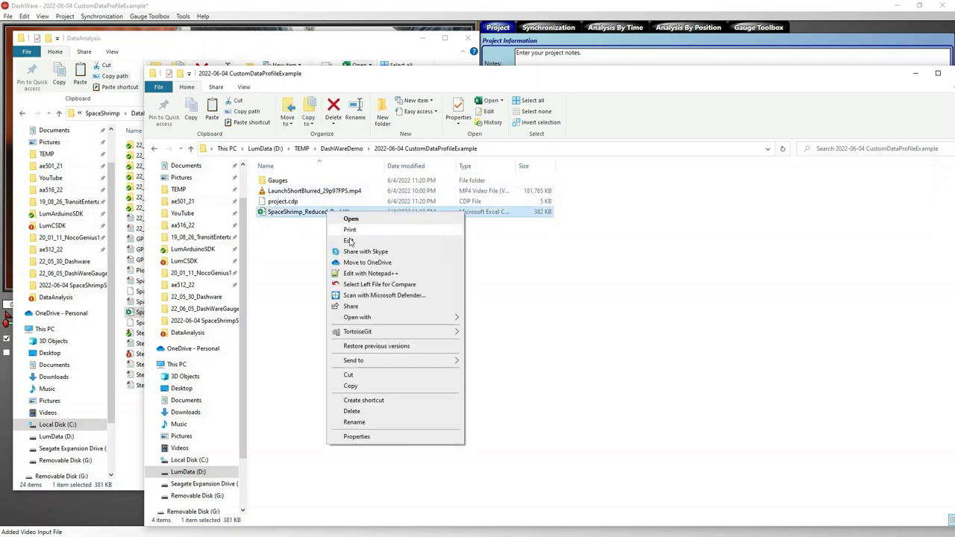
pyautogui.click(363, 275)
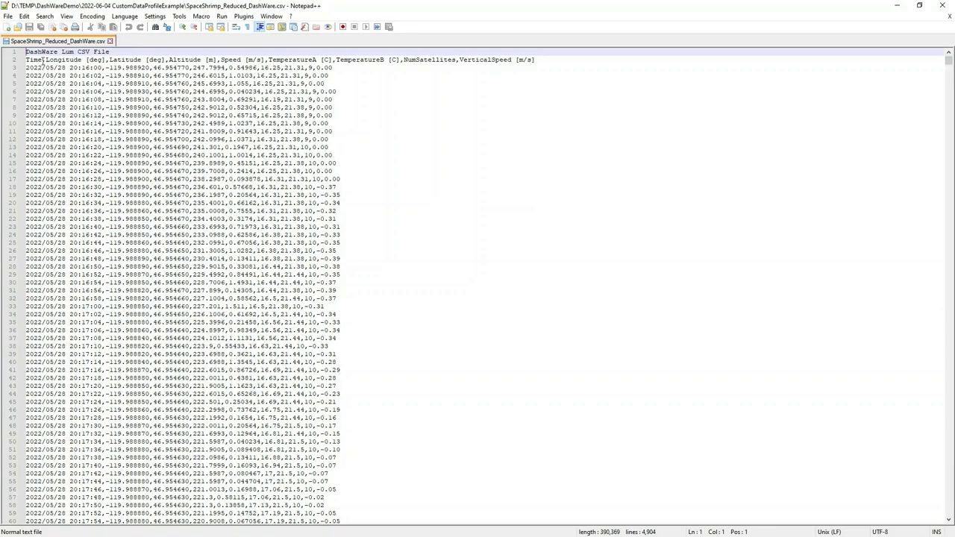
pyautogui.moveTo(29, 51); pyautogui.dragTo(323, 437)
pyautogui.click(396, 298)
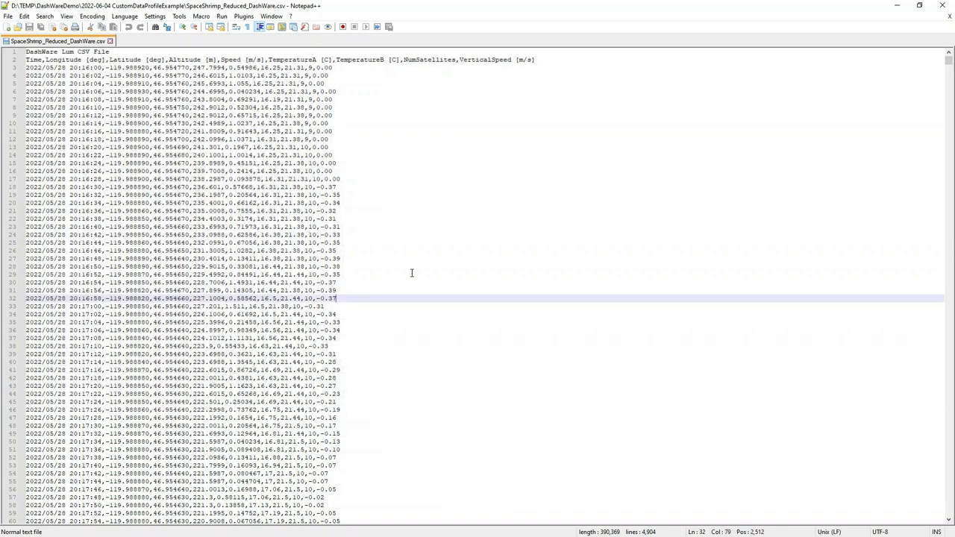
pyautogui.click(951, 5)
pyautogui.click(573, 15)
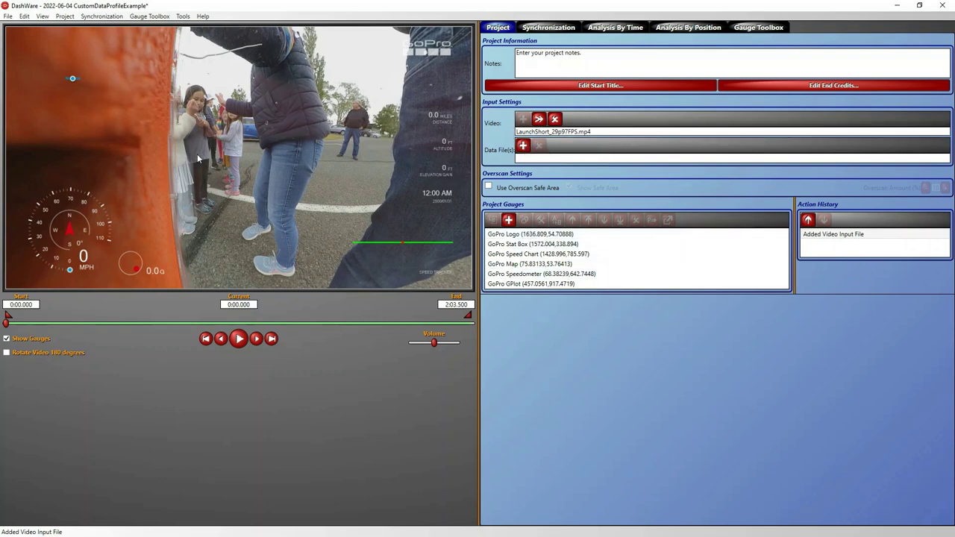
# - Open the Data Profile Editor, look through the available data profiles and select the FIT profile
pyautogui.click(8, 16)
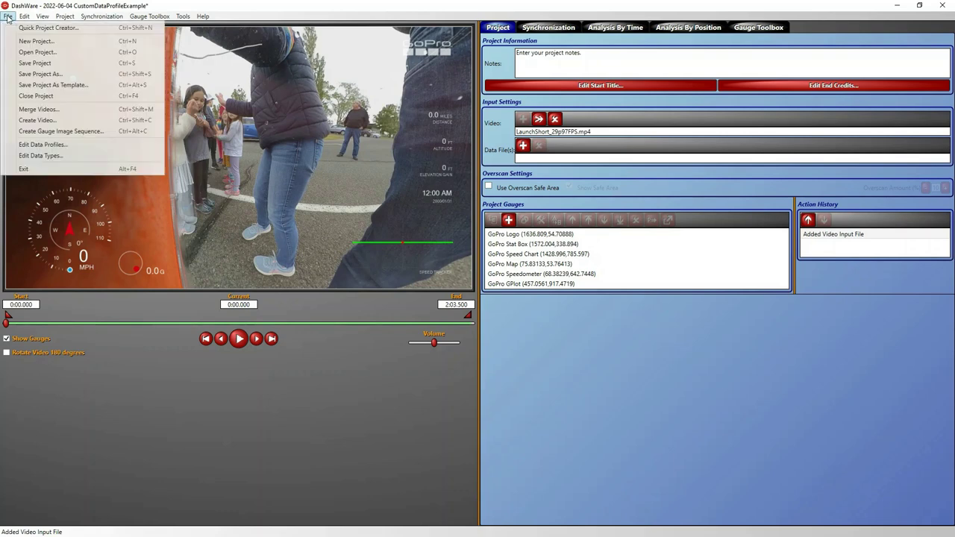
pyautogui.click(41, 146)
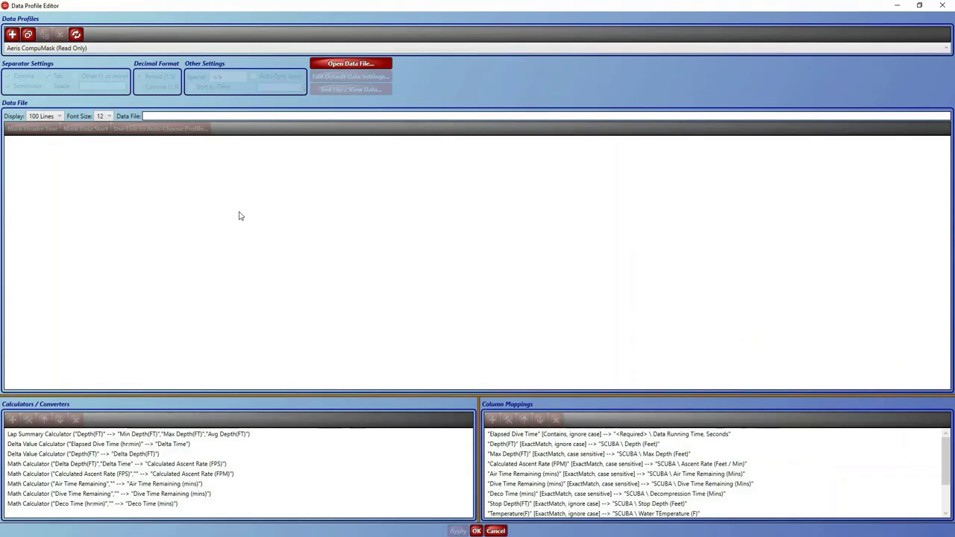
pyautogui.click(96, 48)
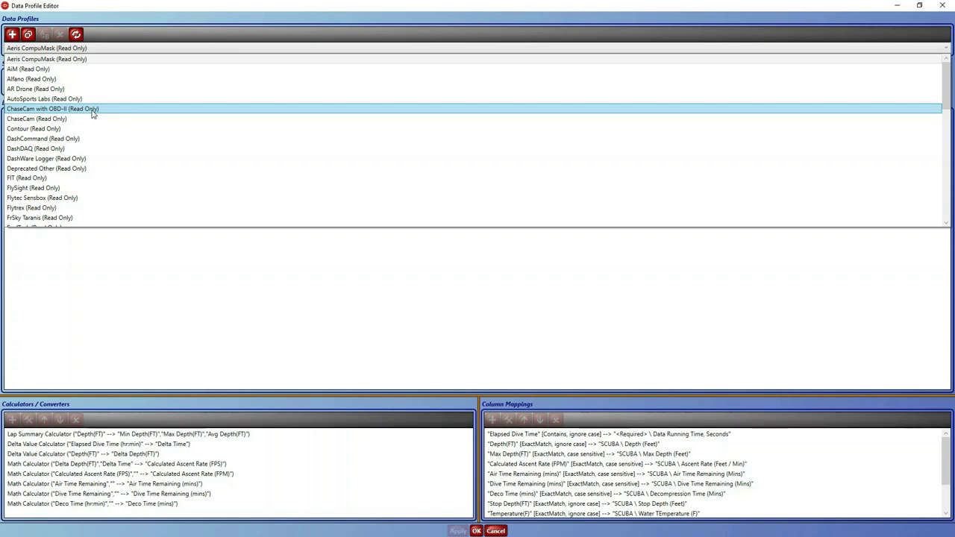
pyautogui.scroll(-1, 93, 113)
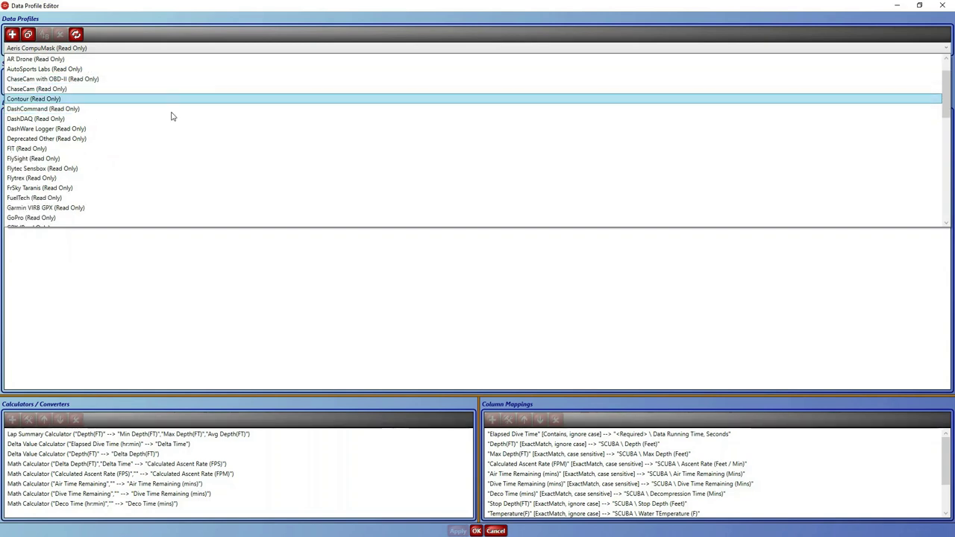
pyautogui.scroll(-2, 166, 132)
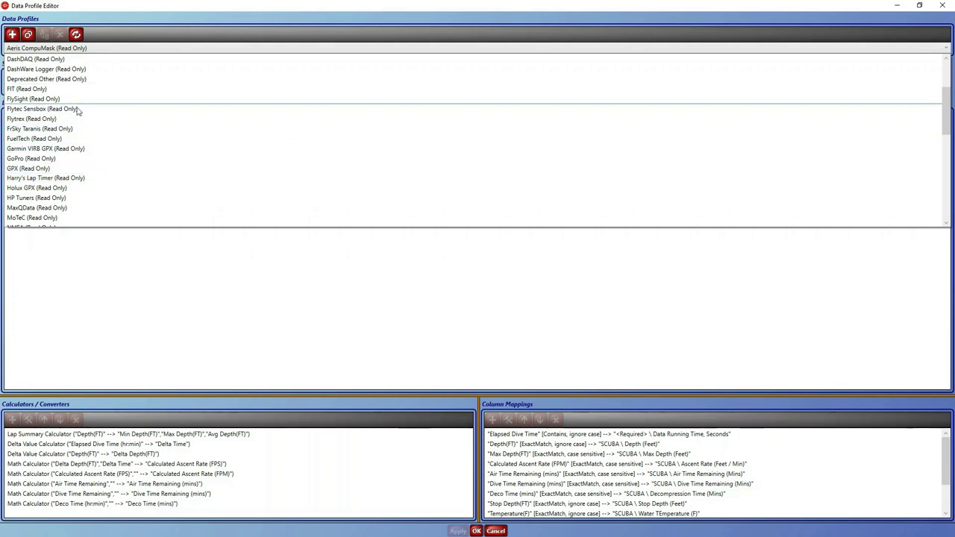
pyautogui.scroll(-10, 77, 112)
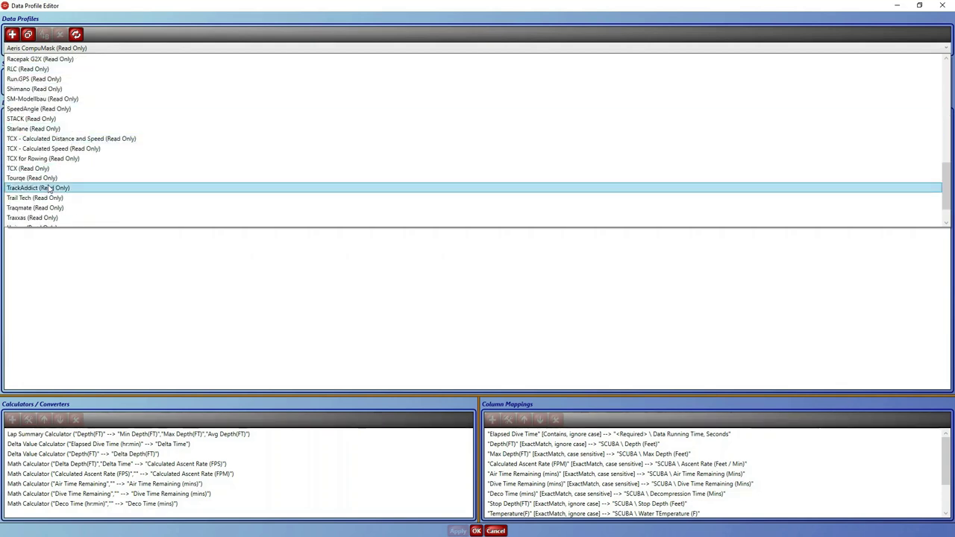
pyautogui.scroll(13, 48, 189)
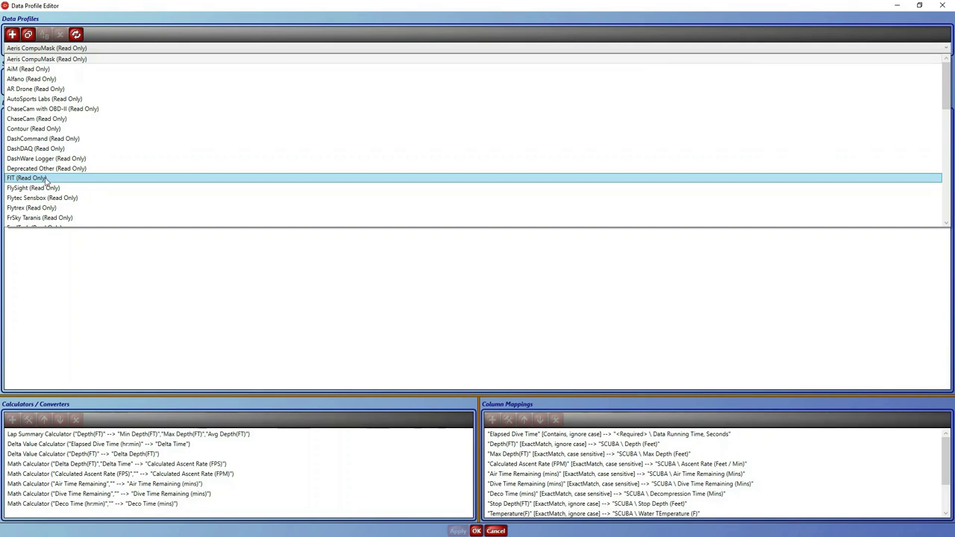
pyautogui.click(46, 180)
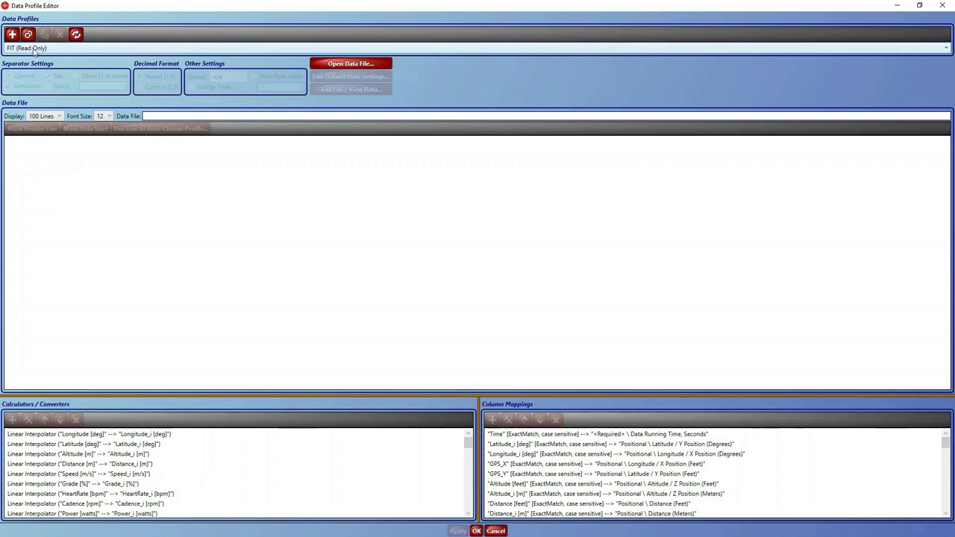
pyautogui.click(33, 51)
pyautogui.click(10, 50)
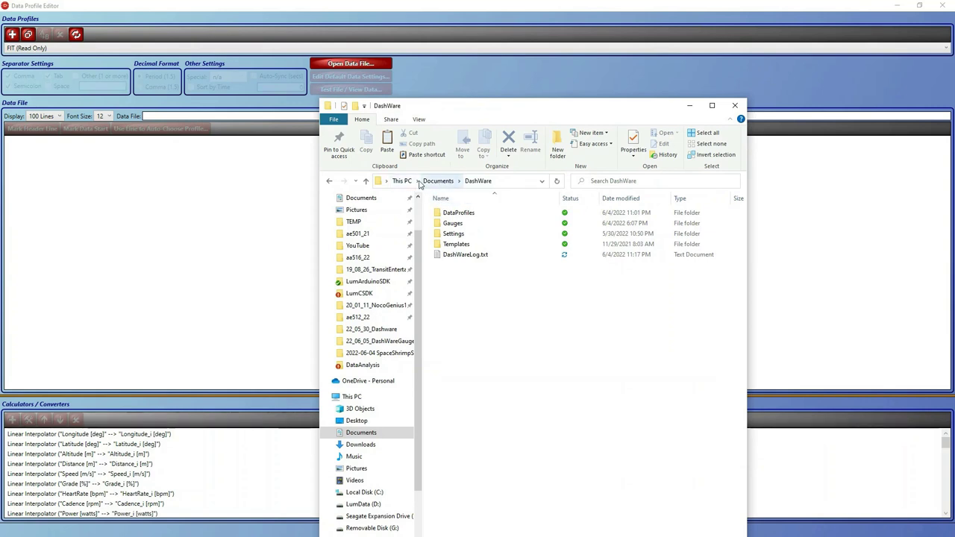
# - In File Explorer, open the DataProfiles folder under Documents\DashWare and locate FIT.xml, widening the window to show the file sizes
pyautogui.click(520, 177)
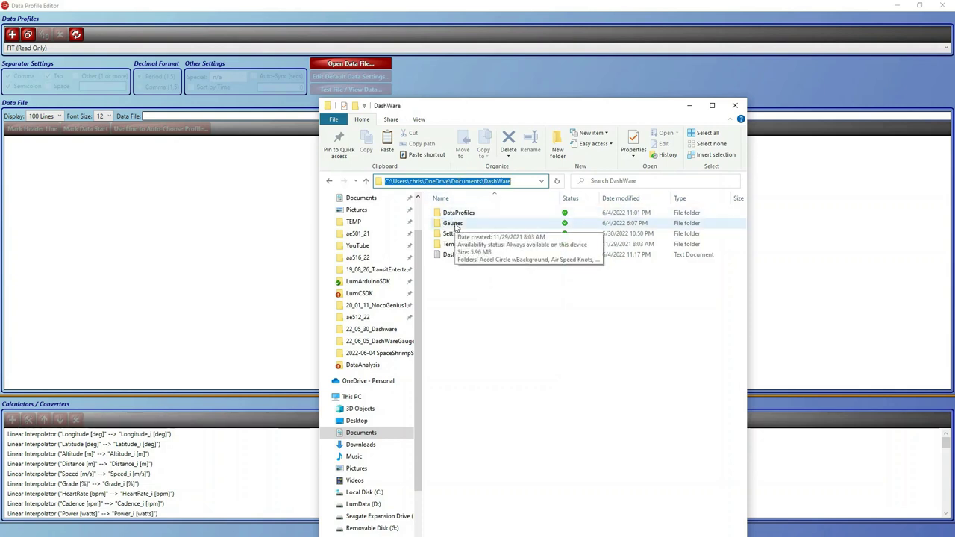
pyautogui.click(455, 225)
pyautogui.click(459, 214)
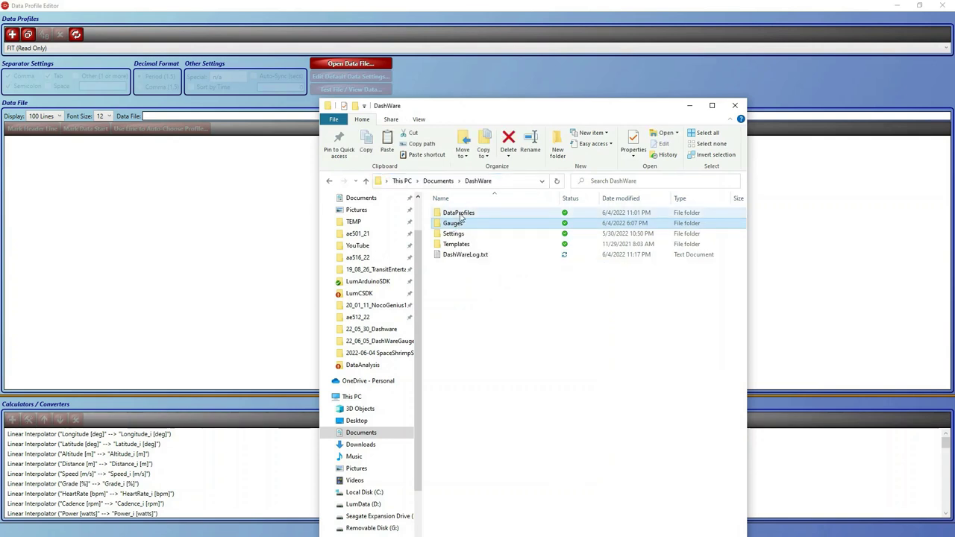
pyautogui.doubleClick(464, 216)
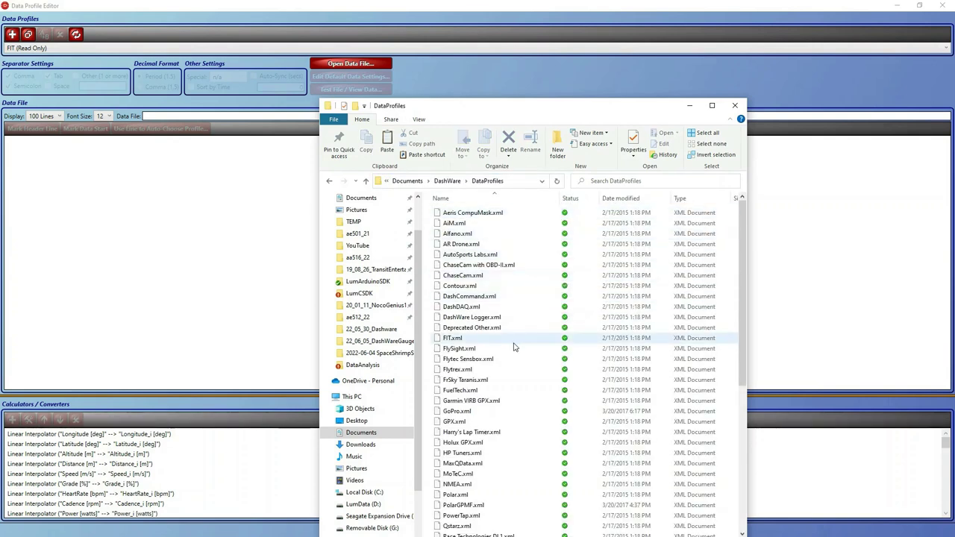
pyautogui.click(454, 340)
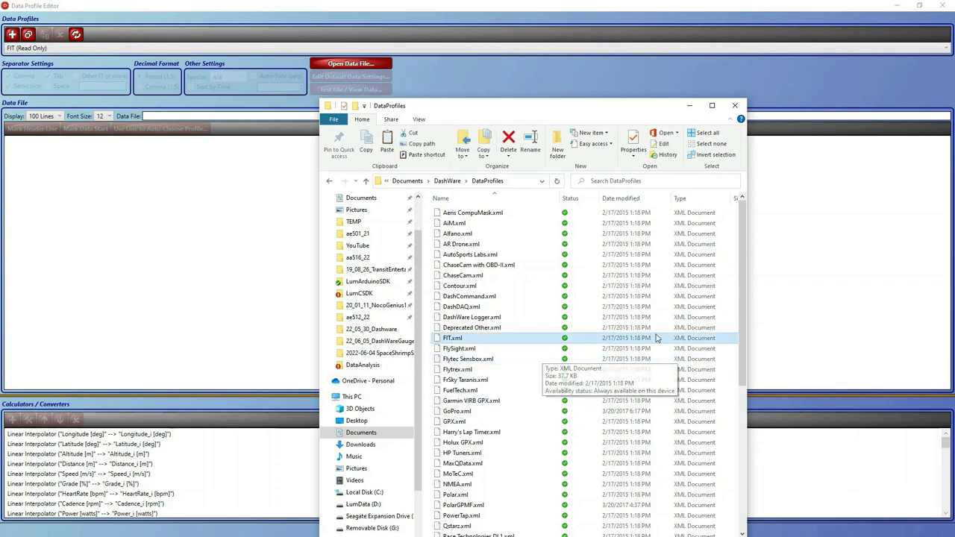
pyautogui.moveTo(747, 345); pyautogui.dragTo(837, 347)
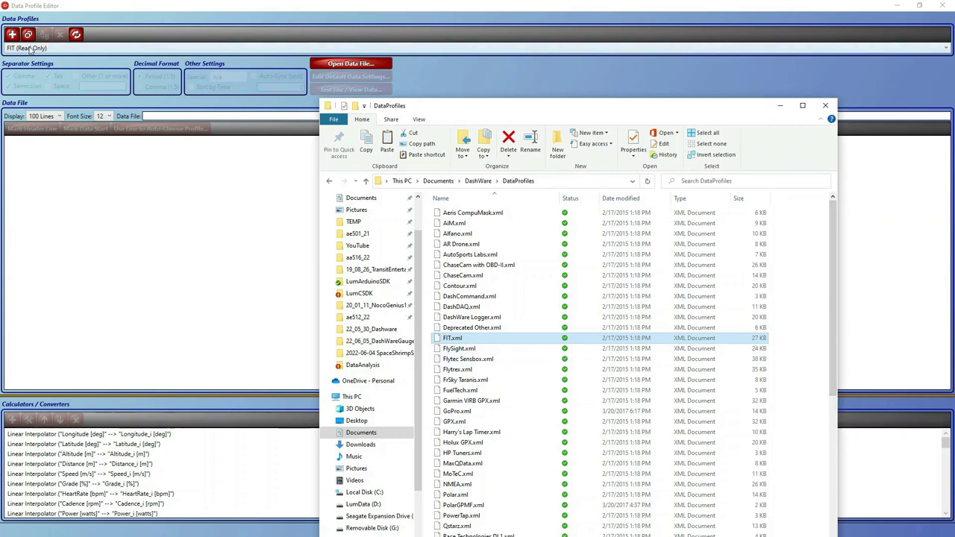
# - Return to the Data Profile Editor and clone the FIT profile under the name Lum GPSLogger
pyautogui.click(47, 5)
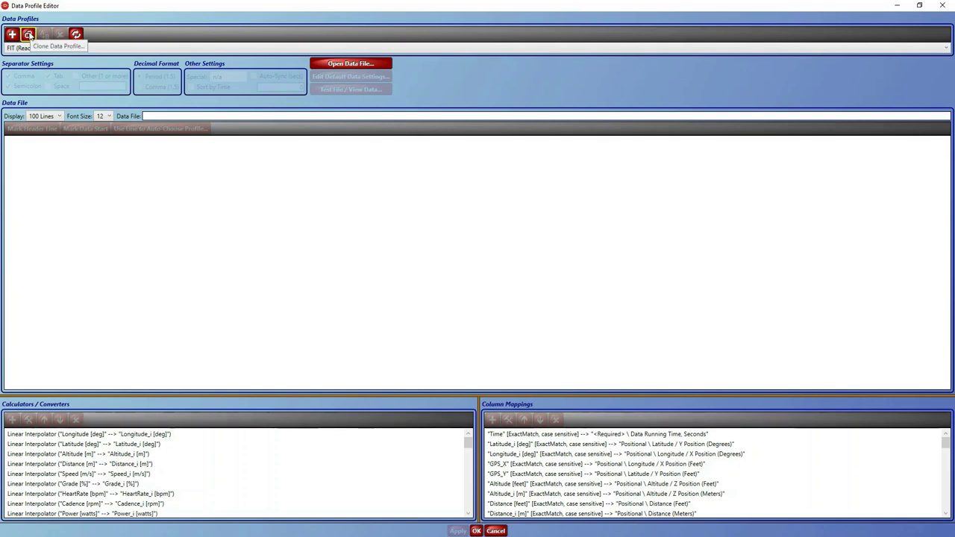
pyautogui.click(28, 35)
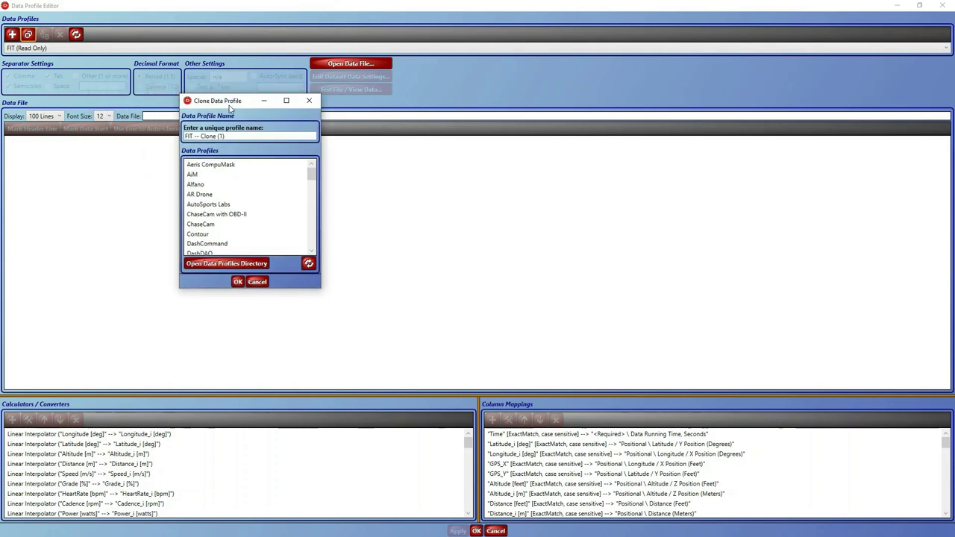
pyautogui.moveTo(226, 136); pyautogui.dragTo(153, 141)
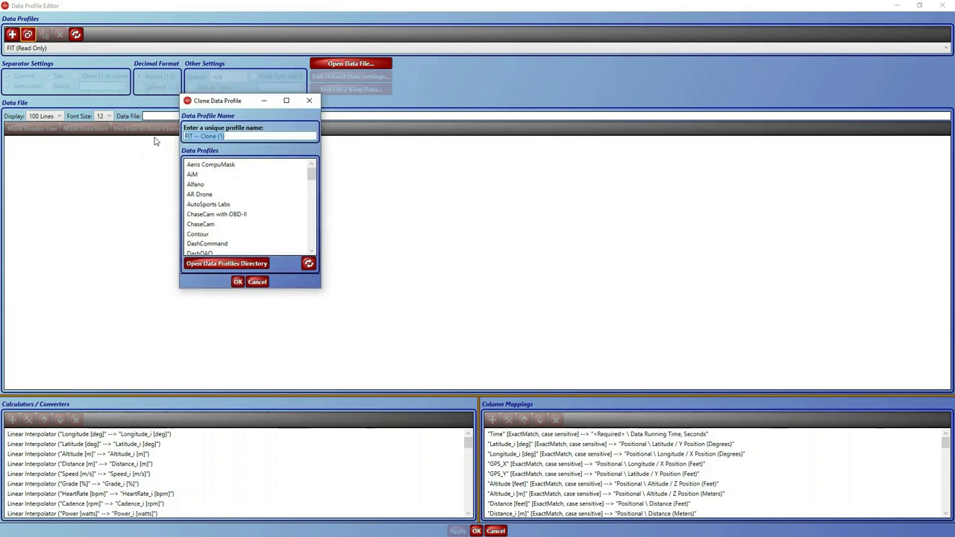
pyautogui.write('Lum GPSLogger')
pyautogui.click(238, 282)
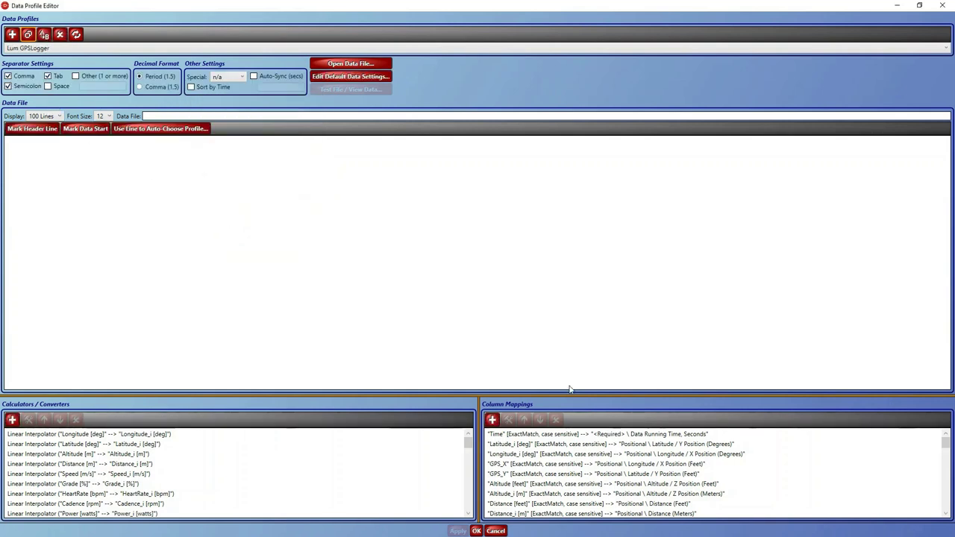
# - Check the DataProfiles folder in File Explorer for Lum GPSLogger.xml, and switch back to the Data Profile Editor
pyautogui.hotkey('alt', 'Tab')
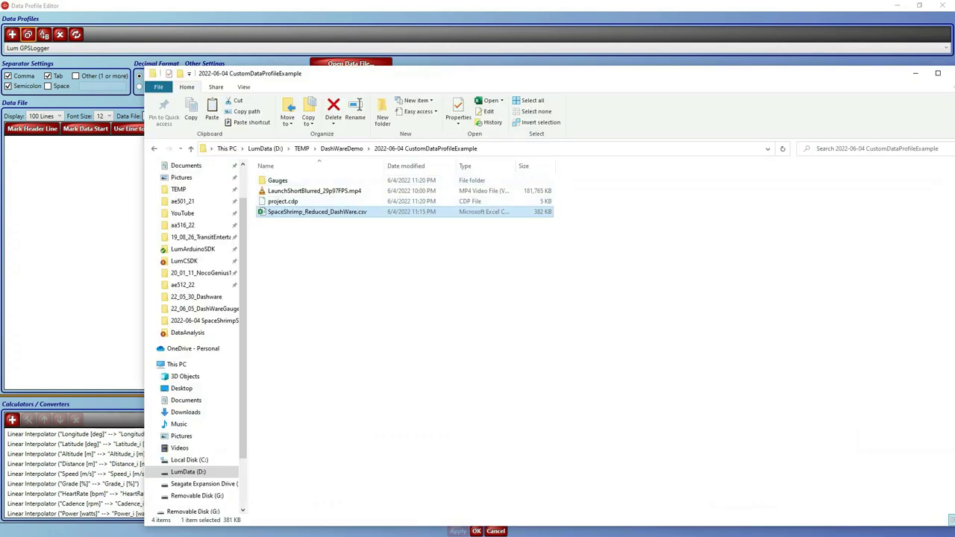
pyautogui.click(631, 1)
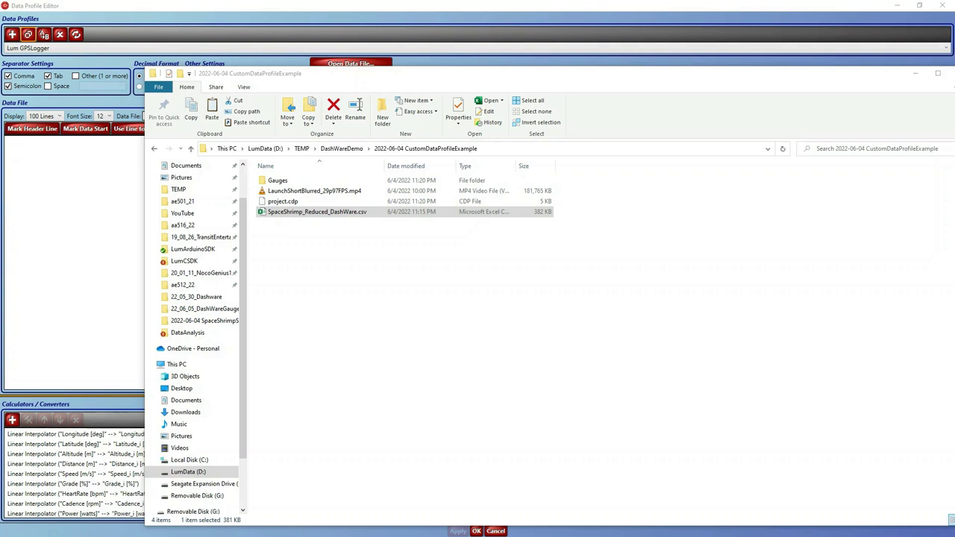
pyautogui.hotkey('alt', 'Tab')
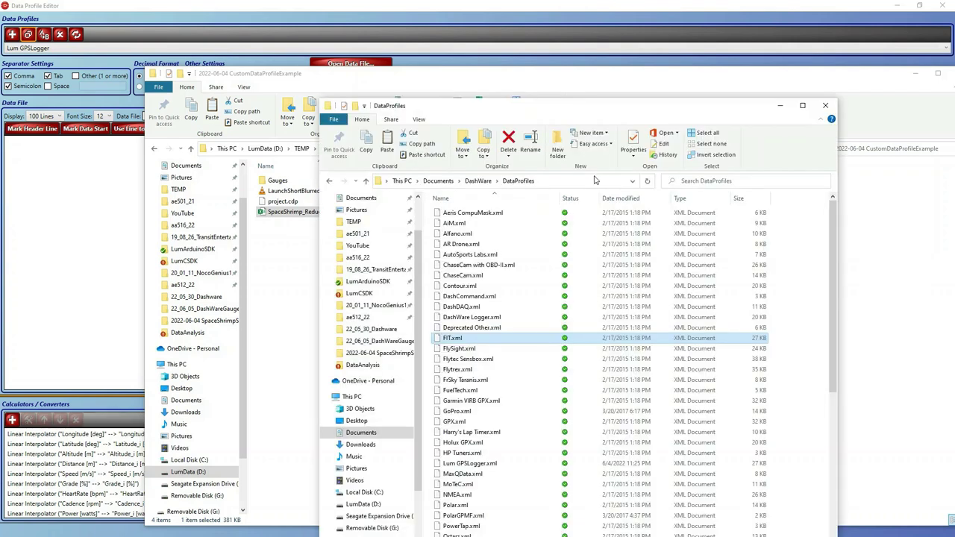
pyautogui.scroll(-5, 496, 414)
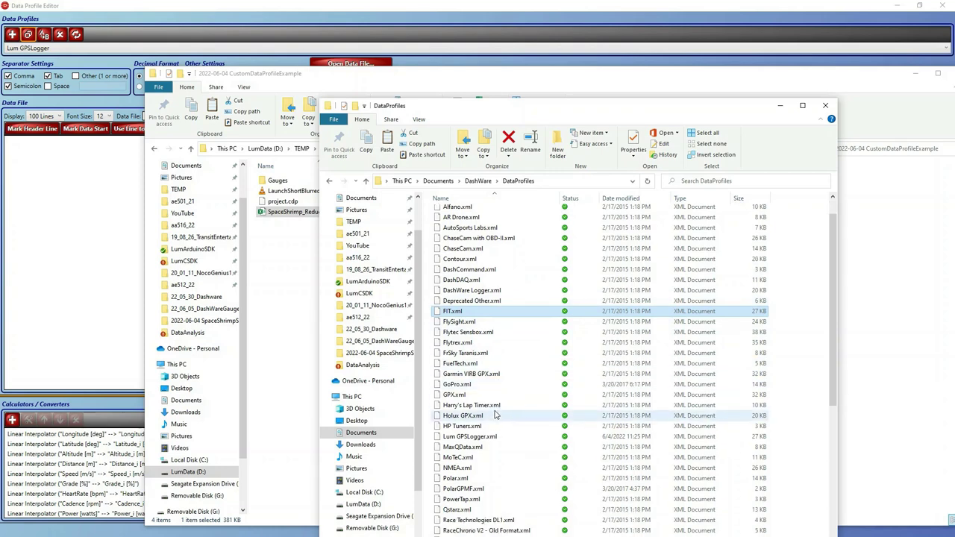
pyautogui.click(456, 310)
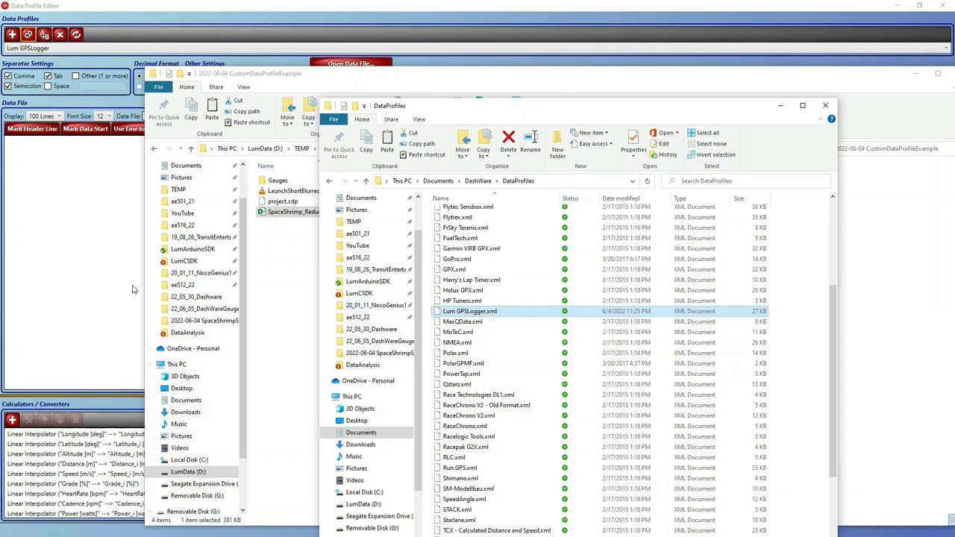
pyautogui.click(104, 292)
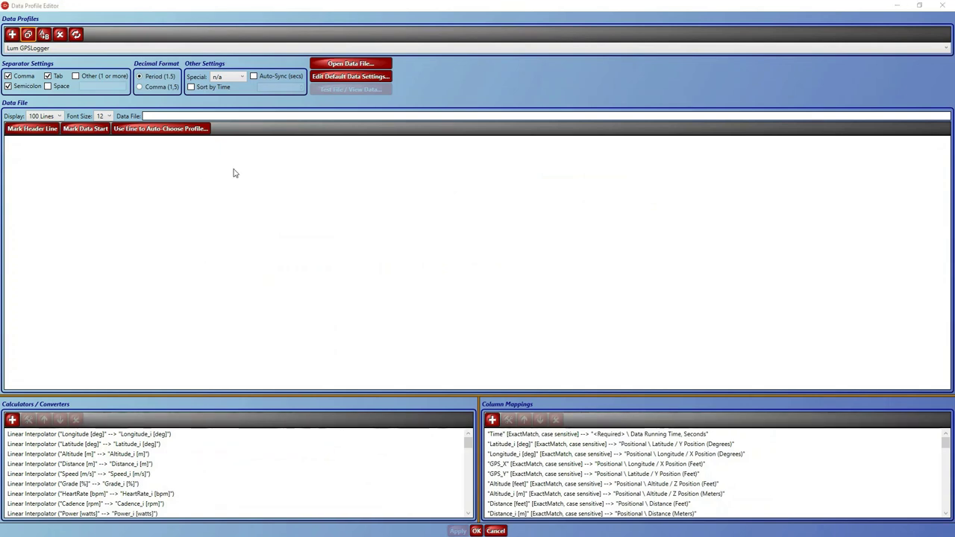
# - Open SpaceShrimp_Reduced_DashWare.csv from the 2022-06-04 SpaceShrimpShort project folder as the profile's data file
pyautogui.click(339, 66)
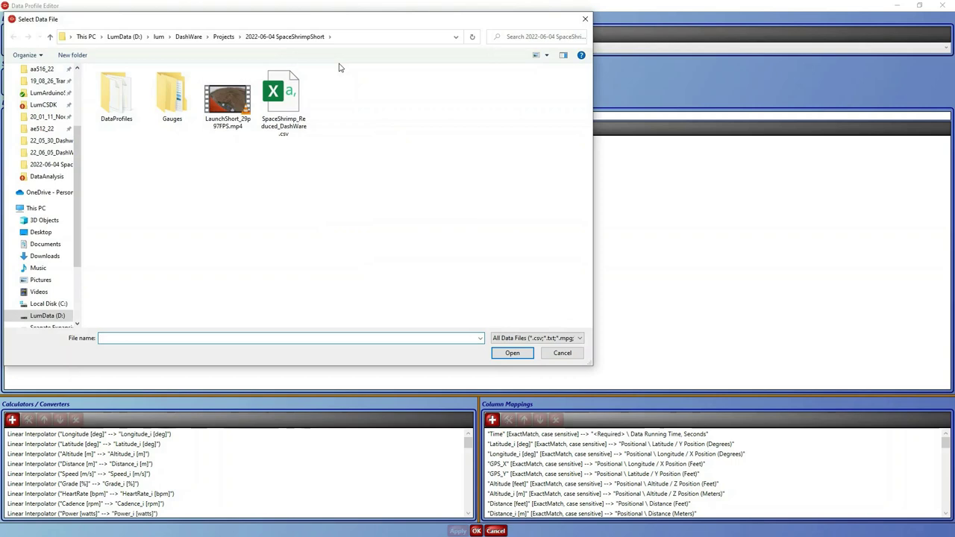
pyautogui.click(274, 103)
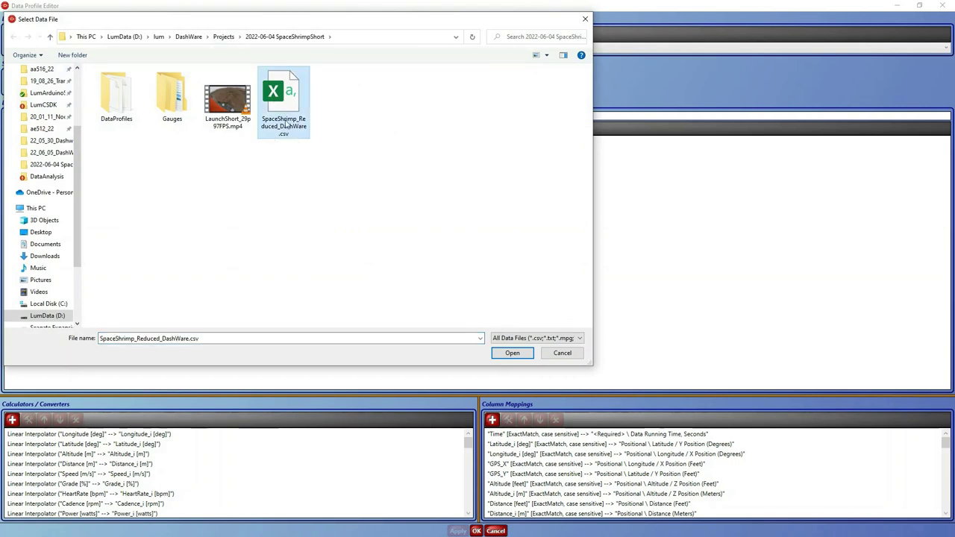
pyautogui.click(512, 353)
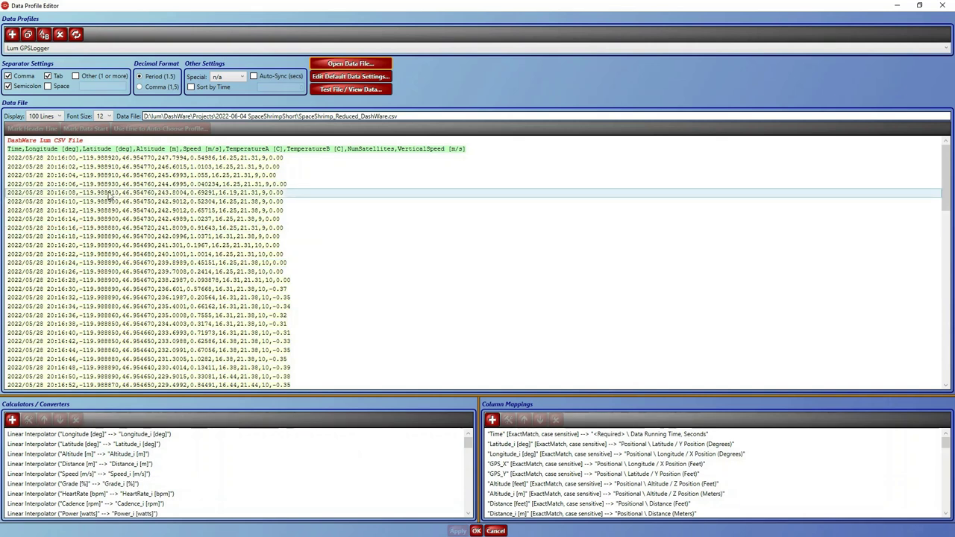
# - Check the first two lines of the data file, unmark the column-name line starting with Time, and mark it again as the header line
pyautogui.click(94, 143)
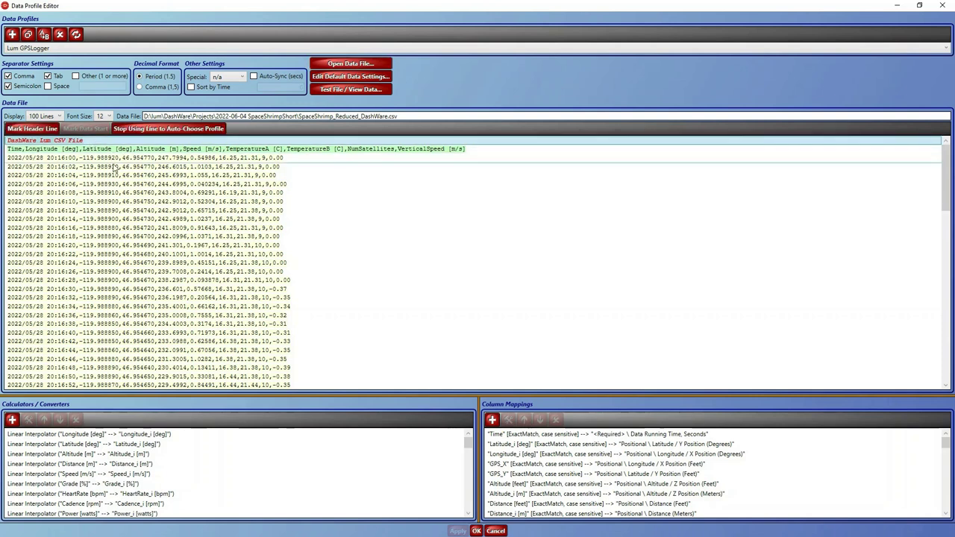
pyautogui.click(114, 150)
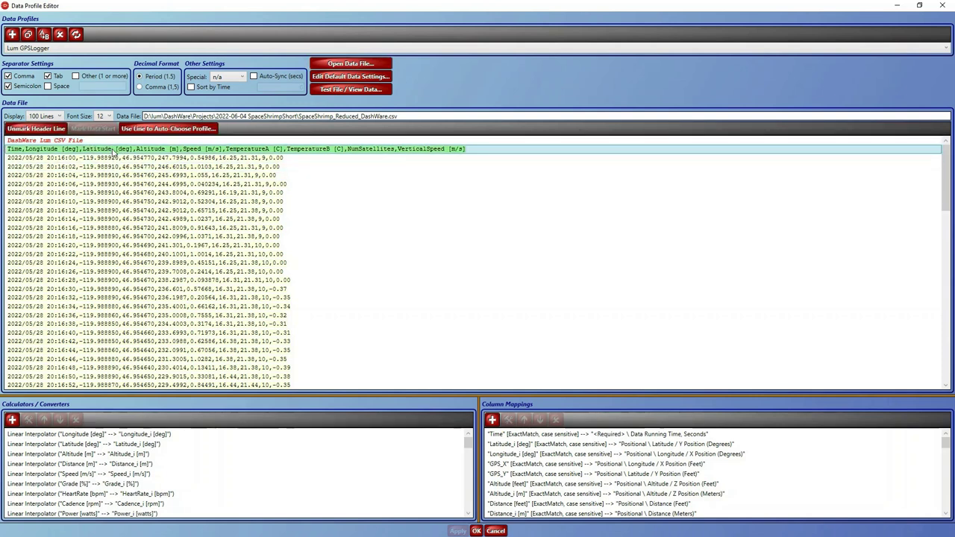
pyautogui.click(22, 140)
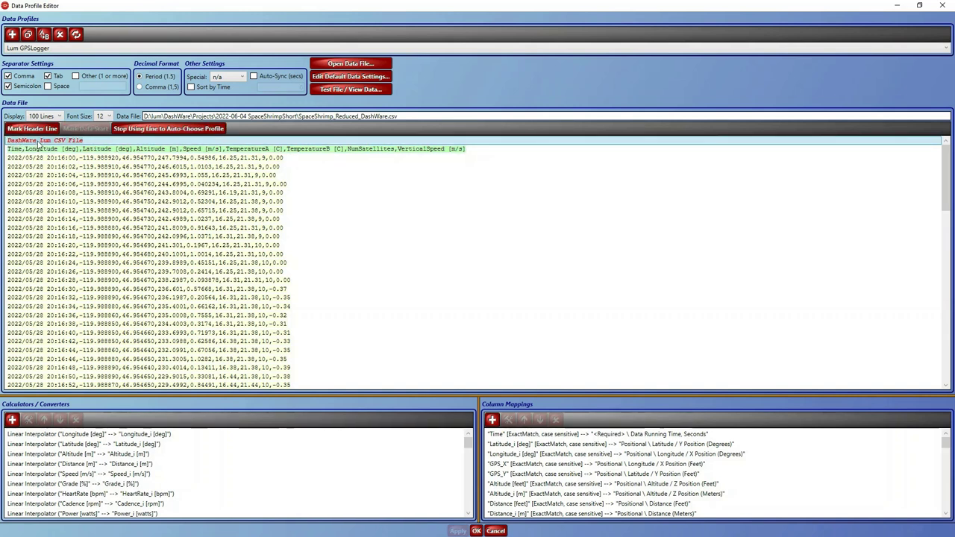
pyautogui.click(35, 149)
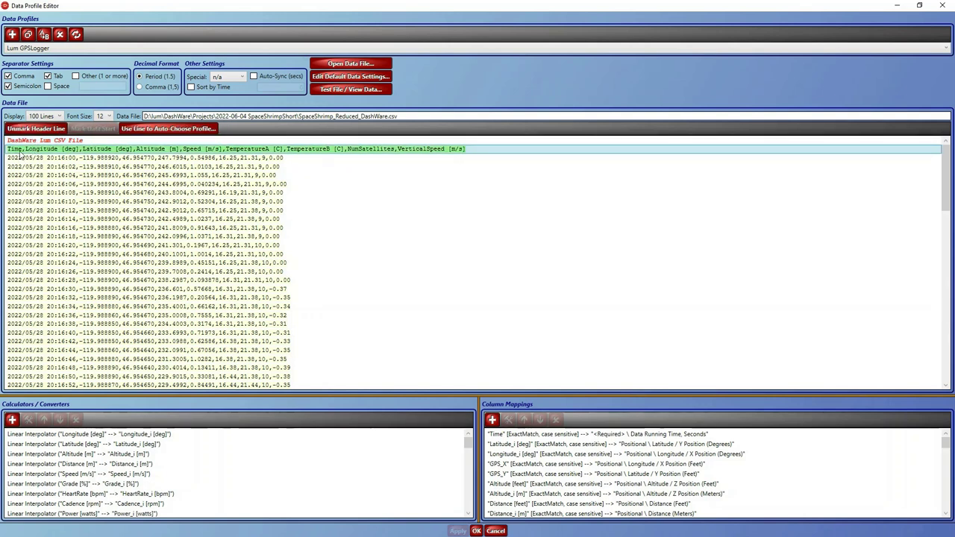
pyautogui.click(17, 150)
pyautogui.click(36, 128)
pyautogui.click(49, 141)
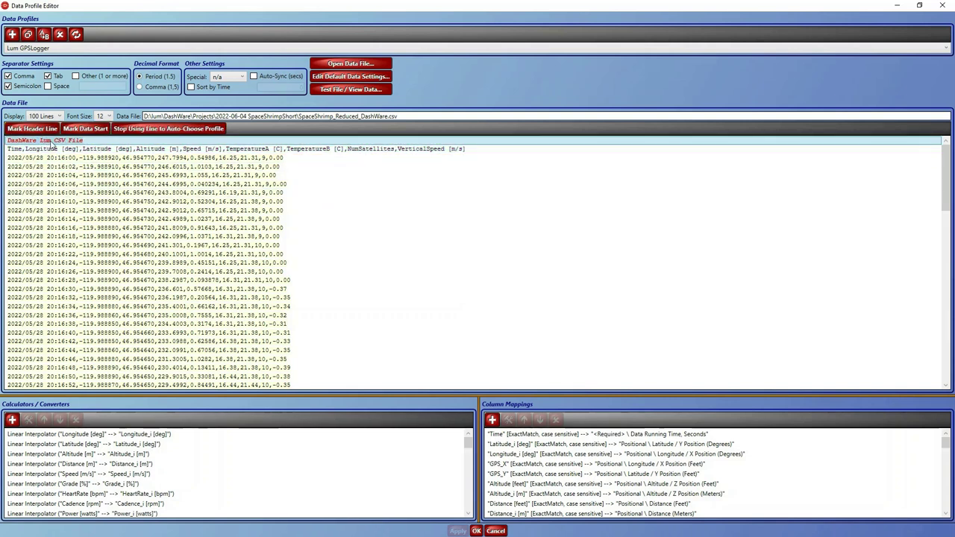
pyautogui.click(54, 149)
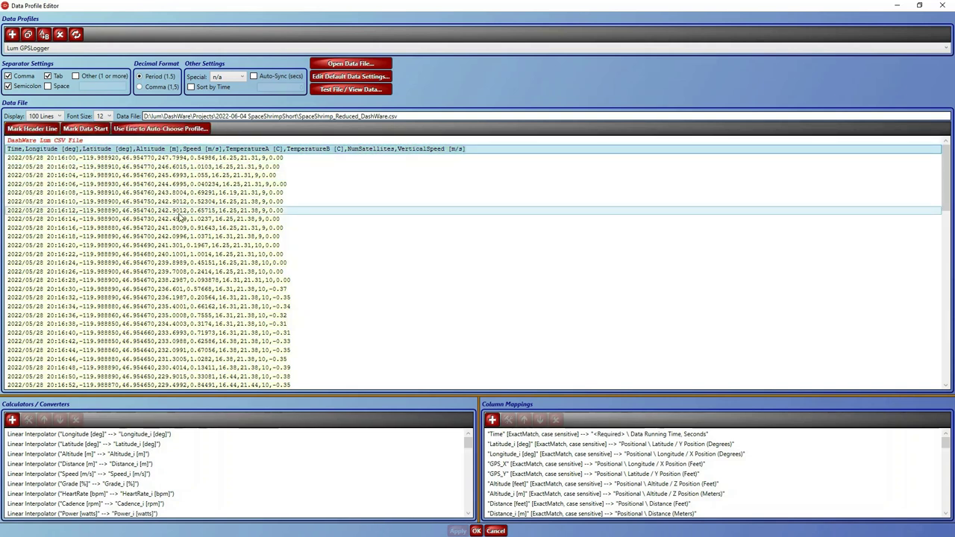
pyautogui.click(33, 130)
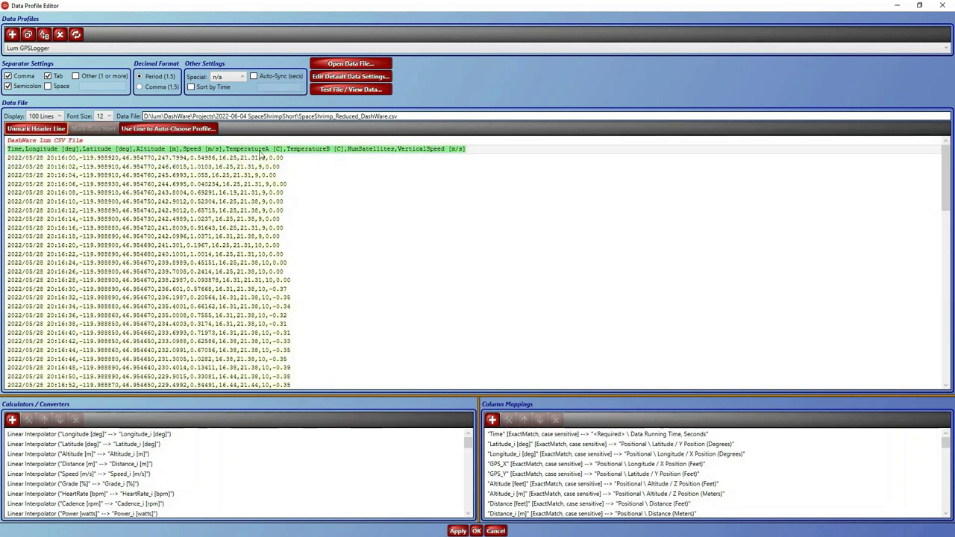
pyautogui.click(85, 141)
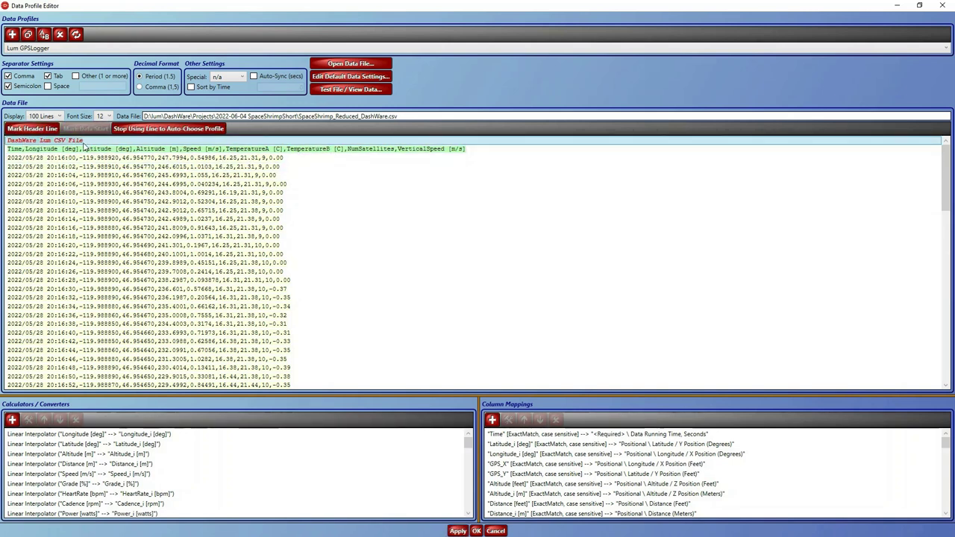
pyautogui.click(264, 147)
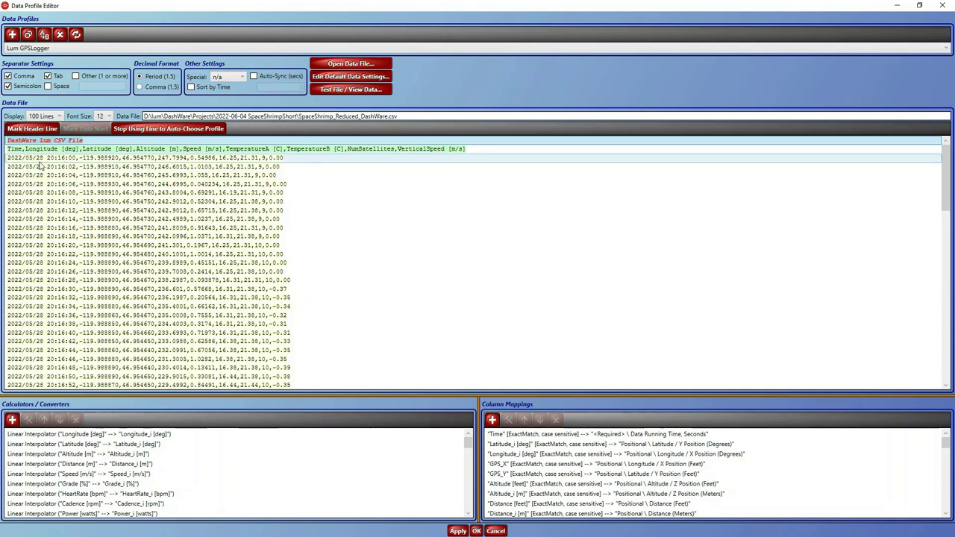
# - Mark the first data row, 2022/05/28 20:16:00, as the data start, toggling the mark off and on again
pyautogui.click(39, 160)
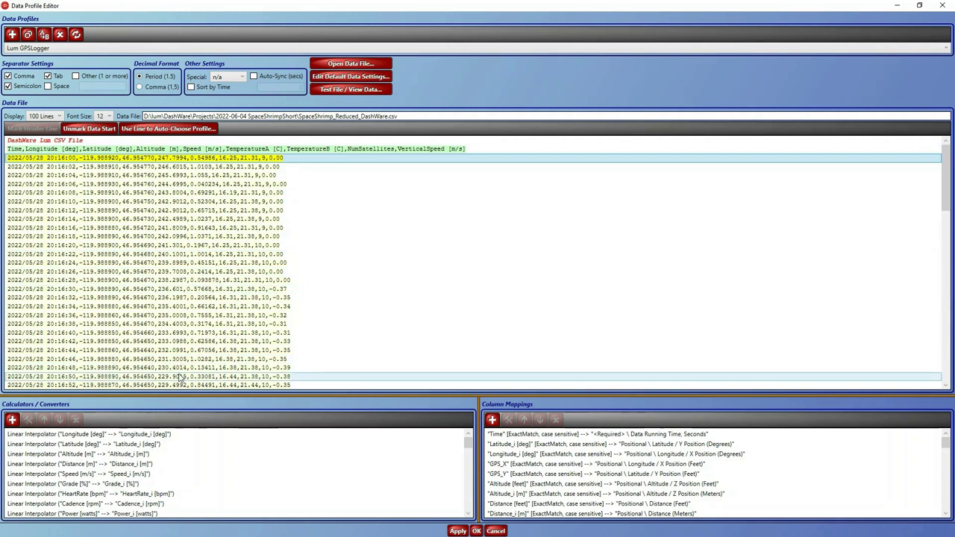
pyautogui.click(77, 131)
pyautogui.click(114, 262)
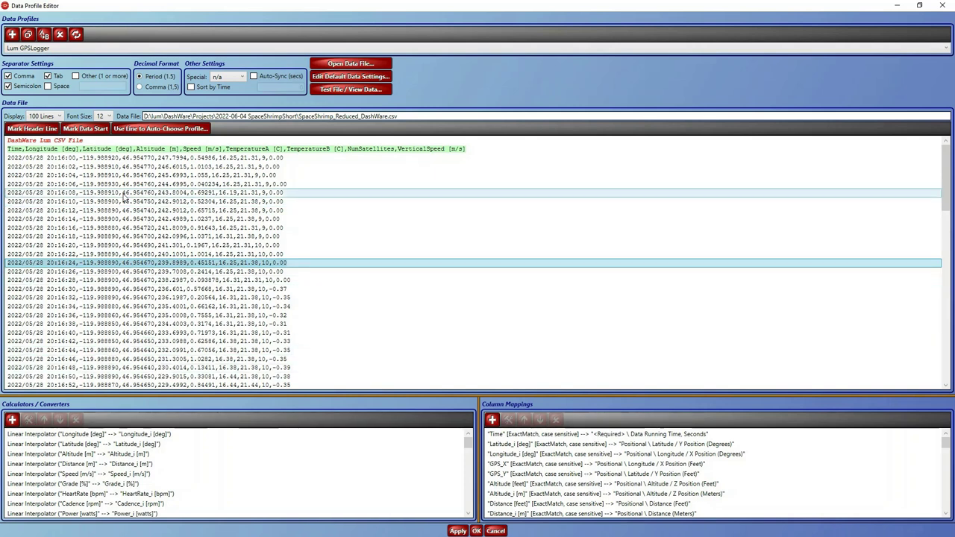
pyautogui.click(103, 158)
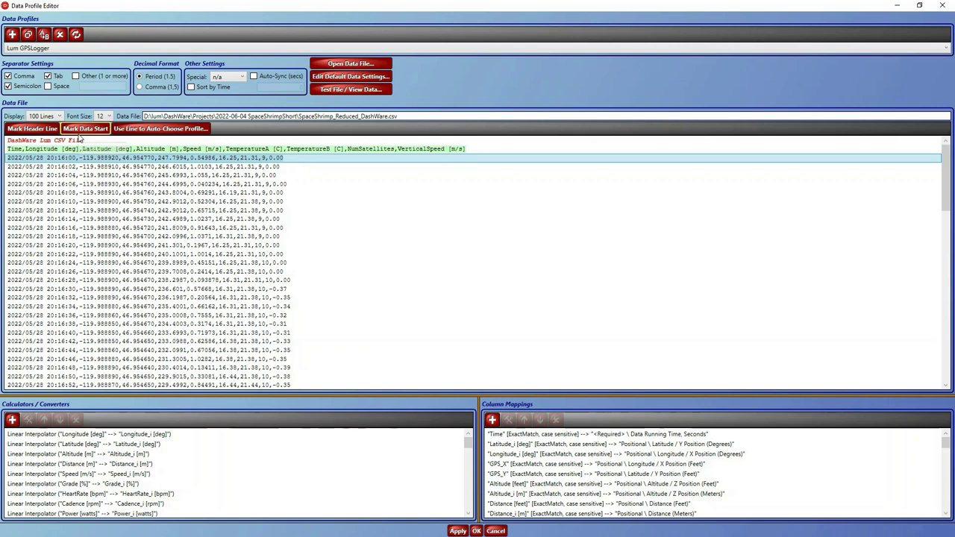
pyautogui.click(84, 130)
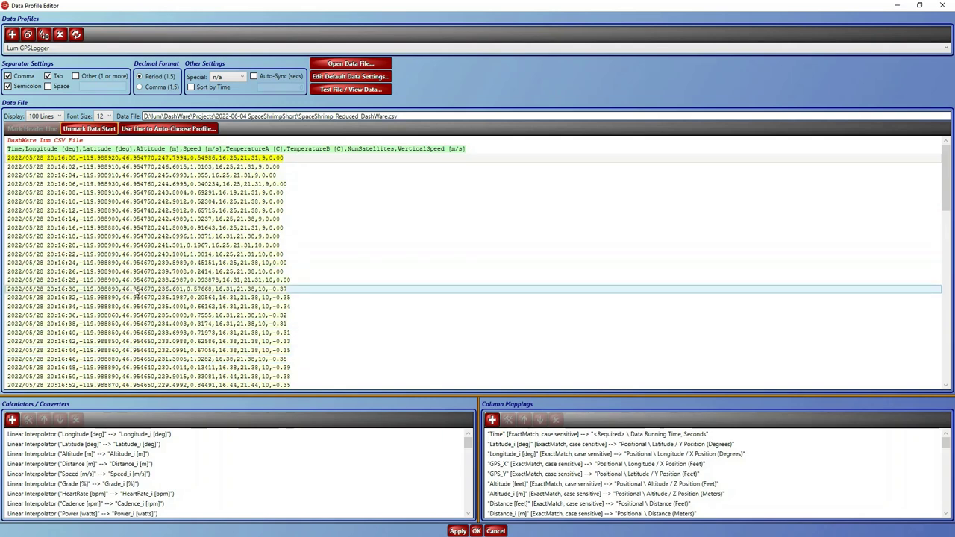
# - Review the previewed data rows down to the last displayed line, and apply the profile changes
pyautogui.scroll(-20, 135, 291)
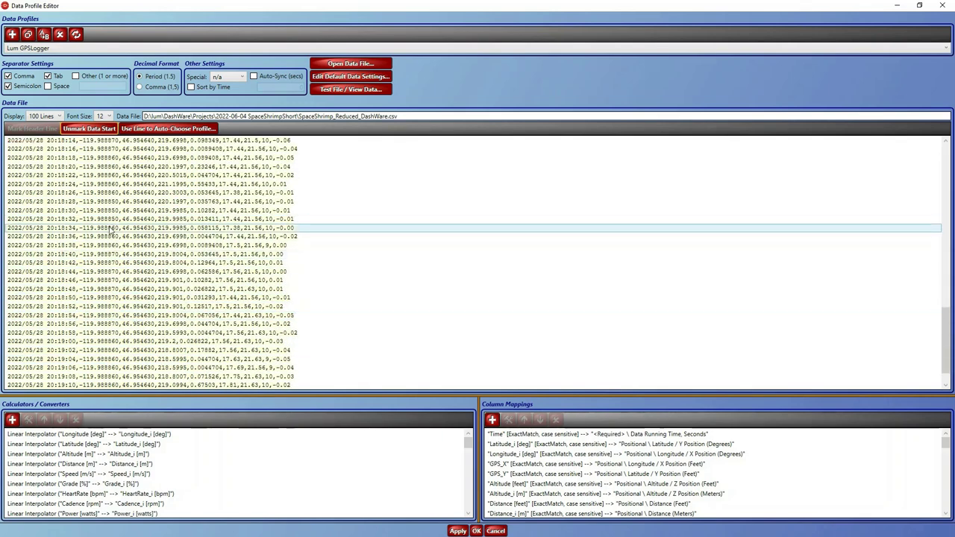
pyautogui.scroll(-1, 110, 231)
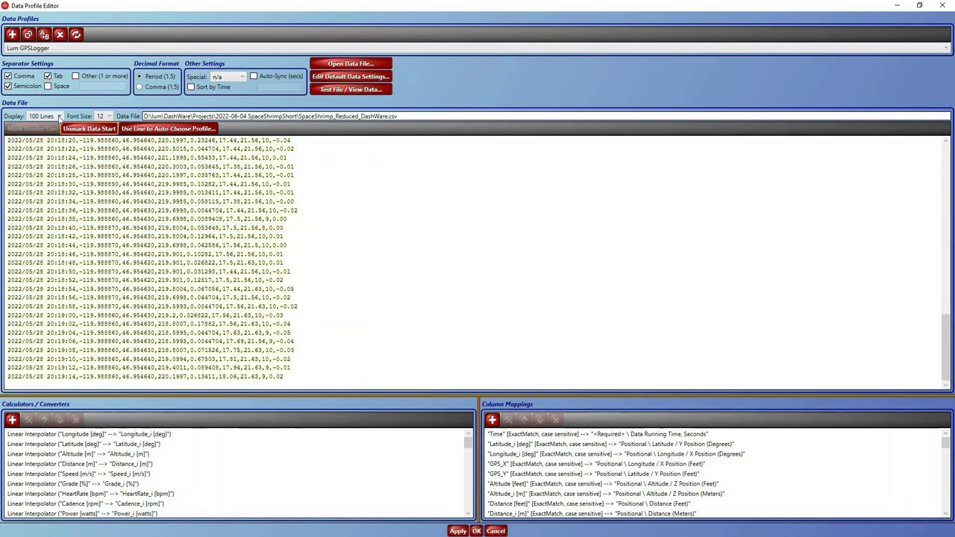
pyautogui.scroll(20, 96, 276)
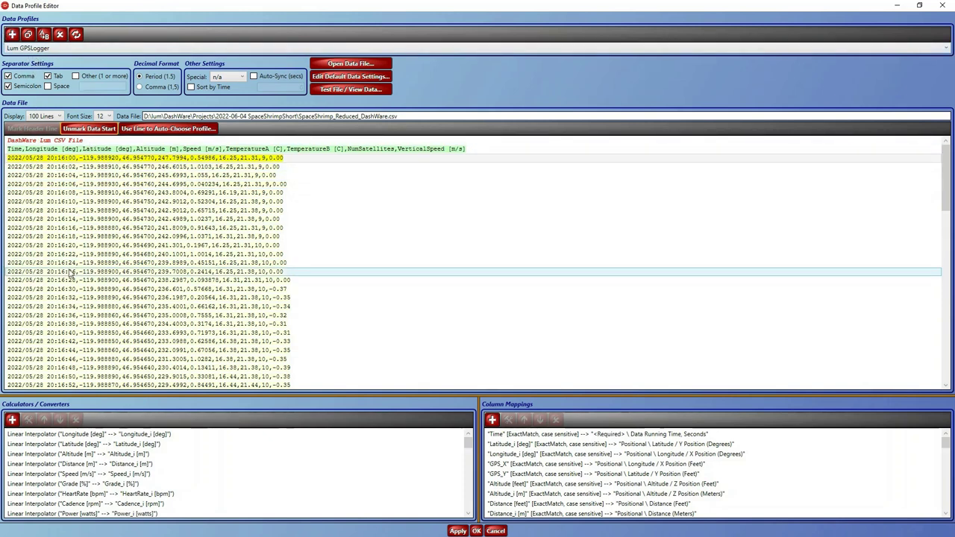
pyautogui.click(458, 530)
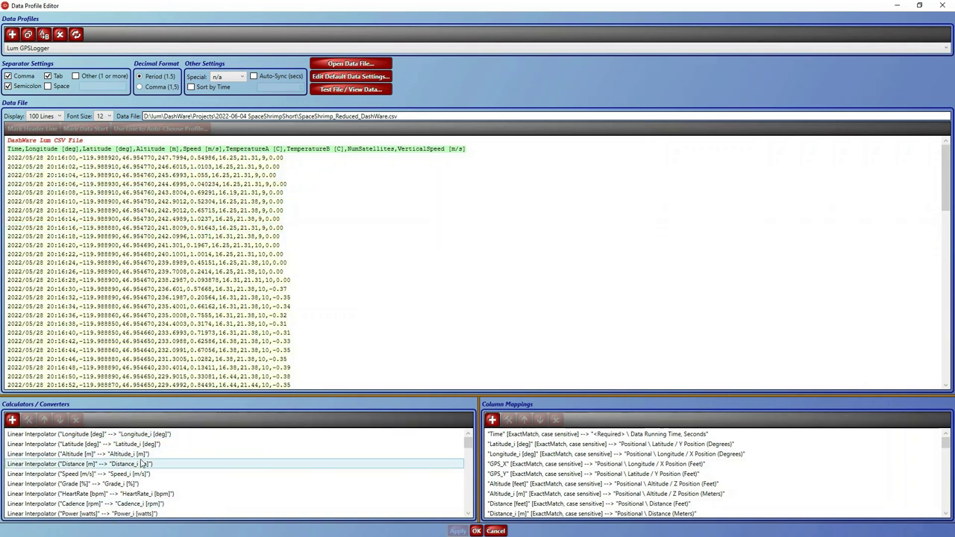
# - Look through the whole calculators and converters list, from the linear interpolators through the speed, distance and vertical speed entries to the grade calculators
pyautogui.click(55, 434)
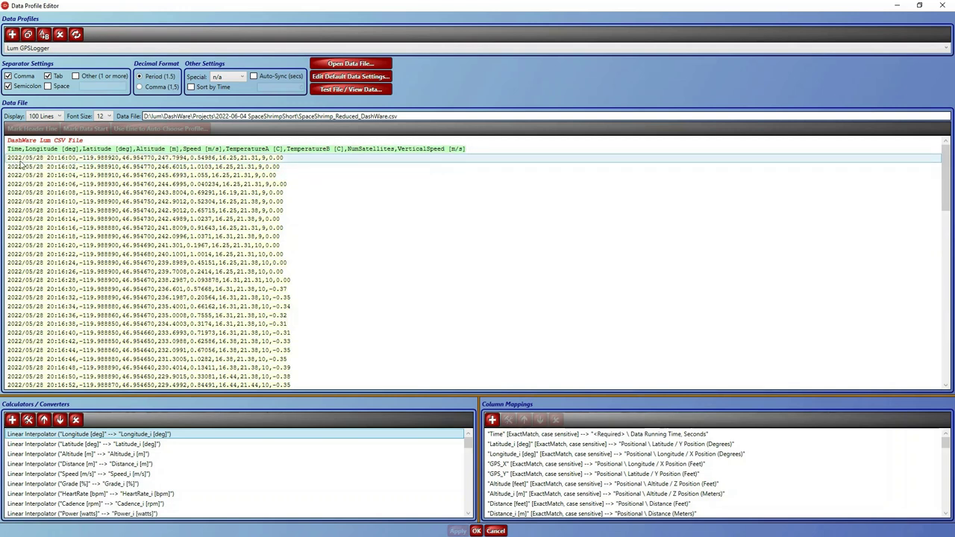
pyautogui.scroll(-2, 120, 483)
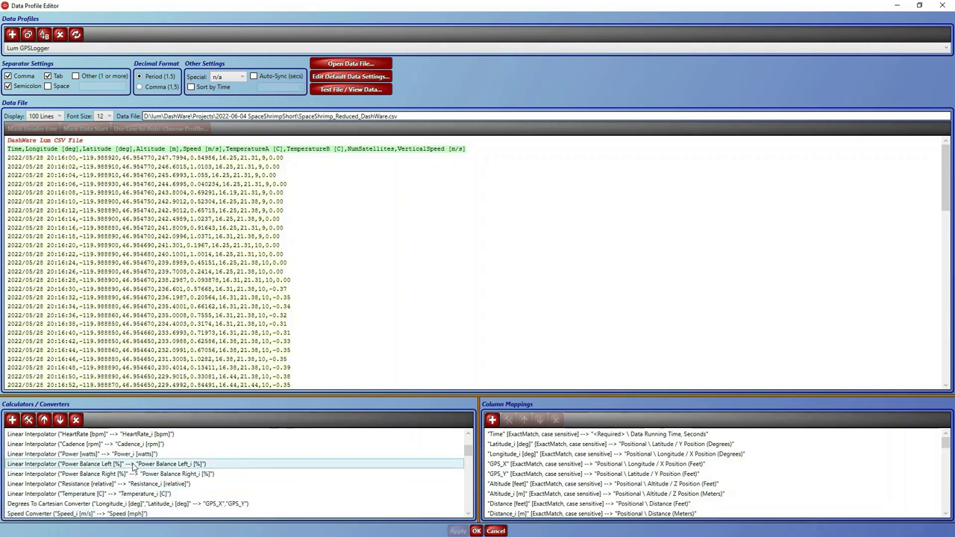
pyautogui.scroll(-2, 132, 466)
pyautogui.scroll(2, 133, 466)
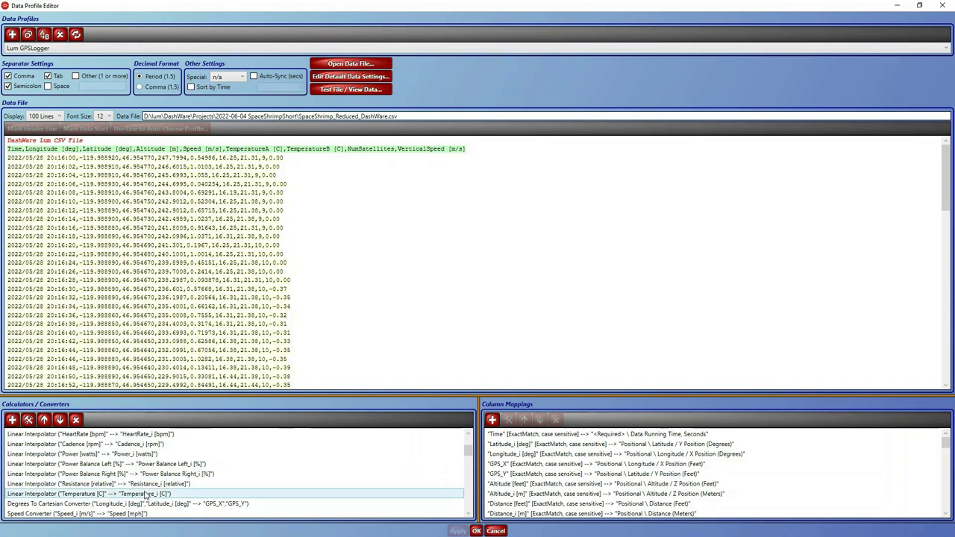
pyautogui.click(89, 504)
pyautogui.scroll(-1, 89, 500)
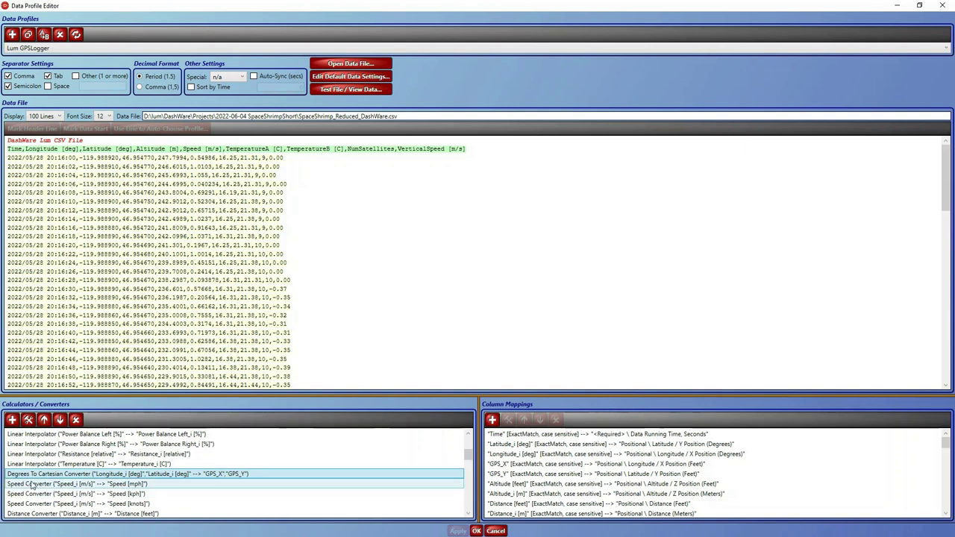
pyautogui.scroll(-1, 34, 484)
pyautogui.click(62, 485)
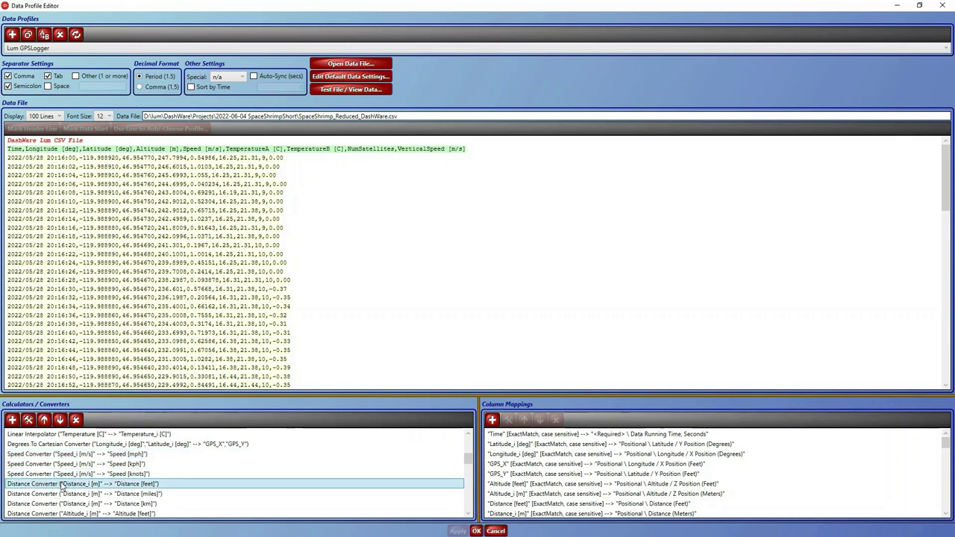
pyautogui.scroll(-2, 62, 486)
pyautogui.click(95, 475)
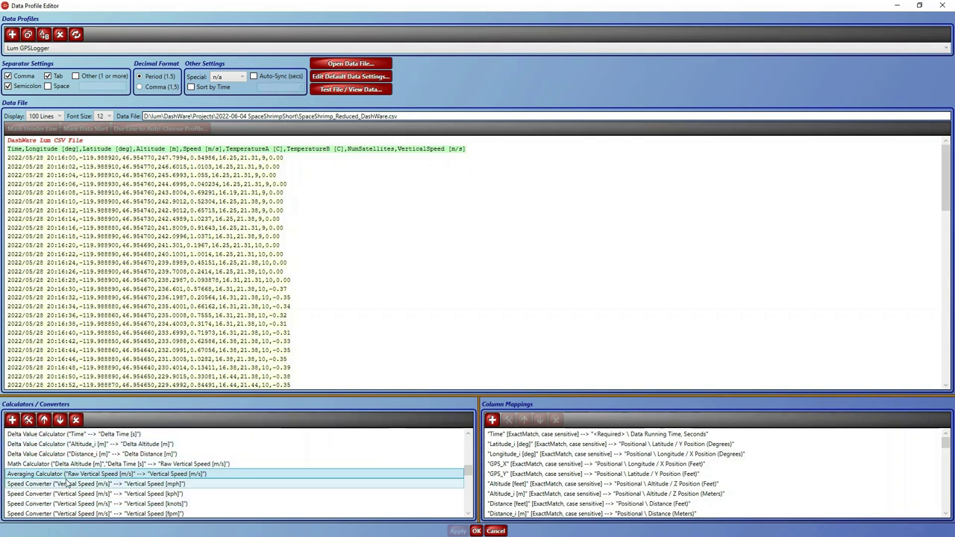
pyautogui.scroll(-5, 65, 484)
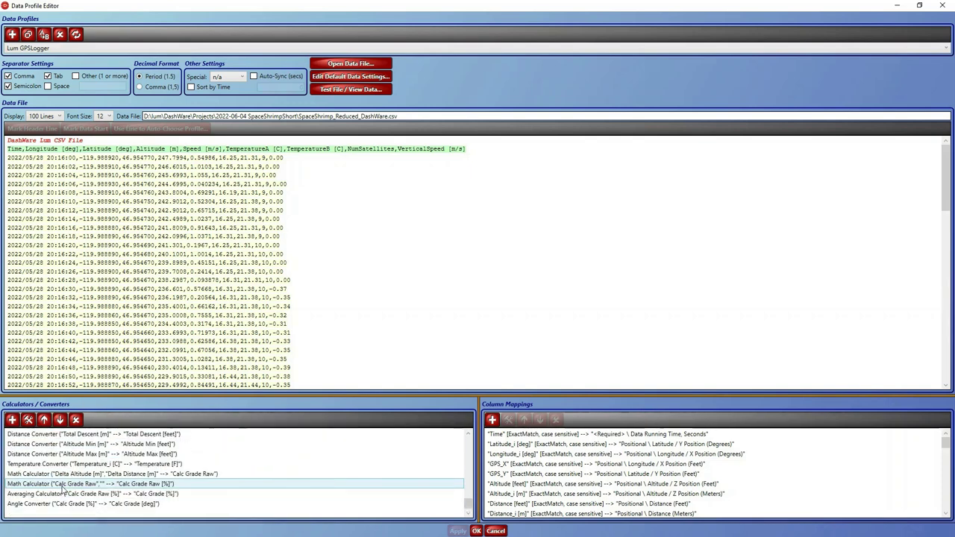
pyautogui.scroll(10, 63, 490)
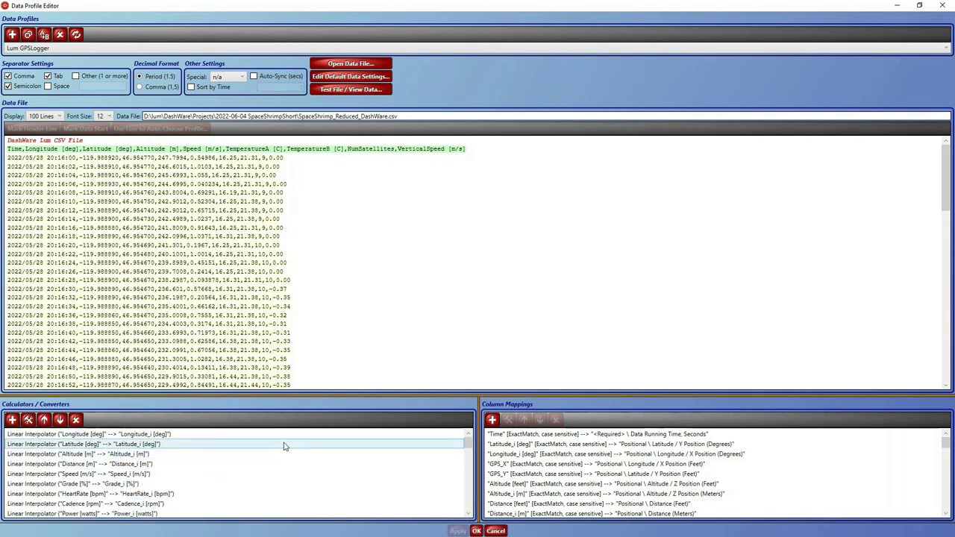
# - Review the linear interpolators against the file's columns and delete the one converting Distance [m] to Distance_i [m]
pyautogui.scroll(-1, 119, 446)
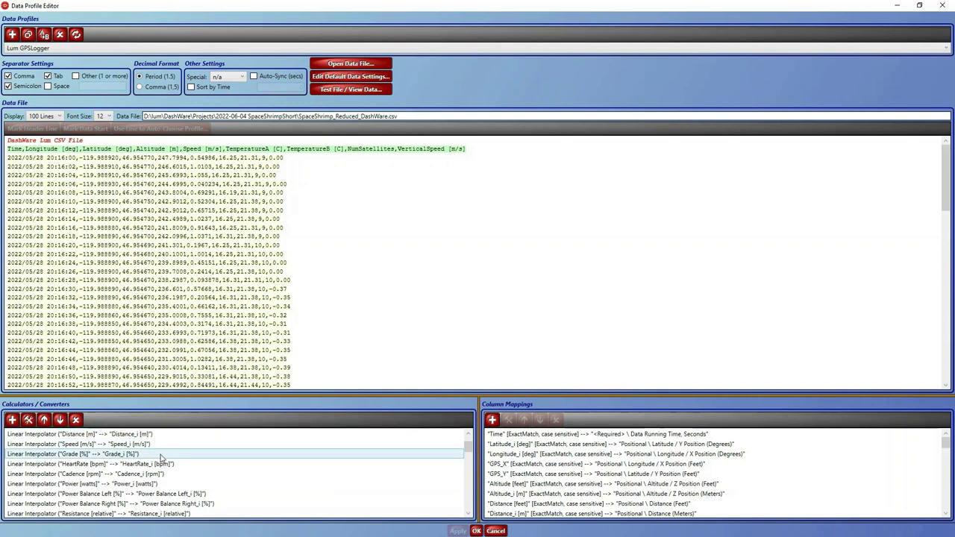
pyautogui.click(122, 455)
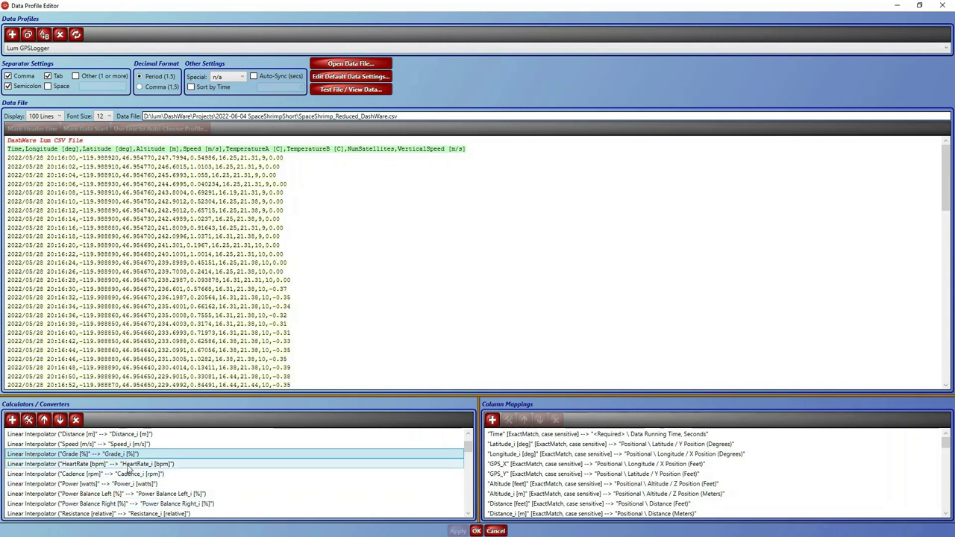
pyautogui.scroll(1, 147, 458)
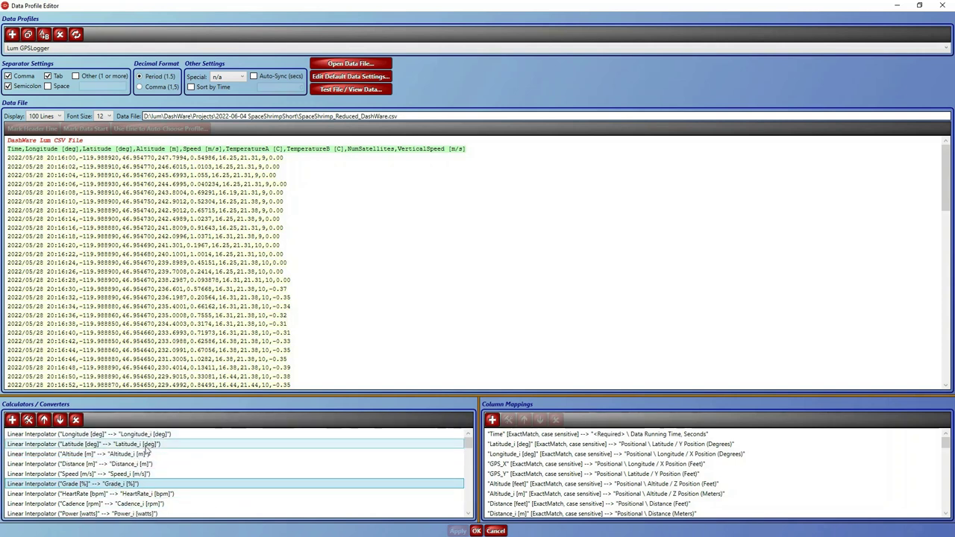
pyautogui.click(140, 437)
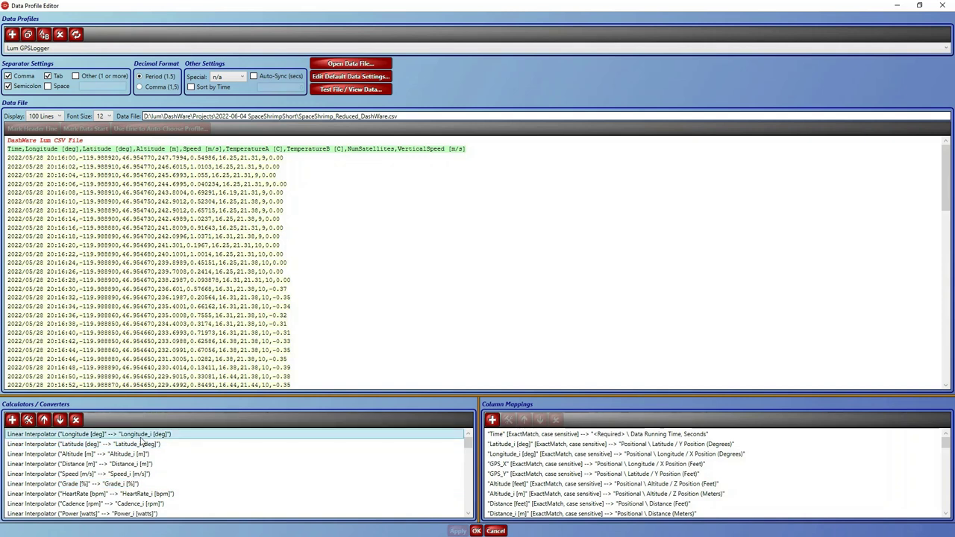
pyautogui.click(135, 453)
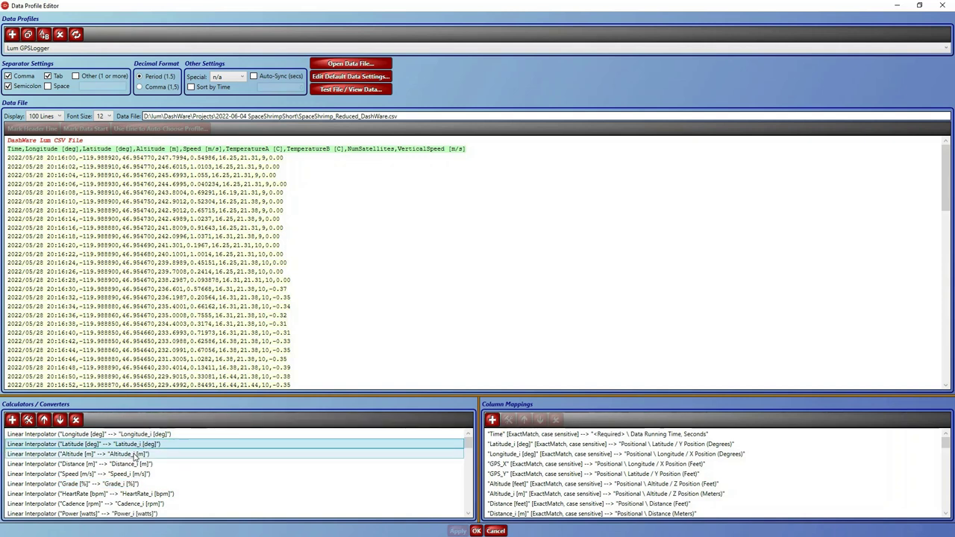
pyautogui.click(127, 464)
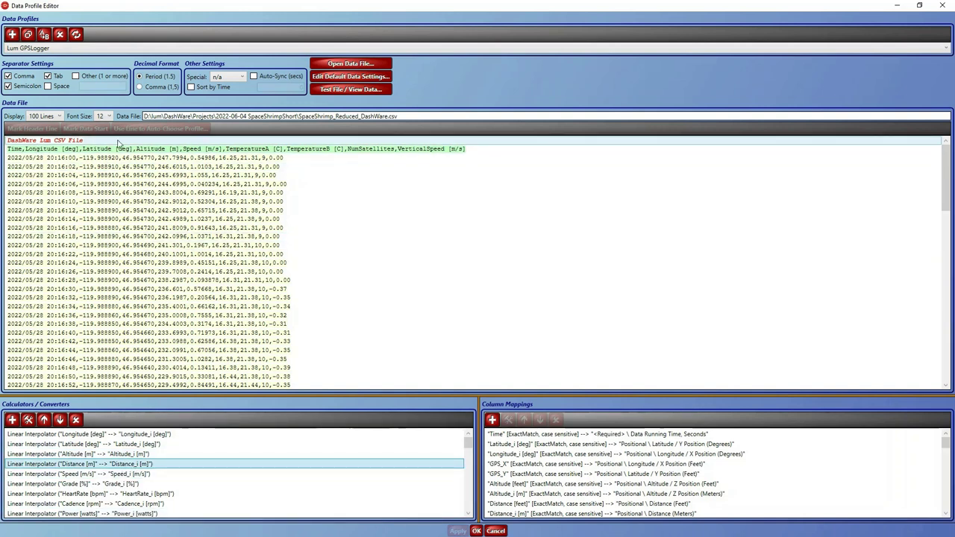
pyautogui.click(76, 420)
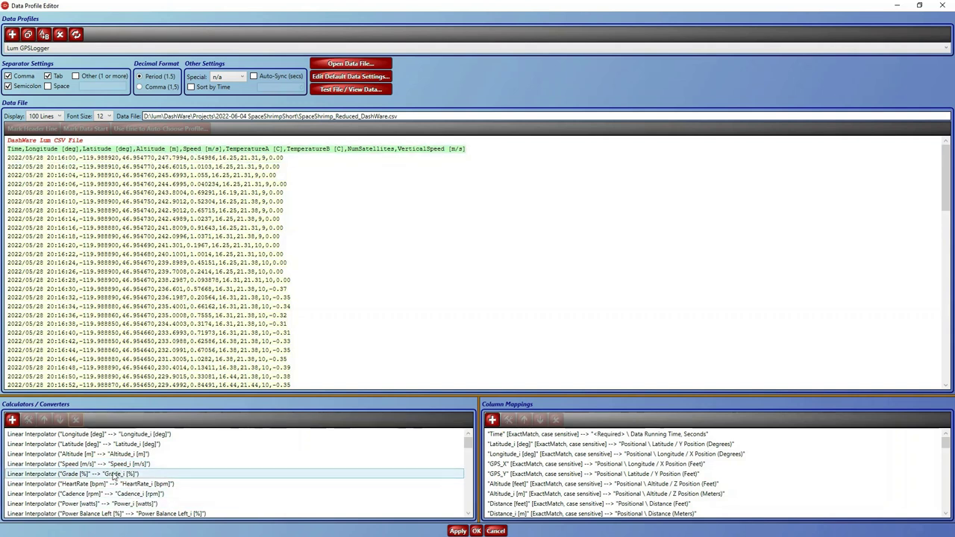
# - Delete the linear interpolators for Grade [%], HeartRate [bpm] and Cadence [rpm] from the calculators list
pyautogui.click(113, 477)
pyautogui.click(75, 420)
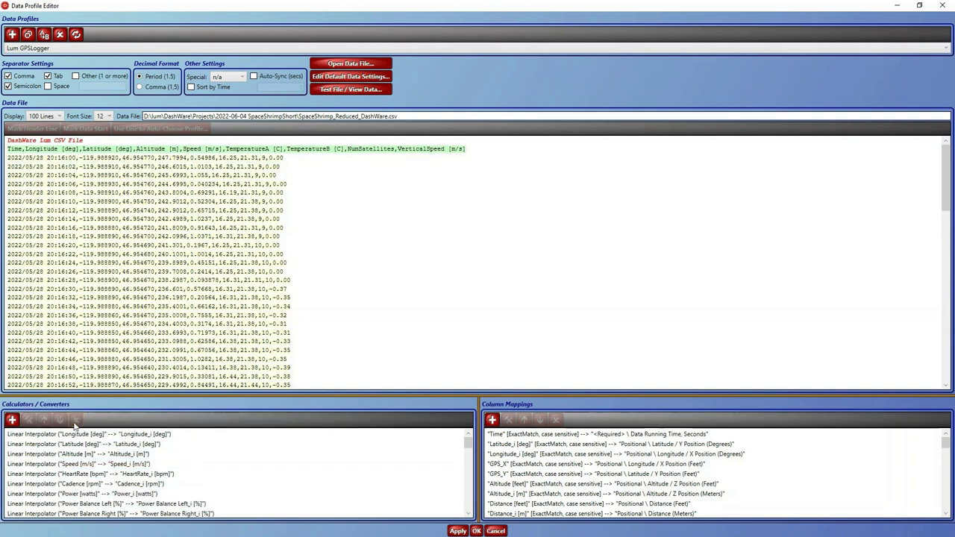
pyautogui.click(85, 475)
pyautogui.click(75, 420)
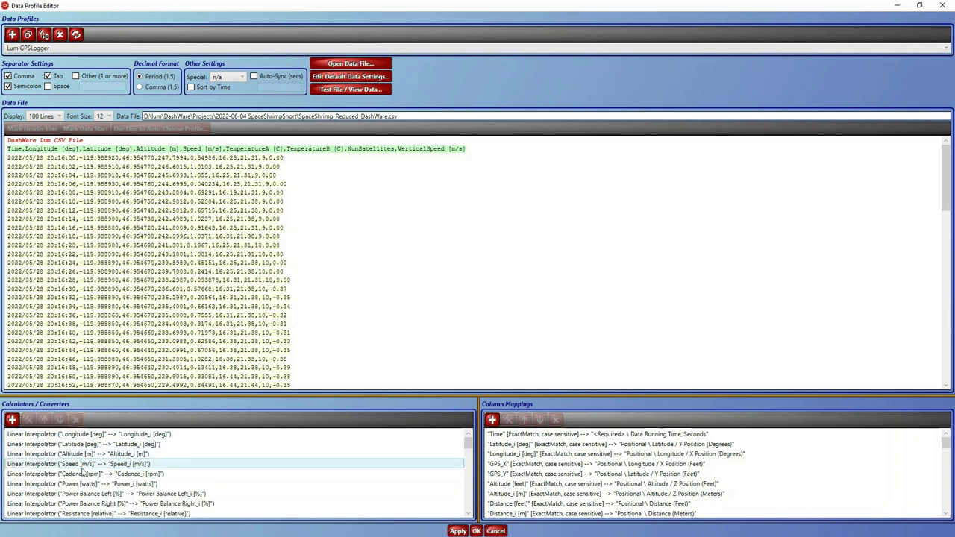
pyautogui.click(85, 474)
pyautogui.click(75, 420)
# - Delete the linear interpolators for Power [watts], Power Balance Left [%], Power Balance Right [%] and Resistance [relative]
pyautogui.click(82, 474)
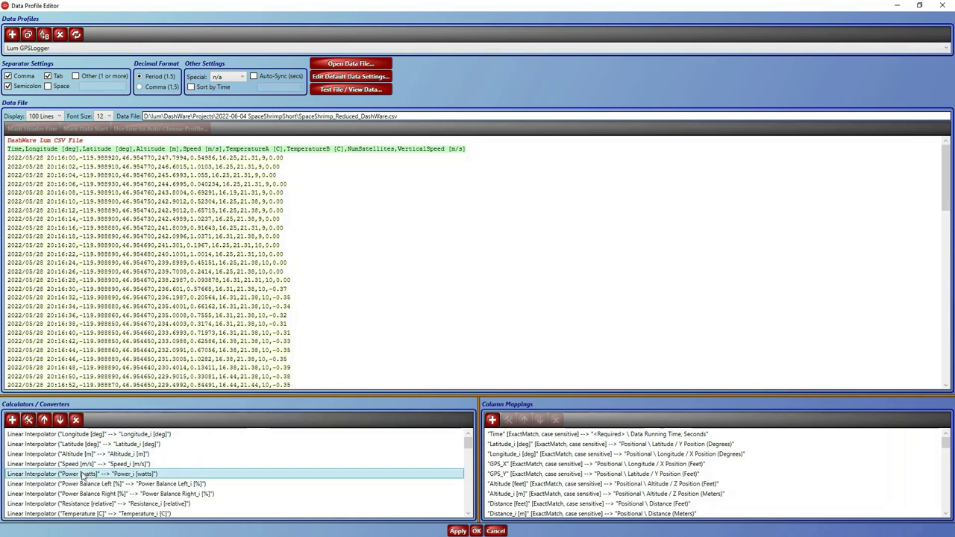
pyautogui.click(75, 420)
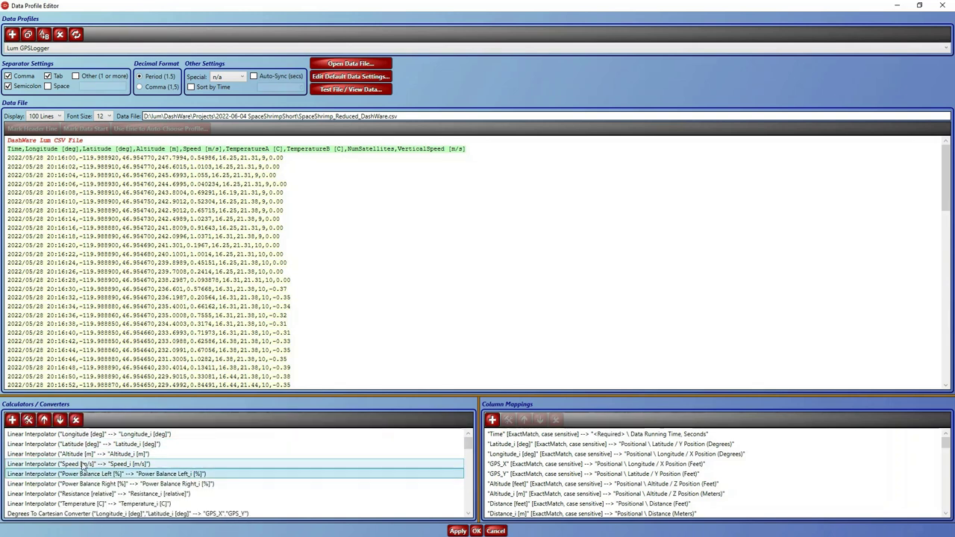
pyautogui.click(75, 420)
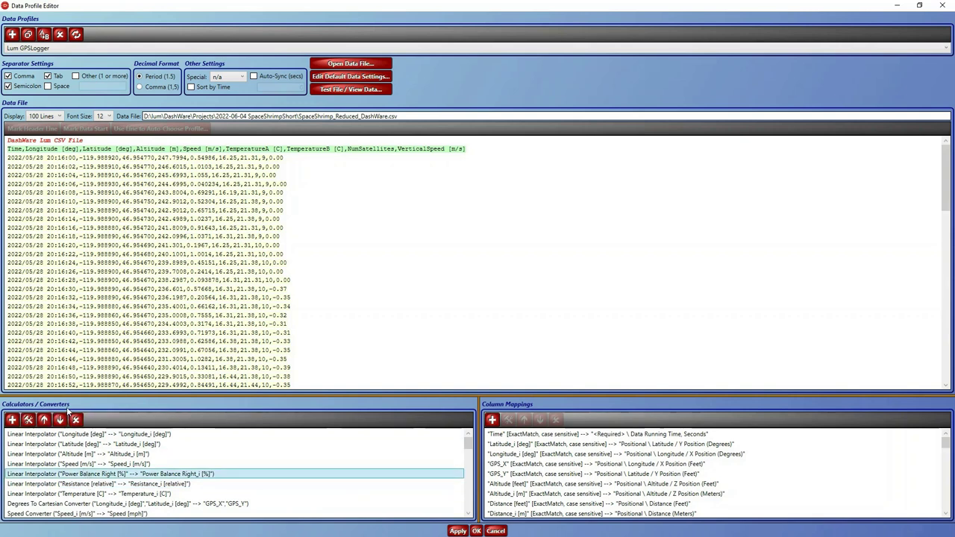
pyautogui.click(74, 420)
pyautogui.click(104, 476)
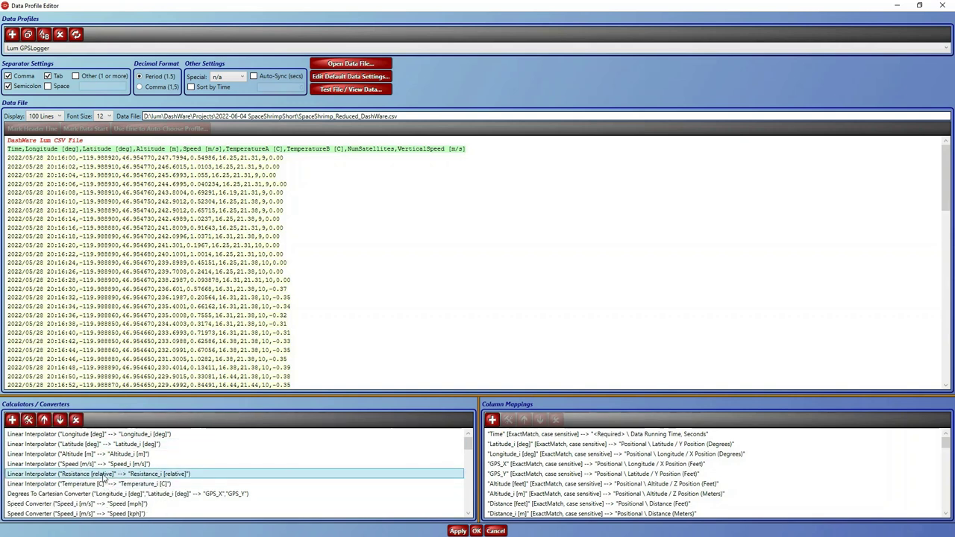
pyautogui.click(76, 420)
# - Review the remaining Temperature [C] interpolator, the Degrees To Cartesian converter and the Speed [mph] converter against the file's columns
pyautogui.click(109, 484)
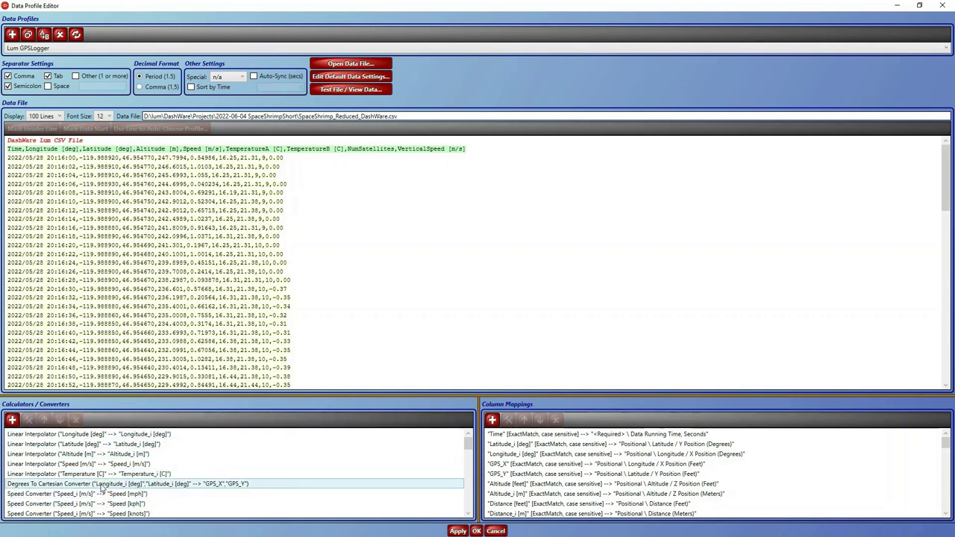
pyautogui.click(99, 477)
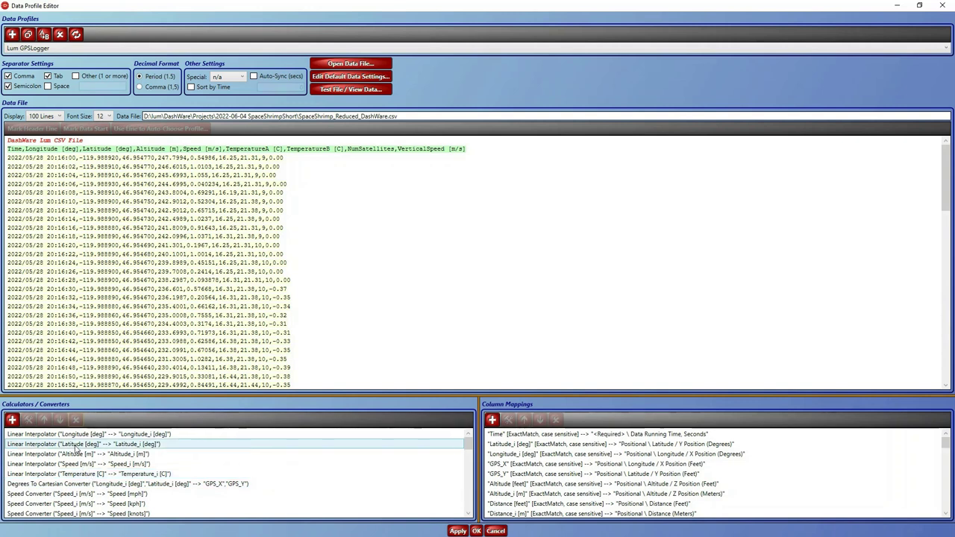
pyautogui.click(85, 485)
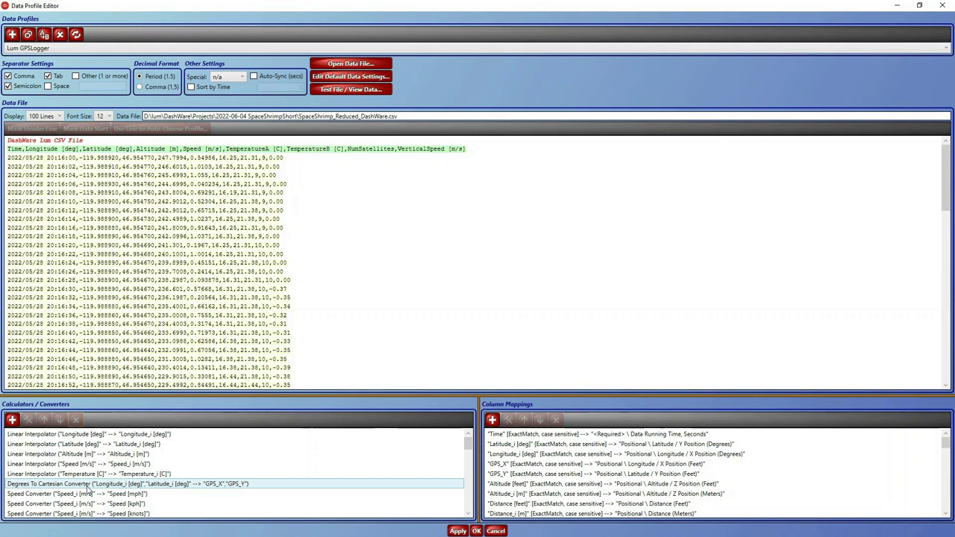
pyautogui.click(82, 494)
pyautogui.click(65, 485)
pyautogui.click(118, 484)
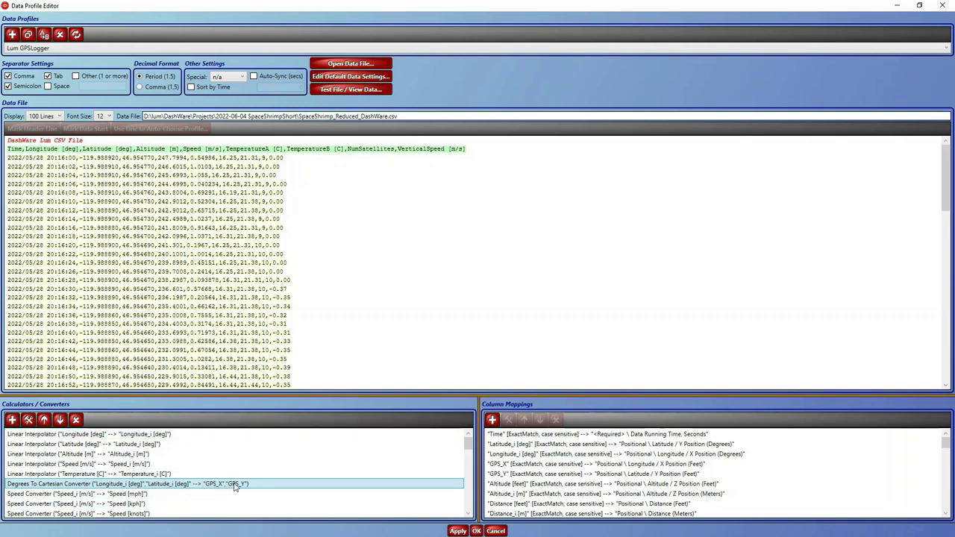
pyautogui.click(91, 495)
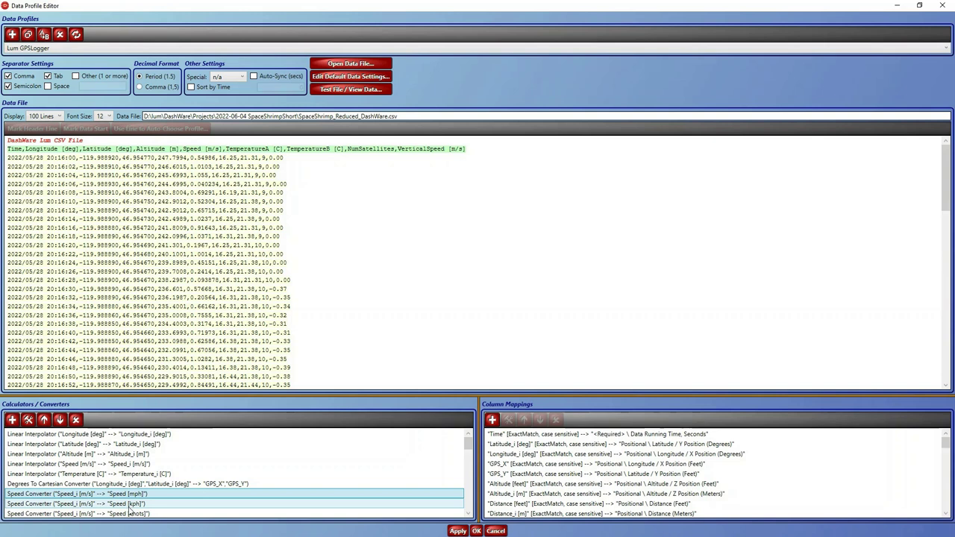
# - Delete the three distance converters that turn Distance_i [m] into Distance [feet], Distance [miles] and Distance [km]
pyautogui.scroll(-1, 129, 509)
pyautogui.scroll(-1, 129, 510)
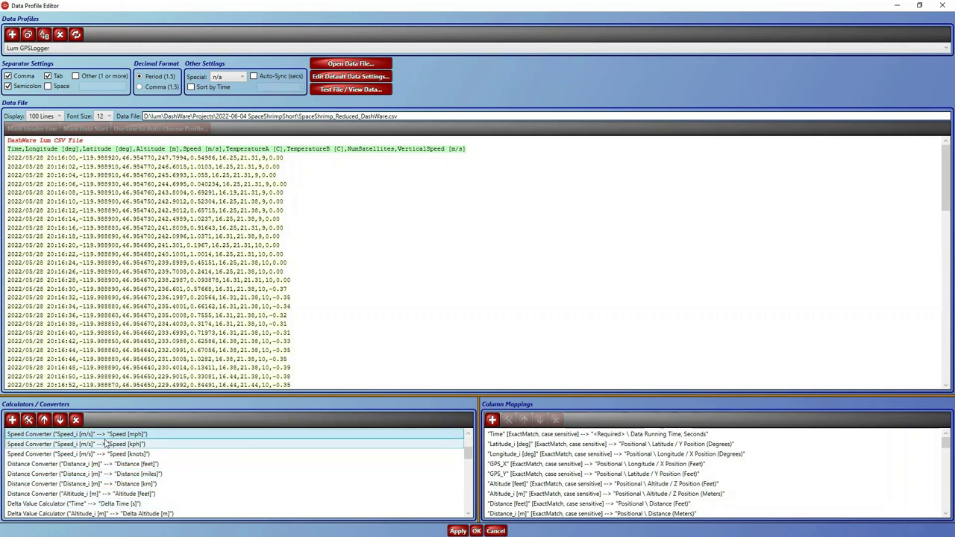
pyautogui.click(109, 465)
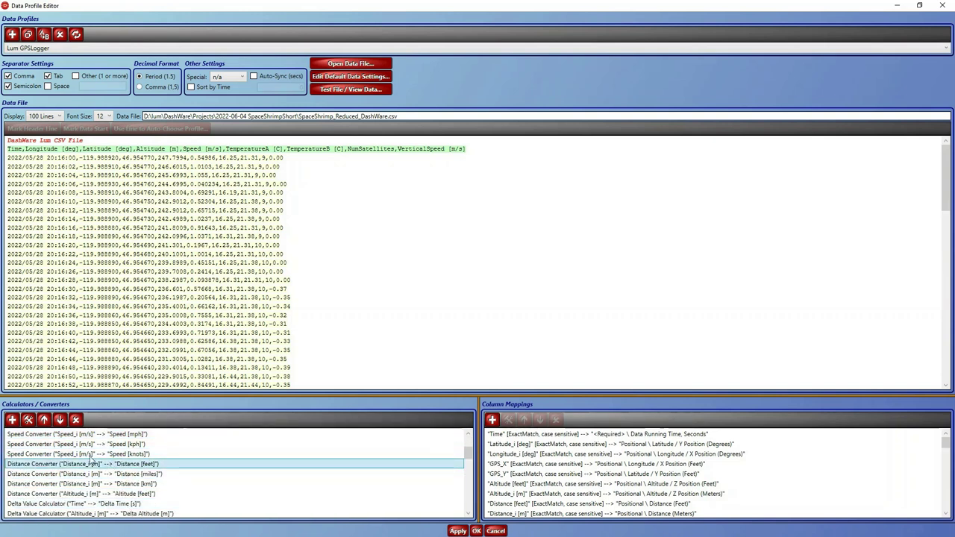
pyautogui.click(75, 420)
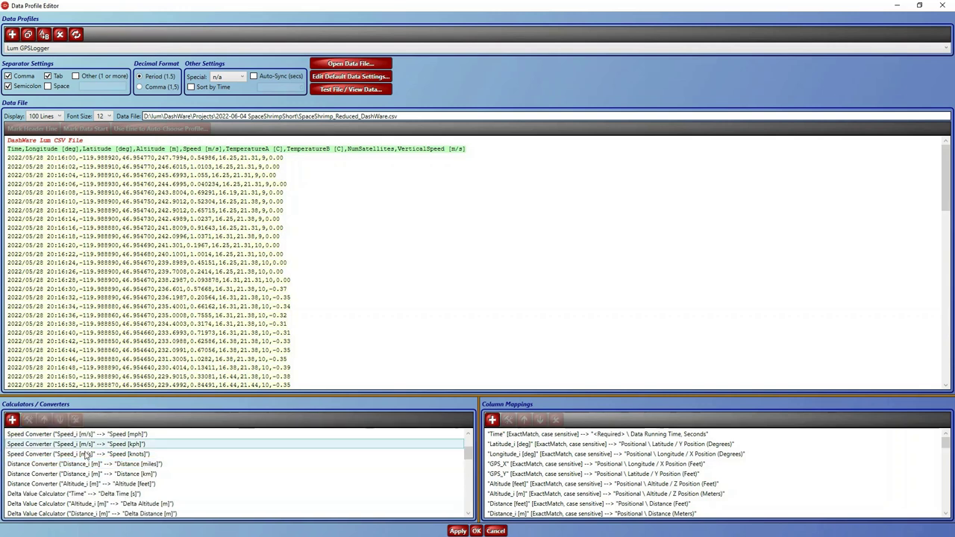
pyautogui.click(75, 420)
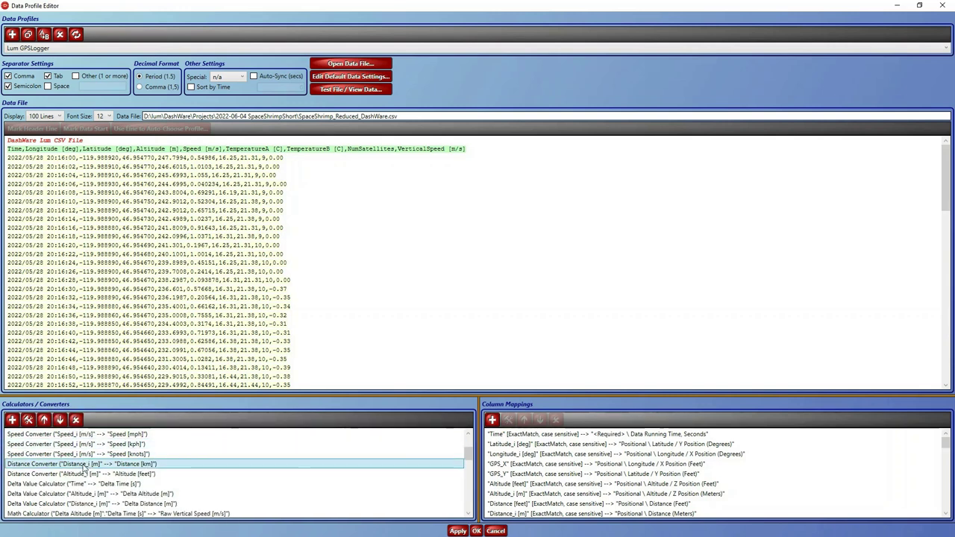
pyautogui.click(75, 420)
# - Check the altitude converter and delta value calculators, and delete the one turning Distance_i [m] into Delta Distance [m]
pyautogui.click(101, 483)
pyautogui.click(98, 466)
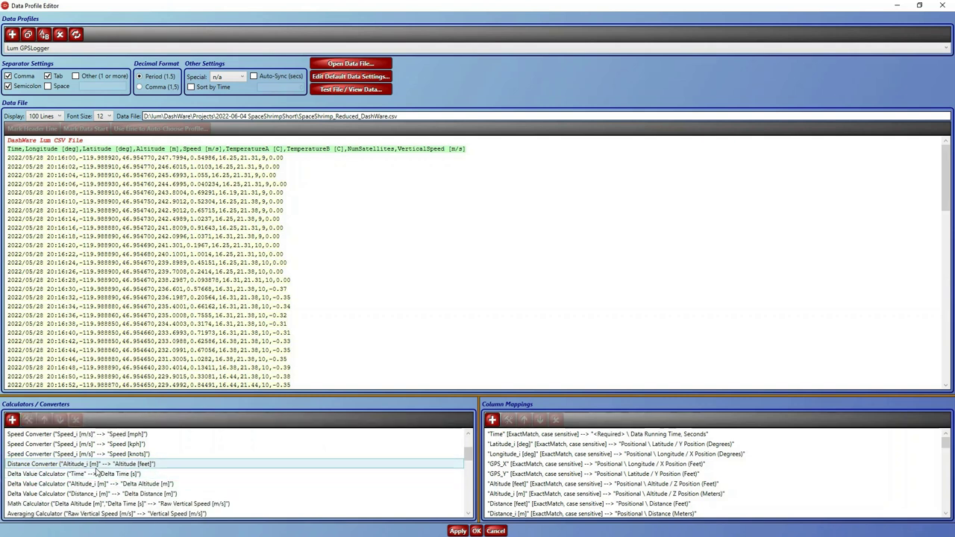
pyautogui.click(97, 473)
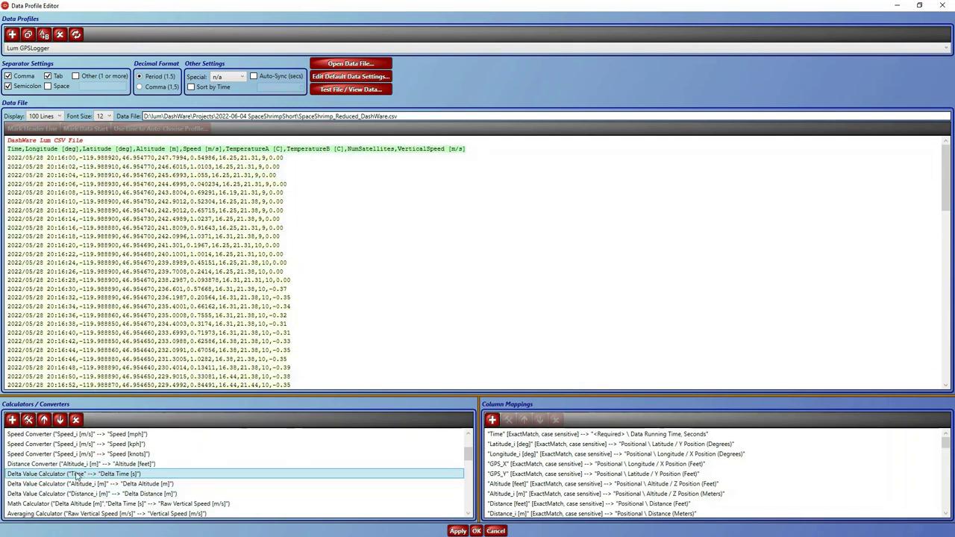
pyautogui.click(129, 483)
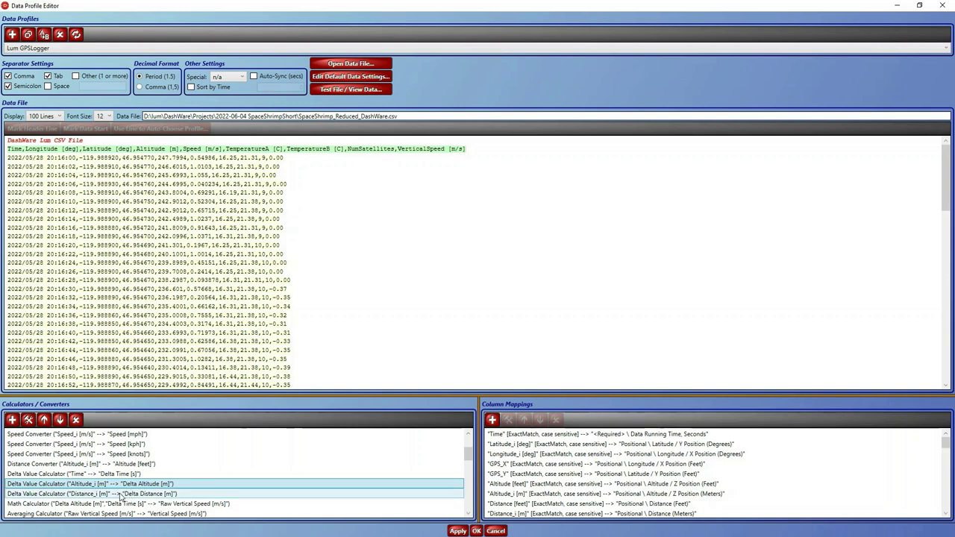
pyautogui.click(119, 495)
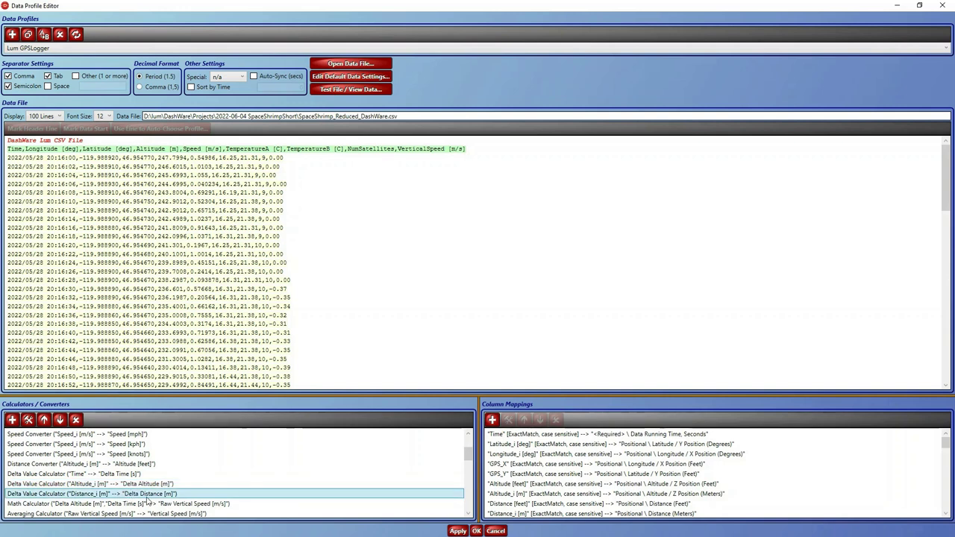
pyautogui.click(75, 420)
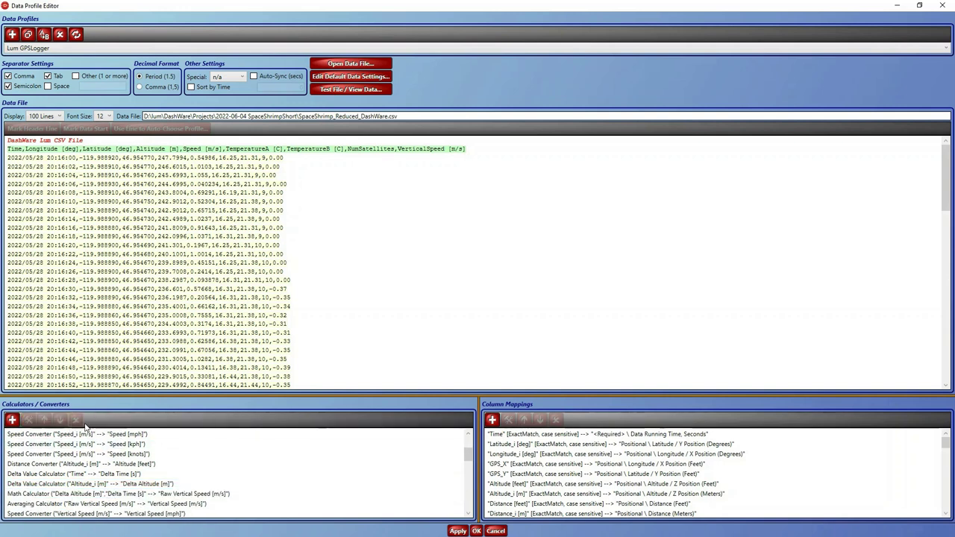
# - Examine the raw vertical speed math calculator, its averaging calculator and the vertical speed converters for mph, kph, knots and fpm
pyautogui.click(118, 496)
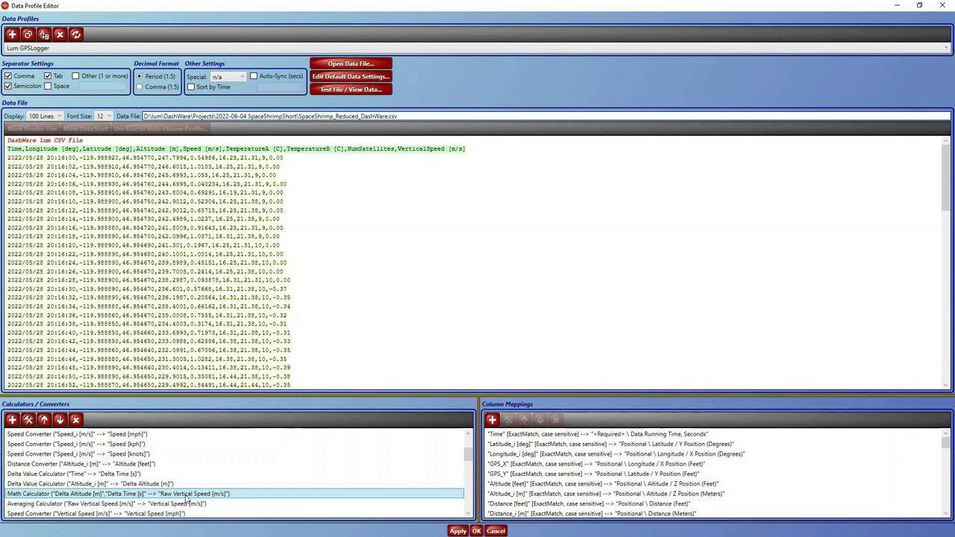
pyautogui.scroll(-1, 187, 497)
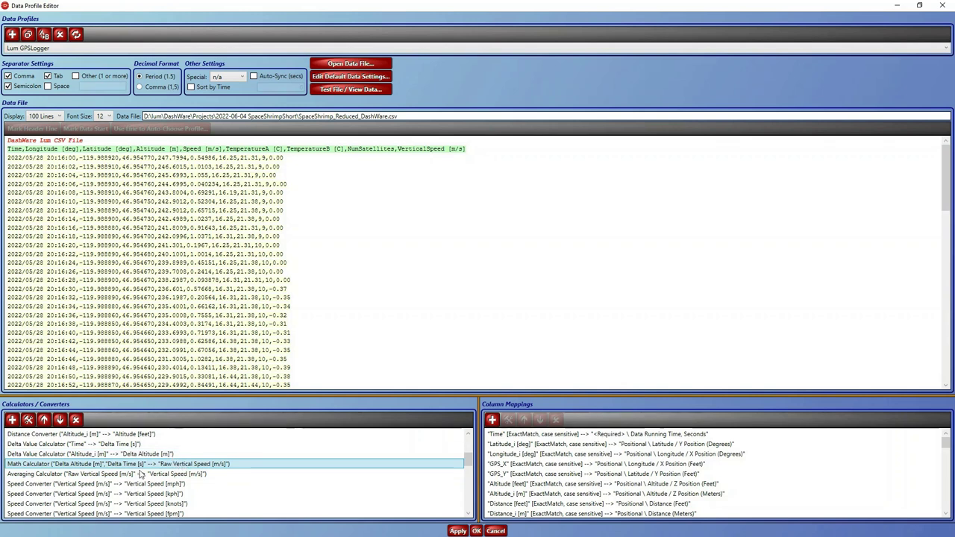
pyautogui.click(141, 474)
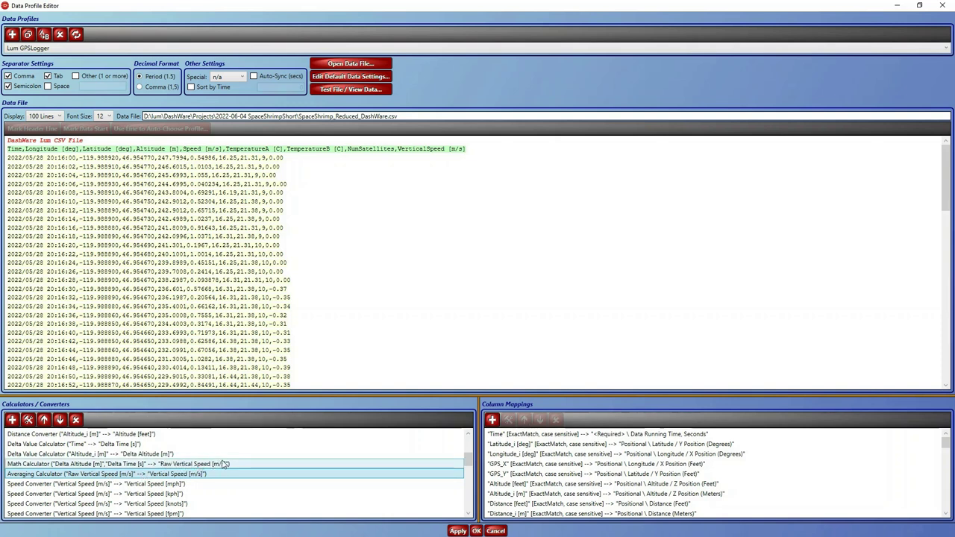
pyautogui.click(116, 484)
pyautogui.click(114, 494)
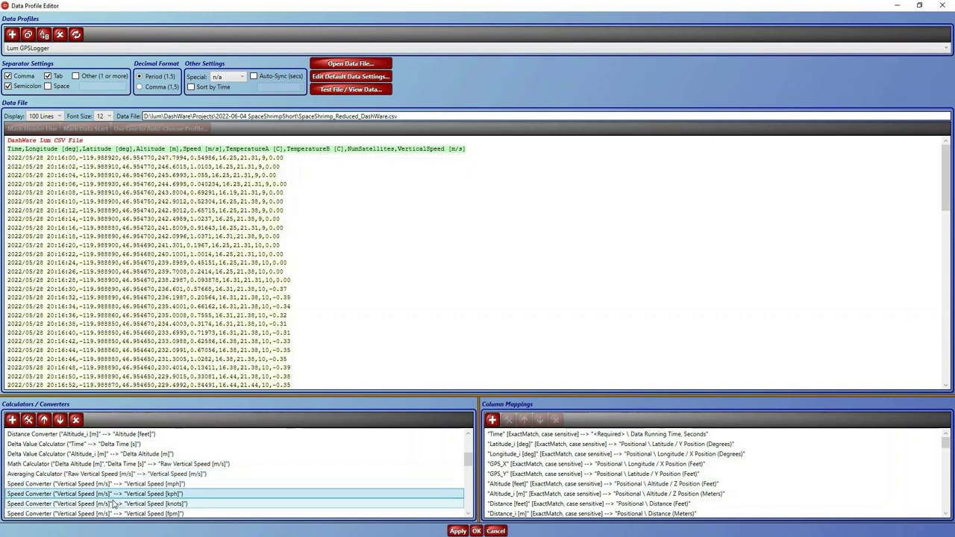
pyautogui.click(114, 504)
pyautogui.click(114, 513)
# - Delete the Grade_i [%] angle converter, the Power_i [watts] lap summary calculator and the 30 Sec Average Power [watts] averaging calculator
pyautogui.scroll(-3, 114, 492)
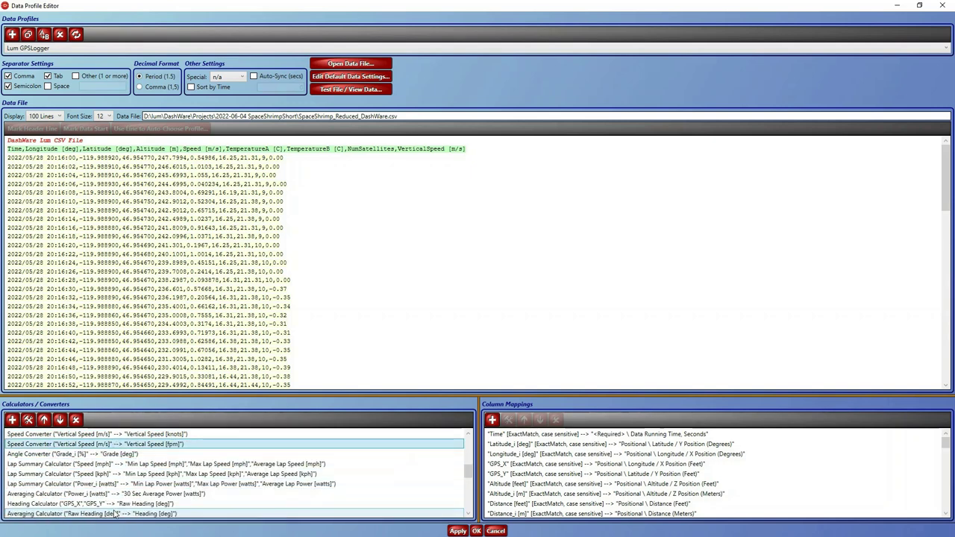
pyautogui.click(112, 455)
pyautogui.click(75, 419)
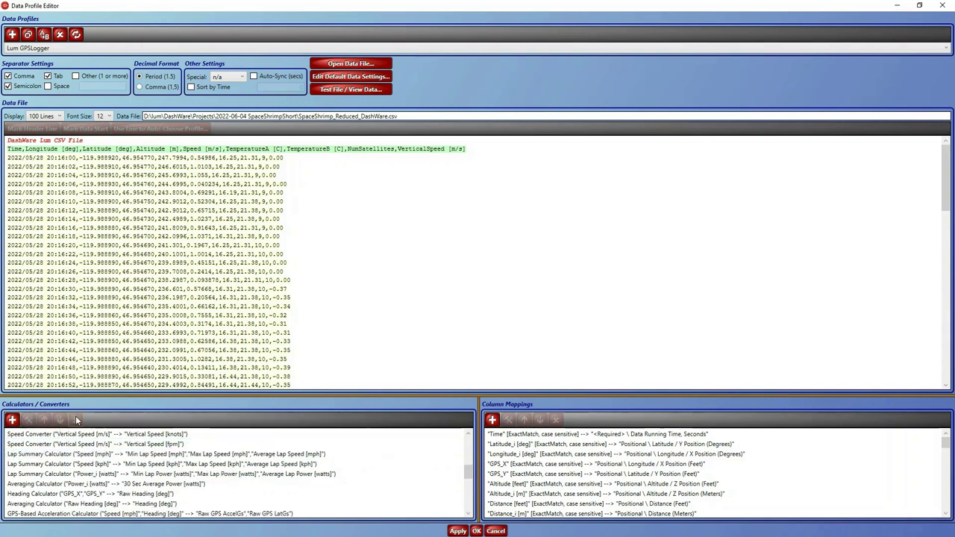
pyautogui.click(142, 455)
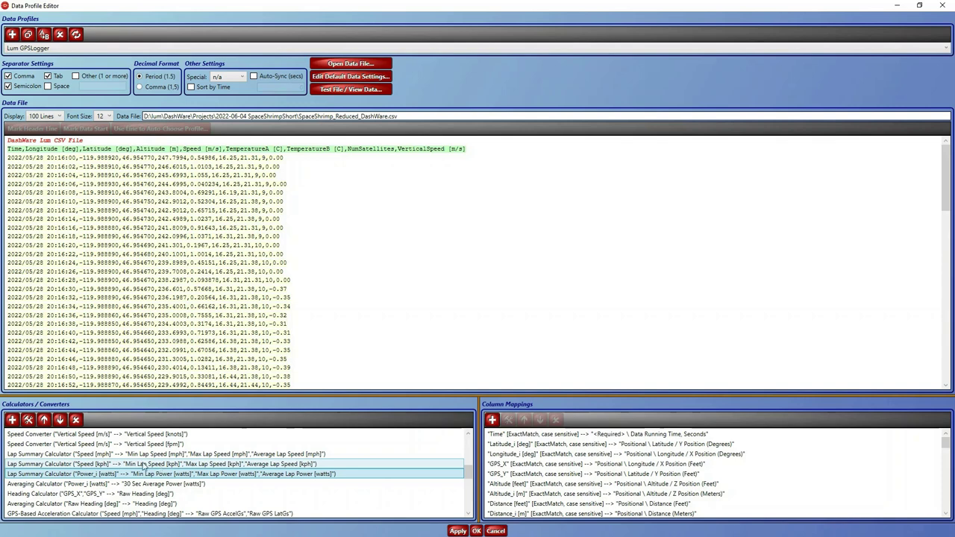
pyautogui.click(75, 420)
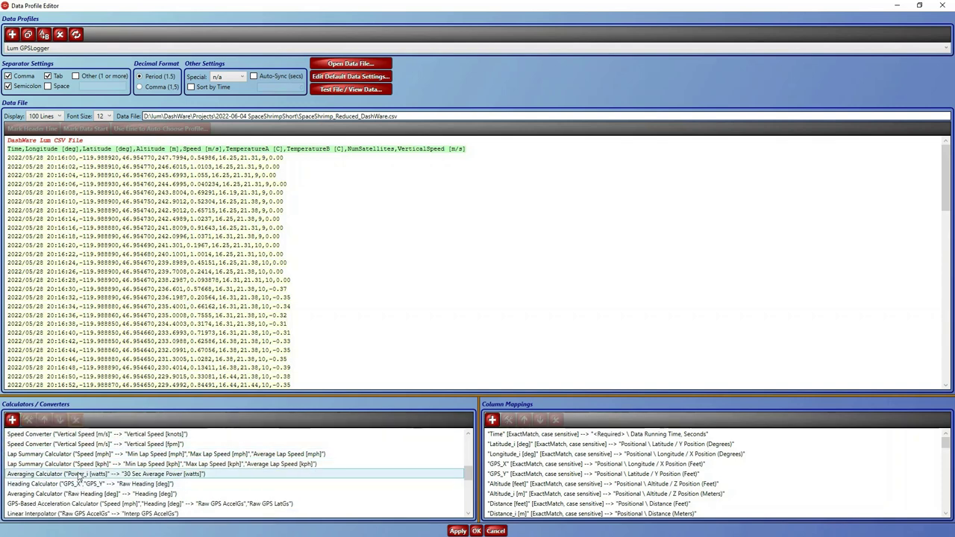
pyautogui.click(79, 475)
pyautogui.press('Delete')
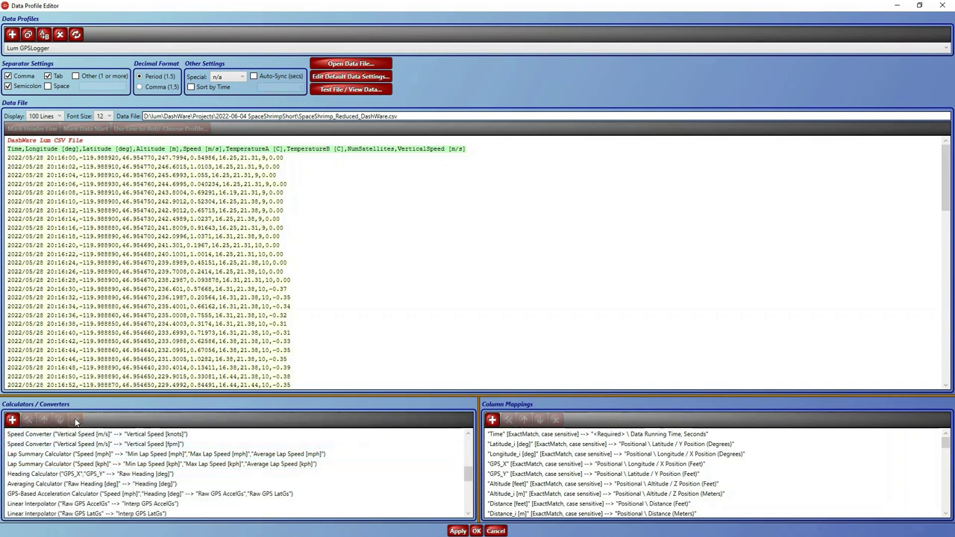
# - Examine the GPS-based acceleration calculator, its AccelGs and LatGs interpolators and averaging calculators, and the Speed [mph] minimum, maximum and average summary
pyautogui.click(96, 495)
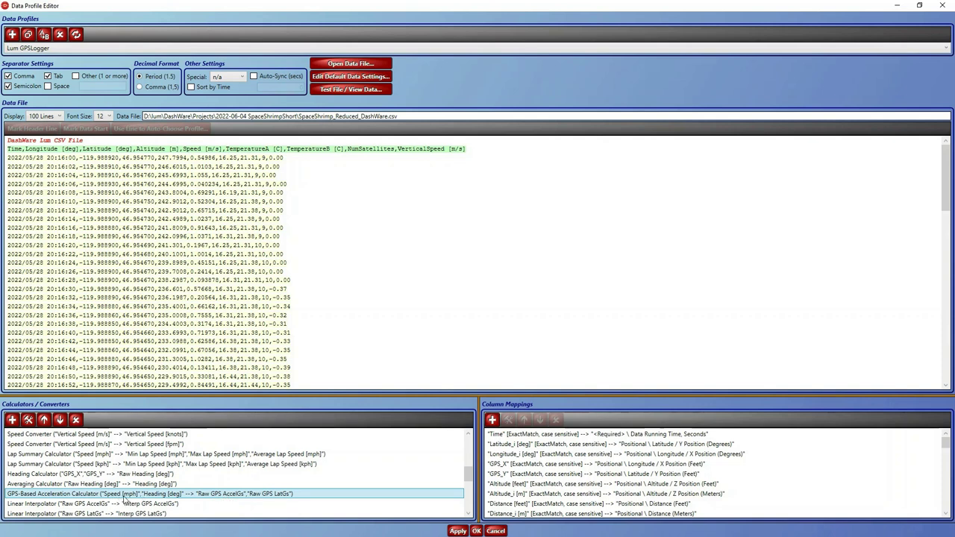
pyautogui.scroll(-1, 186, 498)
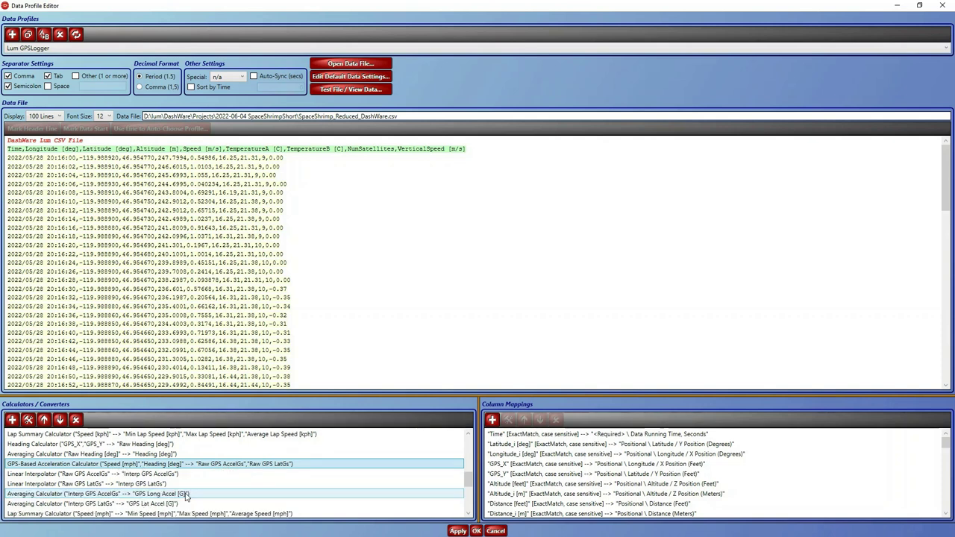
pyautogui.click(128, 475)
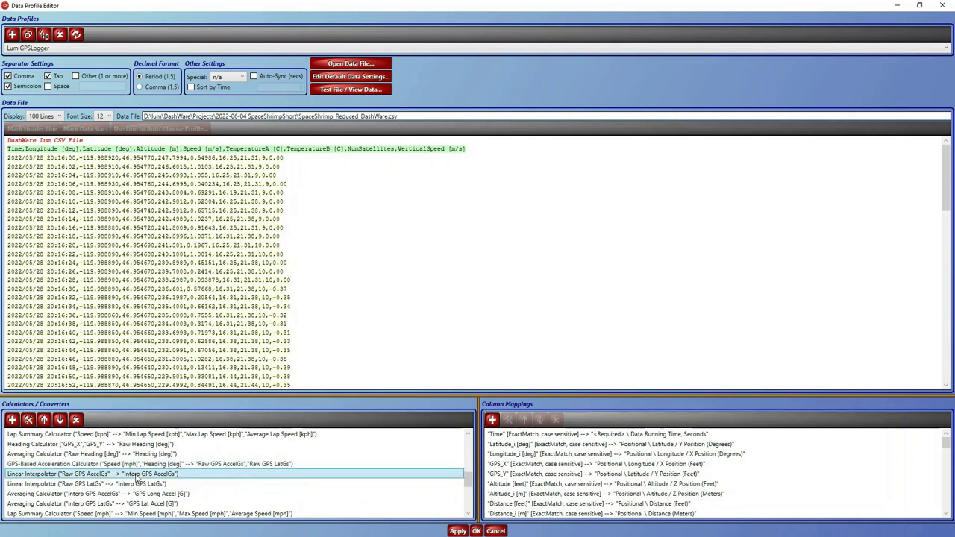
pyautogui.click(129, 483)
pyautogui.click(127, 494)
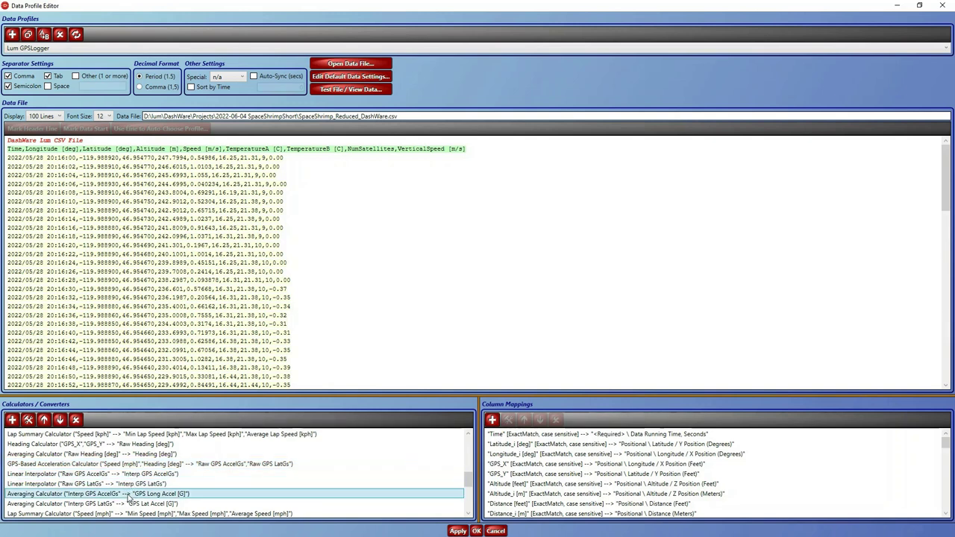
pyautogui.click(129, 504)
pyautogui.scroll(-1, 129, 504)
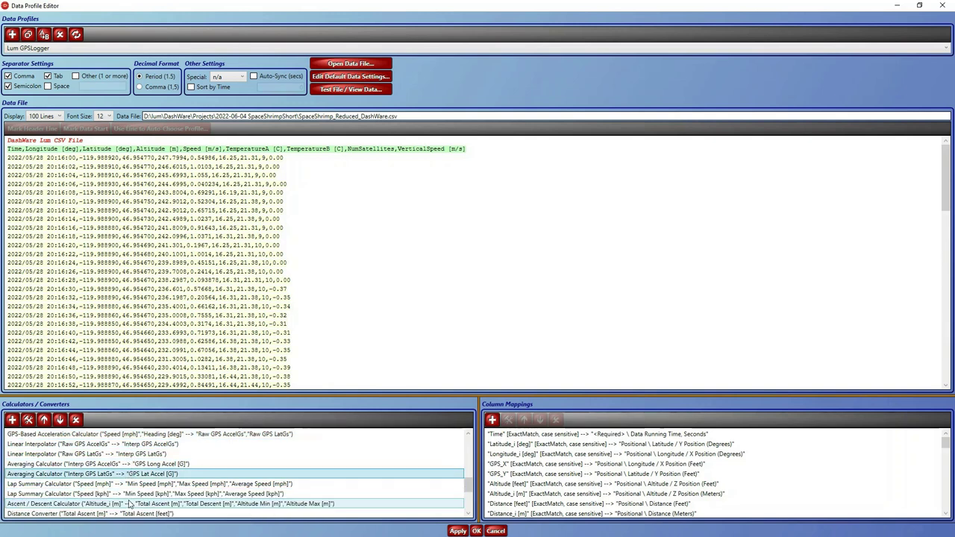
pyautogui.click(74, 483)
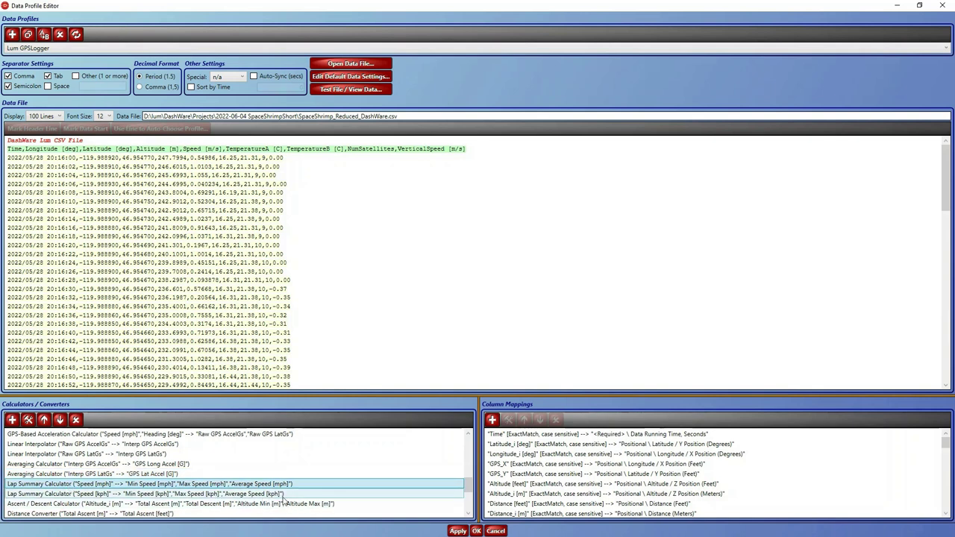
# - Delete the distance converters that turn Total Ascent [m] and Total Descent [m] into feet
pyautogui.click(119, 494)
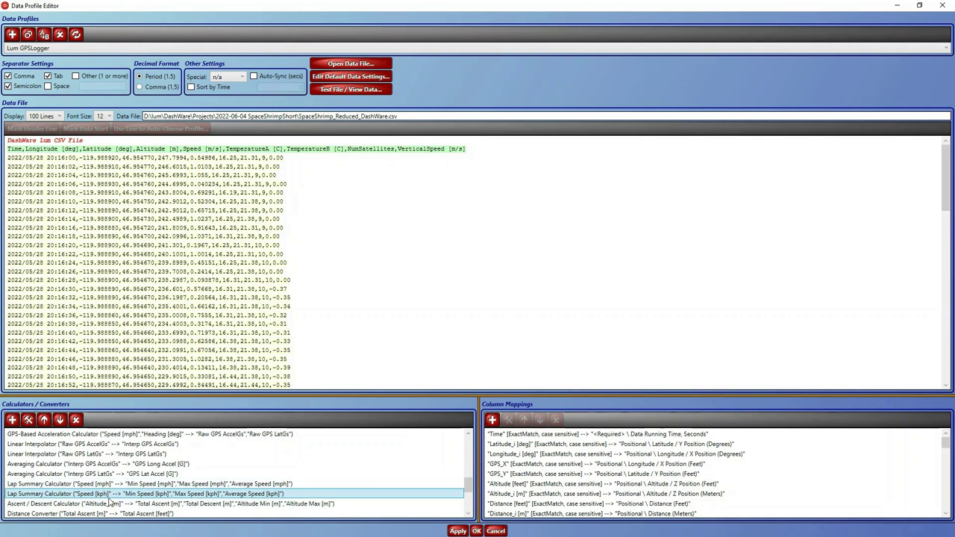
pyautogui.click(136, 504)
pyautogui.scroll(-1, 160, 510)
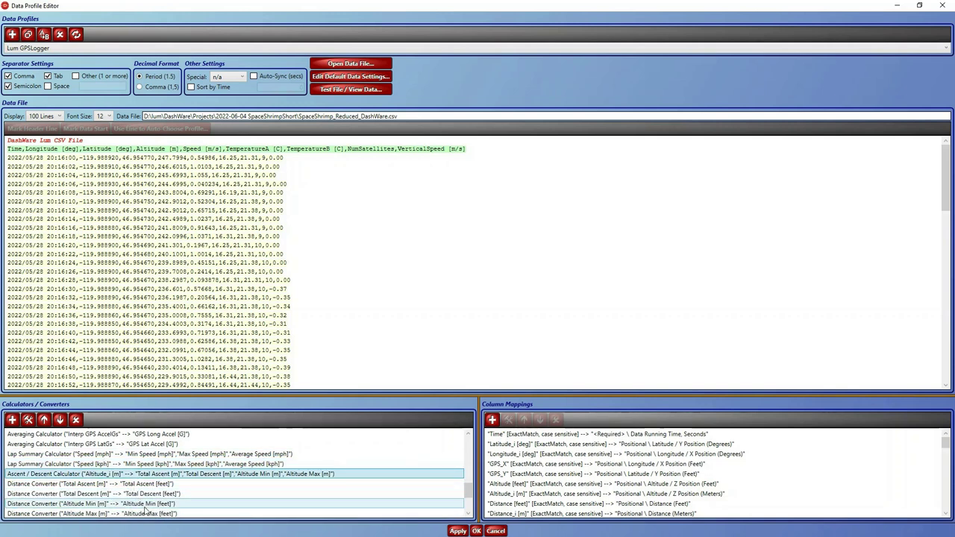
pyautogui.press('Down')
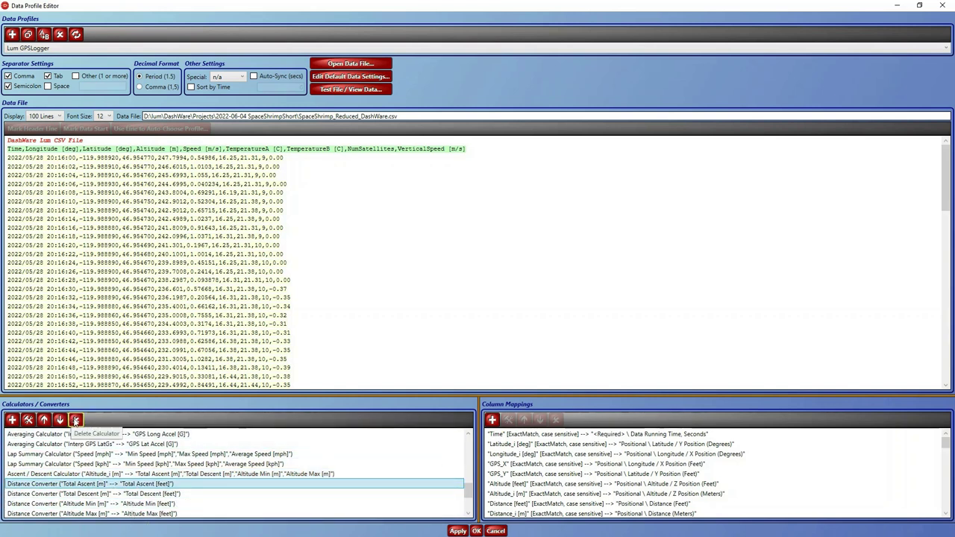
pyautogui.click(74, 419)
pyautogui.click(82, 487)
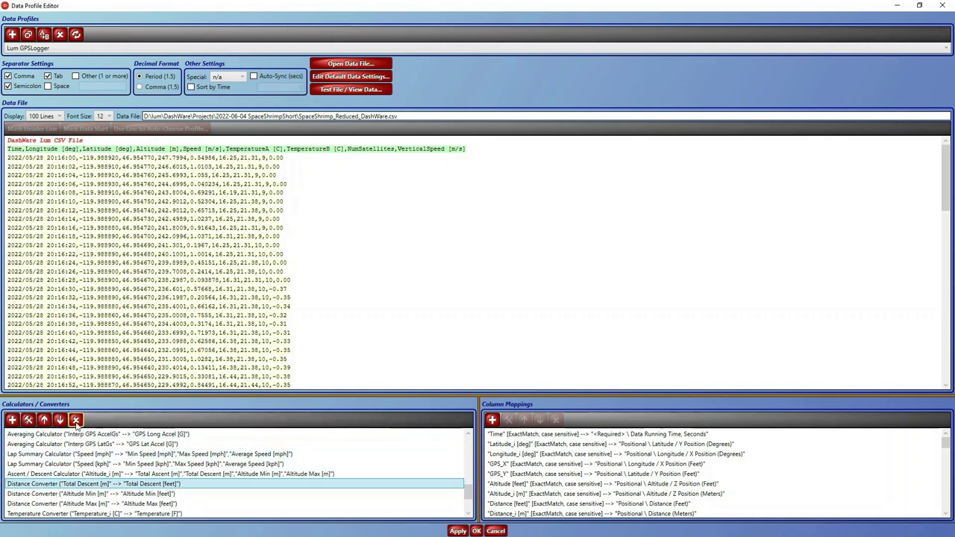
pyautogui.click(74, 419)
pyautogui.click(86, 483)
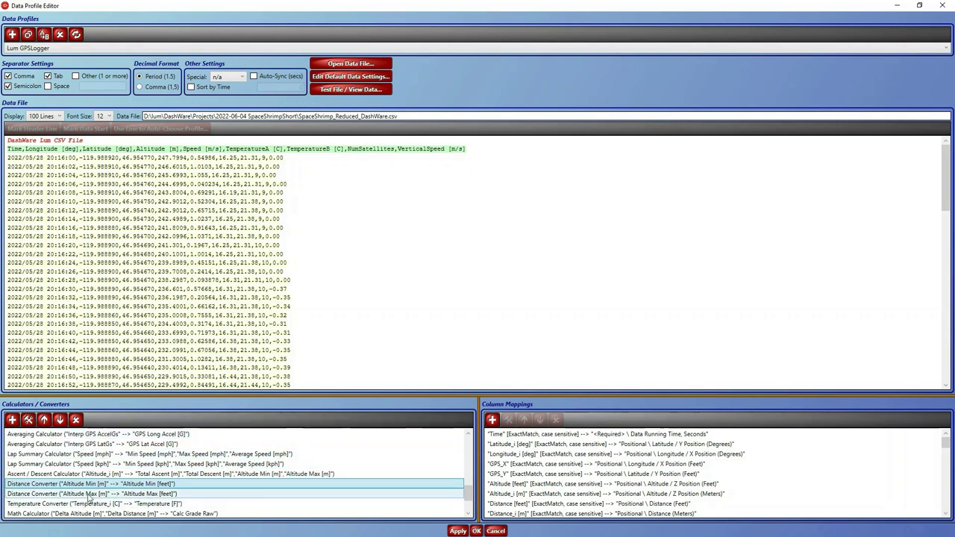
# - Delete both Calc Grade Raw math calculators, the Calc Grade [%] averaging calculator and the Calc Grade [deg] angle converter
pyautogui.scroll(5, 129, 493)
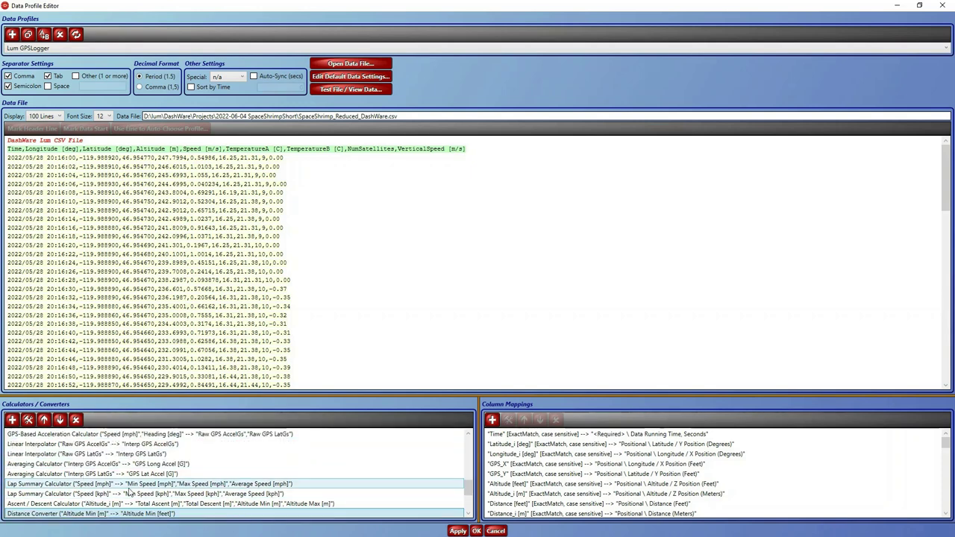
pyautogui.scroll(4, 129, 493)
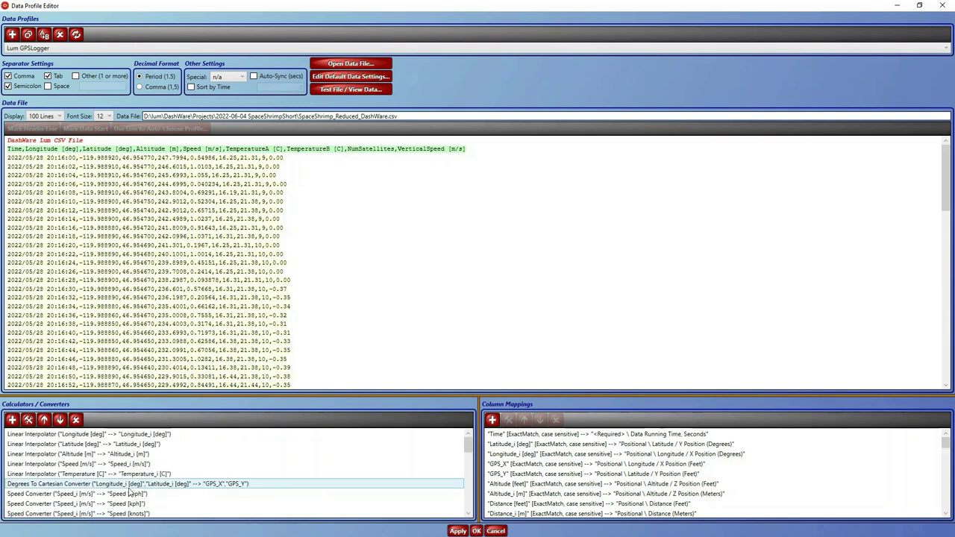
pyautogui.scroll(-8, 129, 492)
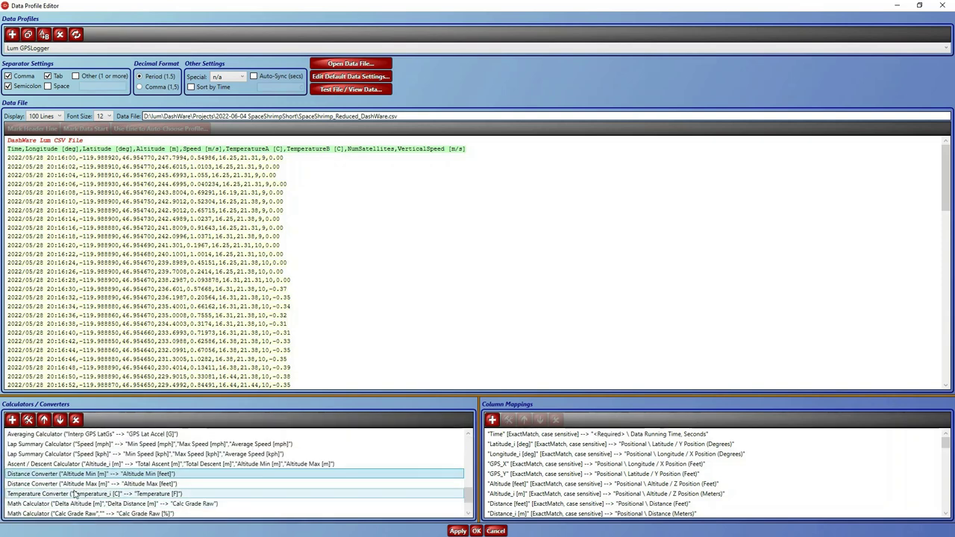
pyautogui.click(123, 505)
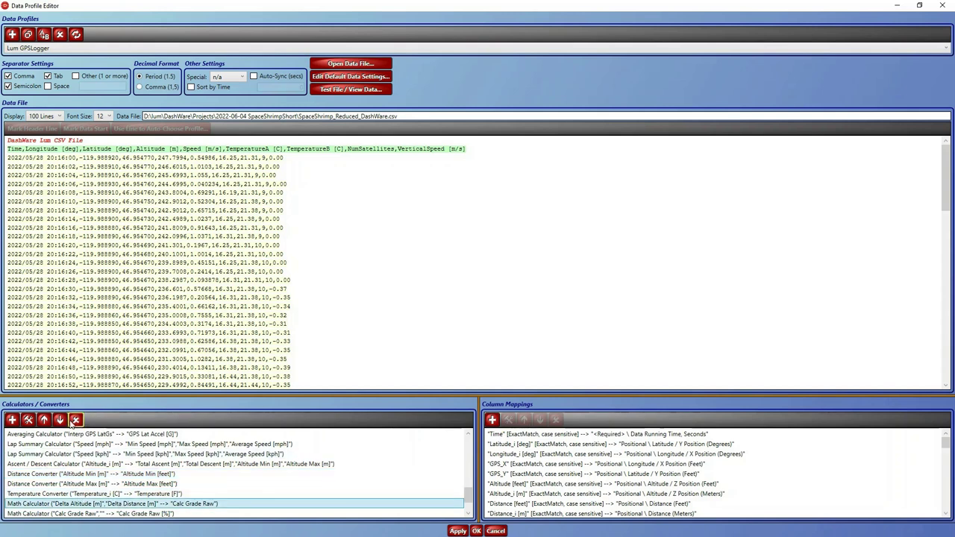
pyautogui.click(75, 420)
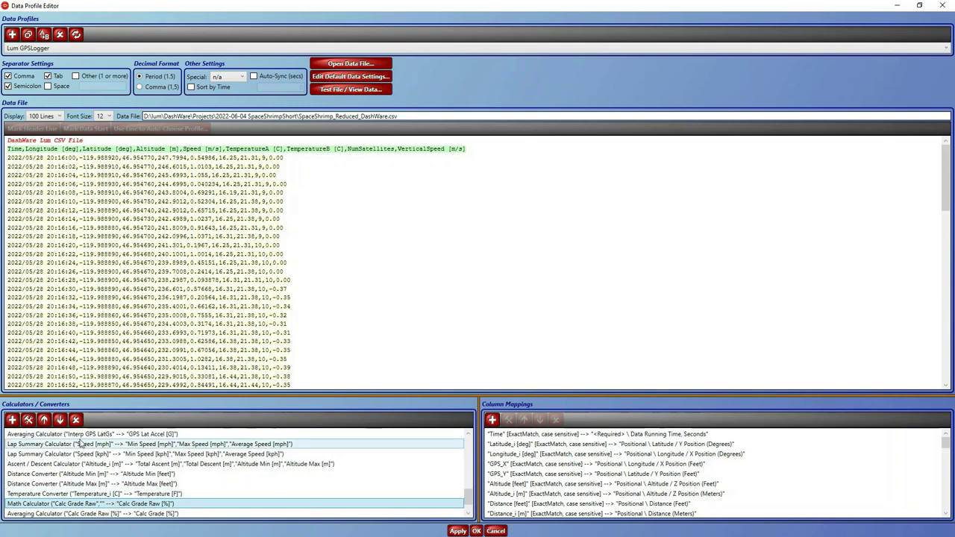
pyautogui.click(74, 420)
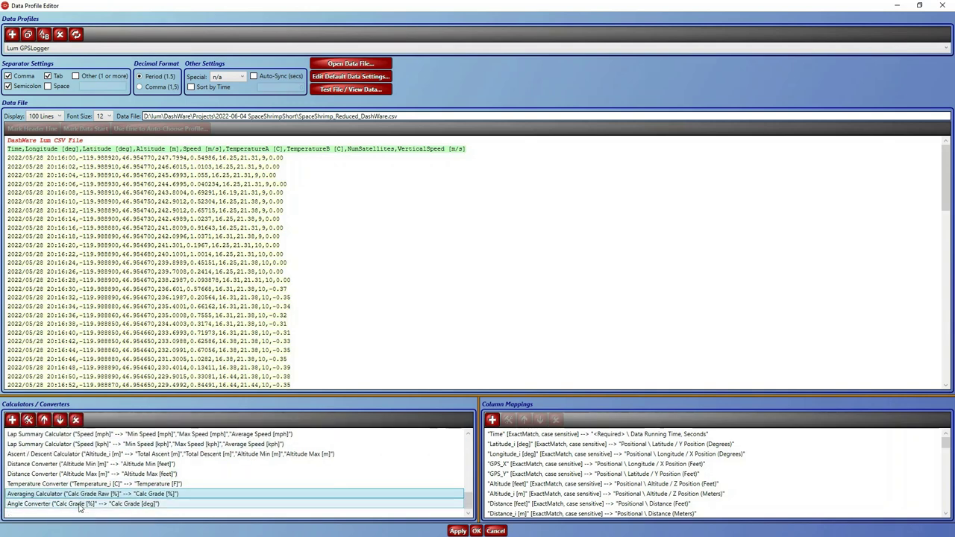
pyautogui.click(75, 420)
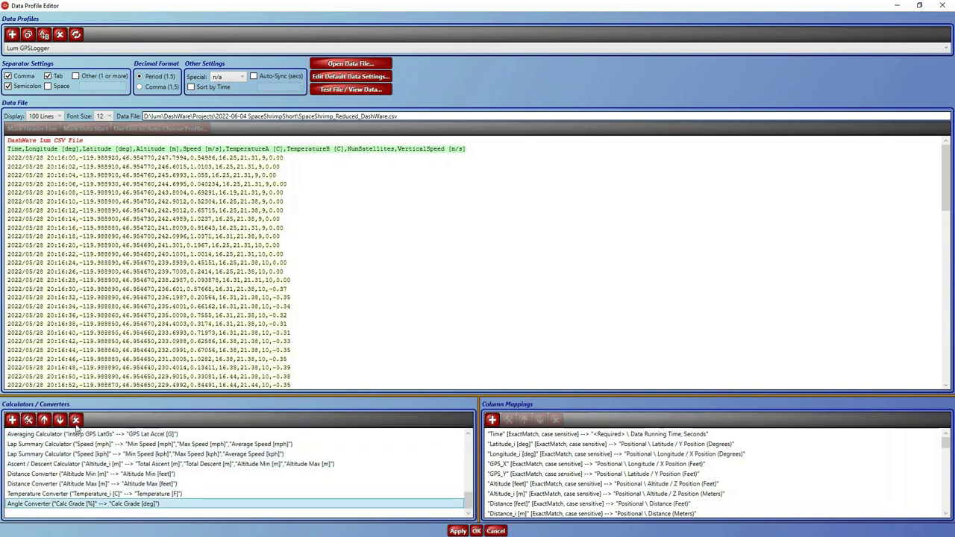
pyautogui.click(75, 419)
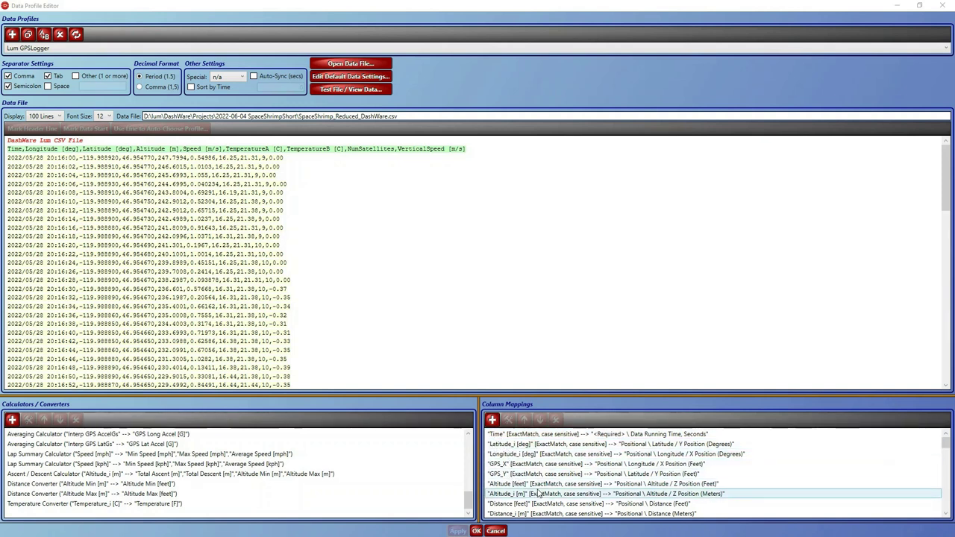
# - Check the Distance column mappings against the remaining calculators and converters, from the speed converters to the temperature converter
pyautogui.scroll(-1, 529, 489)
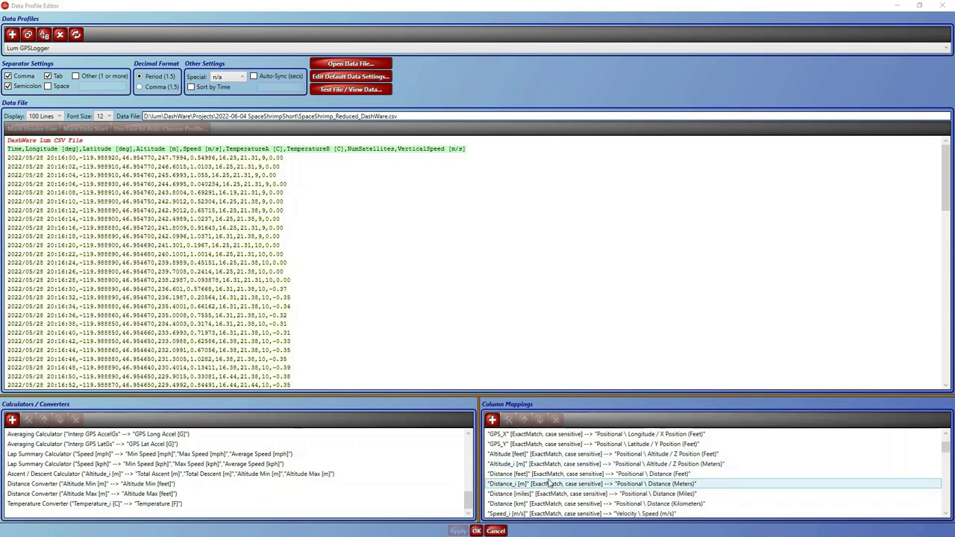
pyautogui.click(555, 478)
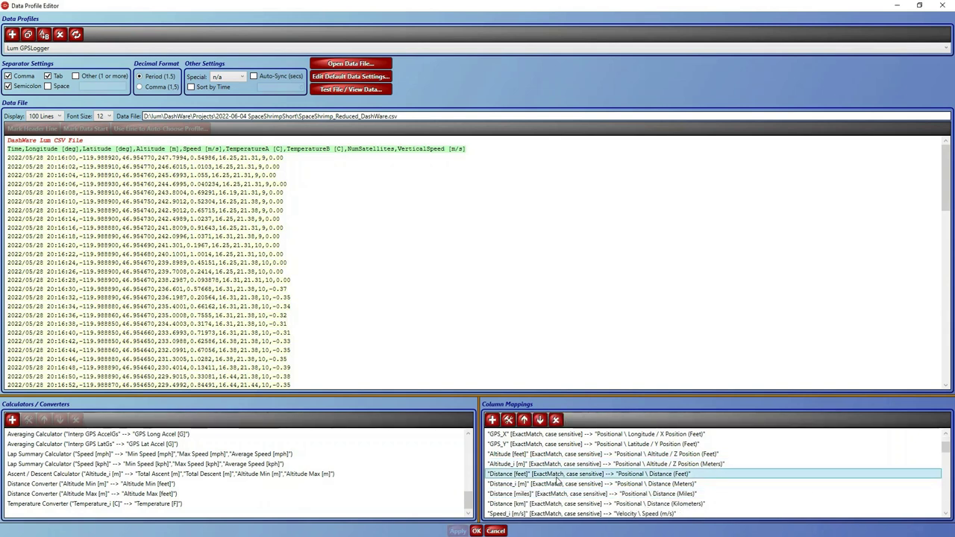
pyautogui.scroll(4, 176, 498)
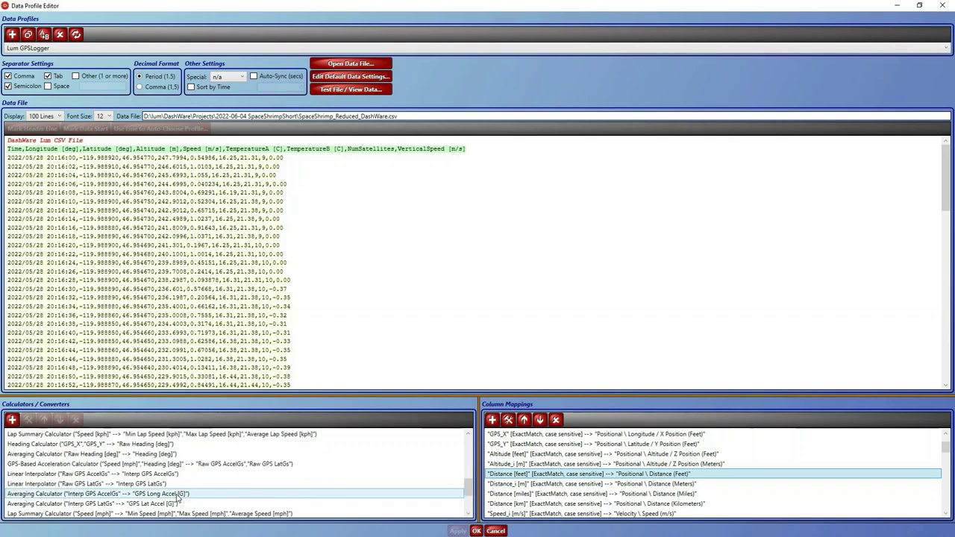
pyautogui.scroll(1, 178, 496)
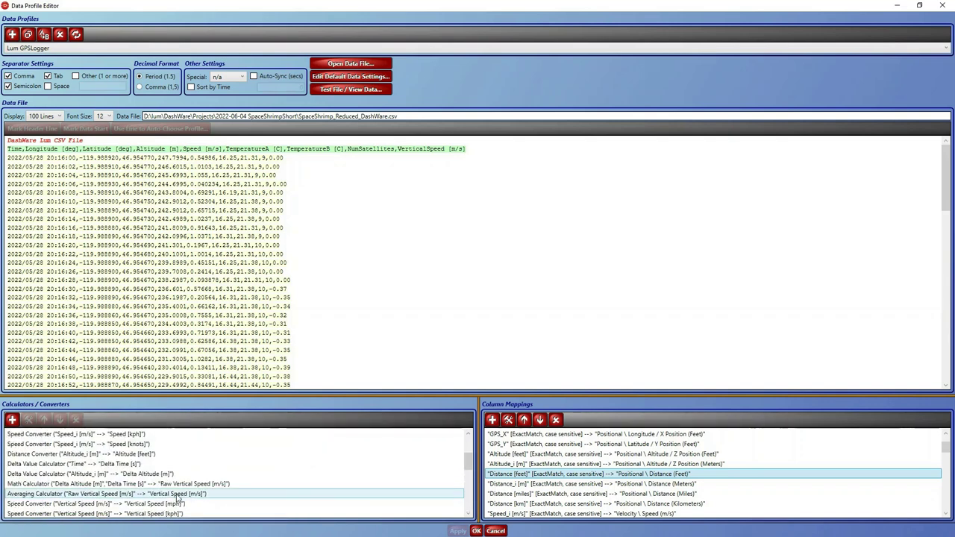
pyautogui.scroll(1, 177, 493)
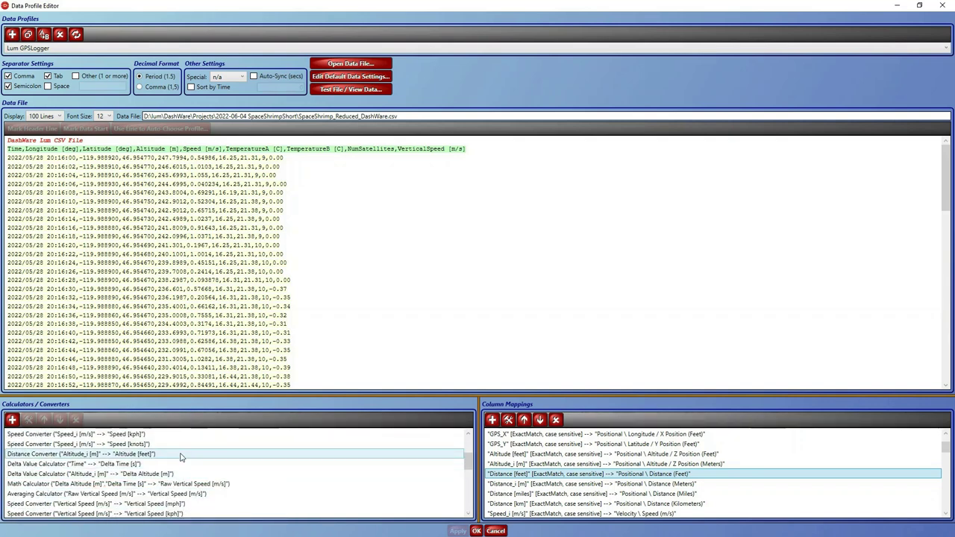
pyautogui.scroll(1, 180, 457)
pyautogui.scroll(-3, 180, 457)
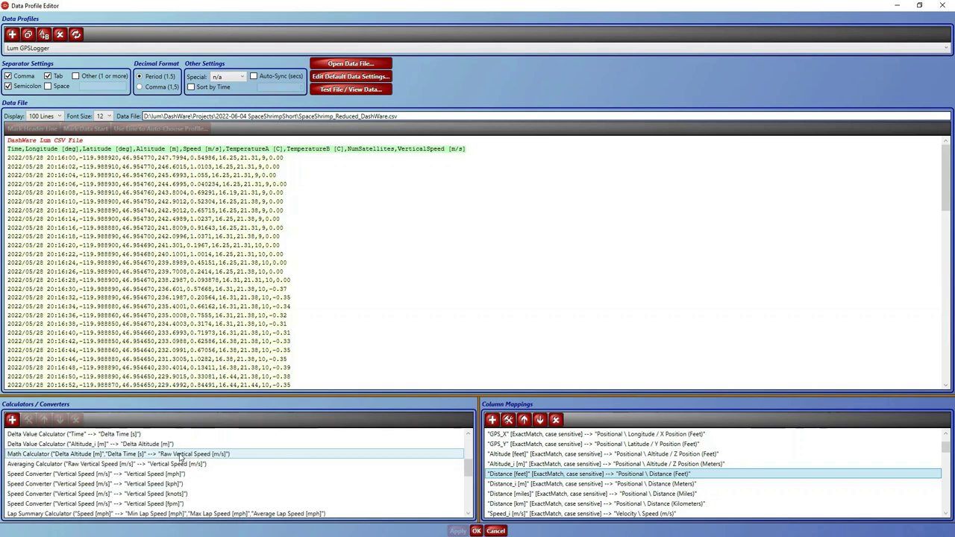
pyautogui.scroll(-3, 180, 455)
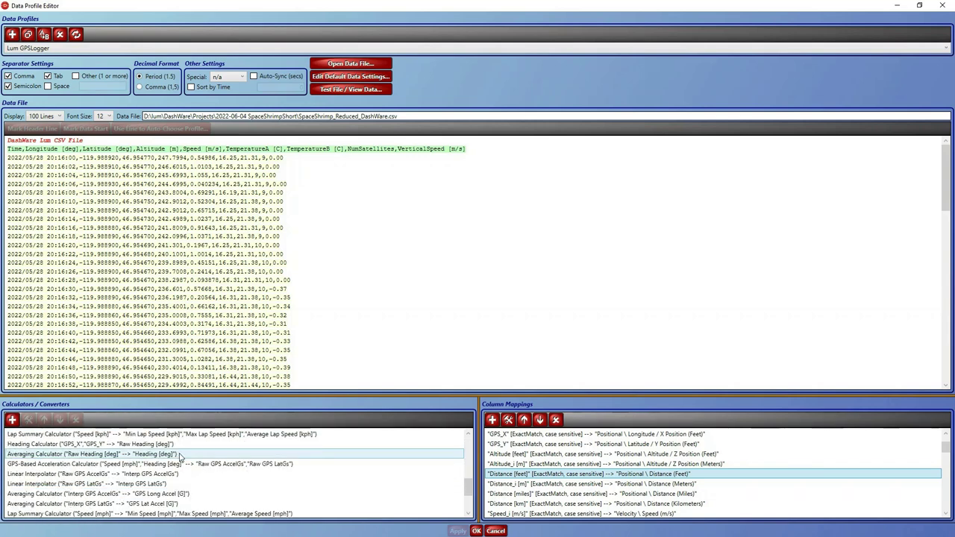
pyautogui.scroll(-2, 180, 456)
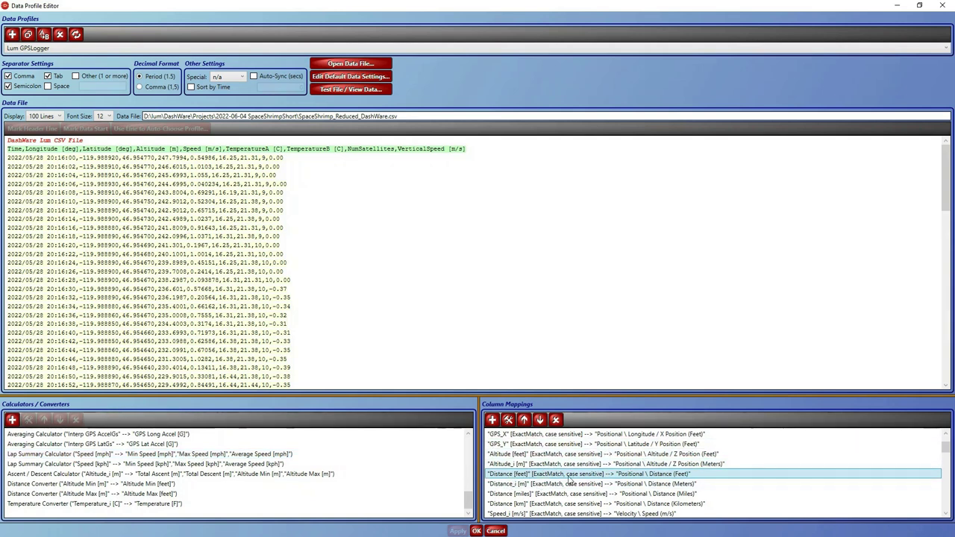
# - Delete the column mappings for HeartRate_i [bpm], Cadence_i [rpm] and Power_i [watts]
pyautogui.scroll(-3, 569, 481)
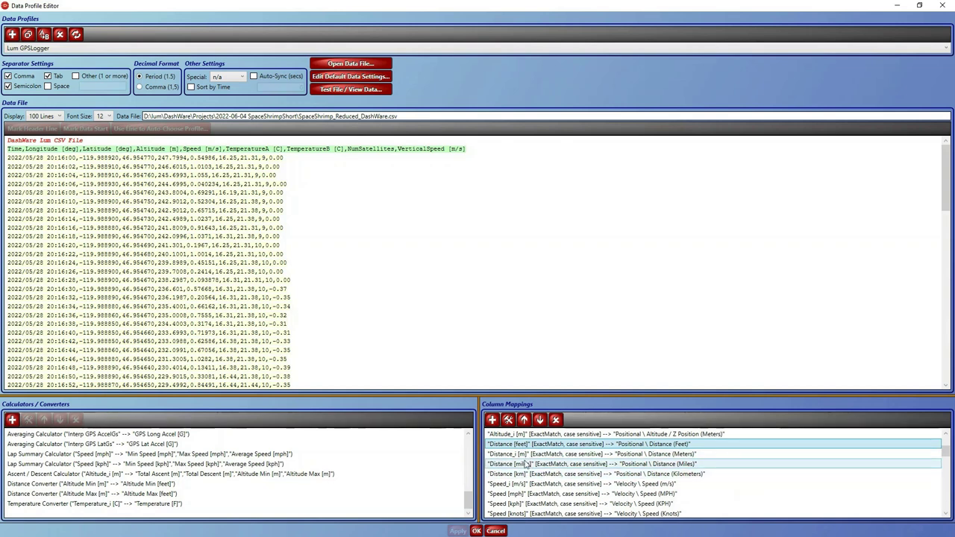
pyautogui.scroll(-3, 510, 491)
pyautogui.scroll(-3, 514, 485)
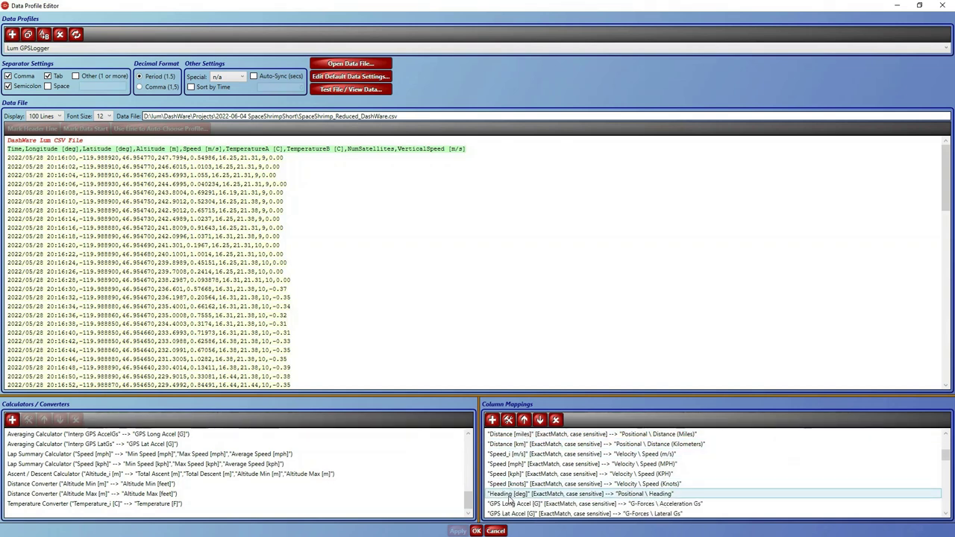
pyautogui.scroll(-3, 515, 491)
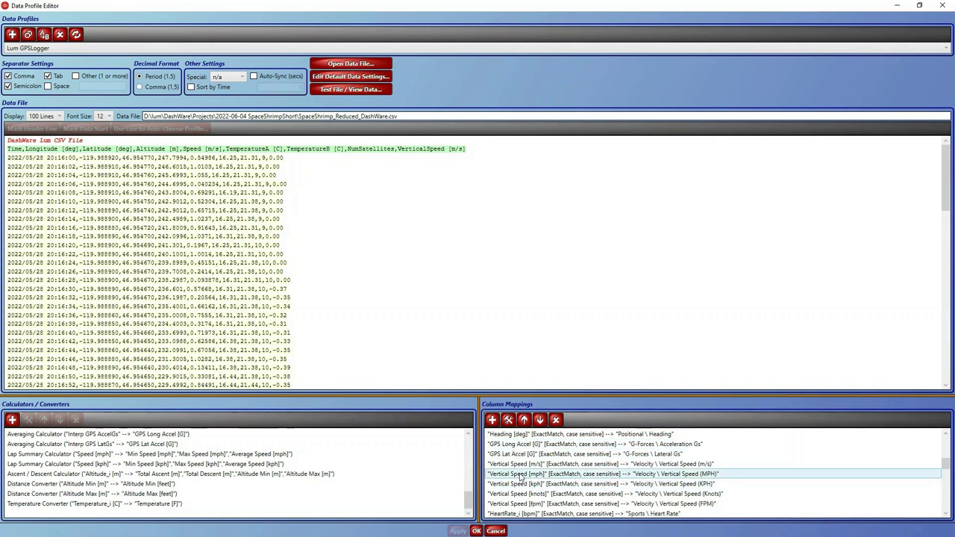
pyautogui.scroll(-3, 540, 476)
pyautogui.click(559, 484)
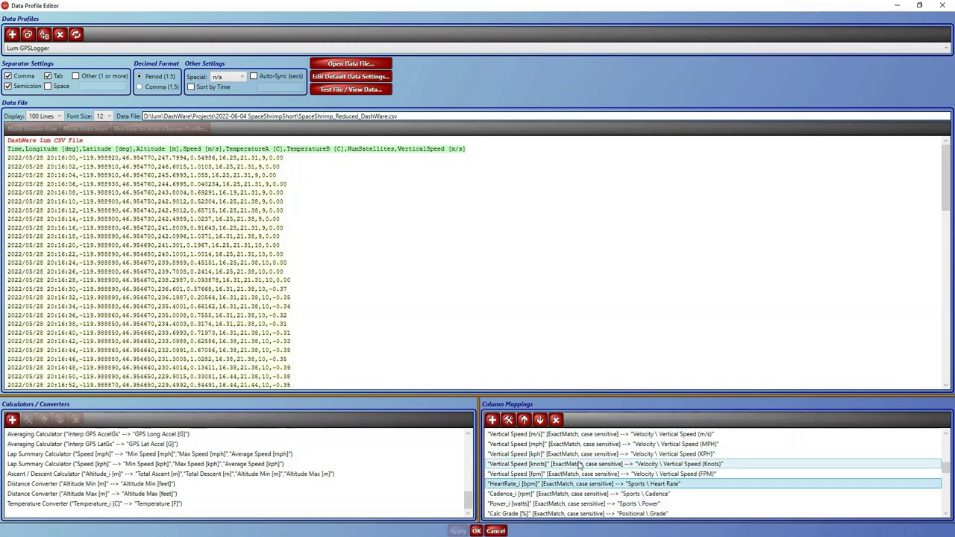
pyautogui.click(556, 420)
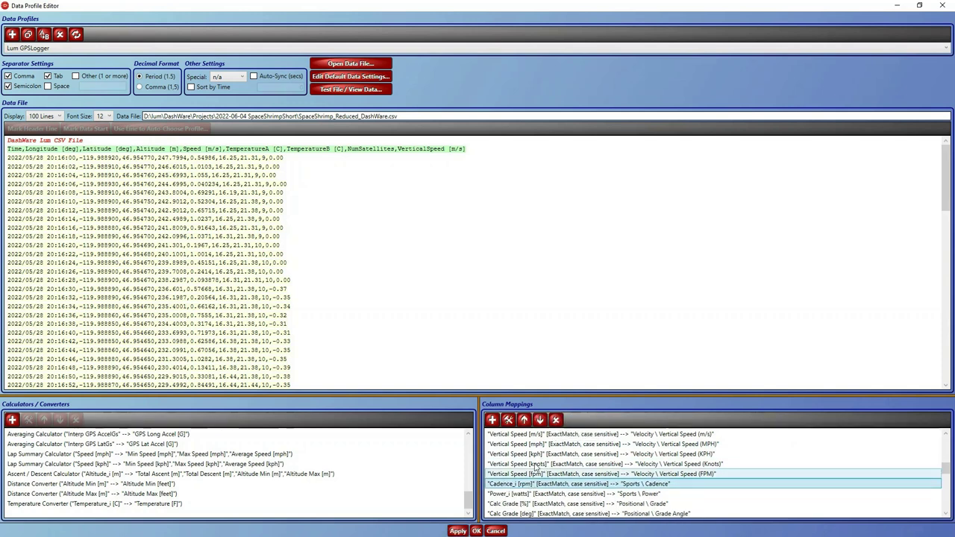
pyautogui.click(555, 419)
pyautogui.click(537, 483)
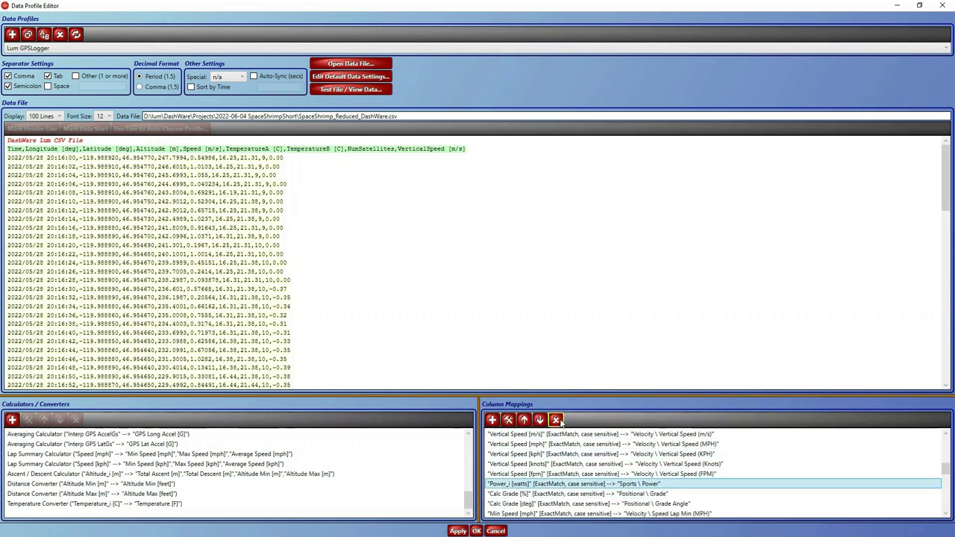
pyautogui.click(555, 420)
# - Delete the Calc Grade [%] and Calc Grade [deg] column mappings
pyautogui.click(556, 420)
pyautogui.click(527, 483)
pyautogui.click(556, 419)
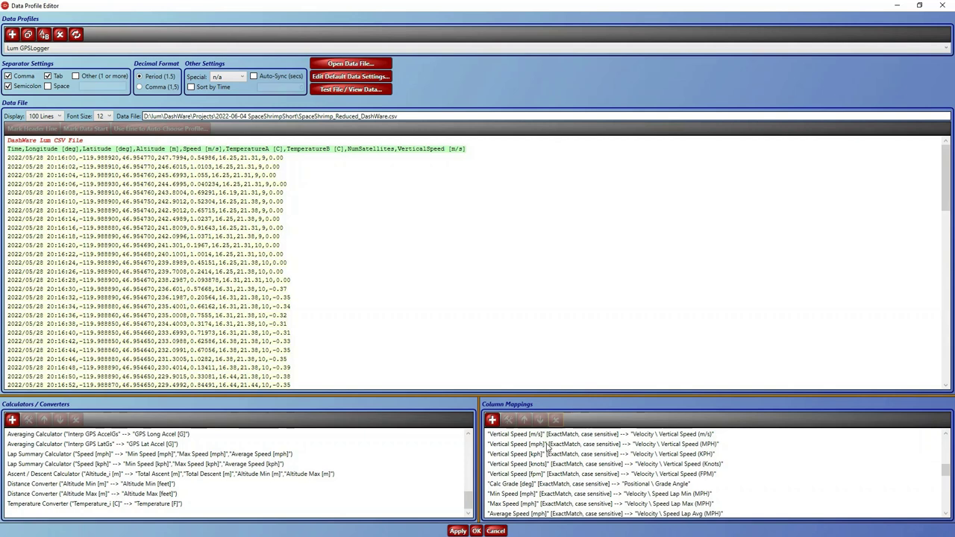
pyautogui.click(514, 486)
pyautogui.click(556, 420)
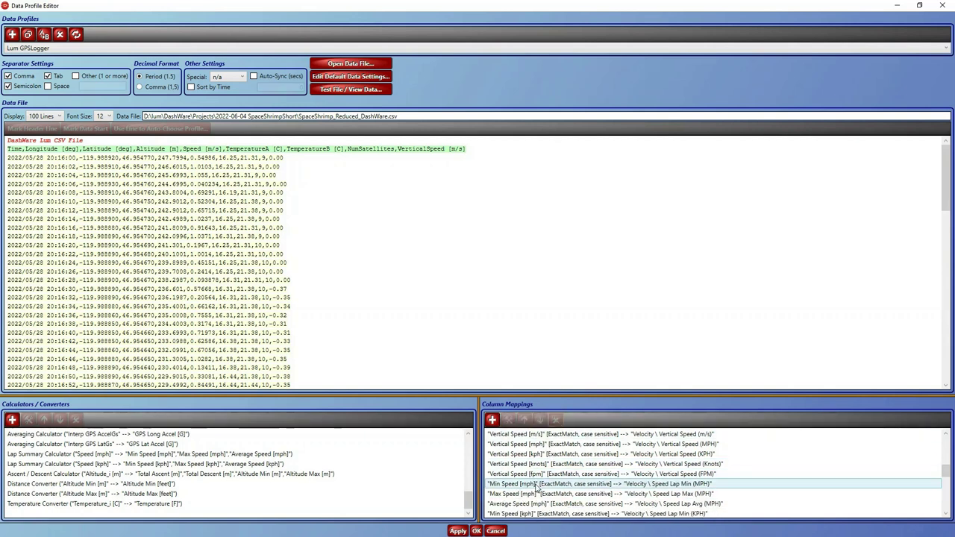
# - Delete the column mappings for Min, Average and Max Lap Power [watts] and for 30 Sec Average Power [watts]
pyautogui.scroll(-1, 534, 486)
pyautogui.scroll(-1, 541, 495)
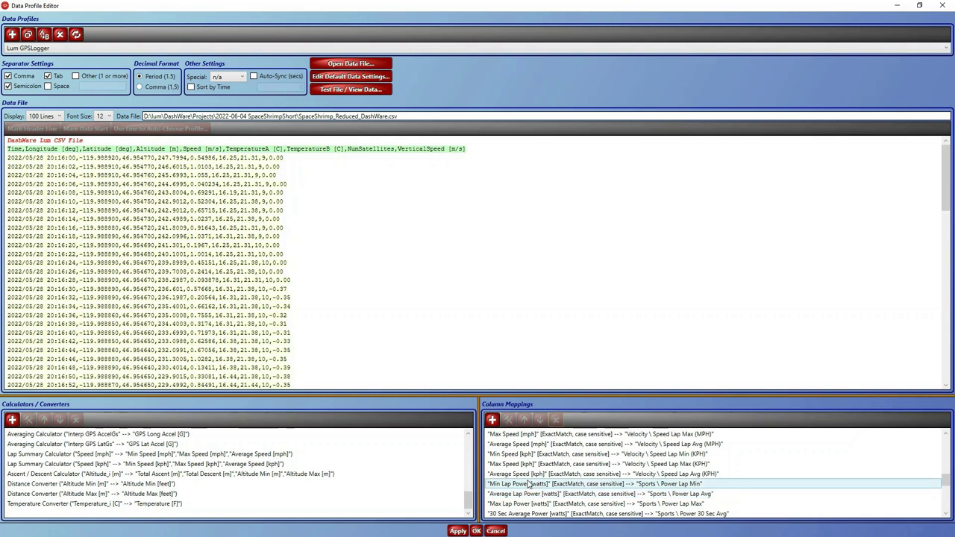
pyautogui.click(527, 483)
pyautogui.click(556, 420)
pyautogui.click(527, 487)
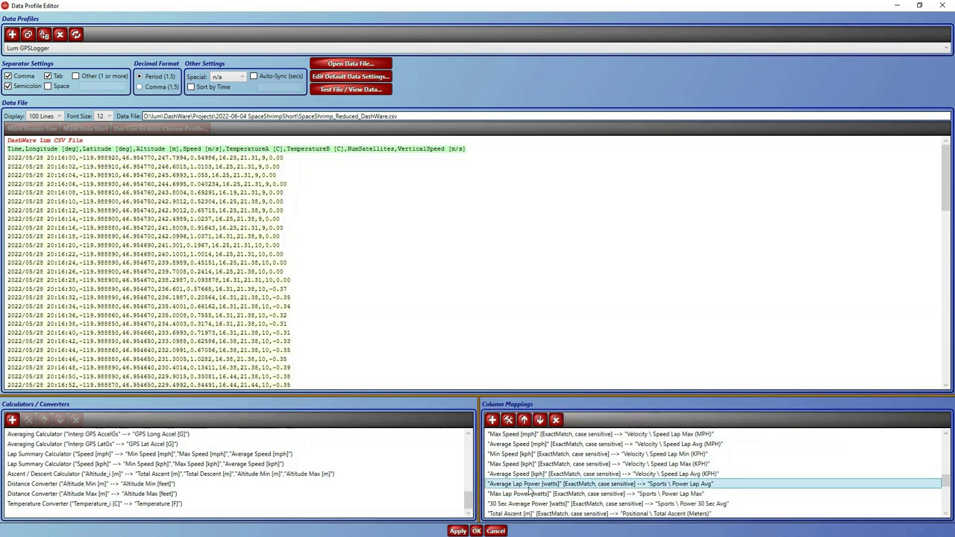
pyautogui.click(556, 420)
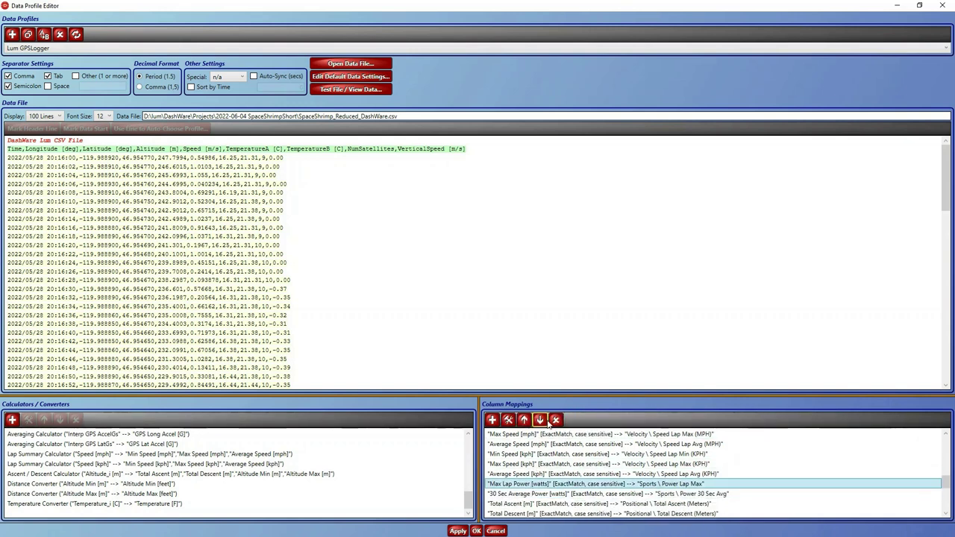
pyautogui.click(557, 419)
pyautogui.click(537, 484)
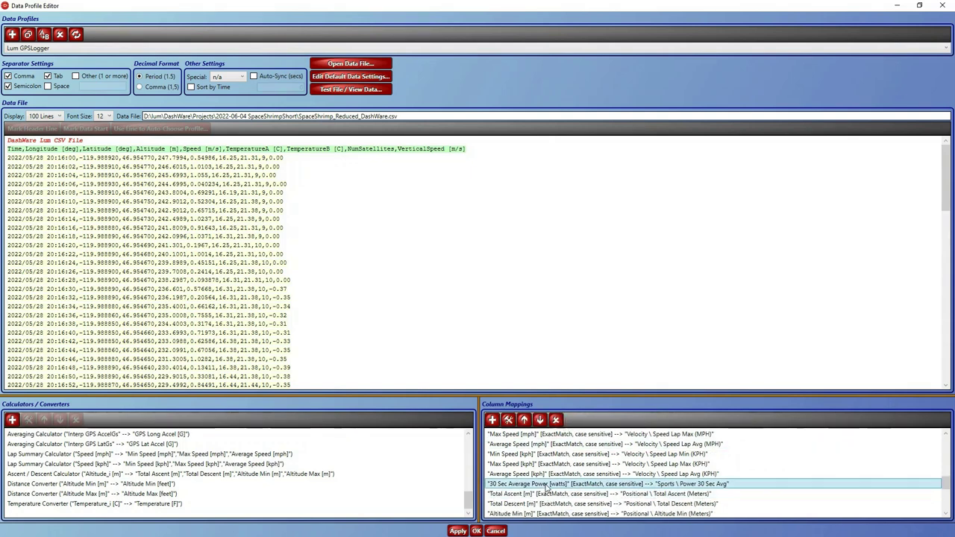
pyautogui.click(555, 420)
# - Delete the Power Balance Left_i [%] and Power Balance Right_i [%] column mappings and apply the profile changes
pyautogui.scroll(-2, 548, 486)
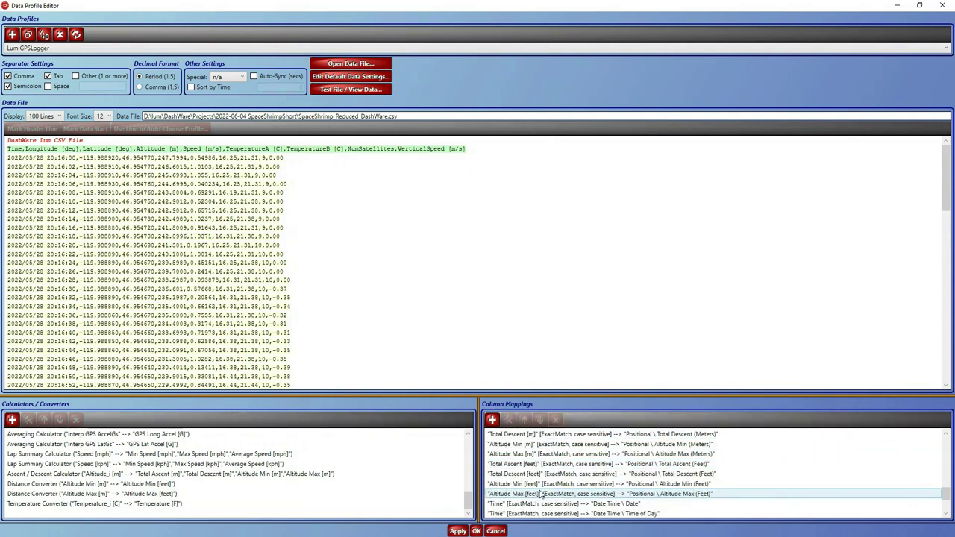
pyautogui.click(545, 475)
pyautogui.scroll(-1, 548, 481)
pyautogui.scroll(-1, 548, 476)
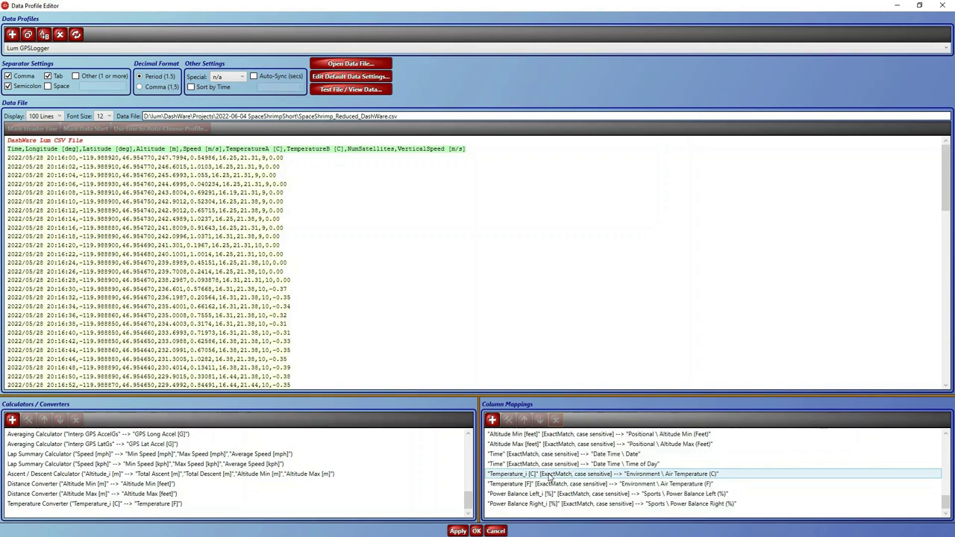
pyautogui.click(538, 493)
pyautogui.press('Delete')
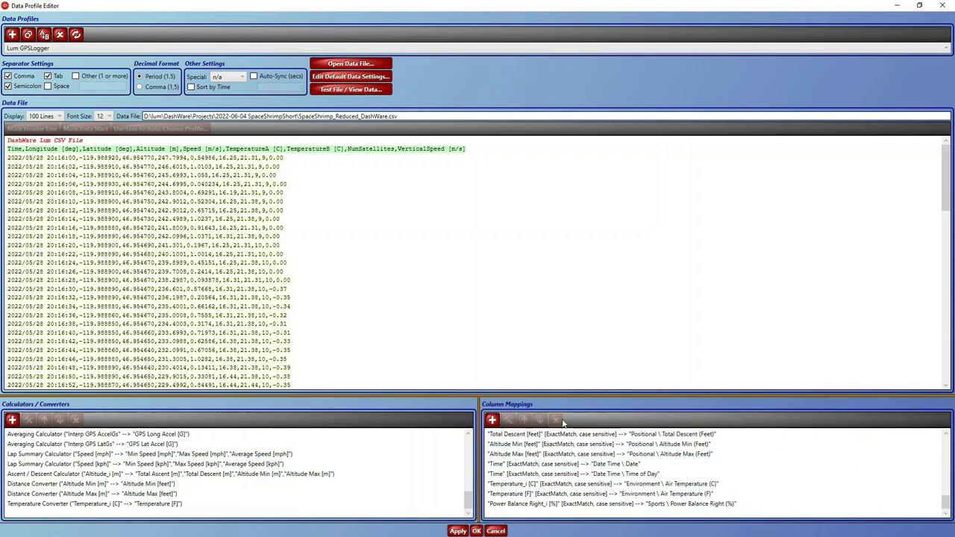
pyautogui.click(539, 503)
pyautogui.click(556, 419)
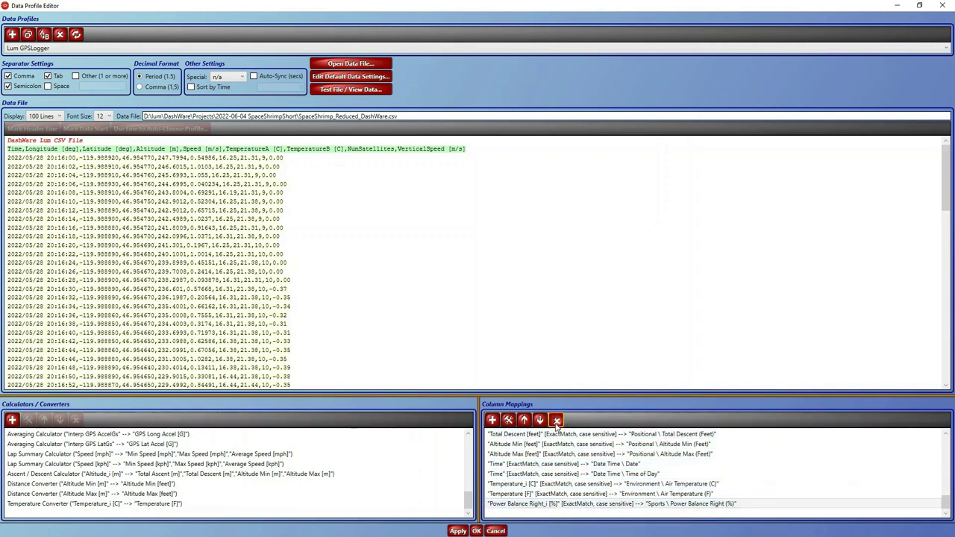
pyautogui.click(458, 530)
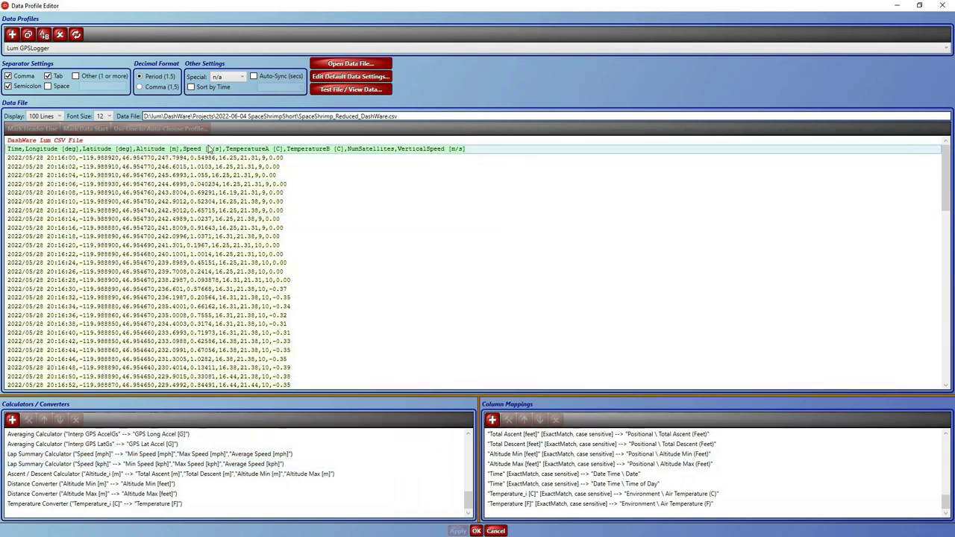
# - Set the Temperature linear interpolator's input to TemperatureA [C] and rename its output to TemperatureA_i [C]
pyautogui.click(243, 149)
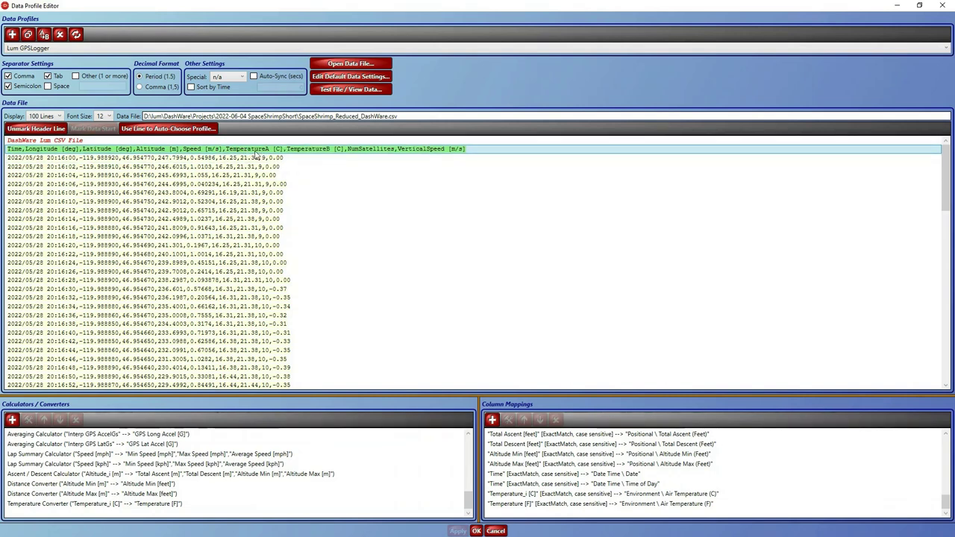
pyautogui.scroll(5, 108, 474)
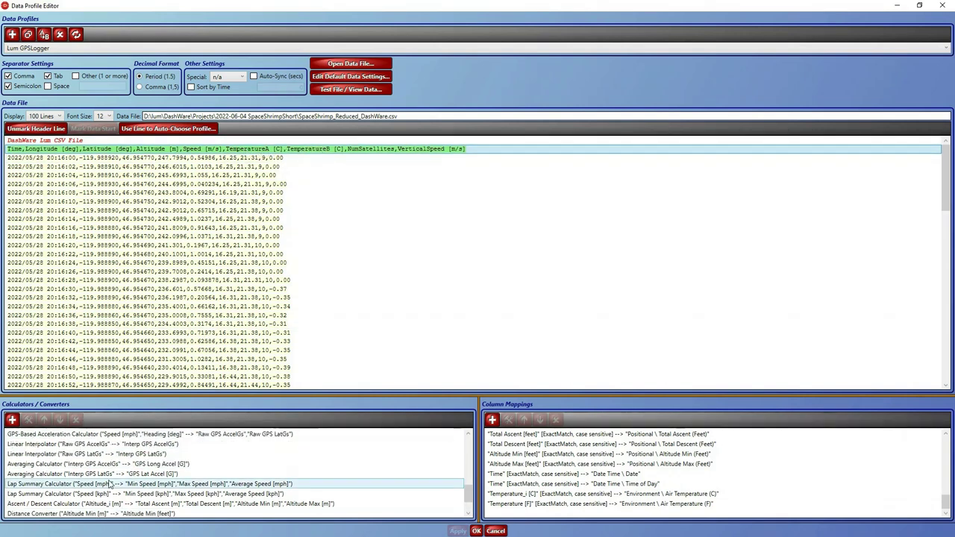
pyautogui.scroll(2, 108, 474)
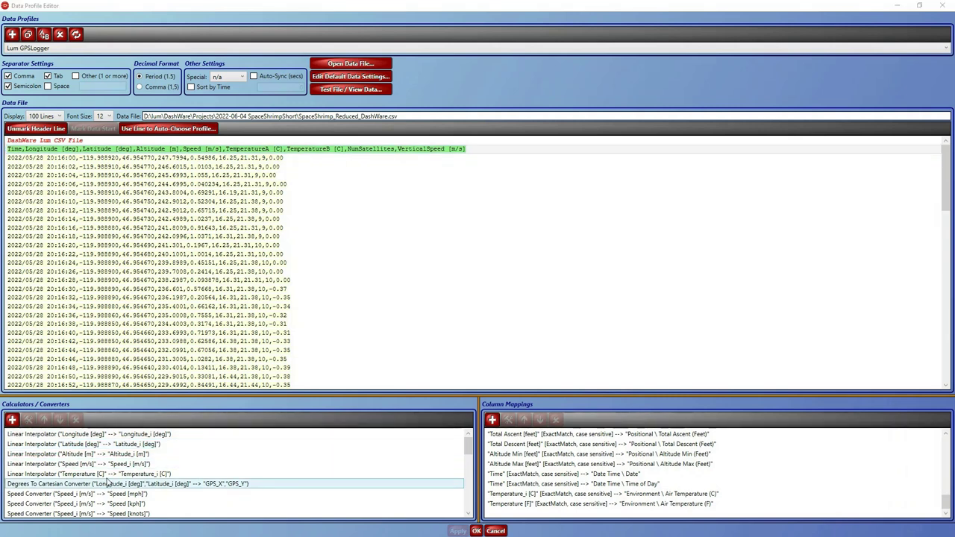
pyautogui.click(84, 474)
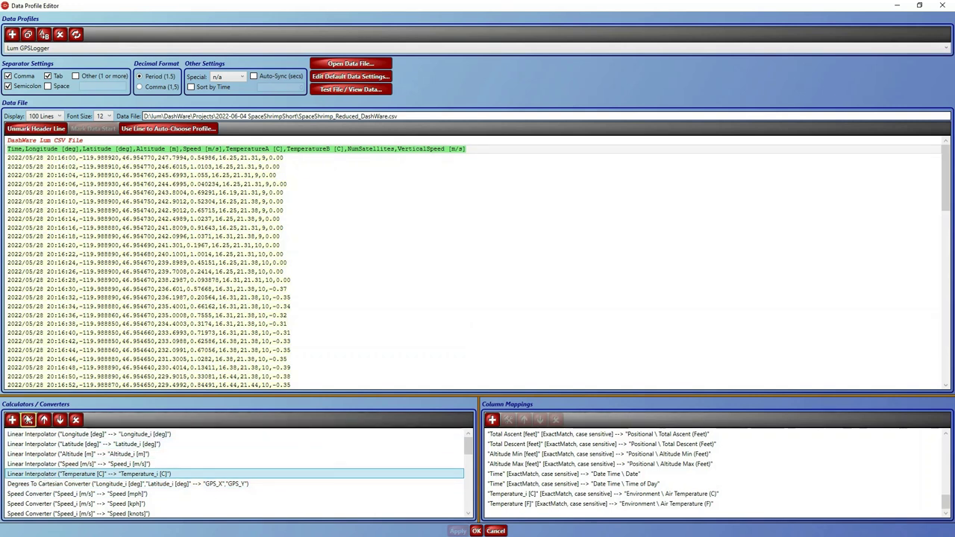
pyautogui.click(27, 420)
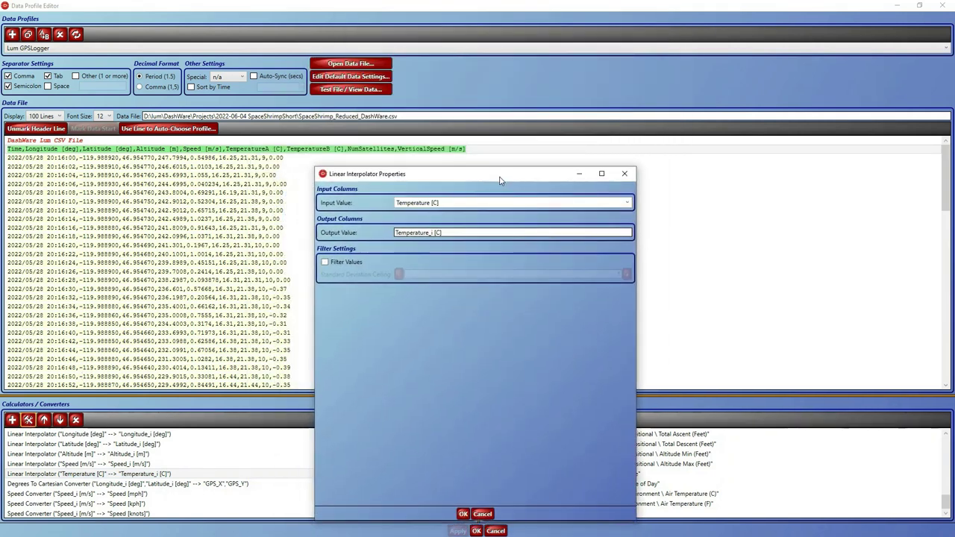
pyautogui.click(629, 205)
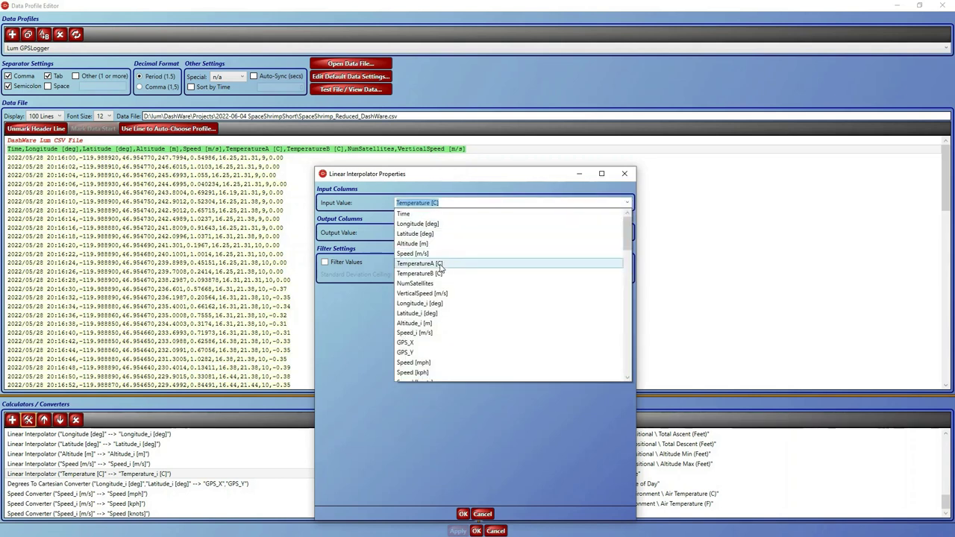
pyautogui.click(439, 265)
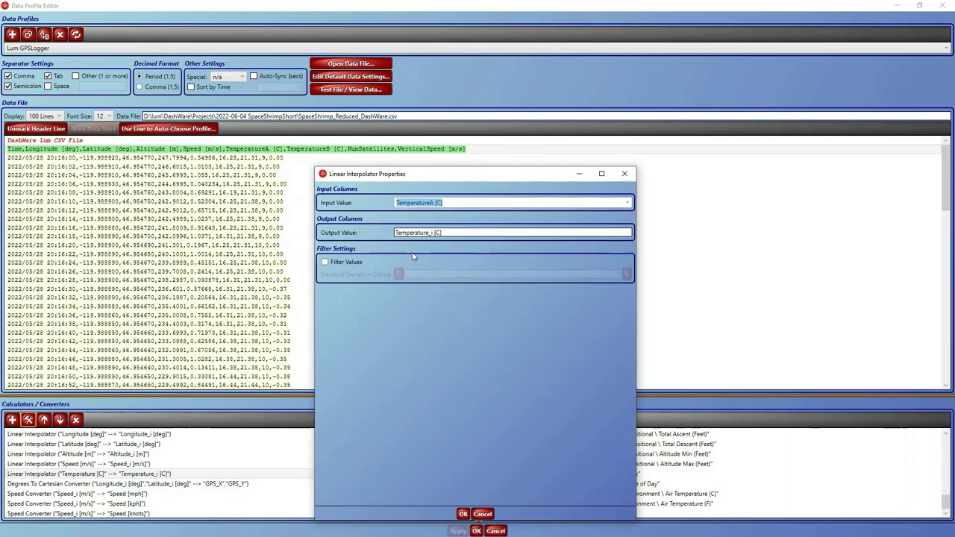
pyautogui.click(429, 232)
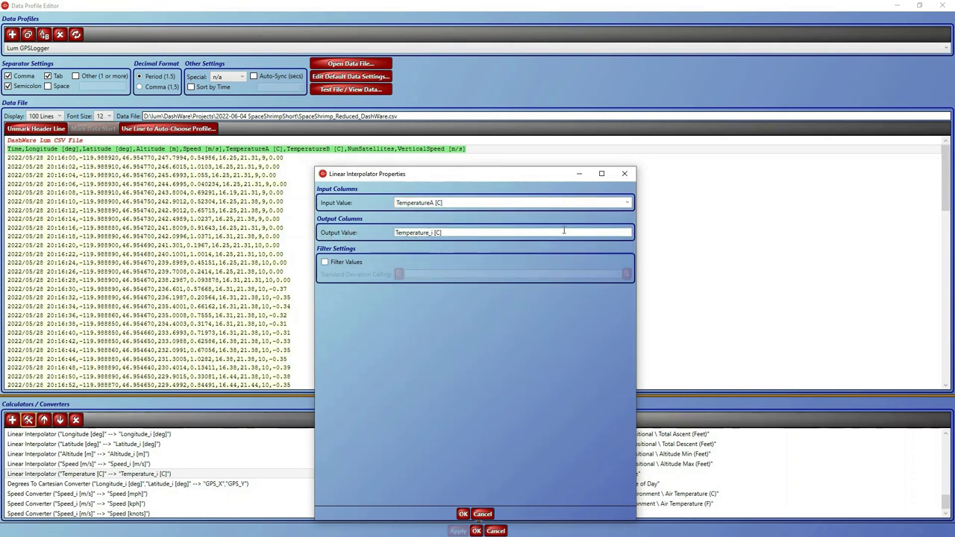
pyautogui.write('A')
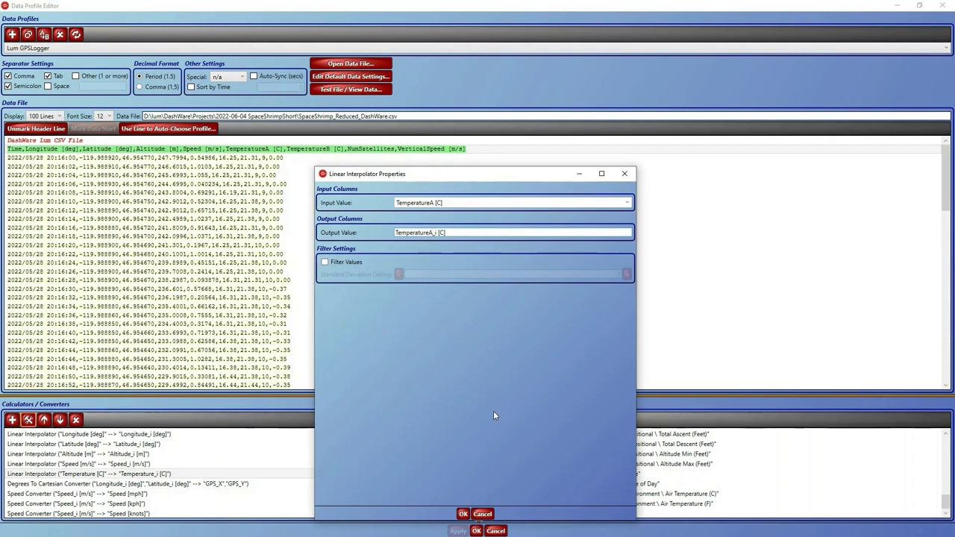
pyautogui.click(462, 513)
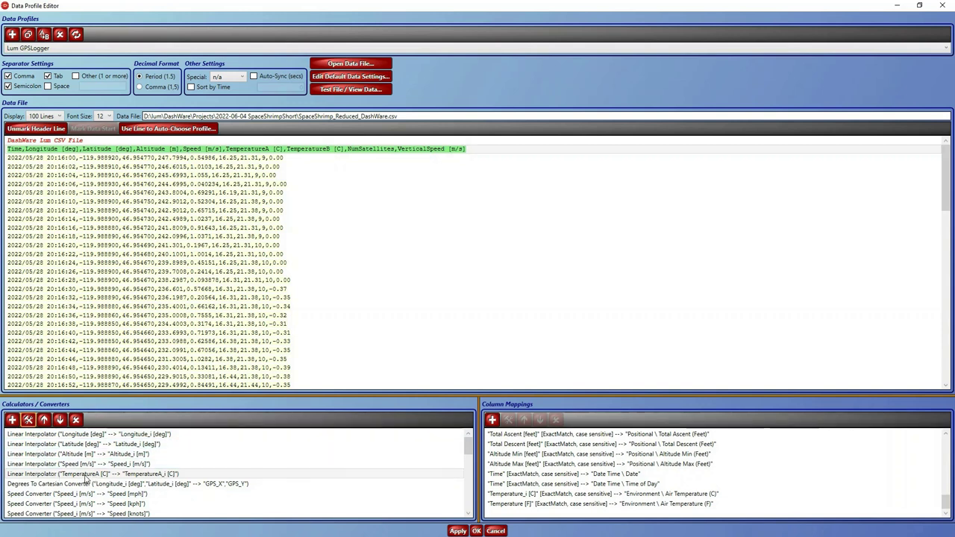
pyautogui.click(164, 474)
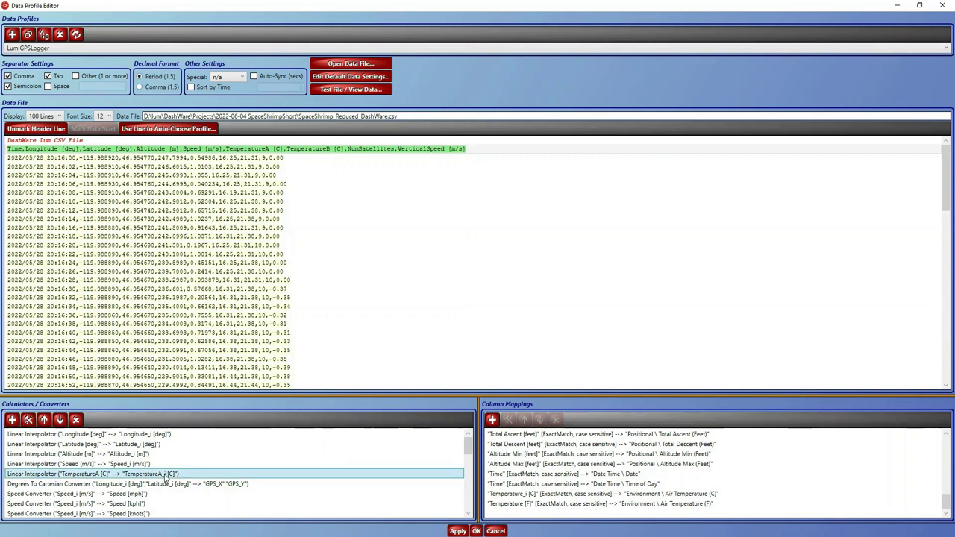
# - Set the Celsius-to-Fahrenheit temperature converter's input to TemperatureA_i [C] and rename its output to TemperatureA [F]
pyautogui.scroll(-1, 179, 474)
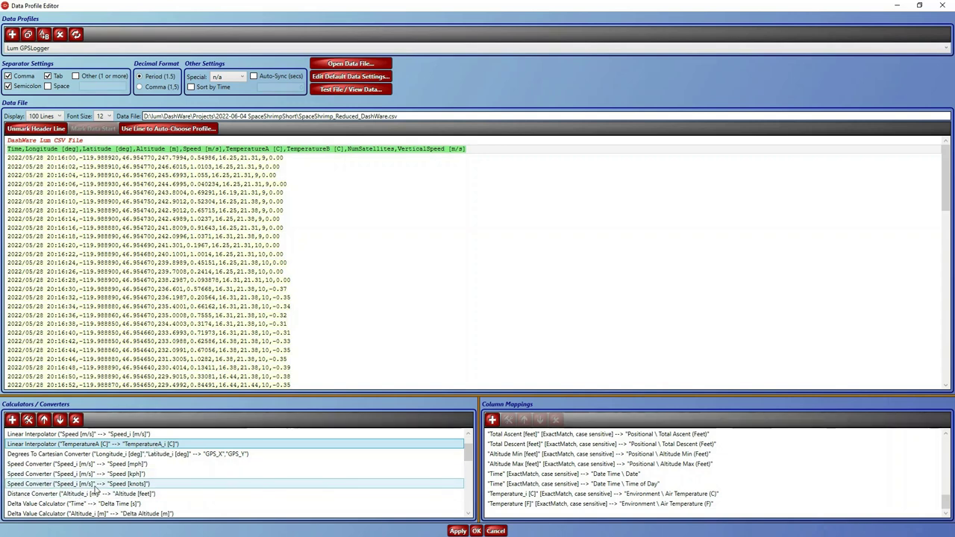
pyautogui.scroll(-1, 97, 485)
pyautogui.scroll(-3, 102, 484)
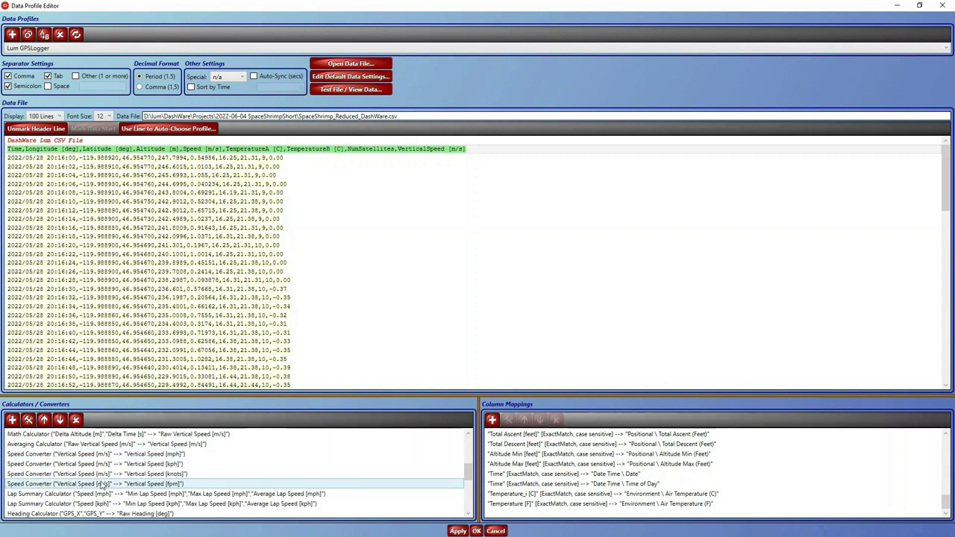
pyautogui.scroll(-2, 101, 484)
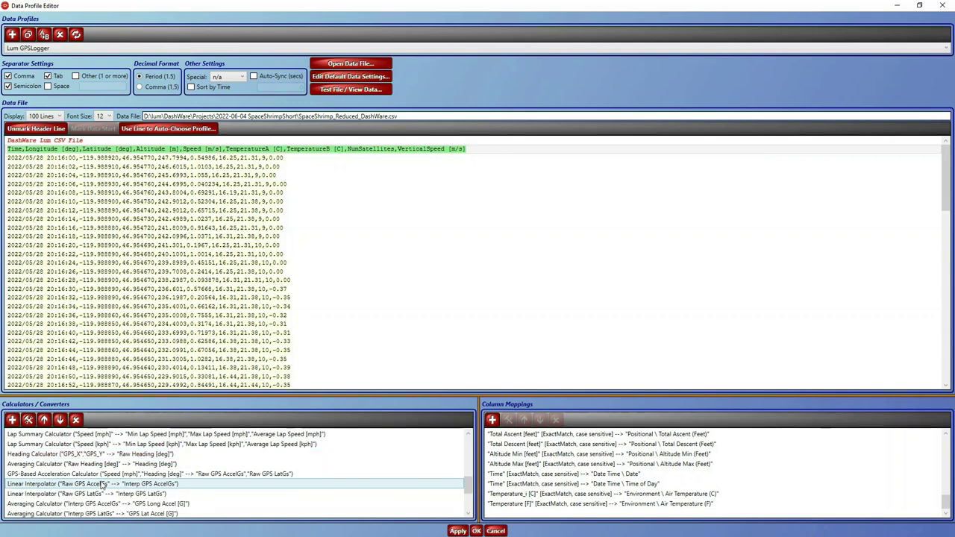
pyautogui.scroll(-3, 101, 485)
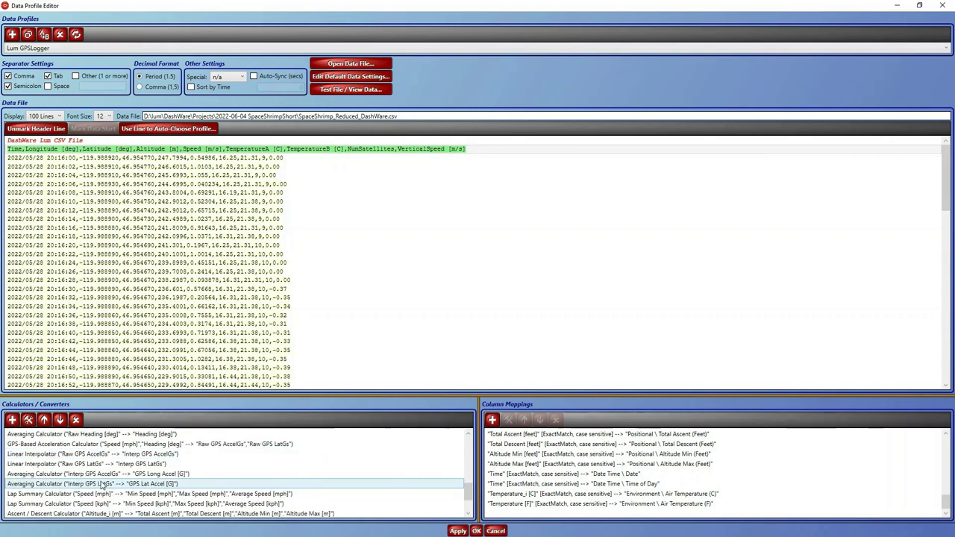
pyautogui.scroll(-1, 101, 485)
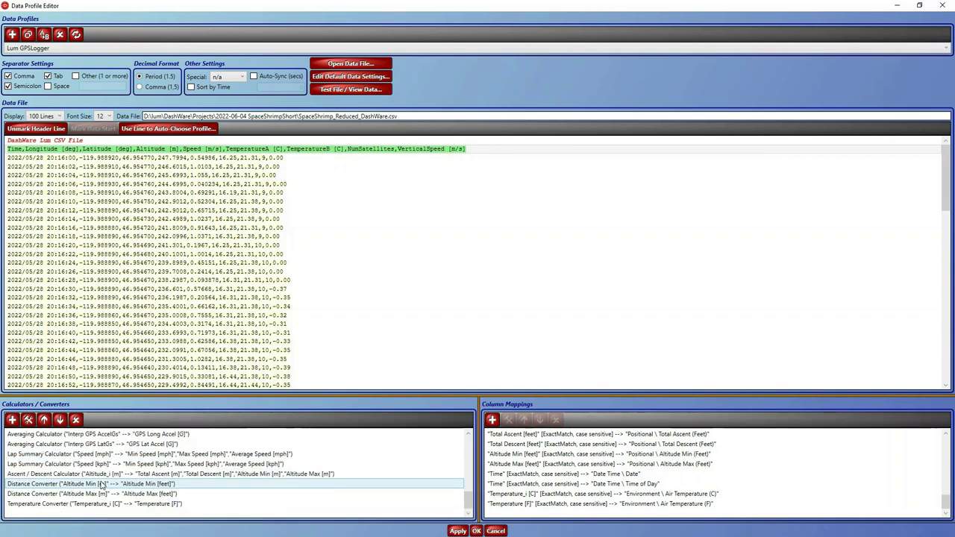
pyautogui.click(90, 505)
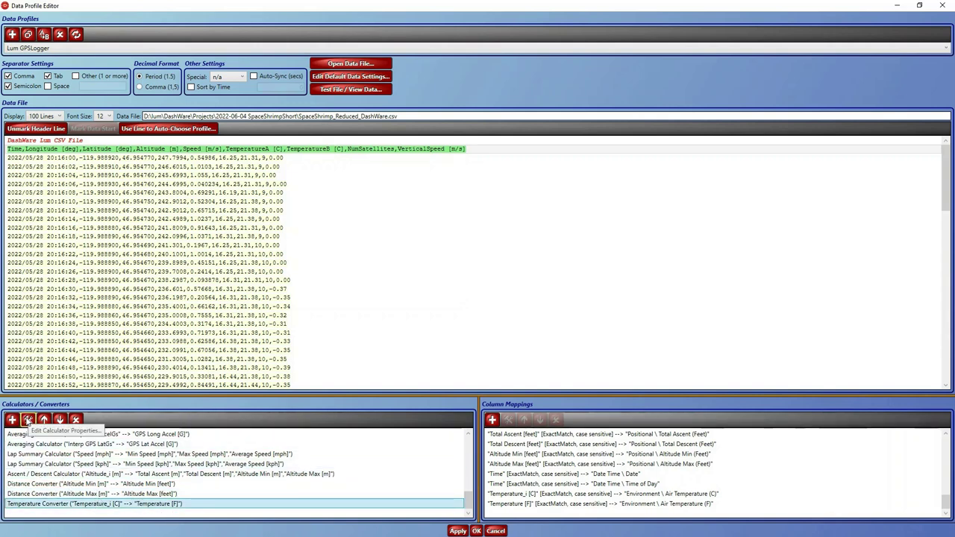
pyautogui.click(29, 420)
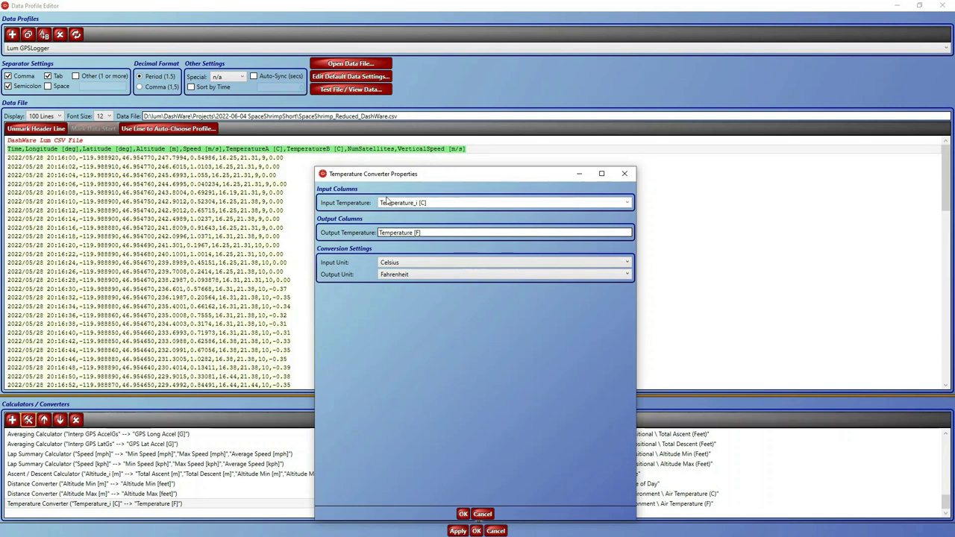
pyautogui.click(628, 204)
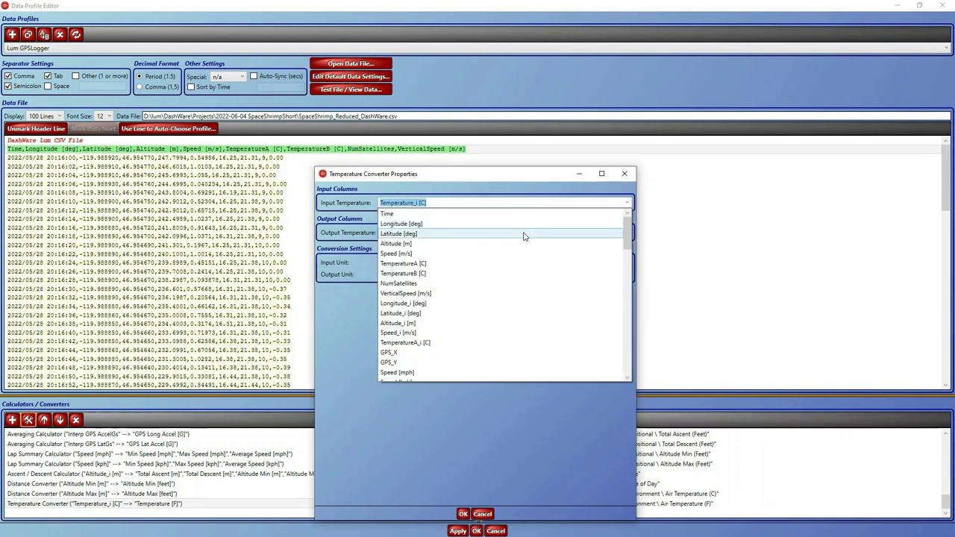
pyautogui.scroll(-13, 470, 317)
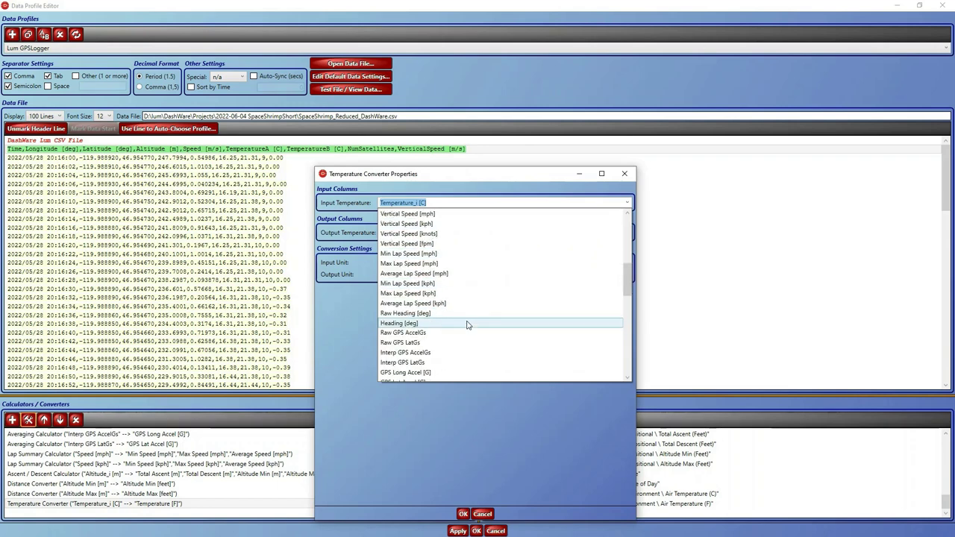
pyautogui.scroll(-6, 467, 325)
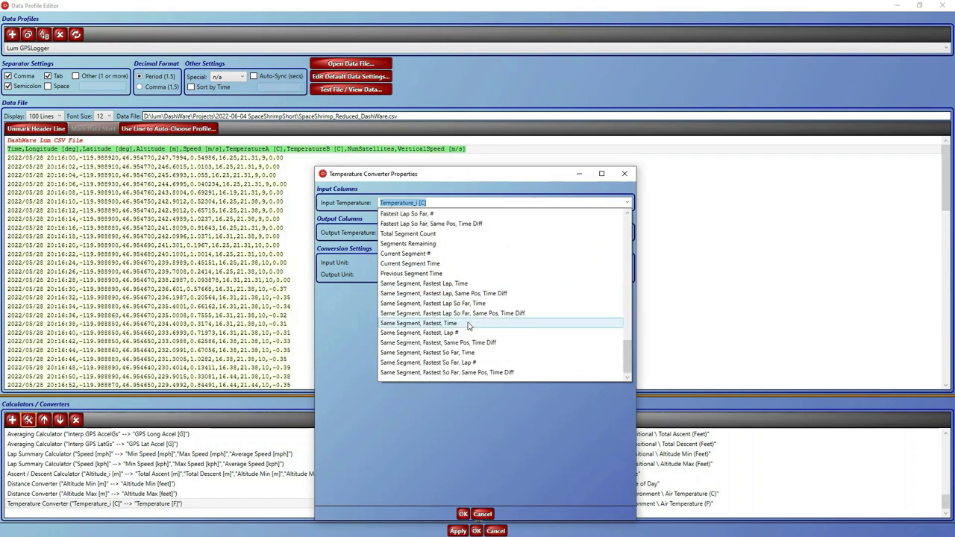
pyautogui.scroll(8, 469, 326)
pyautogui.scroll(10, 469, 326)
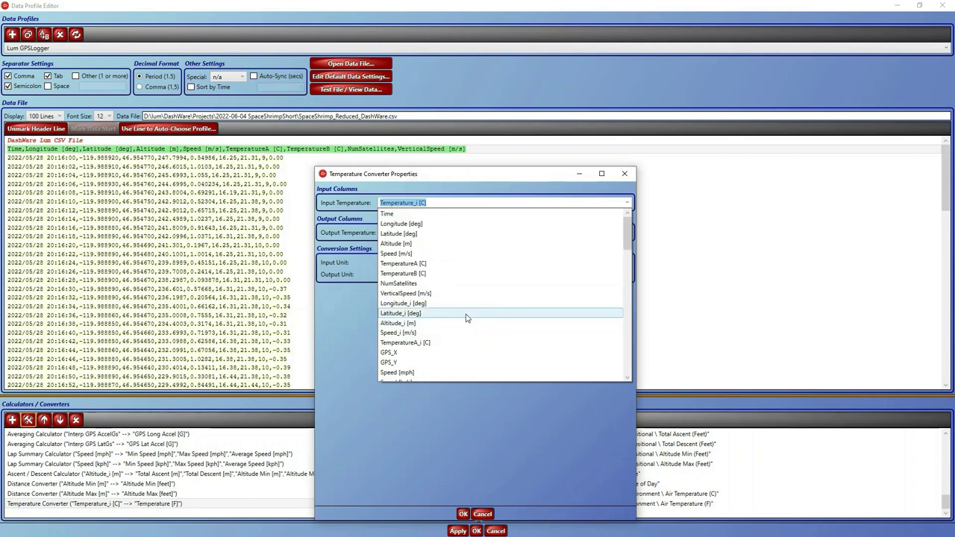
pyautogui.click(409, 342)
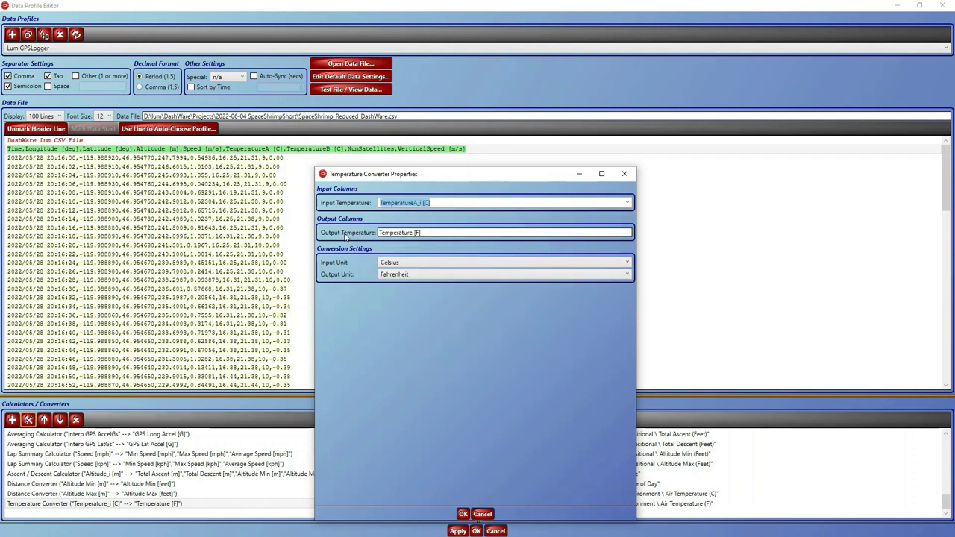
pyautogui.click(413, 232)
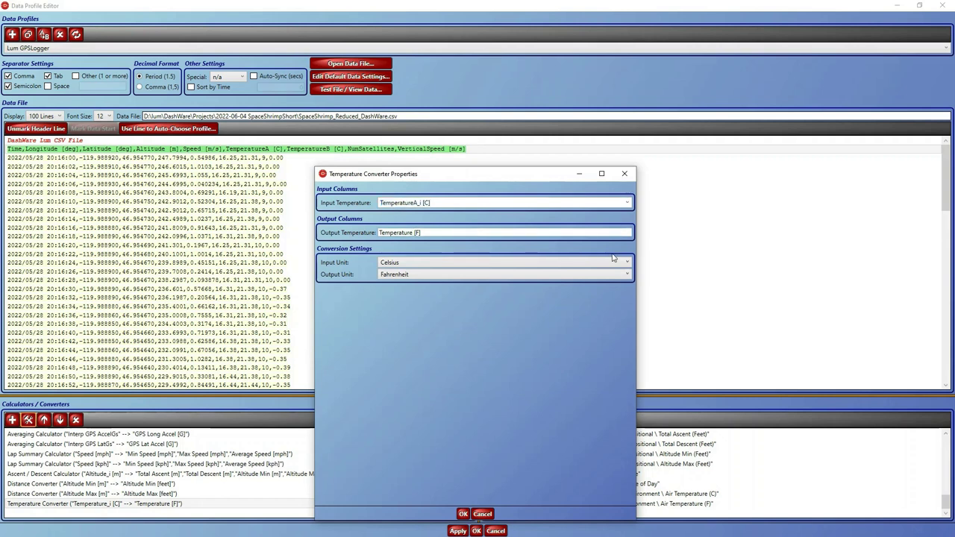
pyautogui.write('A')
pyautogui.click(463, 514)
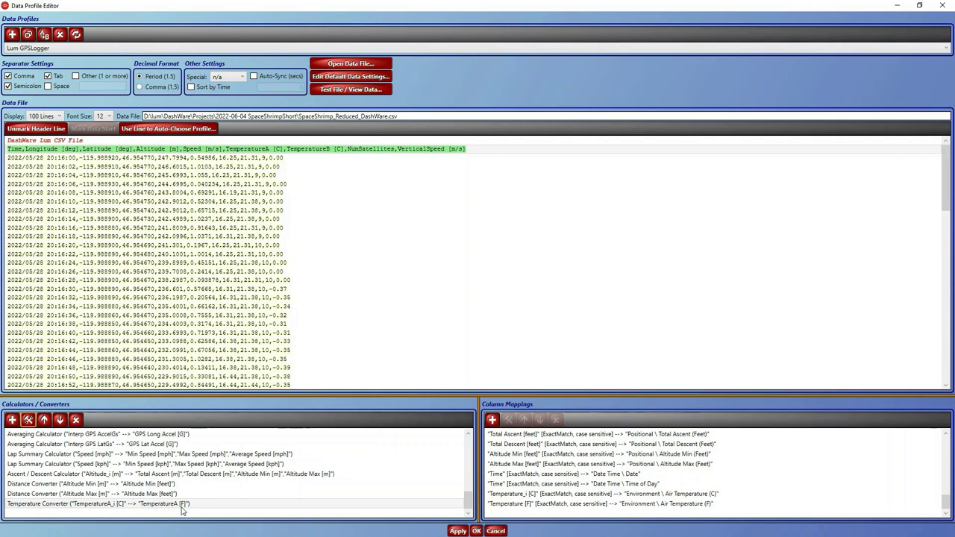
# - Set the input column of the Air Temperature (C) column mapping to TemperatureA_i [C]
pyautogui.scroll(6, 566, 475)
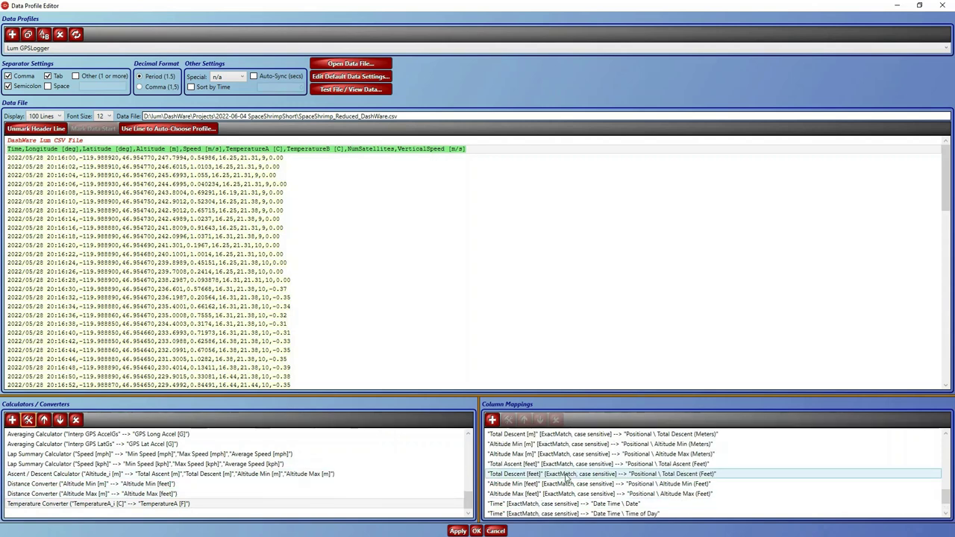
pyautogui.scroll(-6, 557, 467)
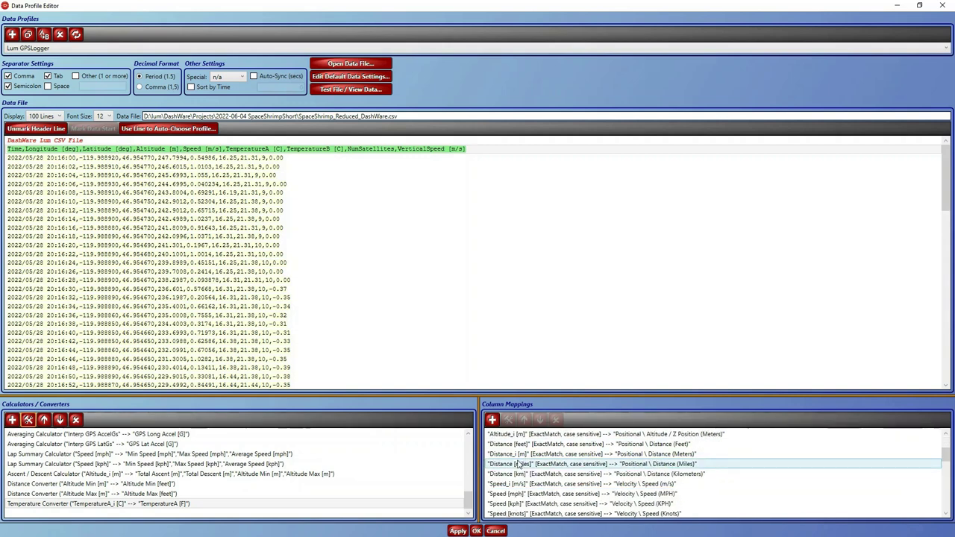
pyautogui.scroll(-10, 520, 464)
pyautogui.scroll(-10, 520, 464)
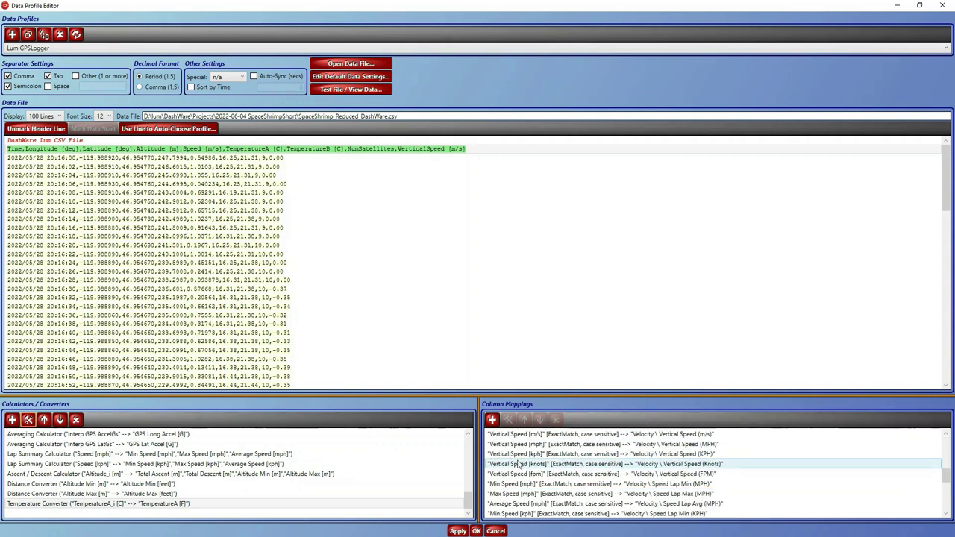
pyautogui.scroll(-3, 520, 464)
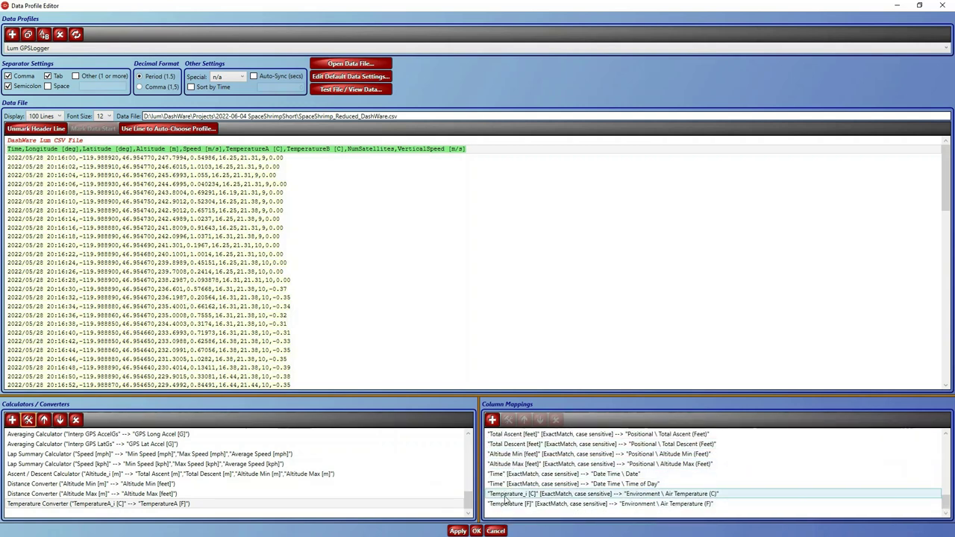
pyautogui.click(507, 494)
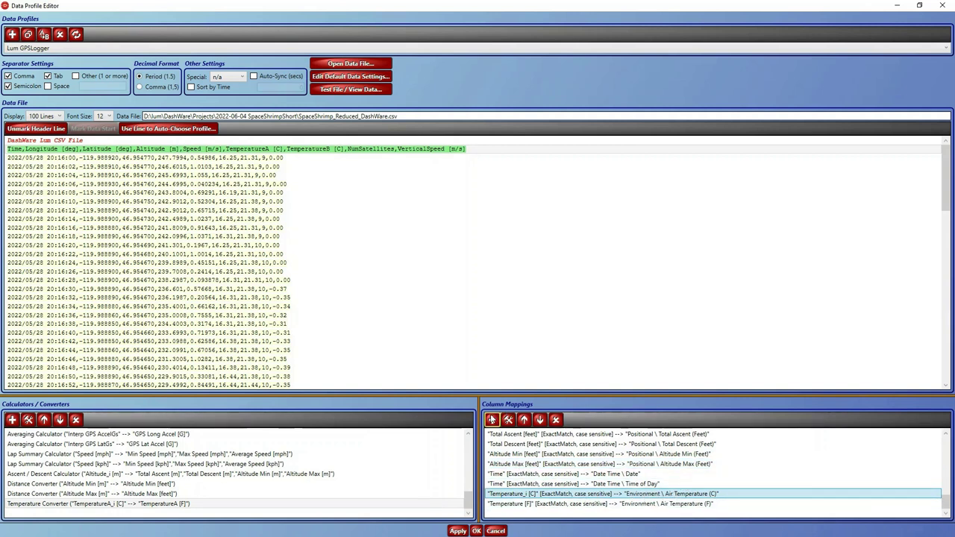
pyautogui.click(508, 420)
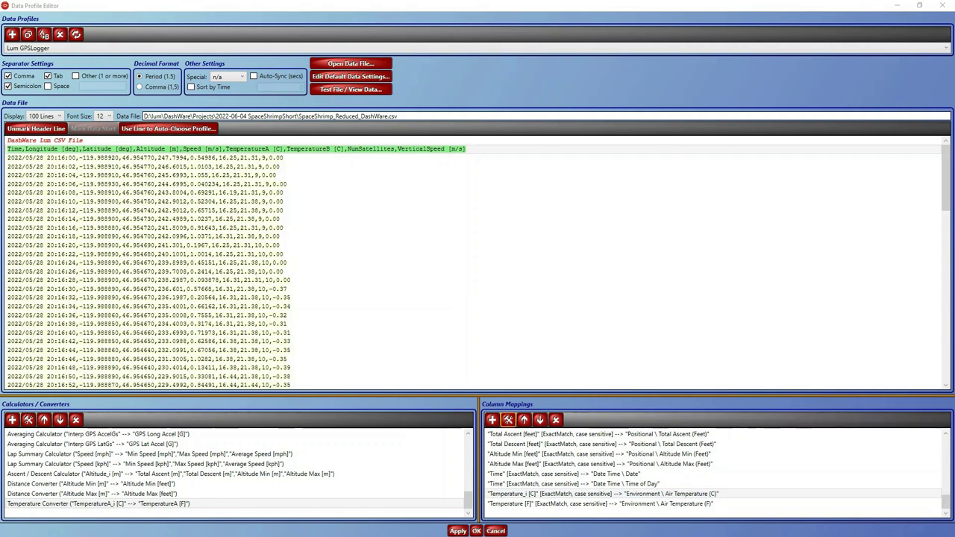
pyautogui.moveTo(450, 220); pyautogui.dragTo(545, 226)
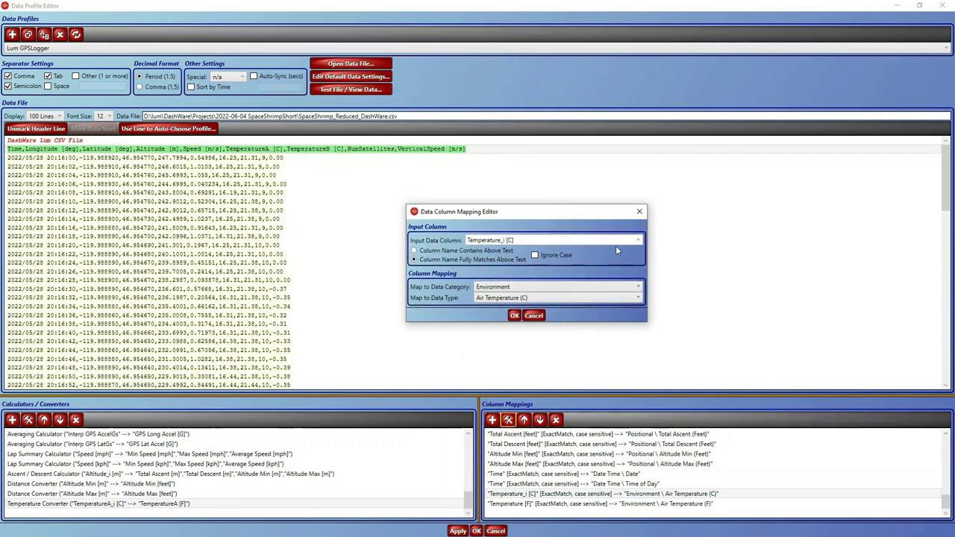
pyautogui.click(639, 240)
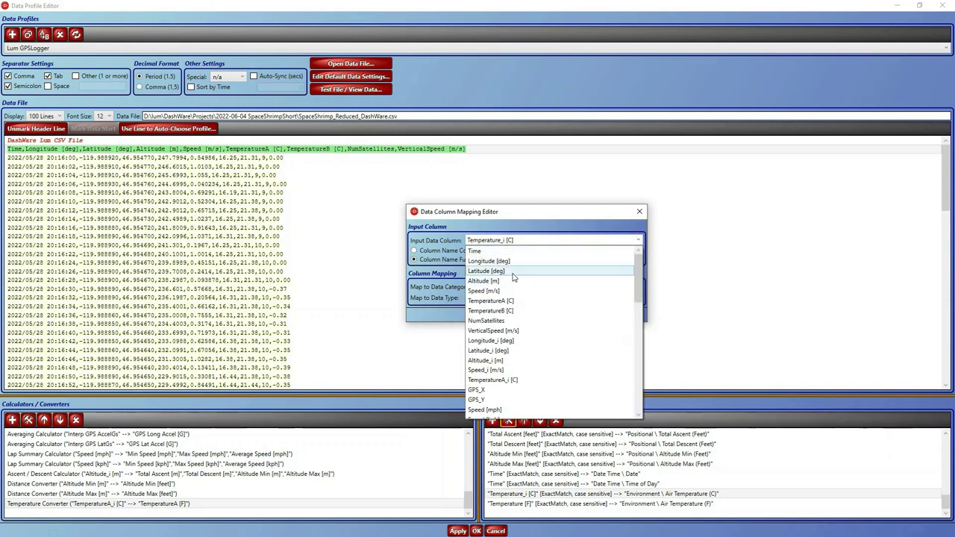
pyautogui.click(503, 381)
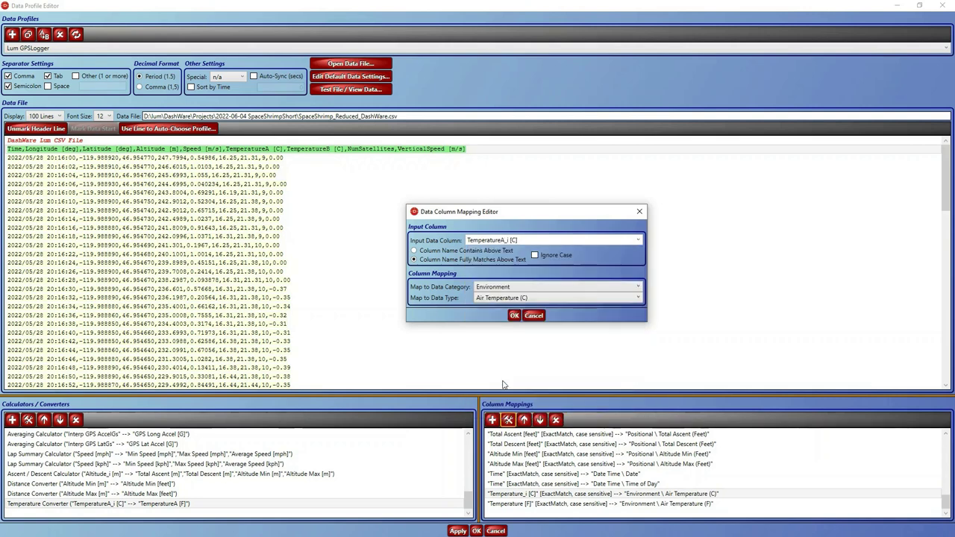
pyautogui.click(514, 315)
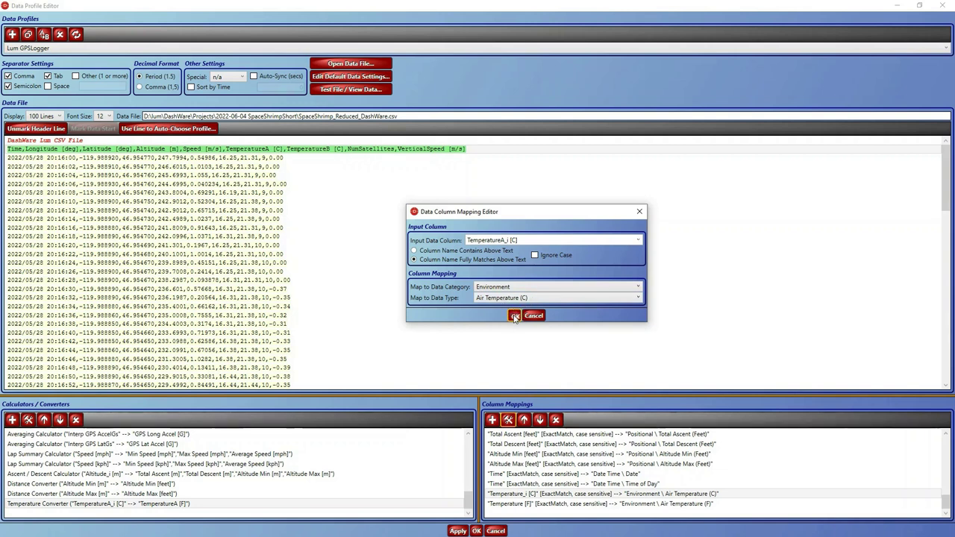
# - Set the input column of the Air Temperature (F) column mapping to TemperatureA [F] and apply the profile changes
pyautogui.click(556, 505)
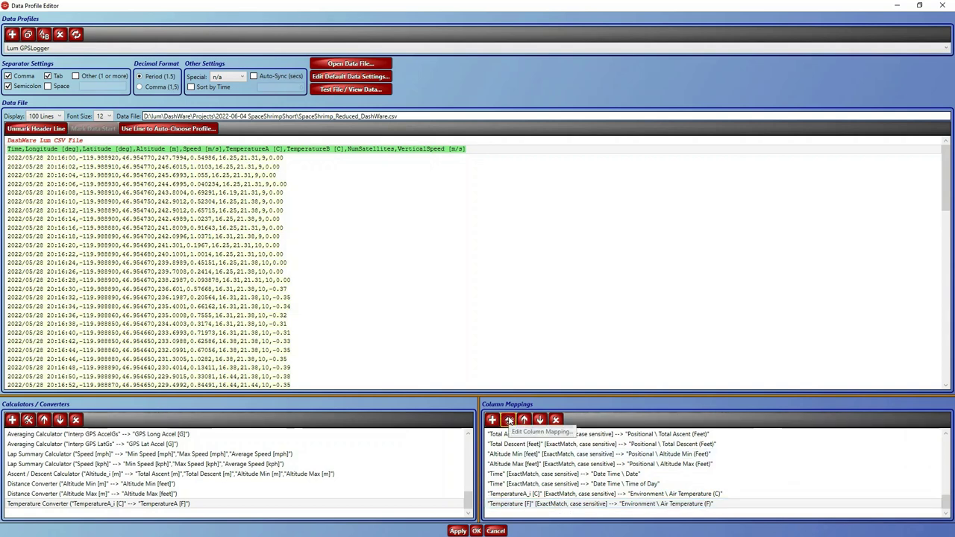
pyautogui.click(507, 420)
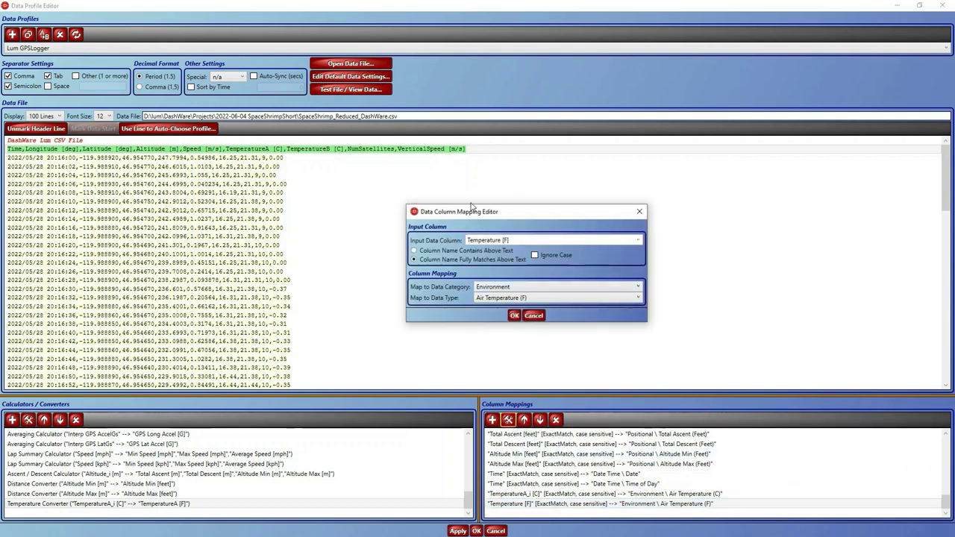
pyautogui.click(637, 241)
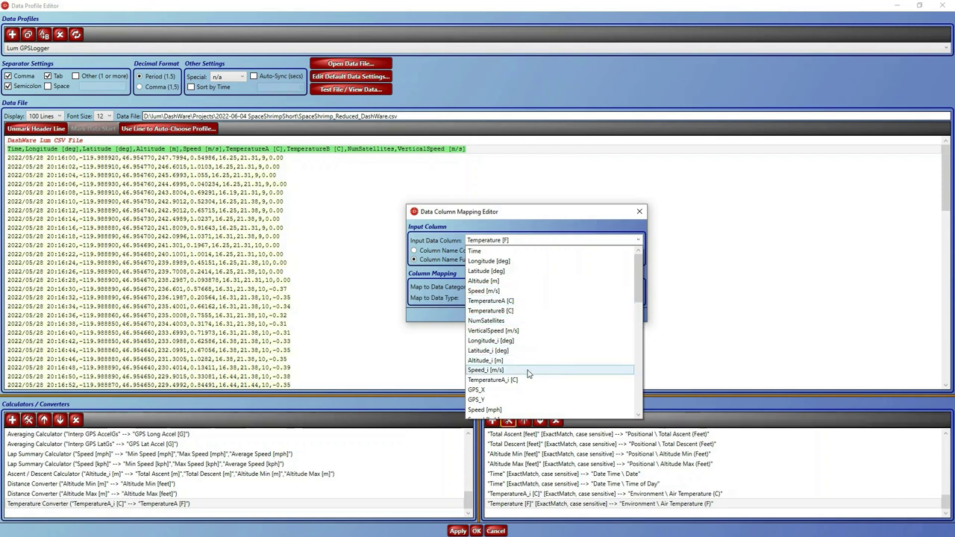
pyautogui.scroll(-2, 528, 372)
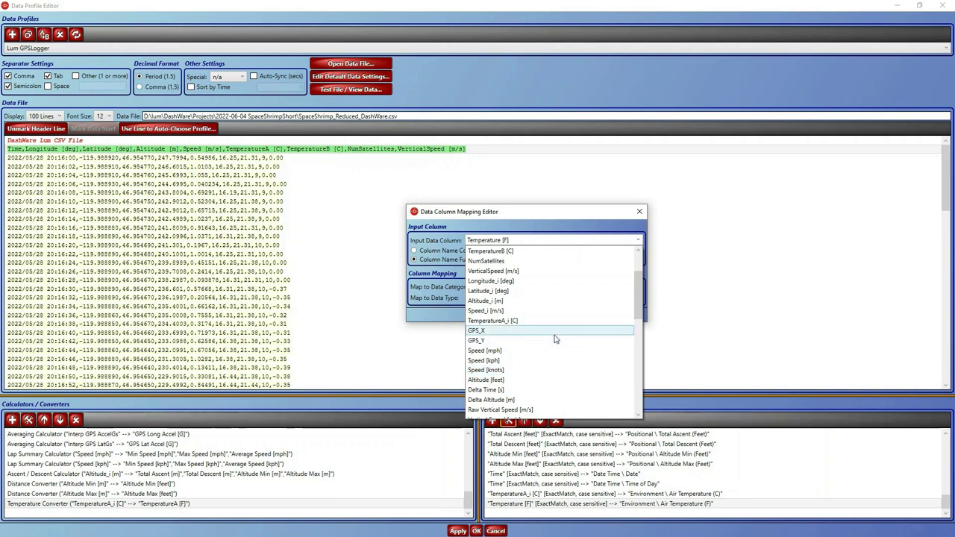
pyautogui.scroll(3, 522, 320)
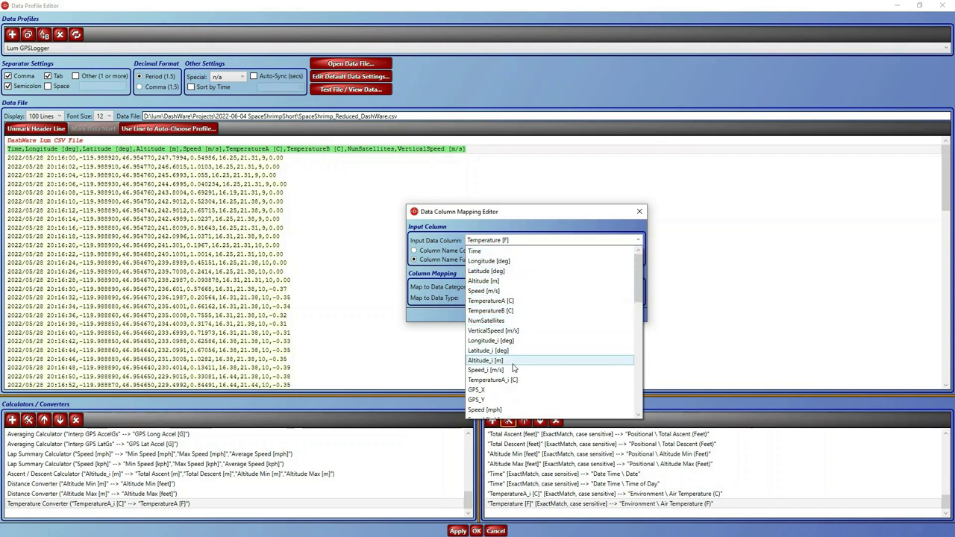
pyautogui.scroll(-5, 513, 380)
pyautogui.scroll(-6, 513, 382)
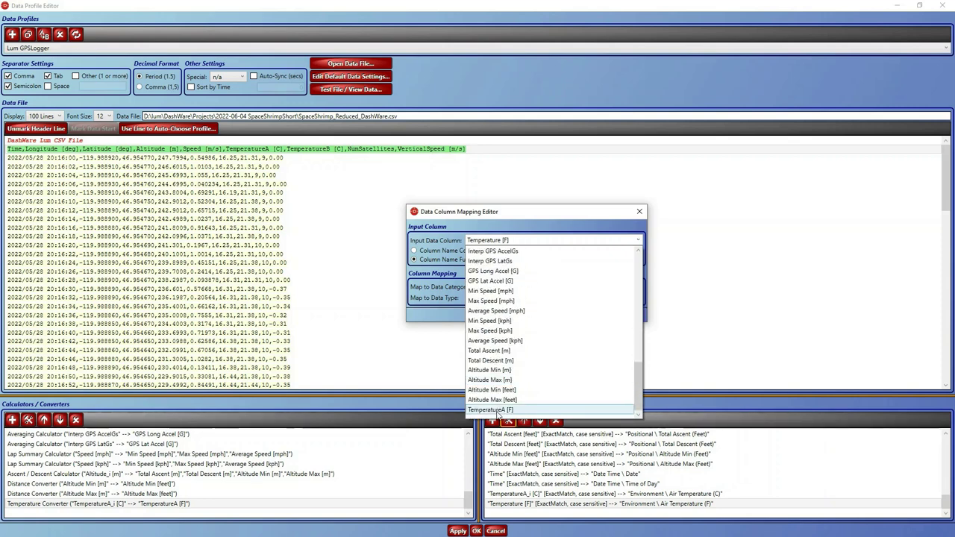
pyautogui.click(499, 411)
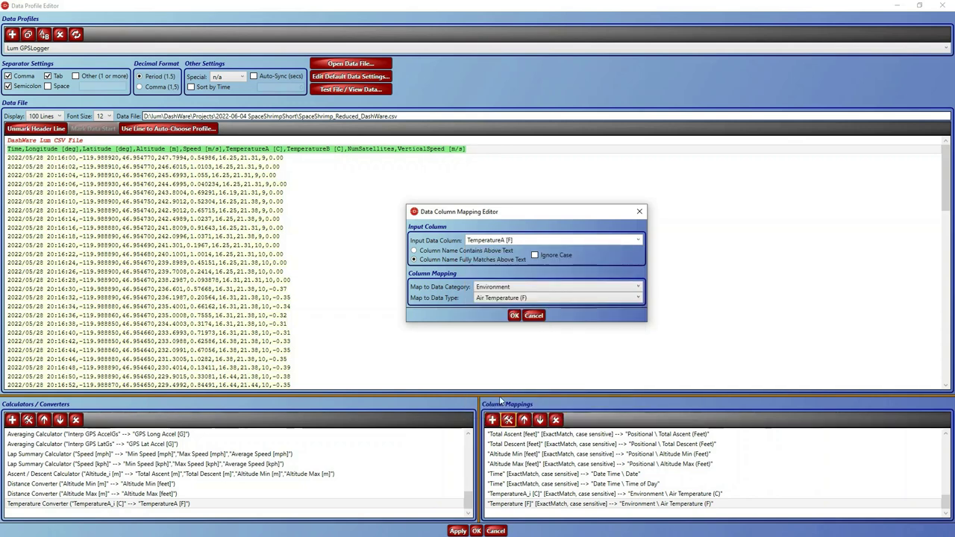
pyautogui.click(531, 298)
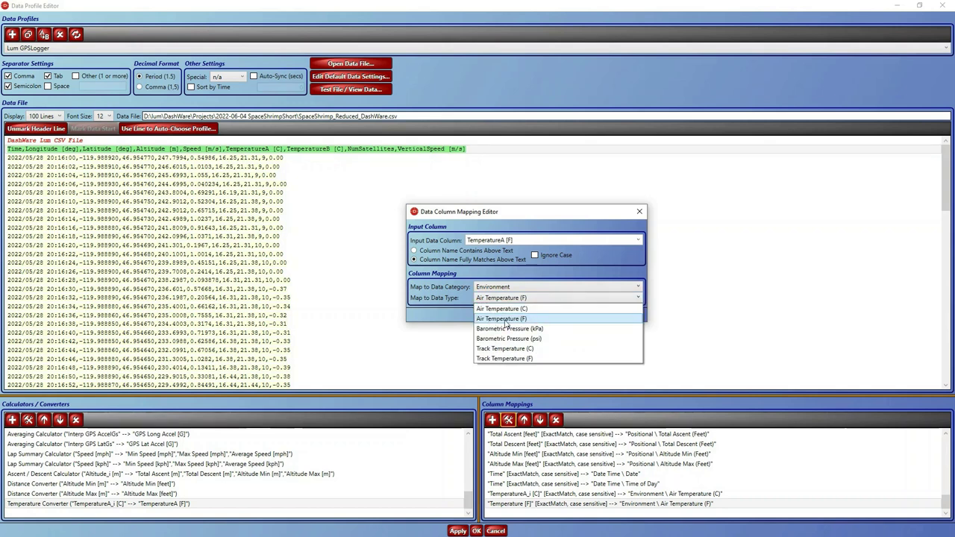
pyautogui.click(526, 320)
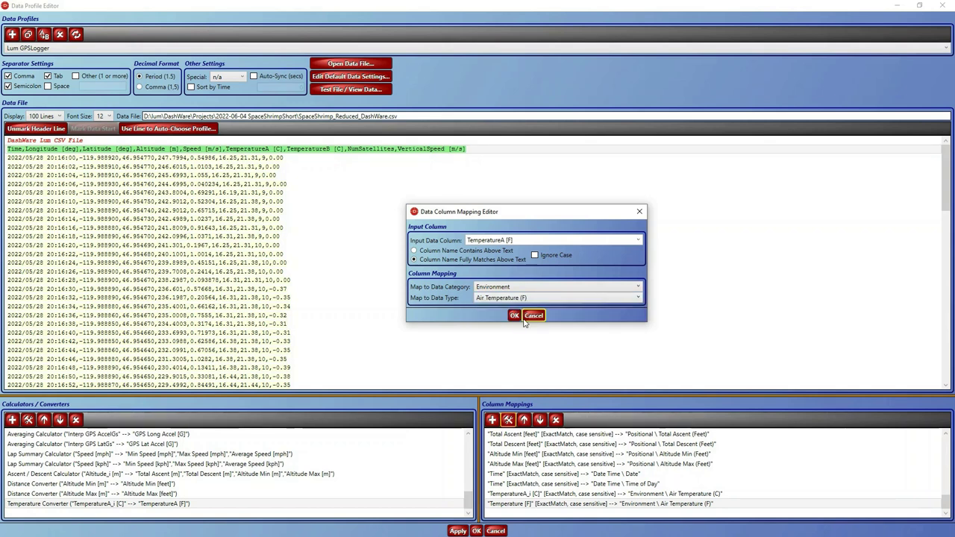
pyautogui.click(514, 318)
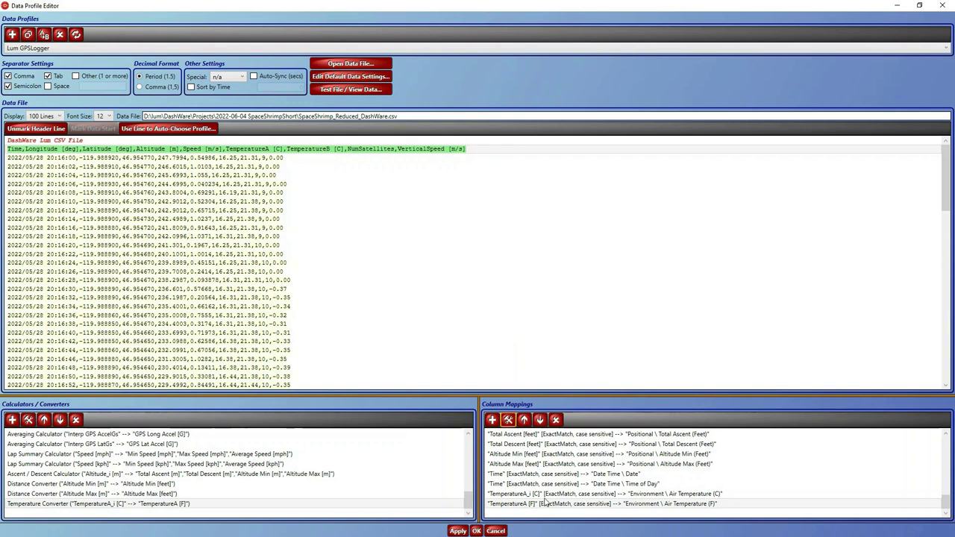
pyautogui.click(458, 531)
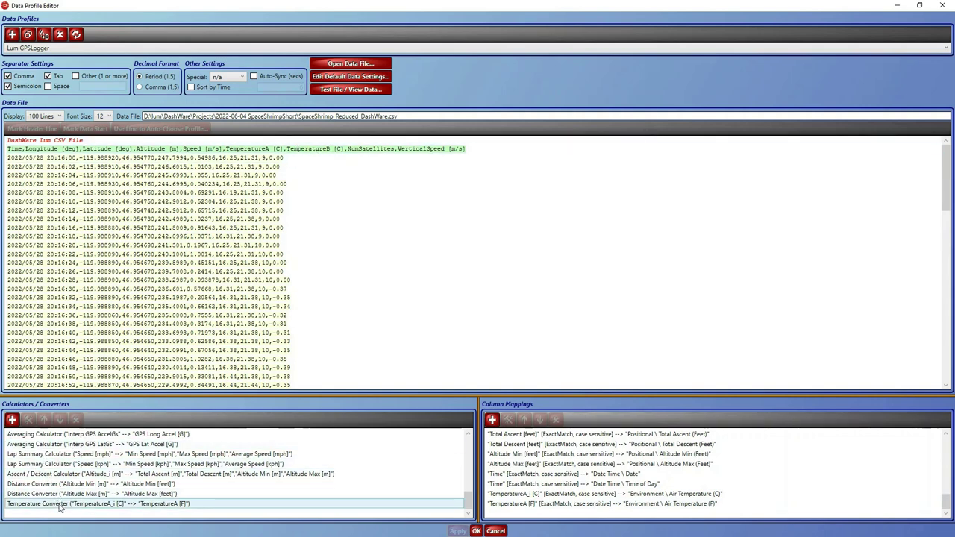
pyautogui.scroll(1, 62, 508)
pyautogui.scroll(3, 63, 508)
pyautogui.scroll(4, 63, 508)
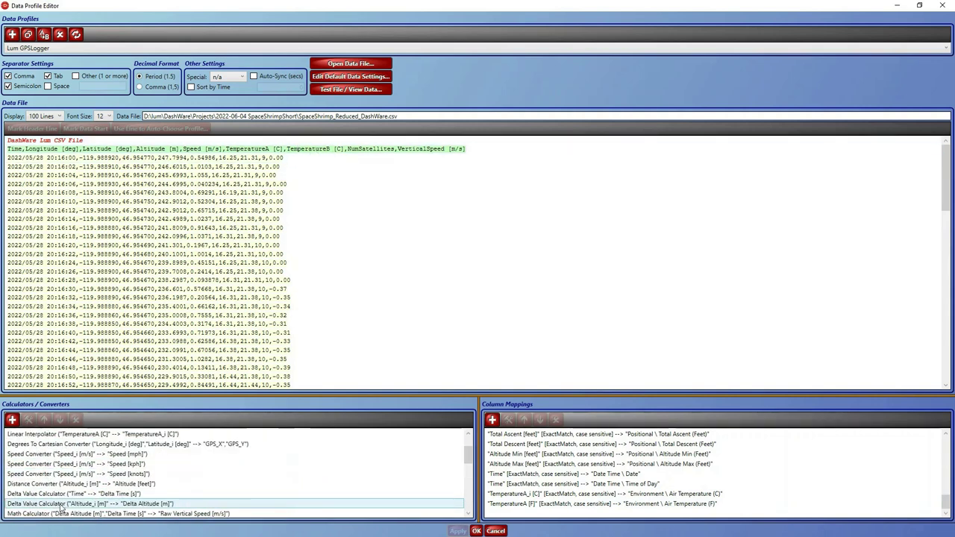
pyautogui.click(41, 476)
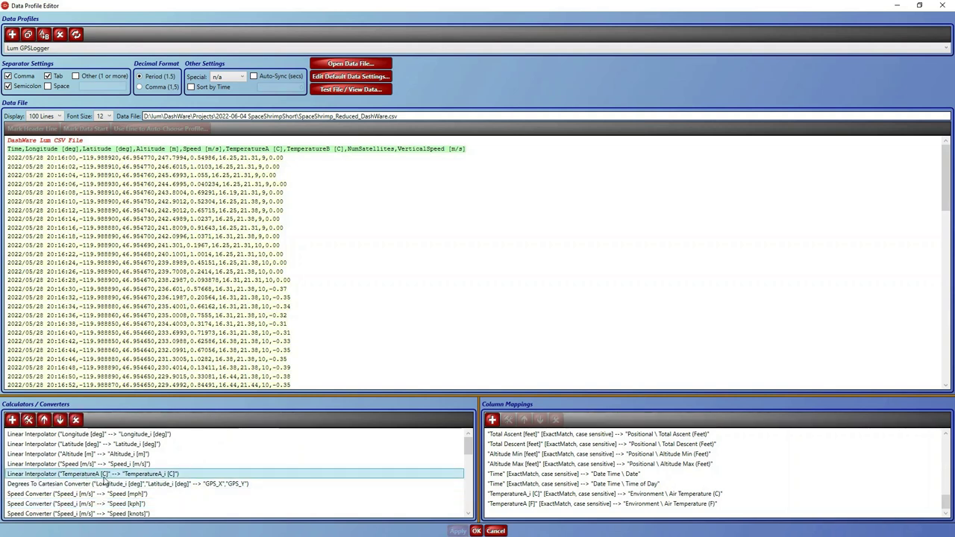
pyautogui.scroll(-5, 105, 484)
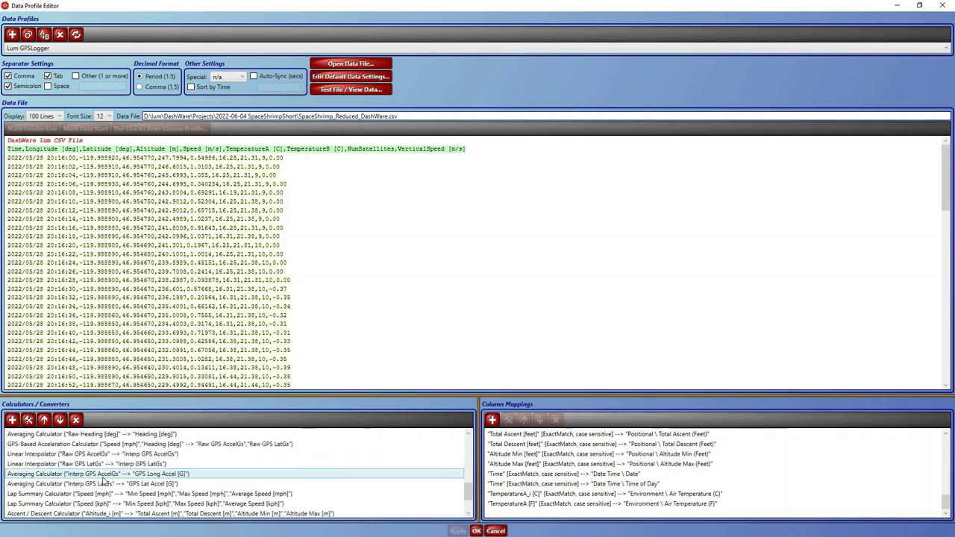
pyautogui.click(13, 420)
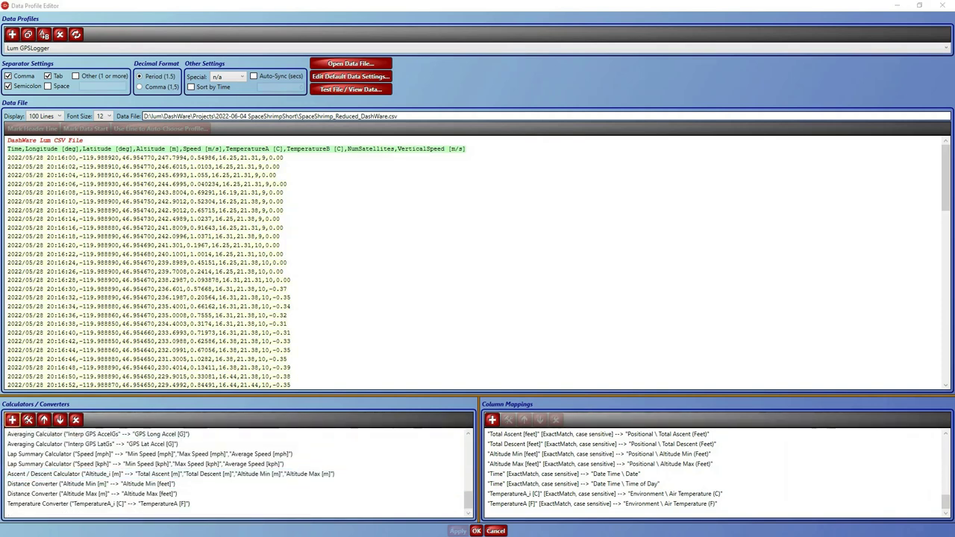
pyautogui.moveTo(229, 109); pyautogui.dragTo(363, 199)
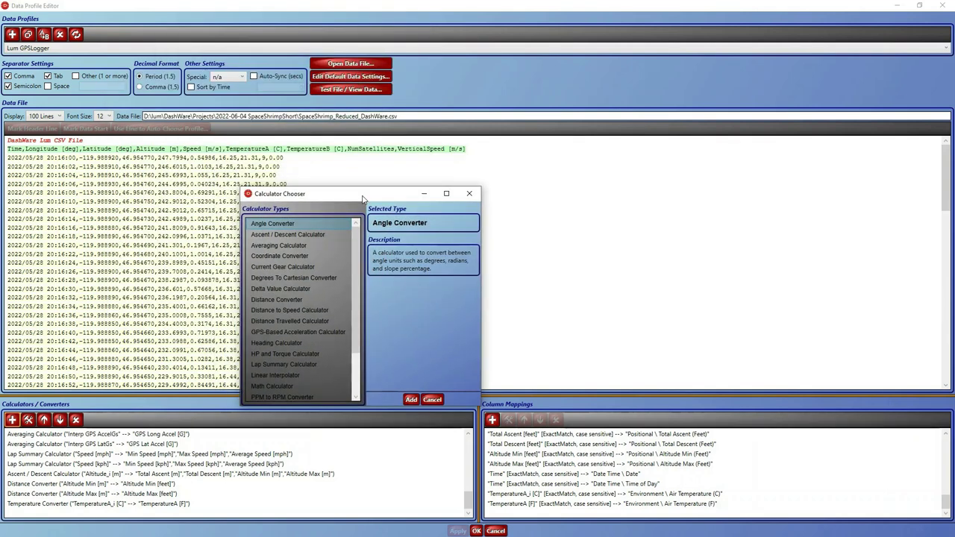
pyautogui.scroll(-2, 295, 307)
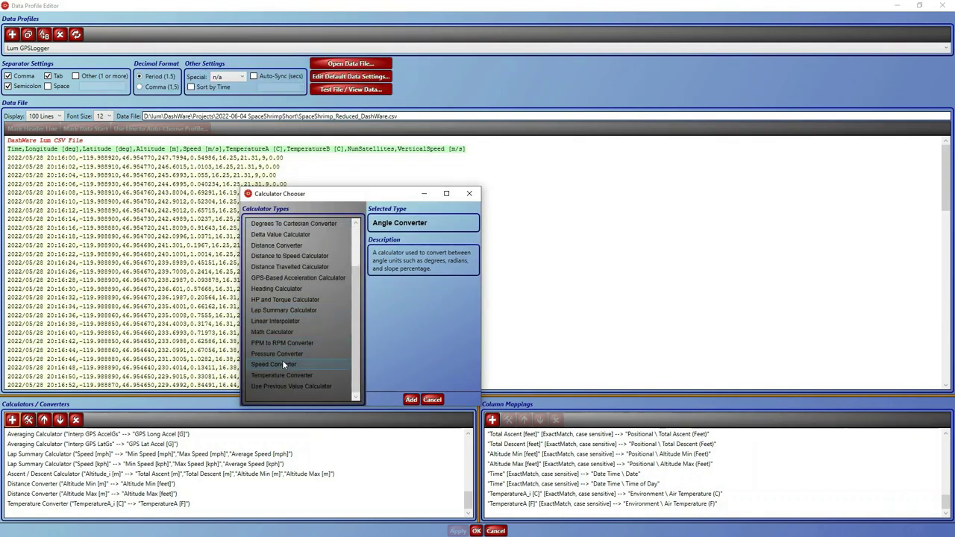
pyautogui.click(278, 321)
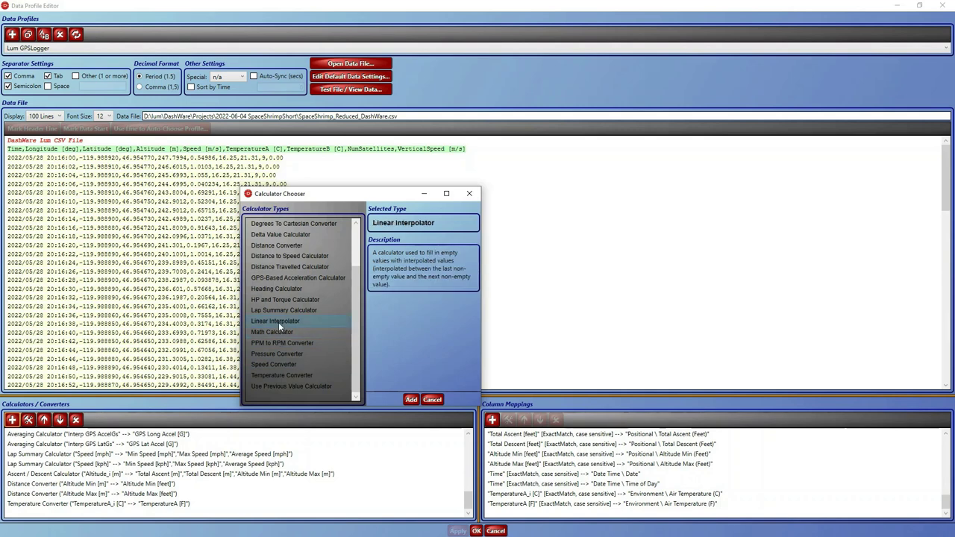
pyautogui.click(411, 399)
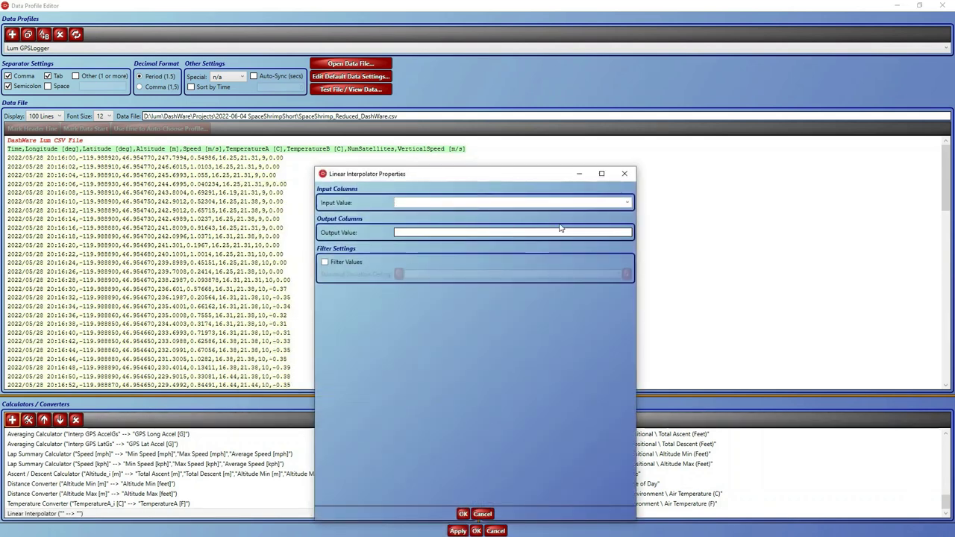
pyautogui.click(627, 203)
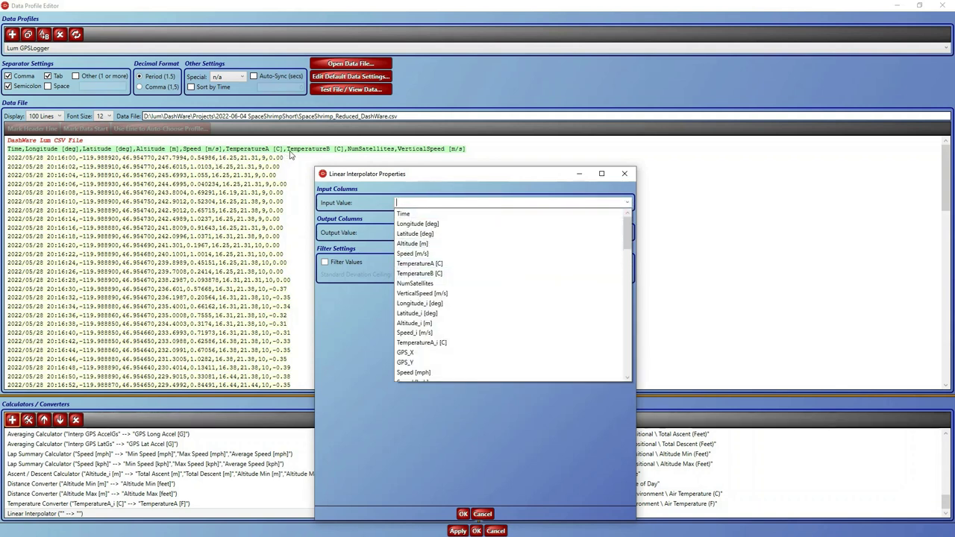
pyautogui.click(438, 274)
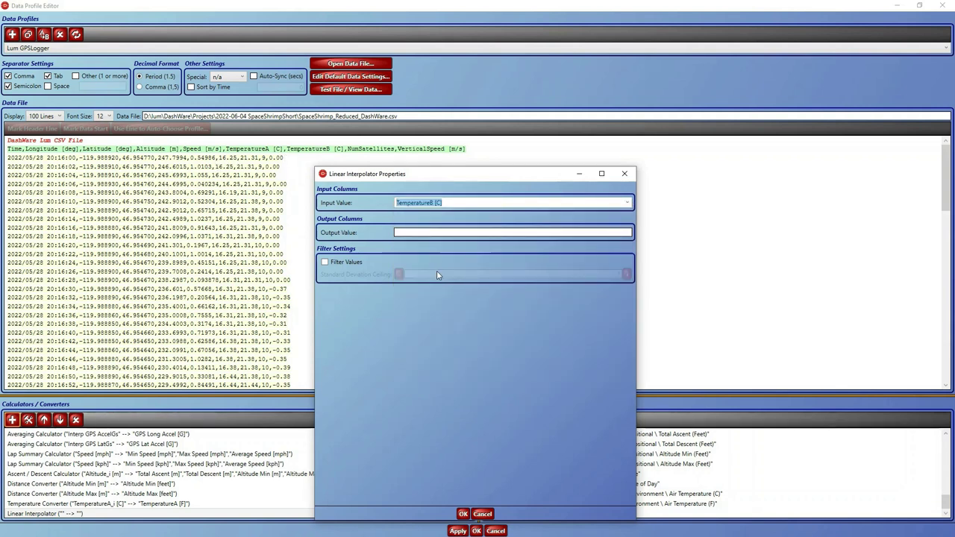
pyautogui.click(415, 231)
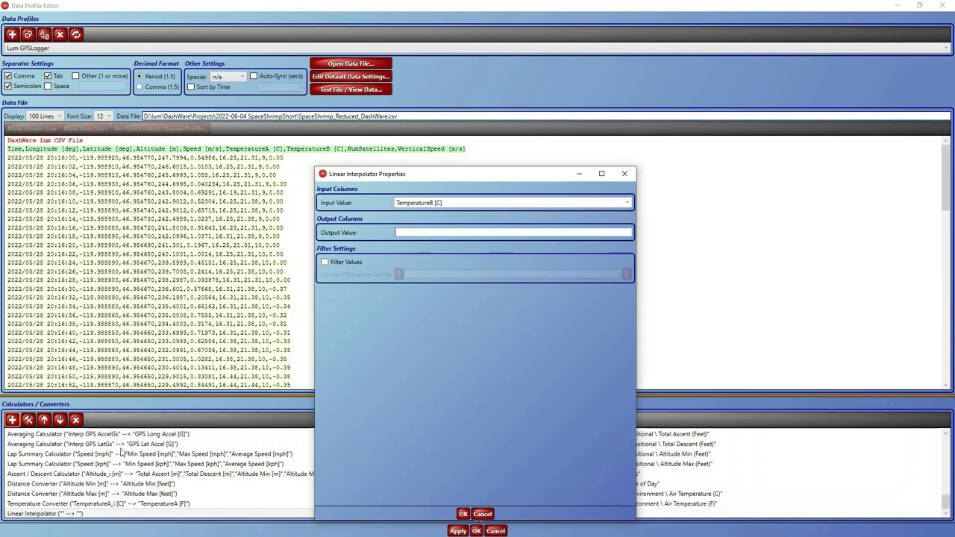
pyautogui.moveTo(479, 170); pyautogui.dragTo(584, 137)
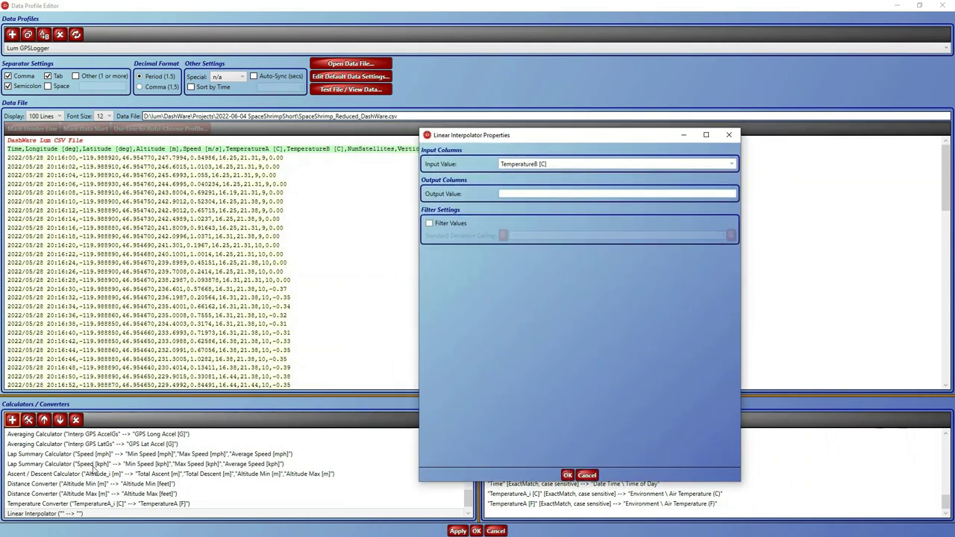
pyautogui.click(588, 475)
# - Add a new Linear Interpolator to the calculators of the profile
pyautogui.scroll(10, 177, 471)
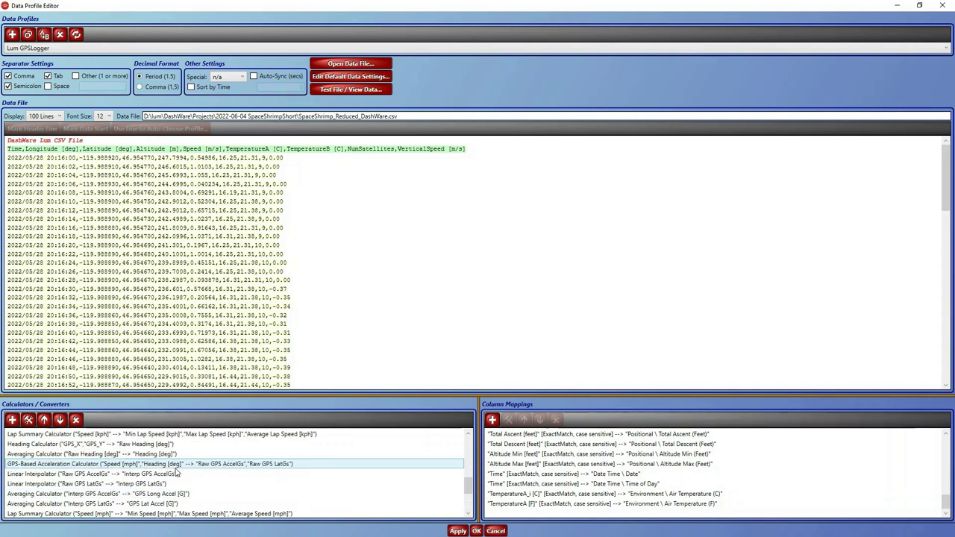
pyautogui.scroll(4, 177, 472)
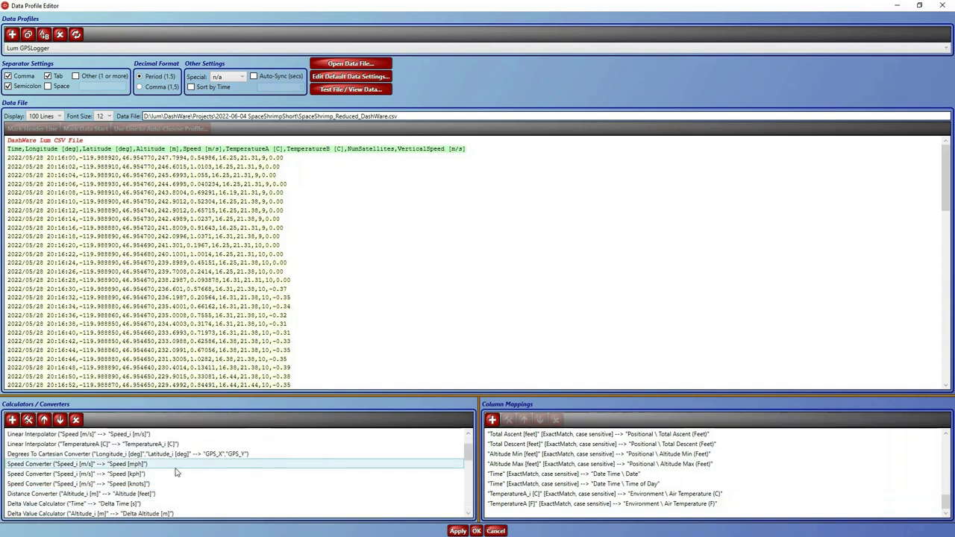
pyautogui.click(176, 471)
pyautogui.scroll(-3, 142, 468)
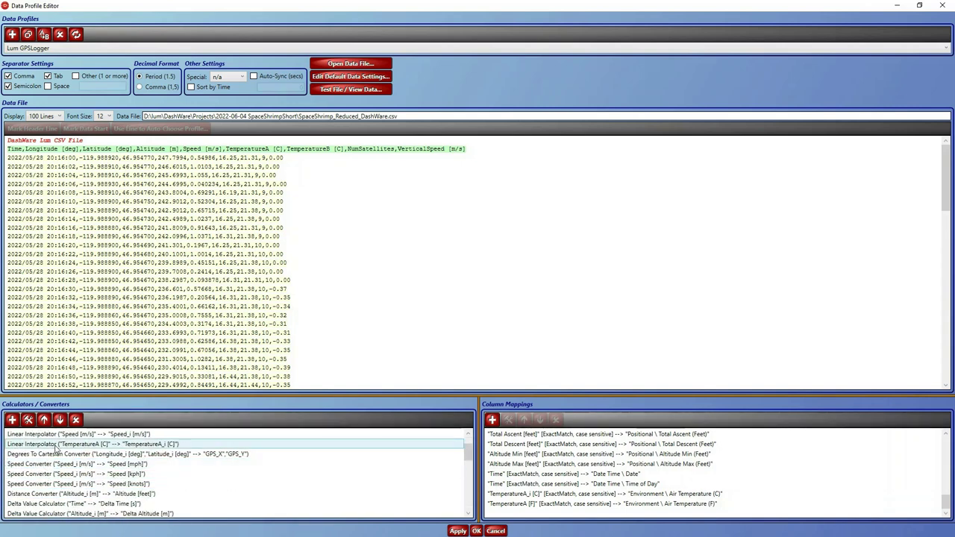
pyautogui.scroll(3, 120, 473)
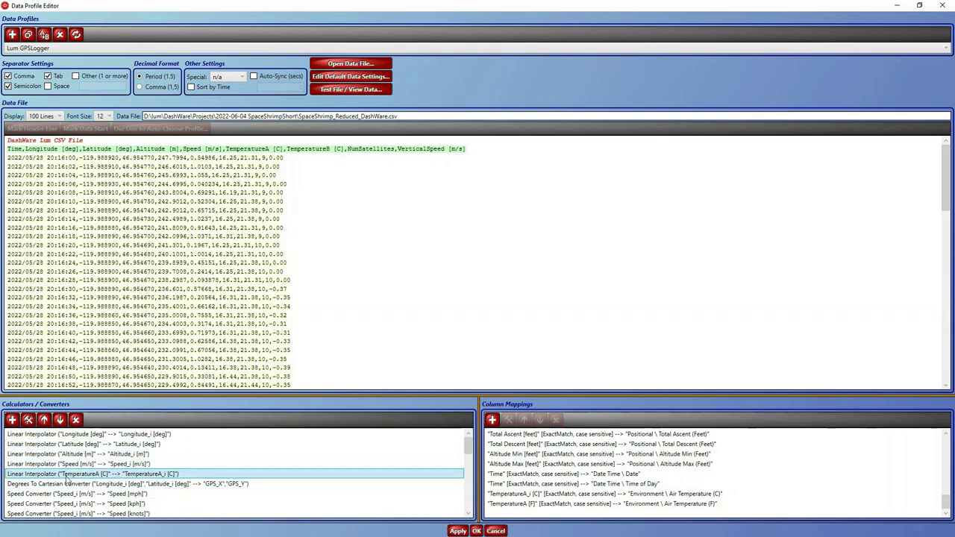
pyautogui.click(12, 420)
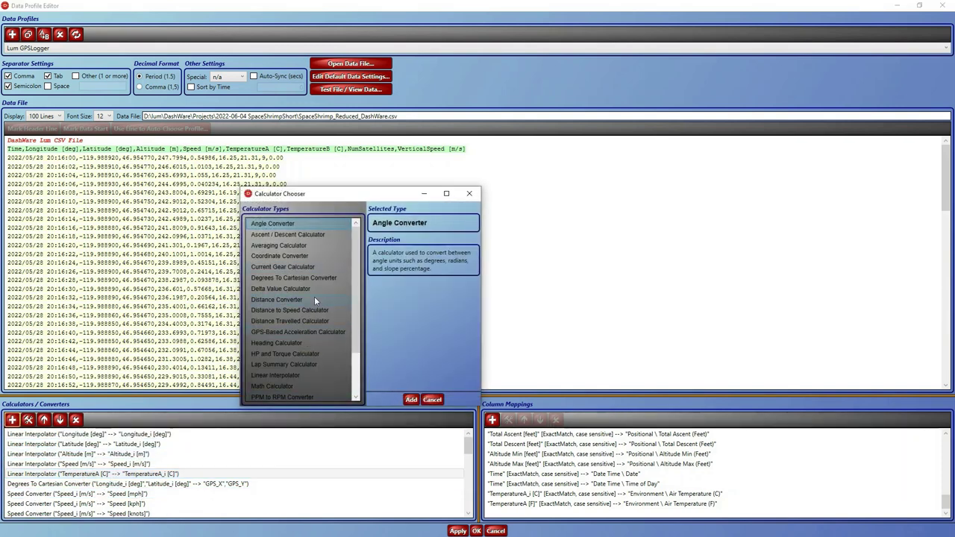
pyautogui.scroll(-2, 284, 359)
pyautogui.click(284, 320)
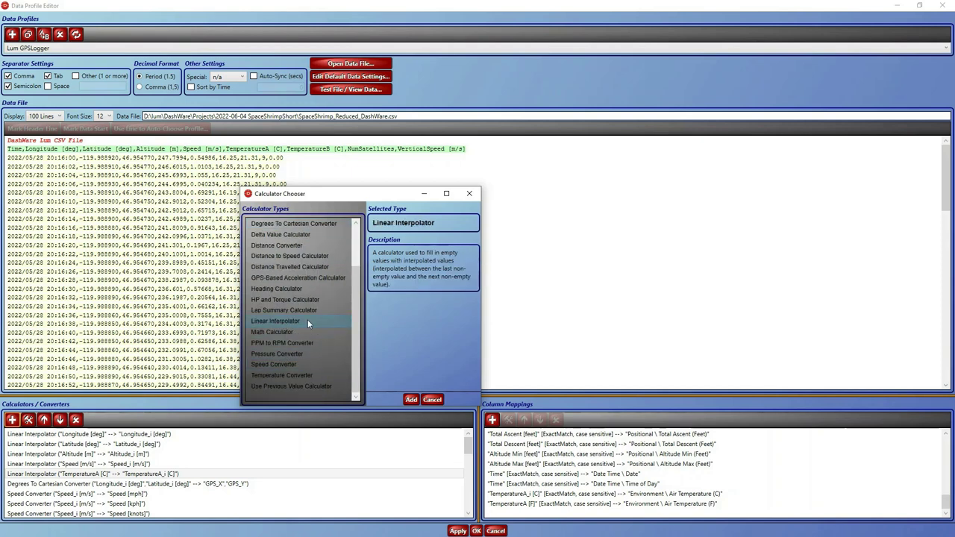
pyautogui.click(411, 399)
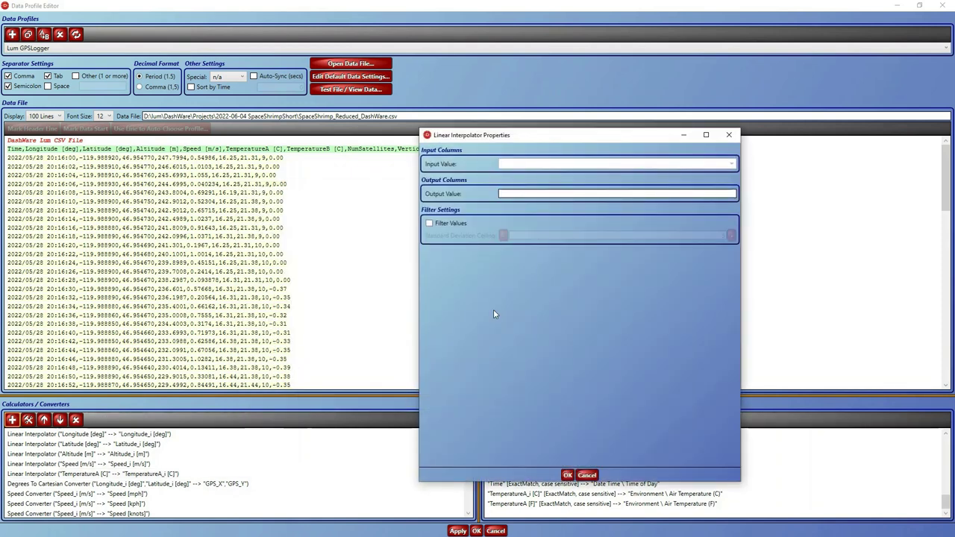
# - Set the new linear interpolator's input to TemperatureB [C] and its output to TemperatureB_i [C]
pyautogui.click(731, 164)
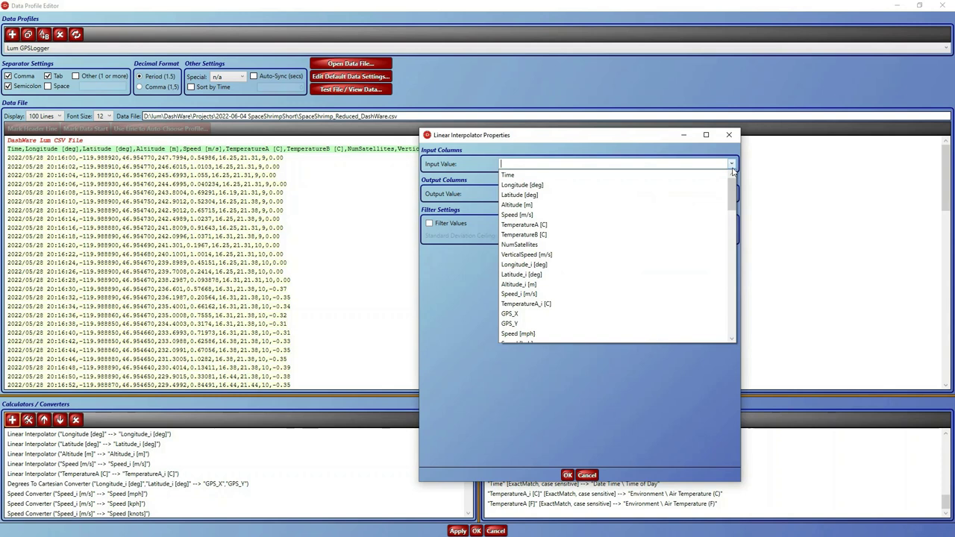
pyautogui.click(560, 235)
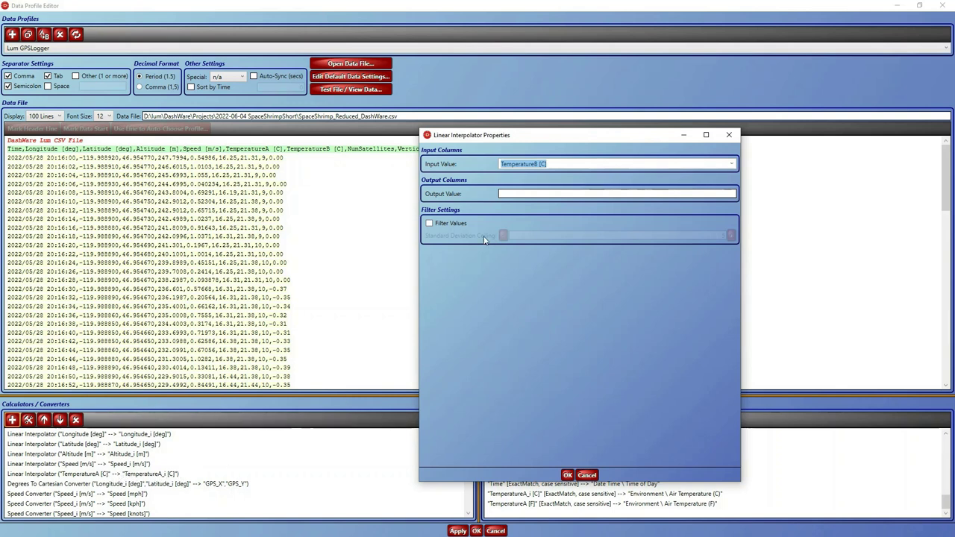
pyautogui.click(531, 194)
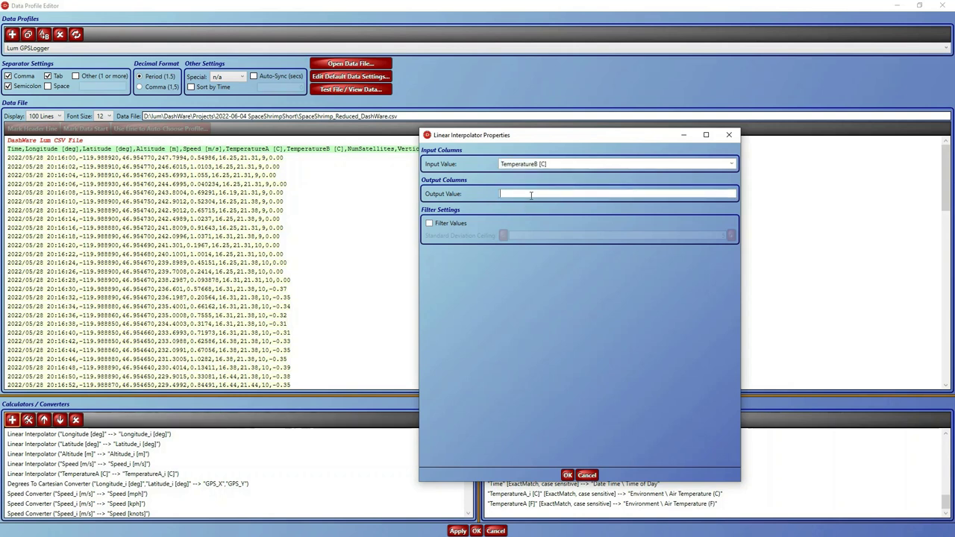
pyautogui.write('TemperatureB_i [C]')
pyautogui.click(567, 475)
# - Delete the empty Linear Interpolator that has no input or output column
pyautogui.scroll(-3, 109, 477)
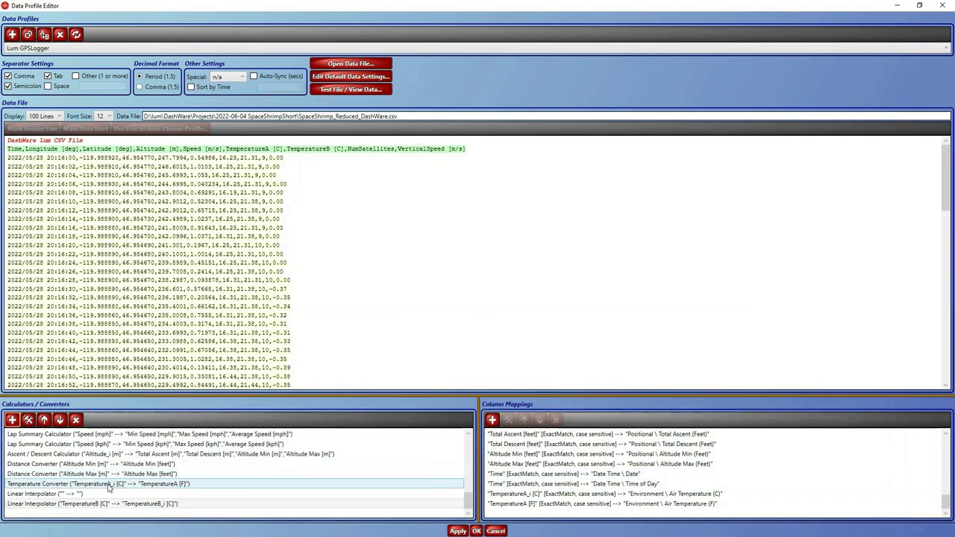
pyautogui.click(89, 503)
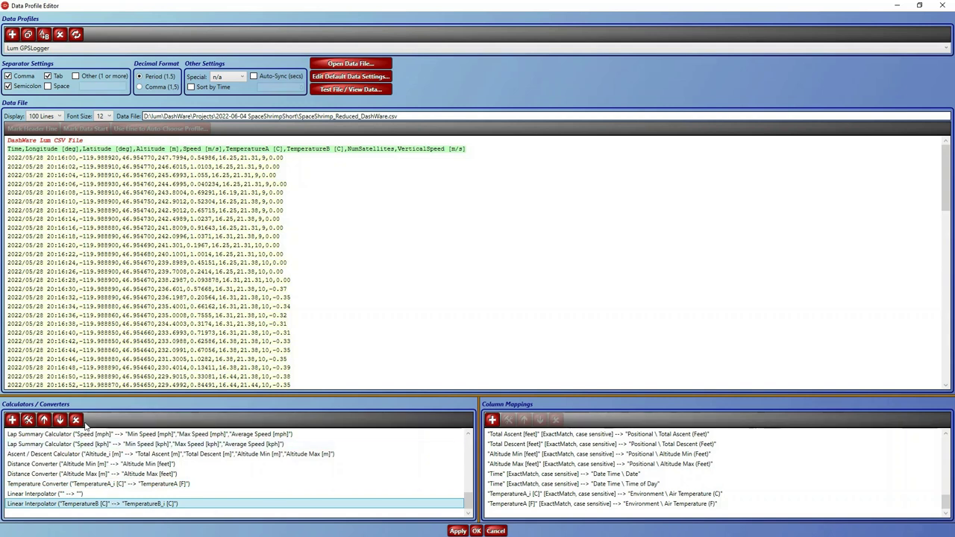
pyautogui.click(65, 496)
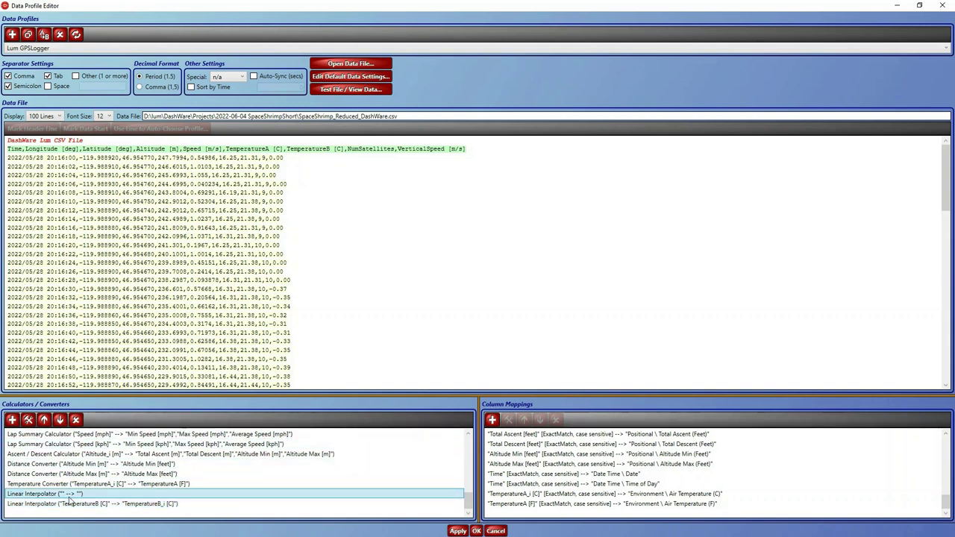
pyautogui.click(75, 420)
# - Move the TemperatureB linear interpolator up the calculator list until it sits directly below the TemperatureA interpolator
pyautogui.click(84, 506)
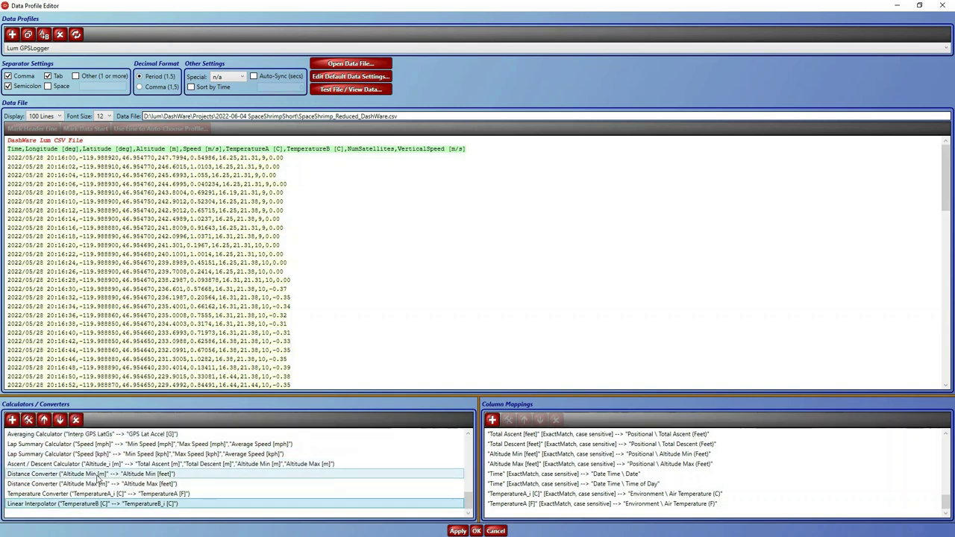
pyautogui.click(43, 421)
pyautogui.click(43, 421)
pyautogui.click(44, 420)
pyautogui.click(44, 421)
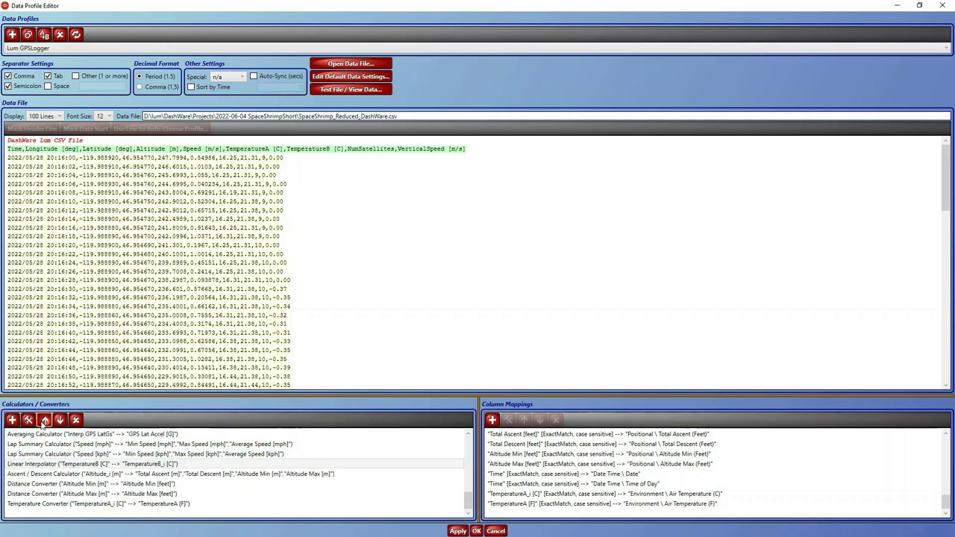
pyautogui.click(44, 420)
pyautogui.click(43, 420)
pyautogui.click(43, 421)
pyautogui.click(43, 421)
pyautogui.scroll(5, 233, 471)
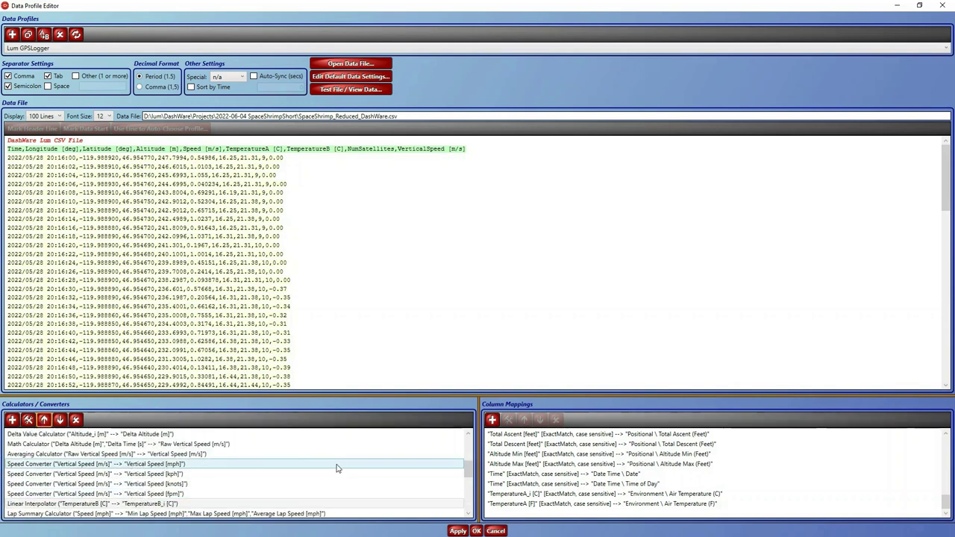
pyautogui.click(99, 505)
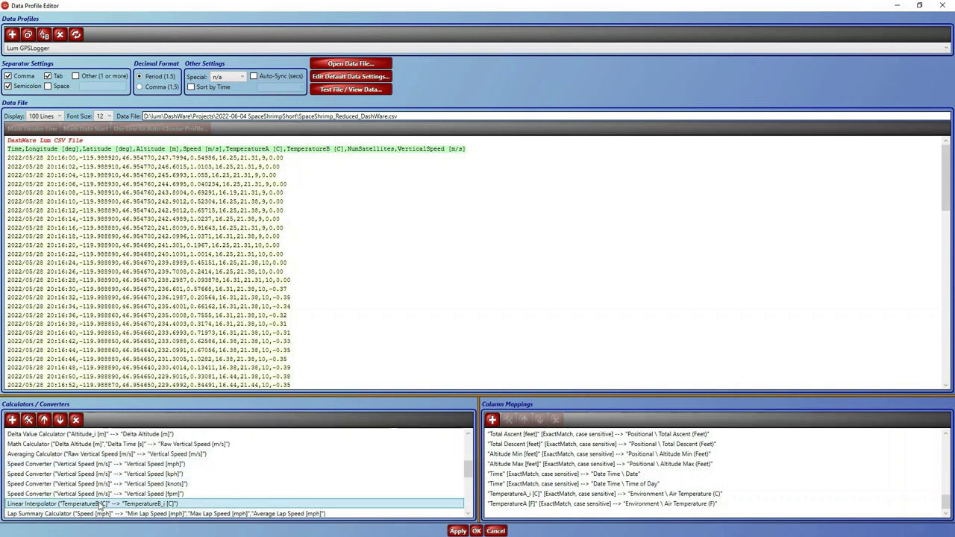
pyautogui.click(43, 421)
pyautogui.click(43, 420)
pyautogui.click(44, 421)
pyautogui.click(43, 421)
pyautogui.click(43, 421)
pyautogui.scroll(2, 56, 440)
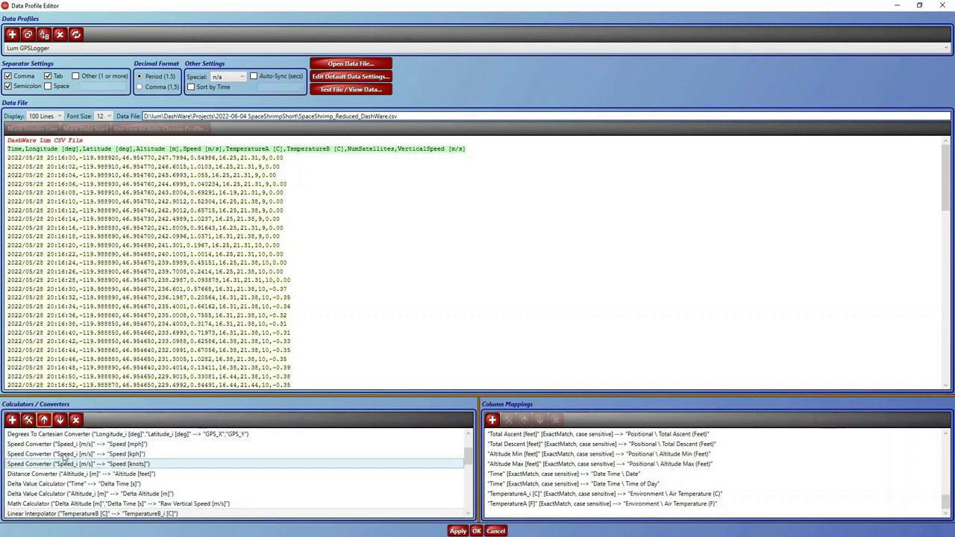
pyautogui.click(43, 421)
pyautogui.click(43, 421)
pyautogui.click(43, 421)
pyautogui.click(43, 421)
pyautogui.click(43, 421)
pyautogui.click(44, 421)
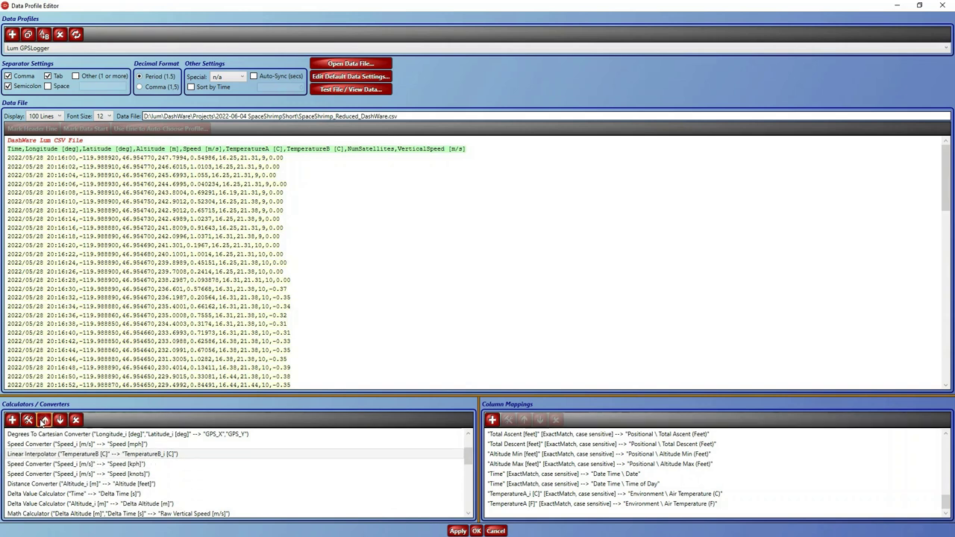
pyautogui.click(44, 420)
pyautogui.click(43, 421)
pyautogui.scroll(2, 74, 462)
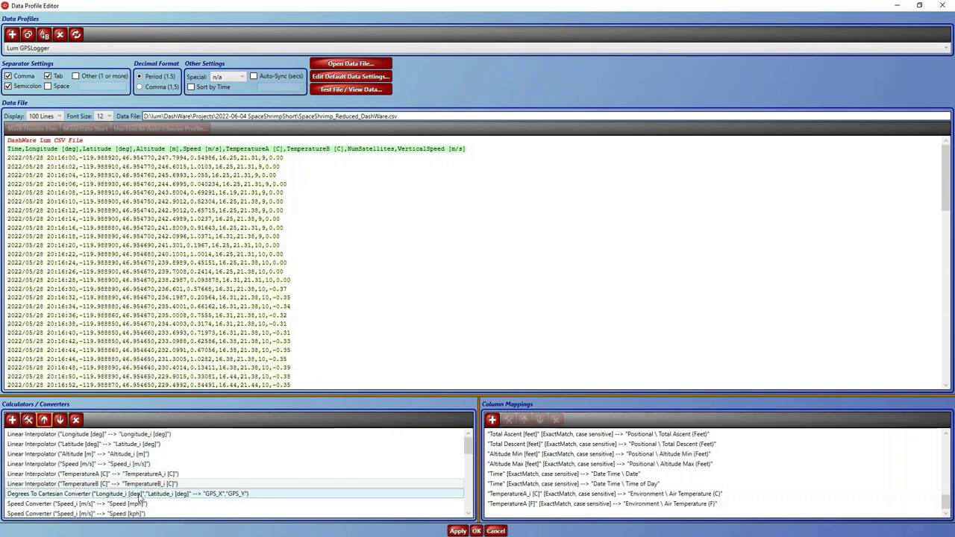
pyautogui.click(94, 474)
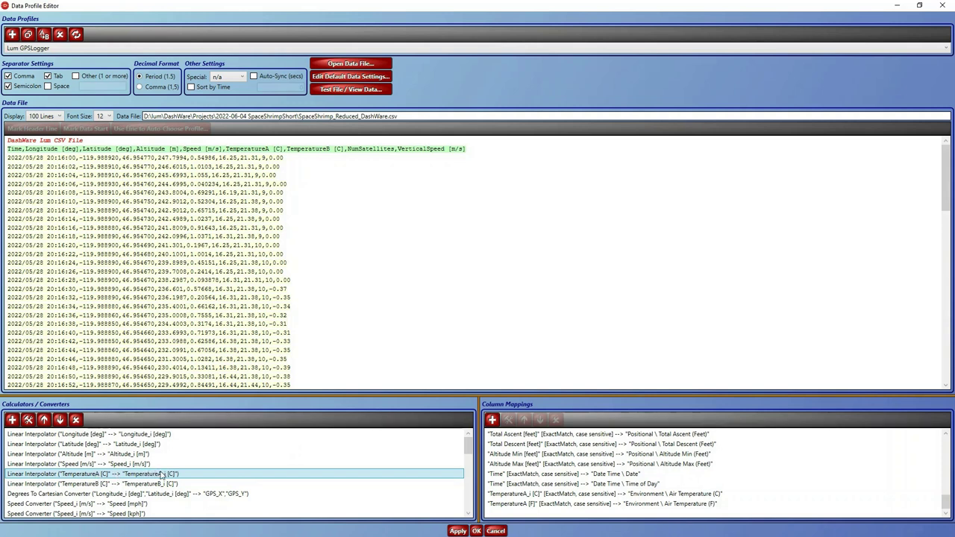
pyautogui.click(110, 485)
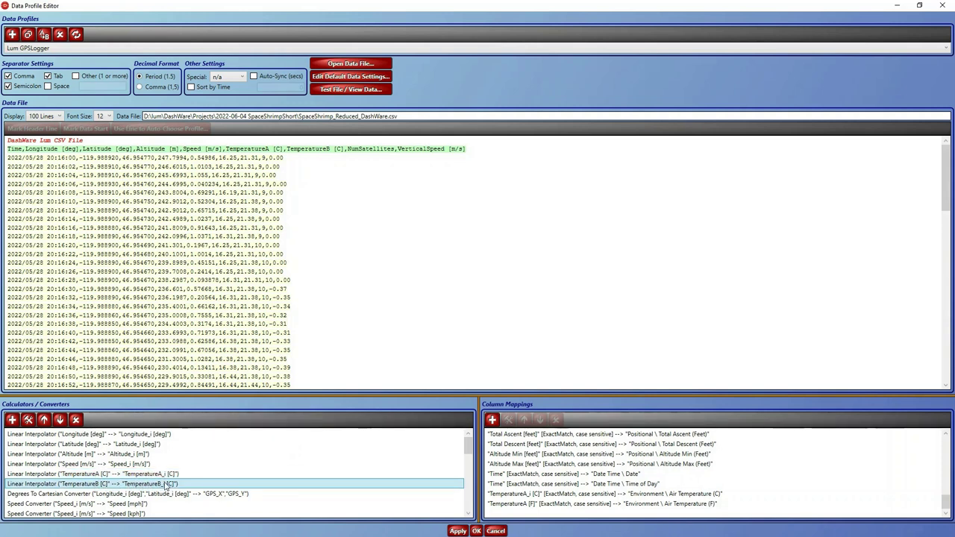
# - Add a new Temperature Converter at the end of the calculator list, below the TemperatureA converter
pyautogui.scroll(-5, 165, 486)
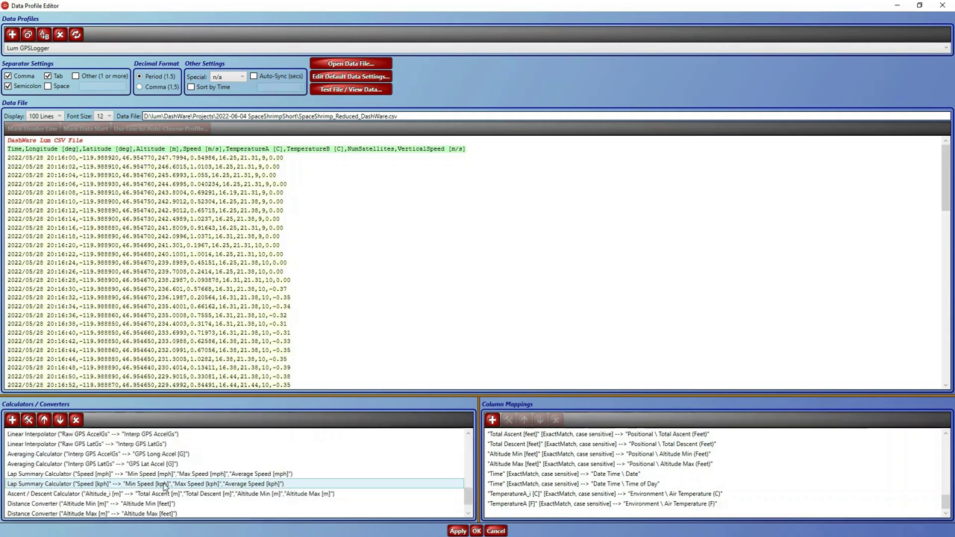
pyautogui.scroll(-2, 165, 485)
pyautogui.click(108, 505)
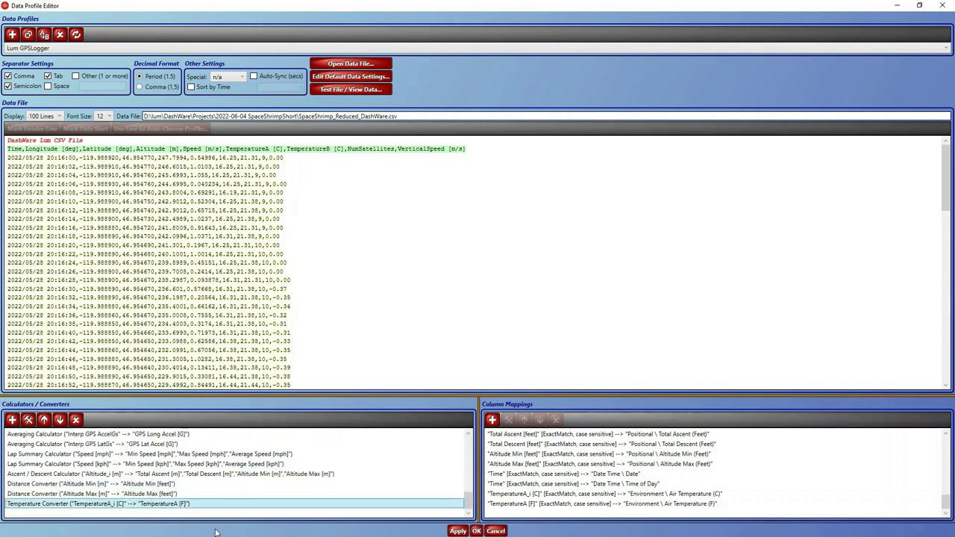
pyautogui.click(12, 420)
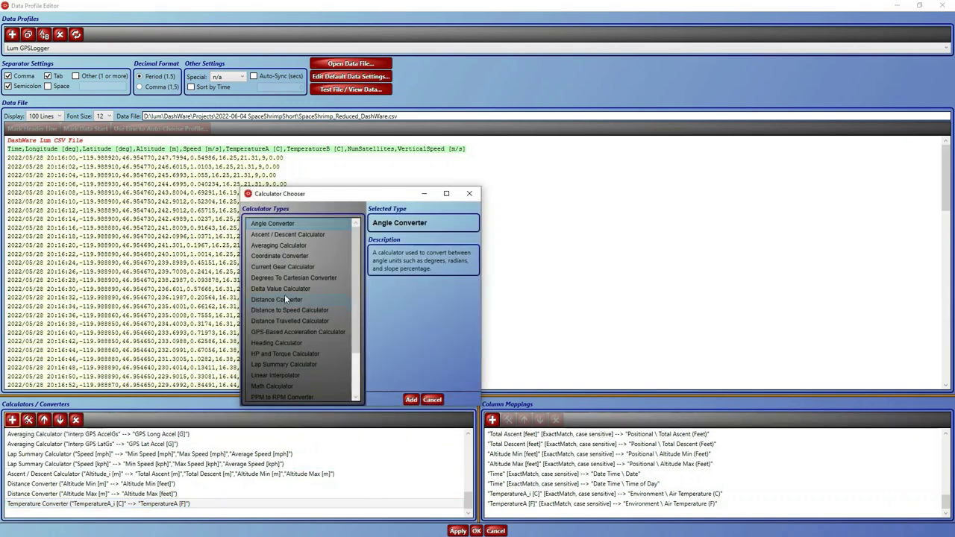
pyautogui.scroll(-2, 289, 291)
pyautogui.click(282, 375)
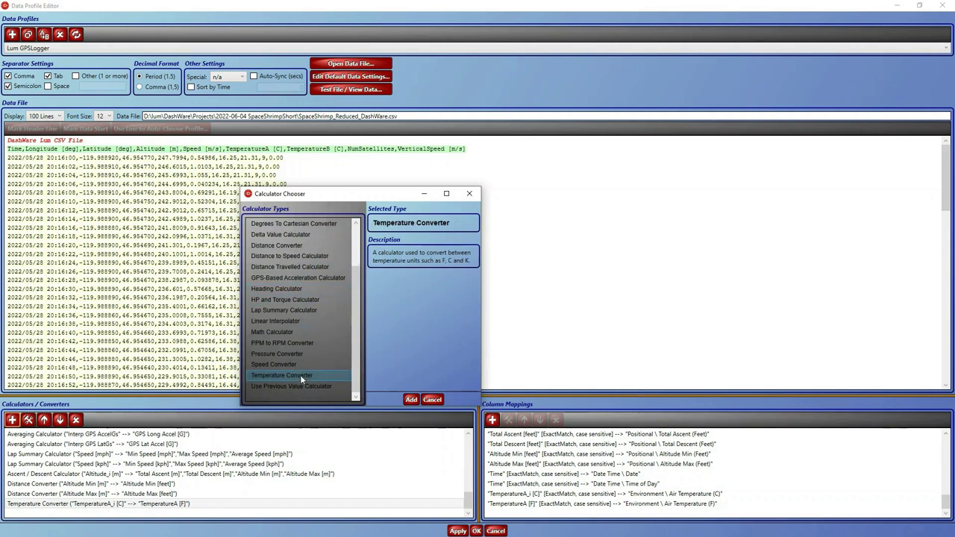
pyautogui.click(411, 400)
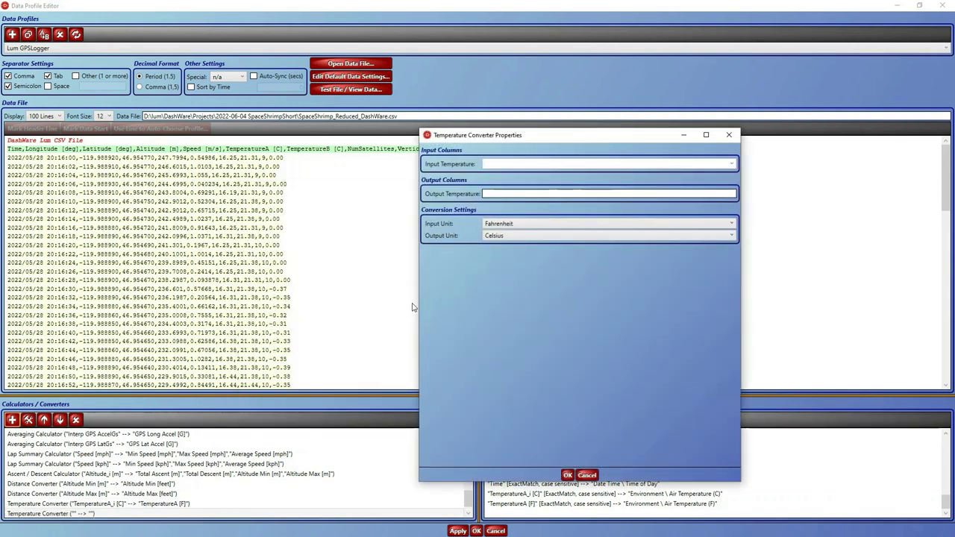
# - Set the new temperature converter's input to TemperatureB_i [C] and its output to TemperatureB [F]
pyautogui.click(731, 164)
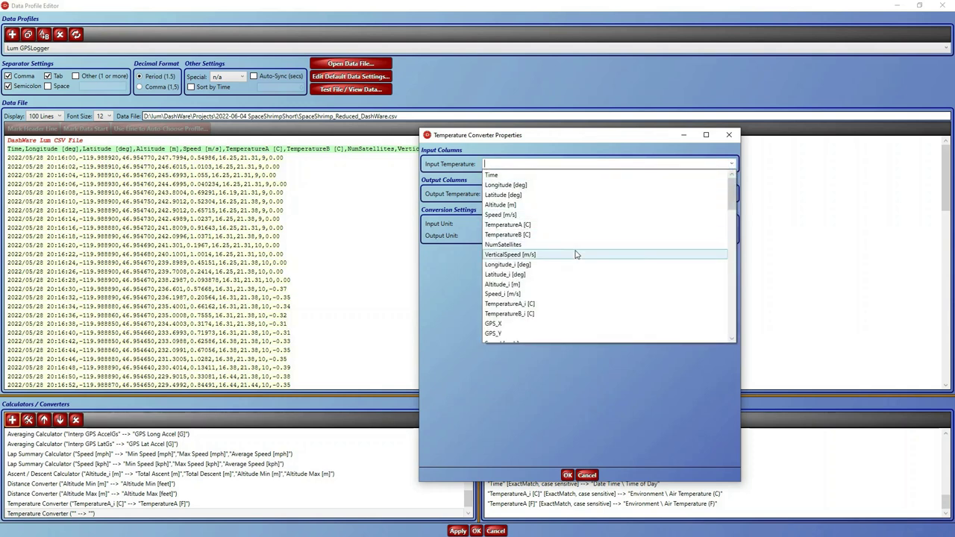
pyautogui.scroll(-2, 574, 251)
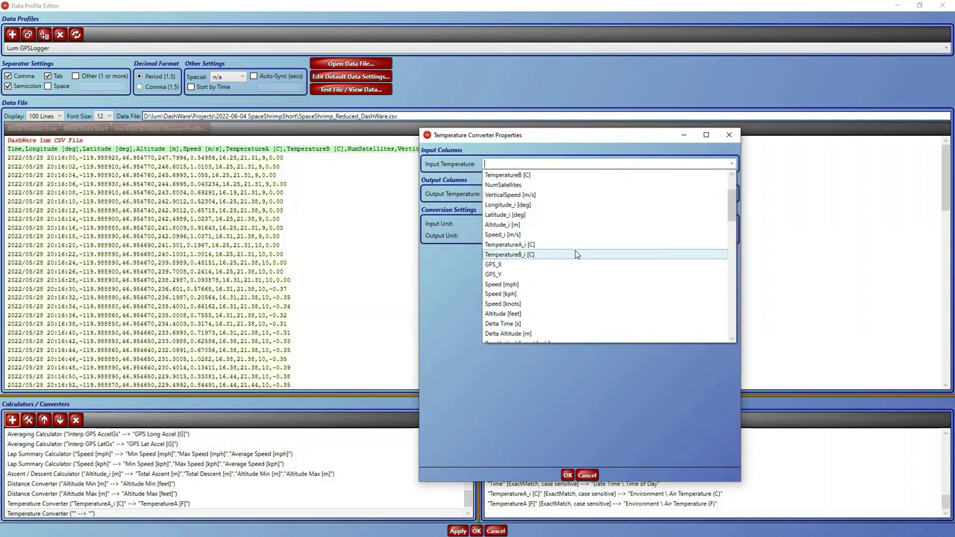
pyautogui.click(510, 255)
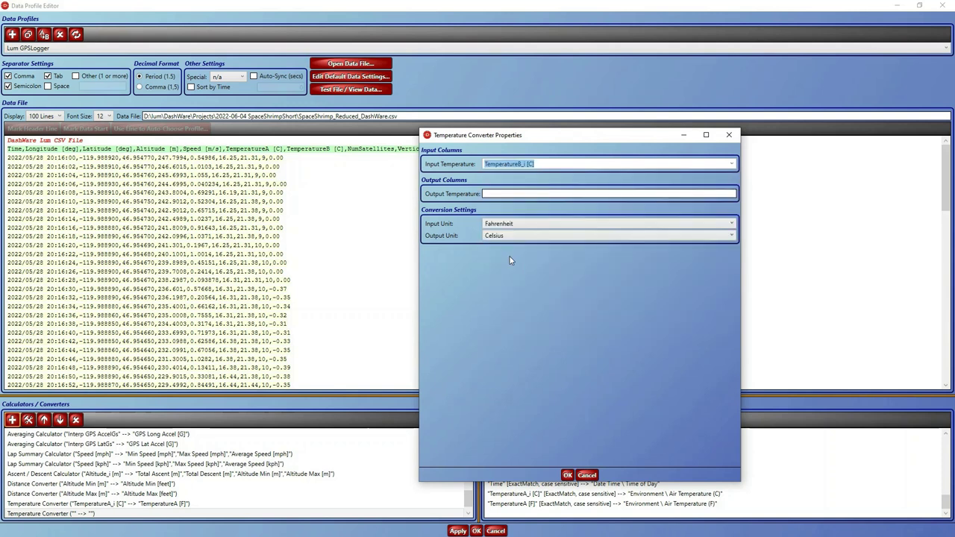
pyautogui.click(710, 194)
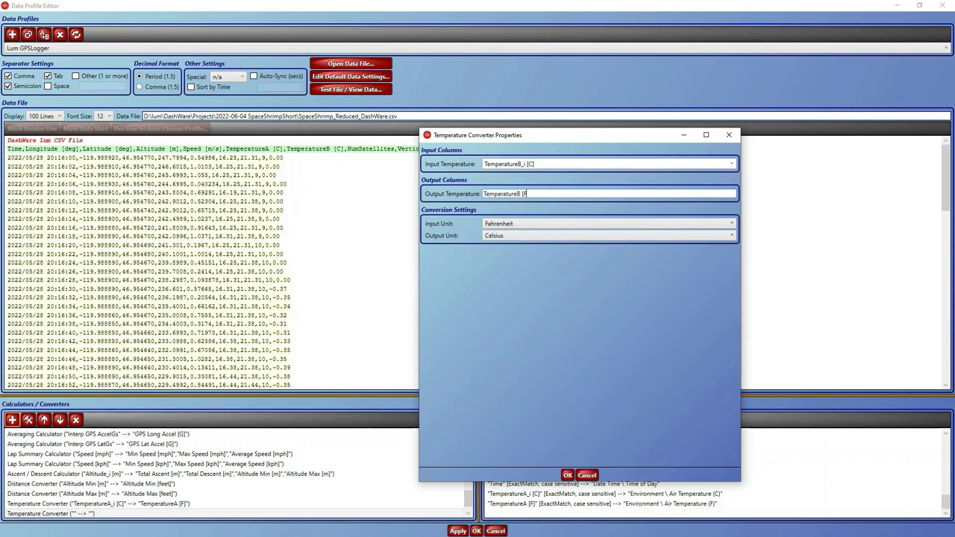
# - Set the TemperatureB converter's input unit to Celsius and output unit to Fahrenheit, and apply the profile changes
pyautogui.click(503, 223)
pyautogui.click(501, 245)
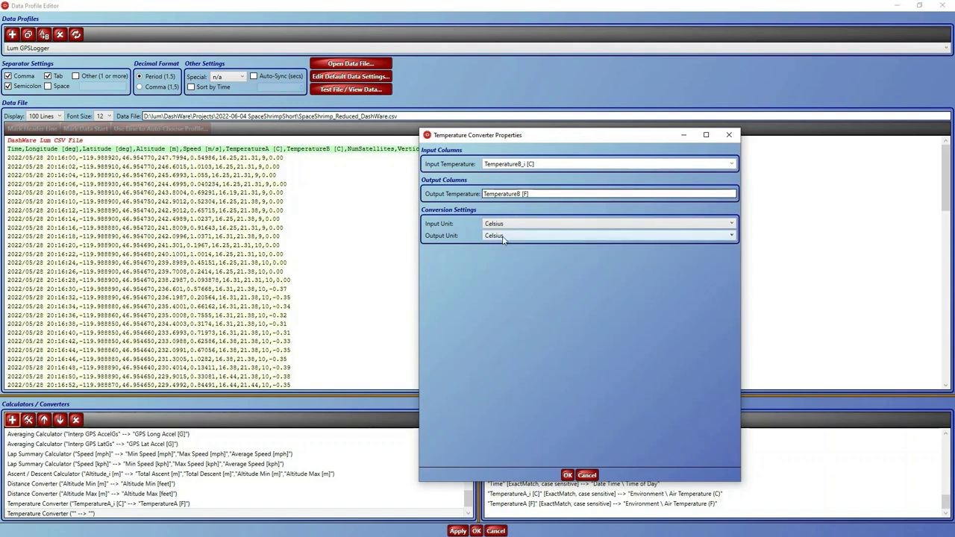
pyautogui.click(503, 235)
pyautogui.click(501, 249)
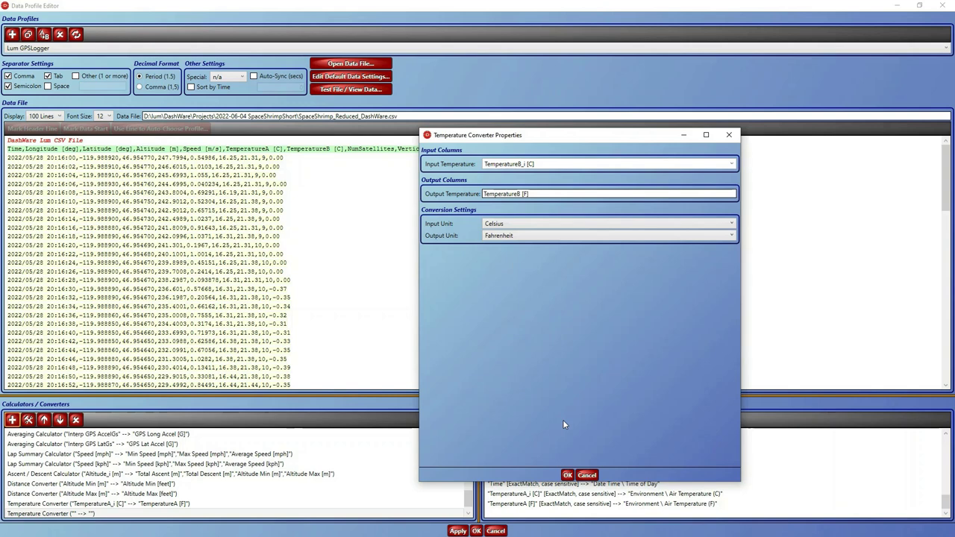
pyautogui.click(567, 476)
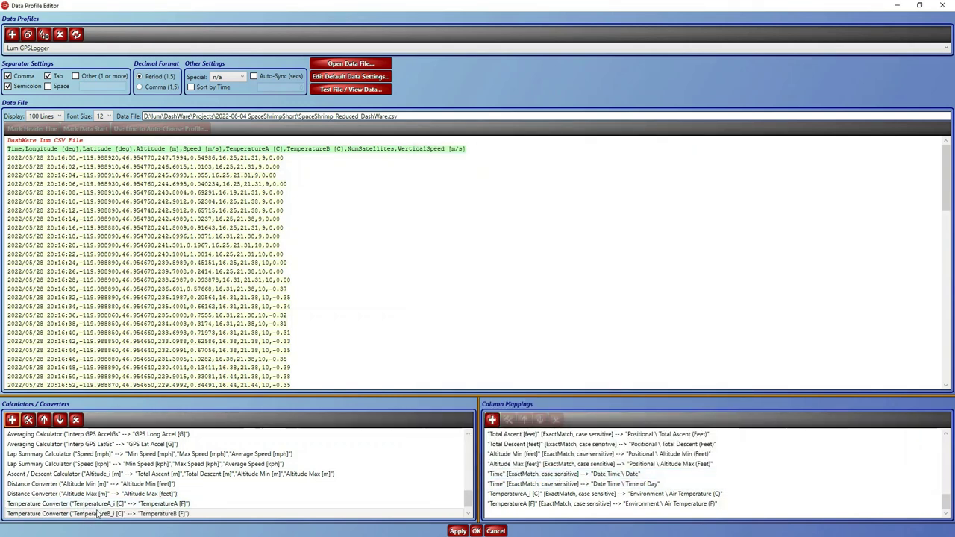
pyautogui.click(457, 531)
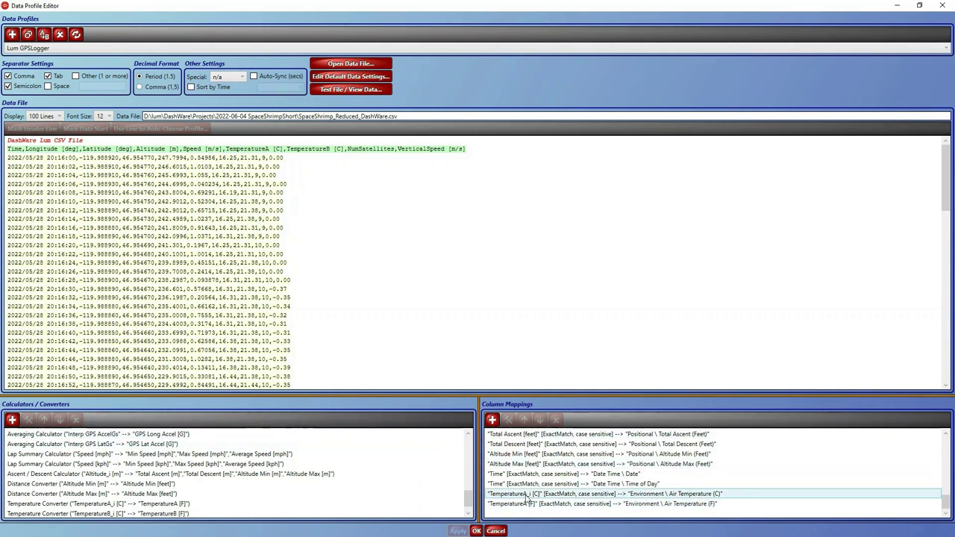
# - Add a column mapping from TemperatureB_i [C] to the Environment category's Track Temperature (C) data type
pyautogui.click(492, 421)
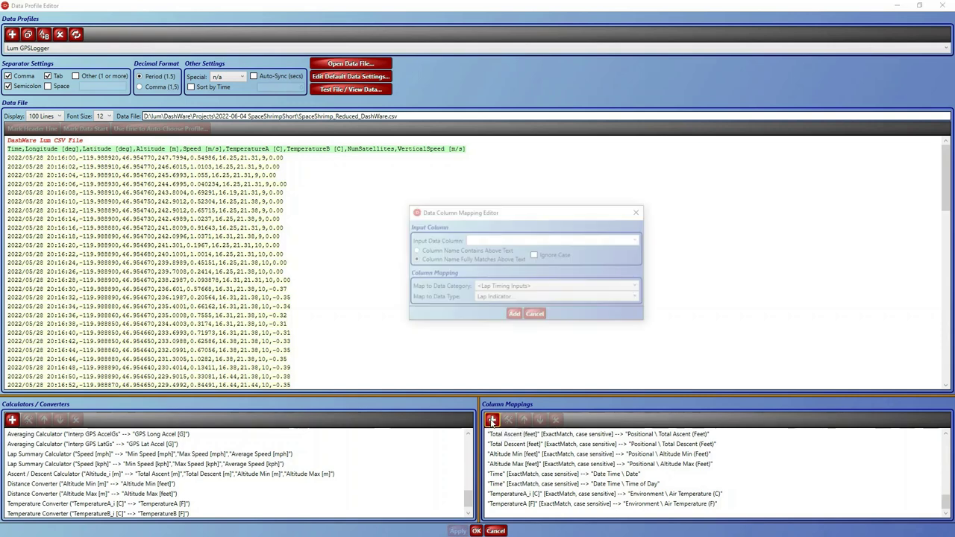
pyautogui.click(638, 241)
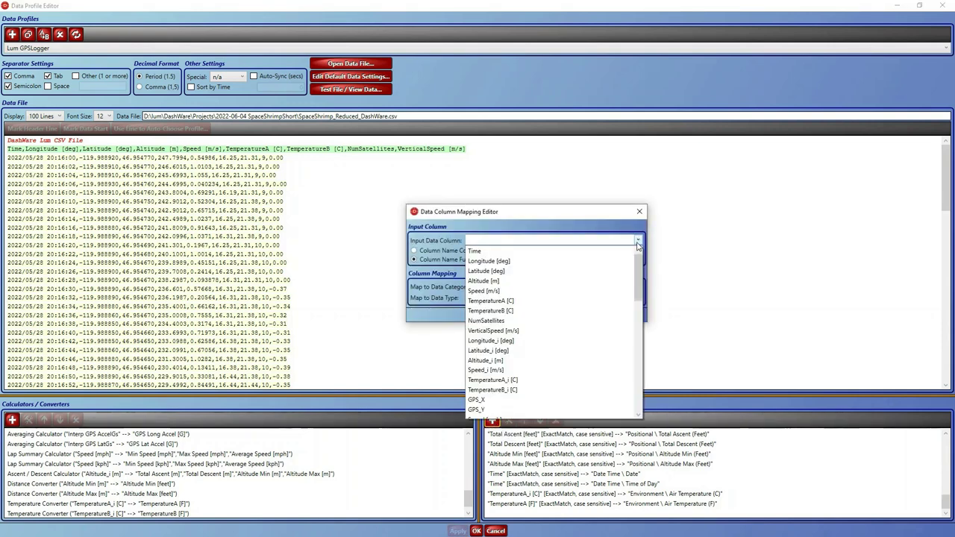
pyautogui.click(505, 391)
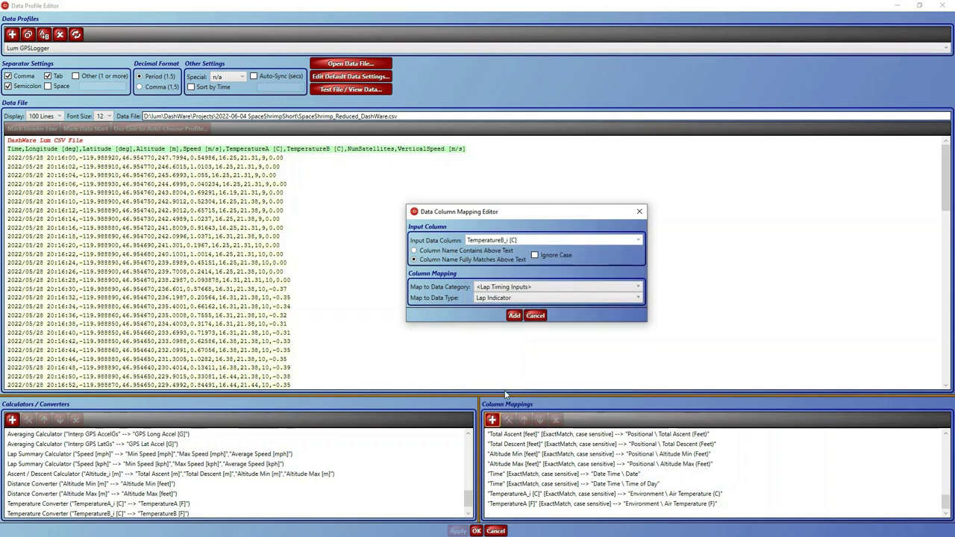
pyautogui.click(524, 287)
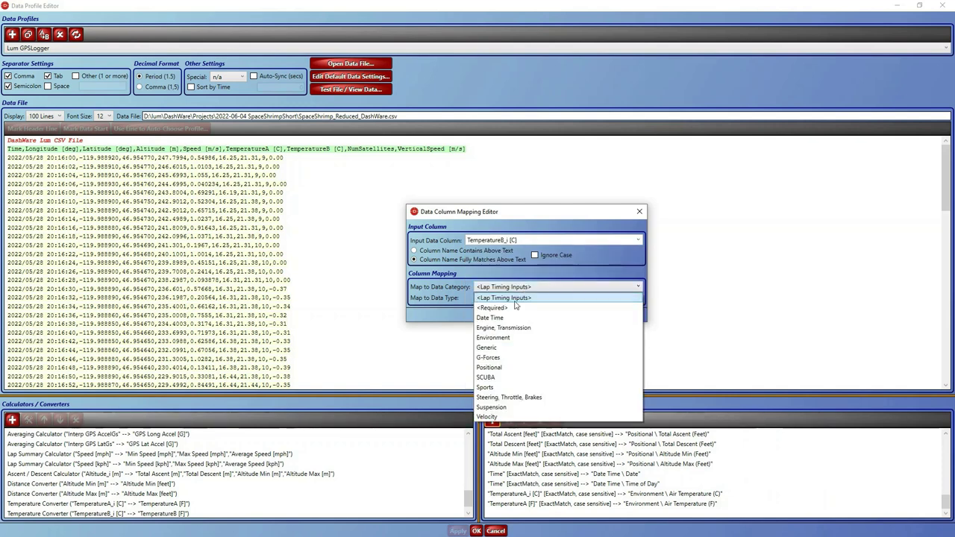
pyautogui.click(499, 338)
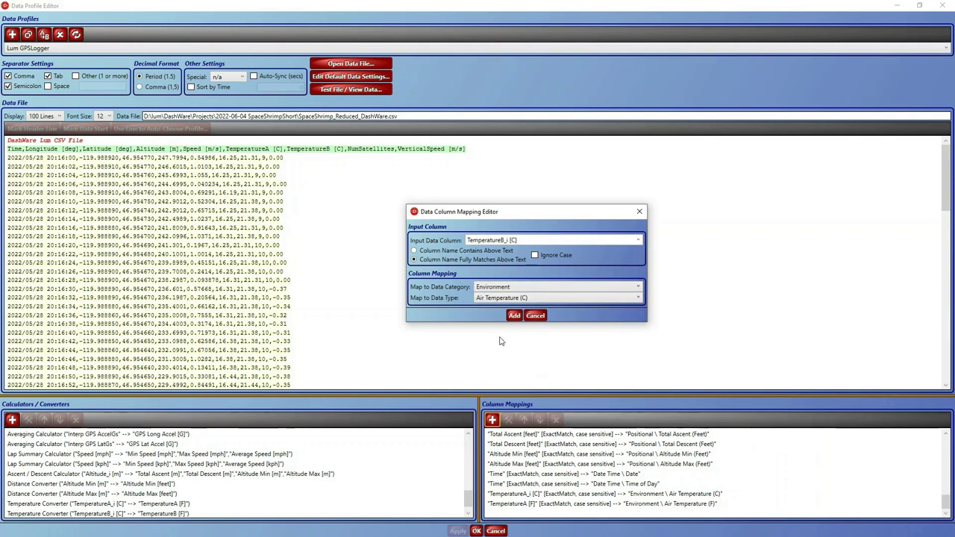
pyautogui.click(511, 298)
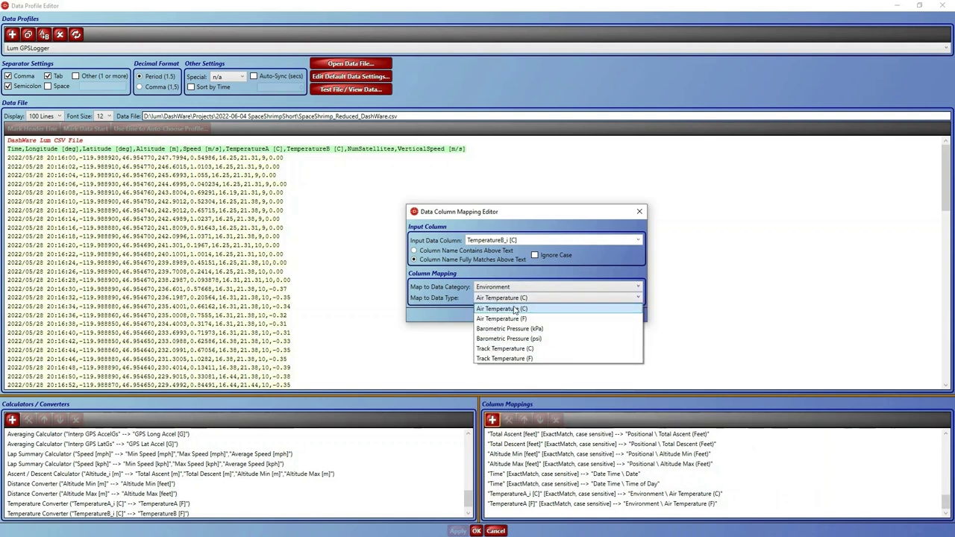
pyautogui.click(506, 349)
pyautogui.click(516, 315)
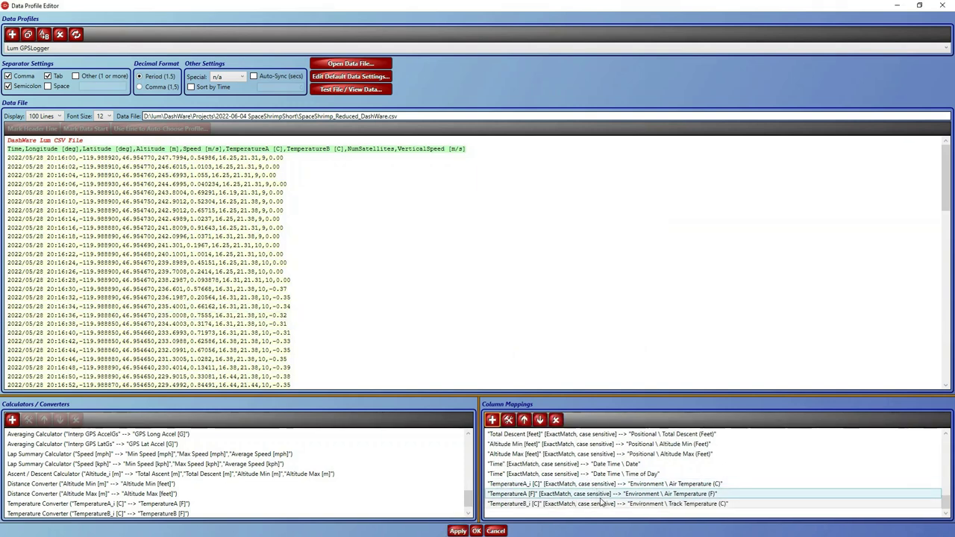
pyautogui.click(557, 484)
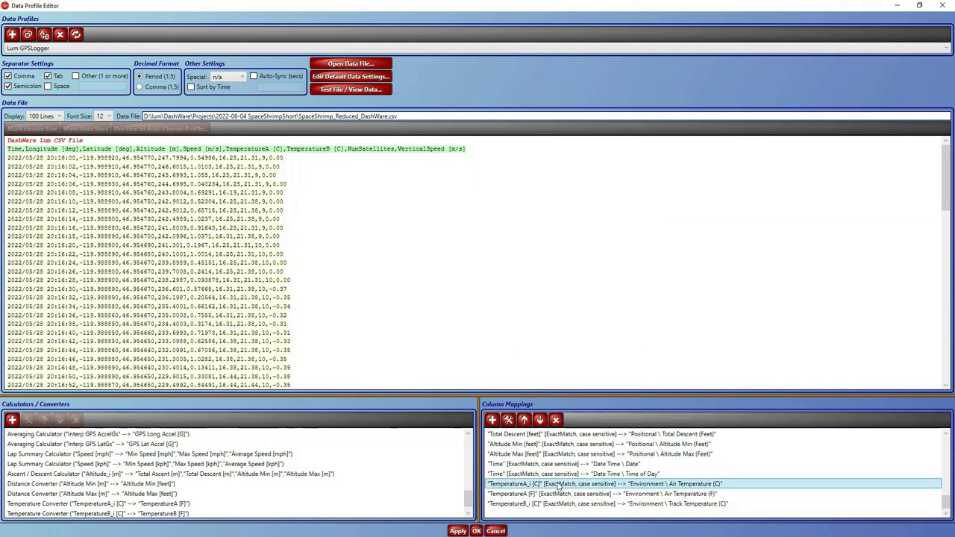
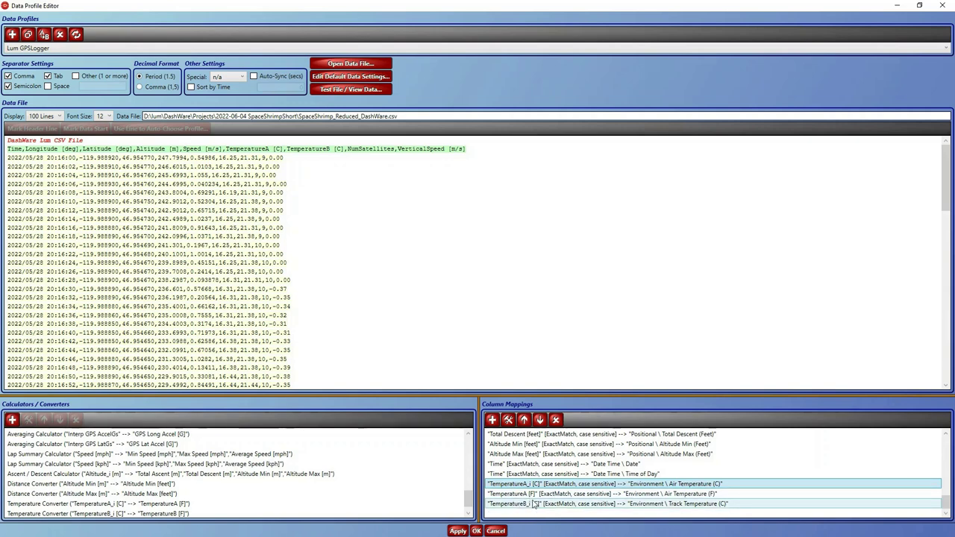
# - Start another column mapping below the existing ones, with TemperatureB [F] as its input data column
pyautogui.click(533, 505)
pyautogui.click(492, 420)
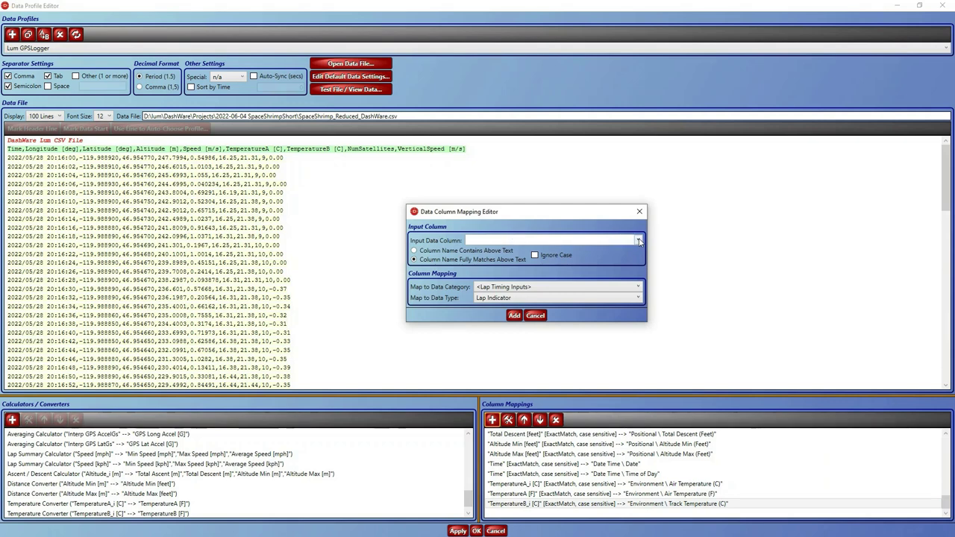
pyautogui.click(639, 241)
pyautogui.scroll(-5, 536, 347)
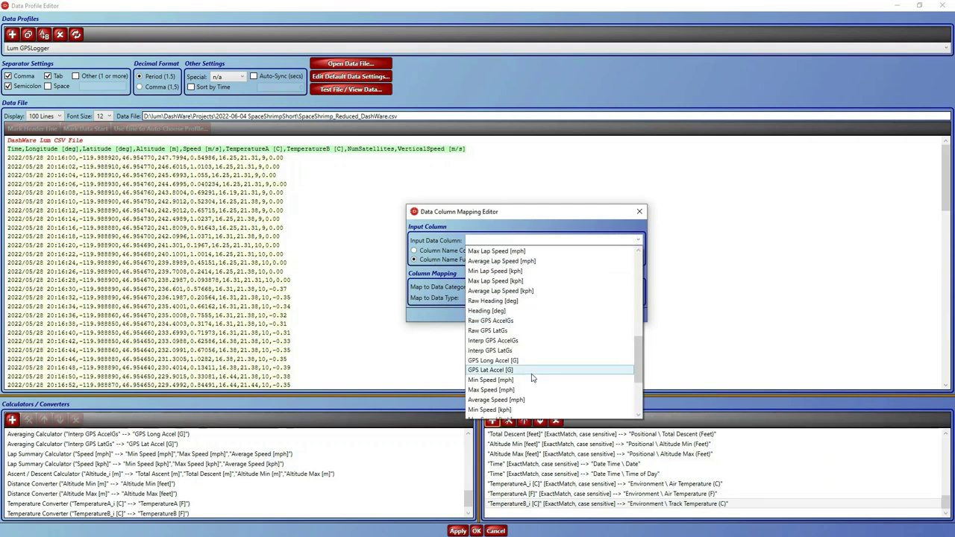
pyautogui.scroll(-3, 533, 378)
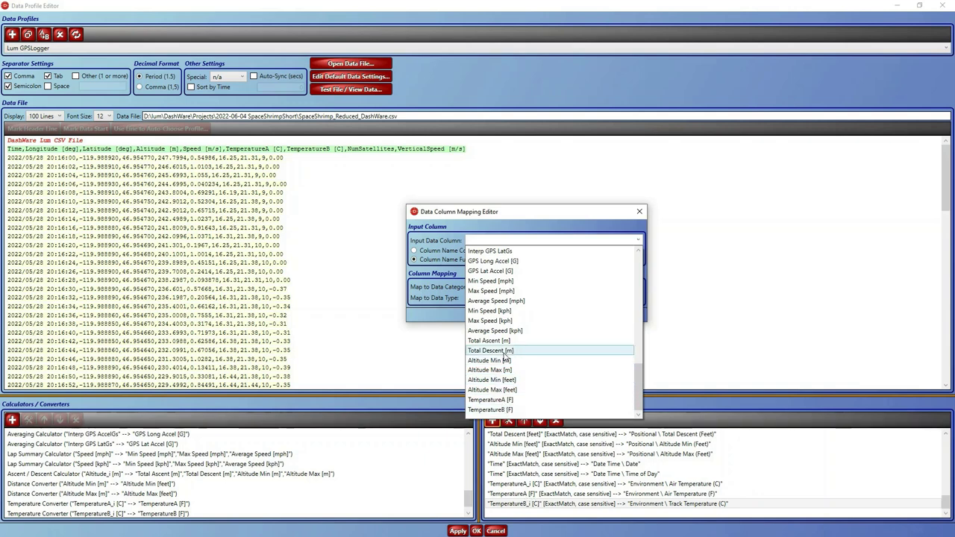
pyautogui.click(505, 410)
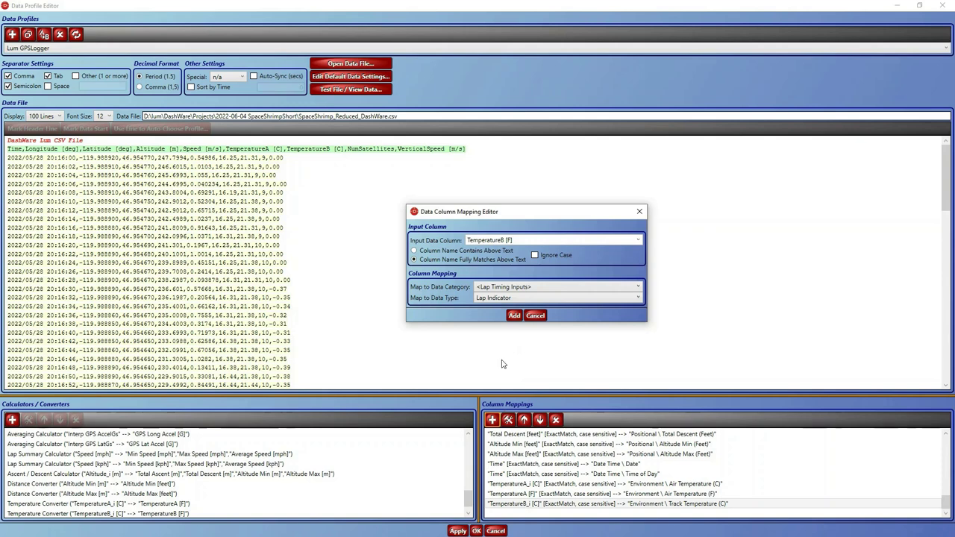
# - Map the TemperatureB [F] column to Environment, Track Temperature (F), add the mapping and apply the profile changes
pyautogui.click(613, 293)
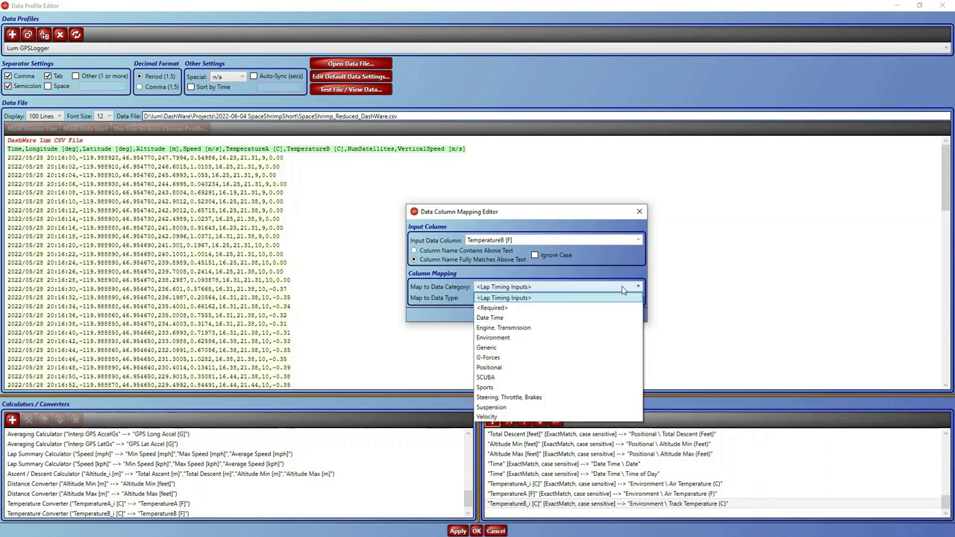
pyautogui.click(515, 335)
pyautogui.click(517, 299)
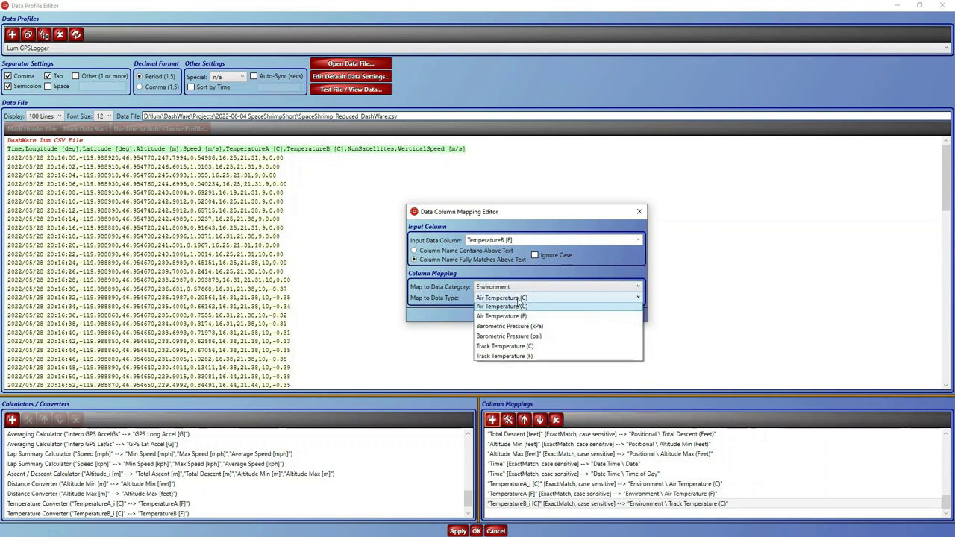
pyautogui.click(505, 359)
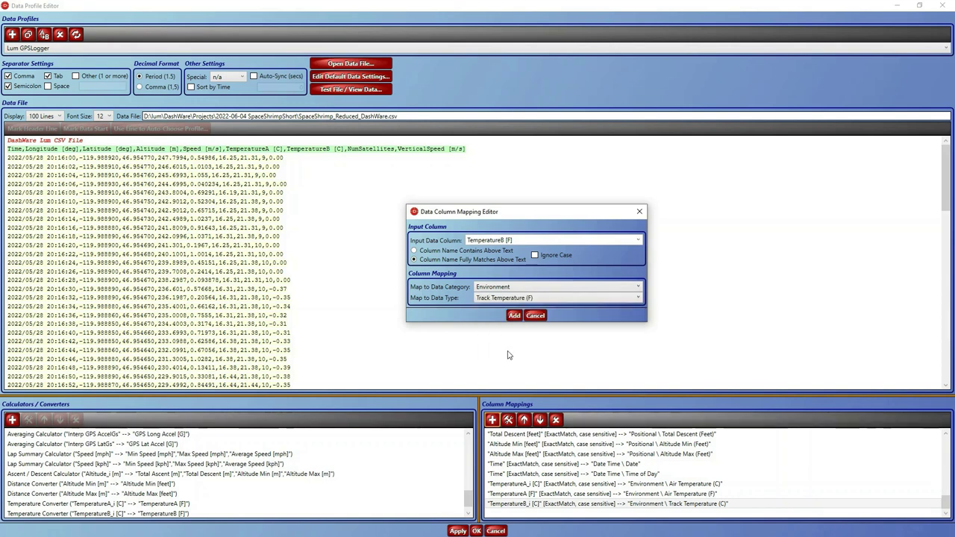
pyautogui.click(514, 317)
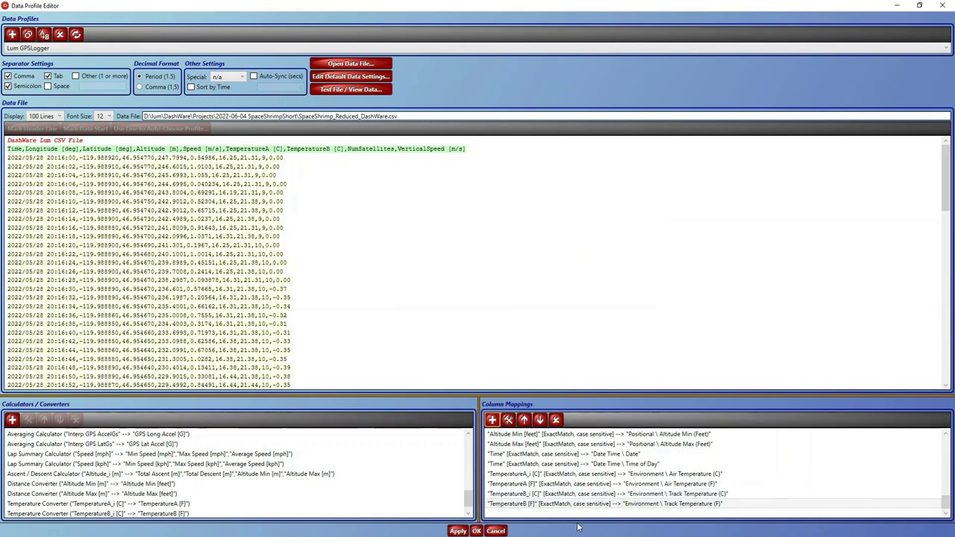
pyautogui.click(554, 486)
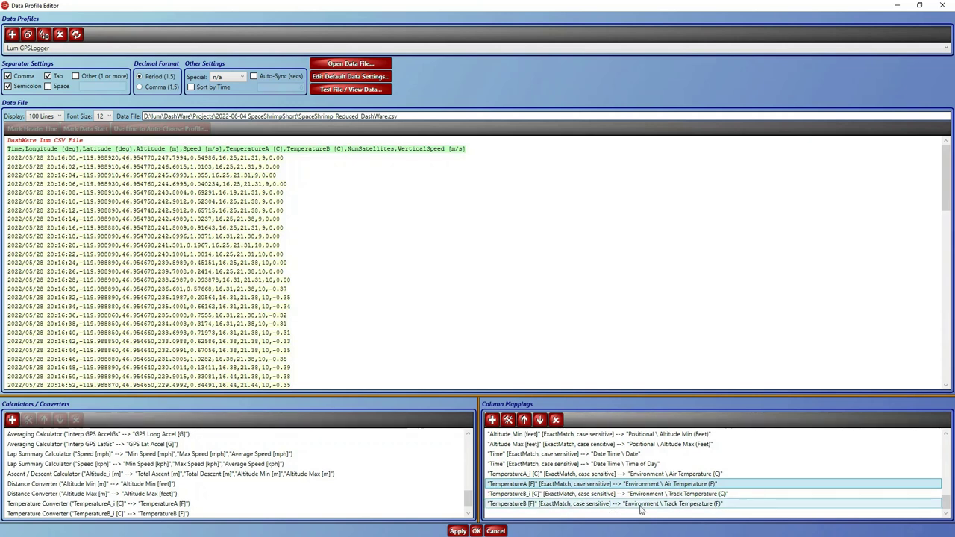
pyautogui.click(457, 531)
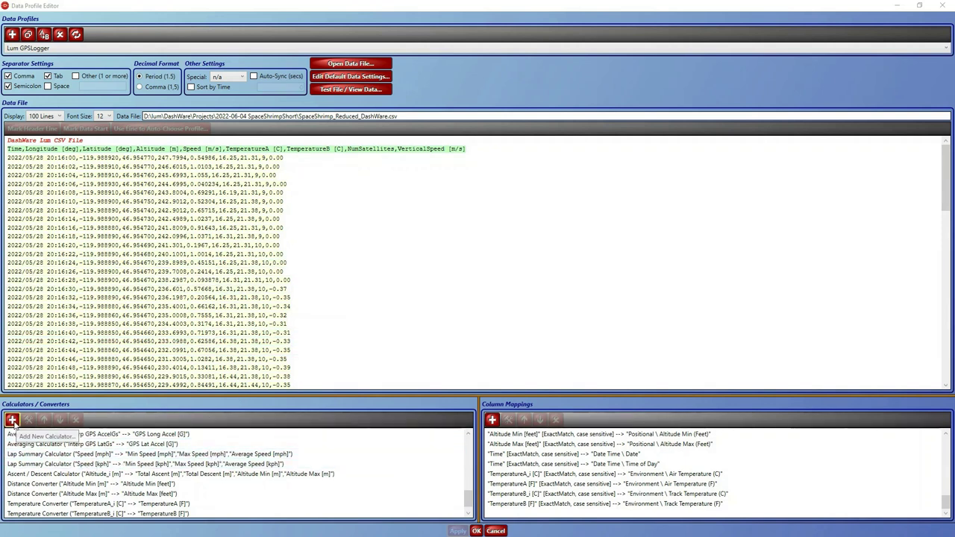
# - Add a Linear Interpolator calculator with NumSatellites as its input and NumSatellites_i as its output
pyautogui.click(12, 421)
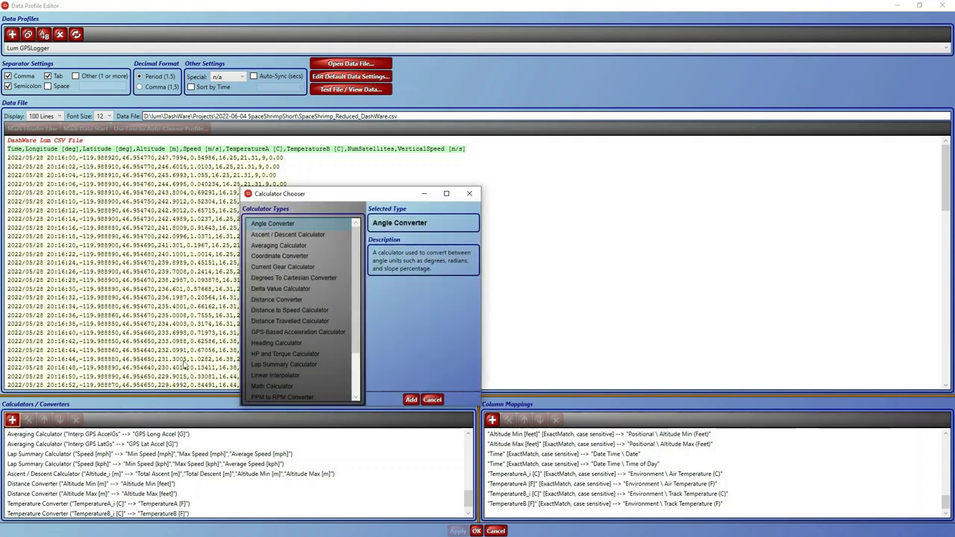
pyautogui.click(272, 376)
pyautogui.click(410, 400)
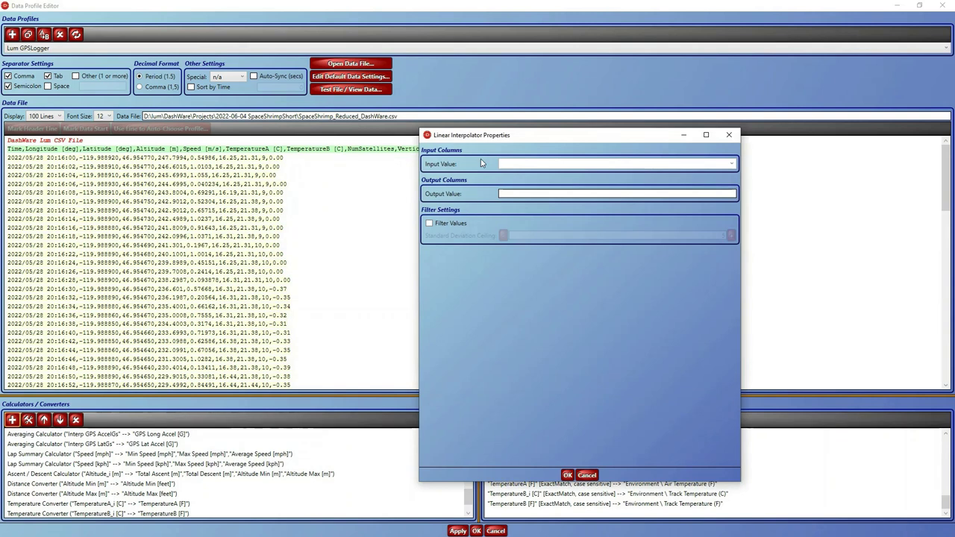
pyautogui.click(731, 164)
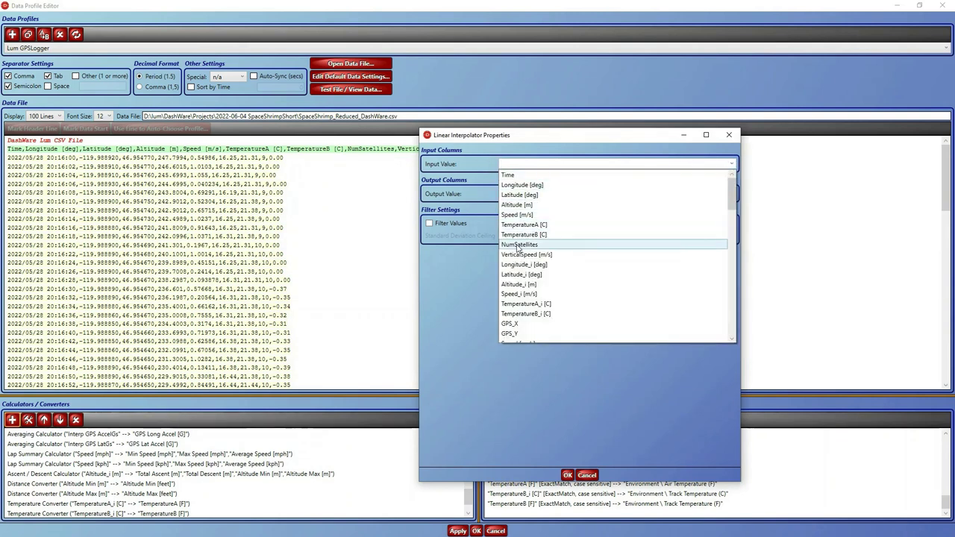
pyautogui.click(518, 246)
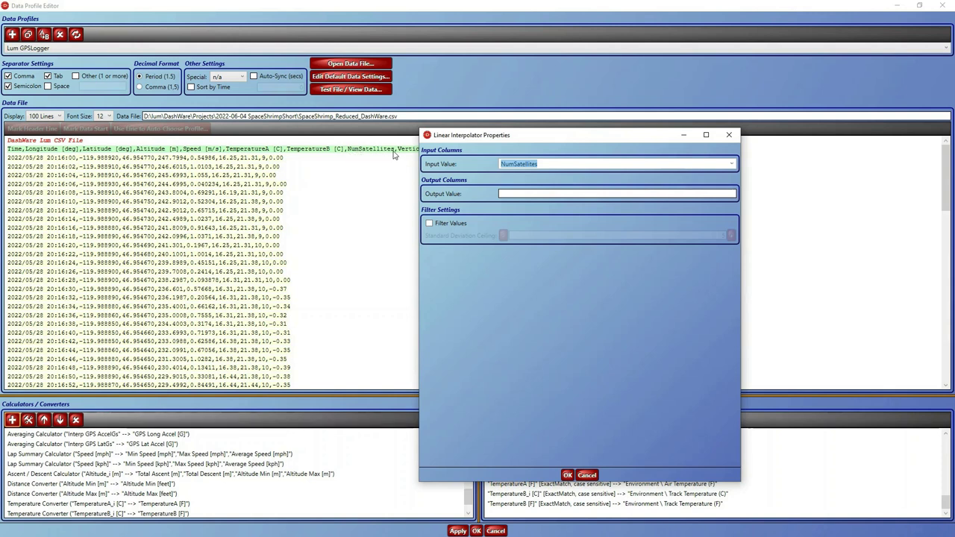
pyautogui.click(726, 193)
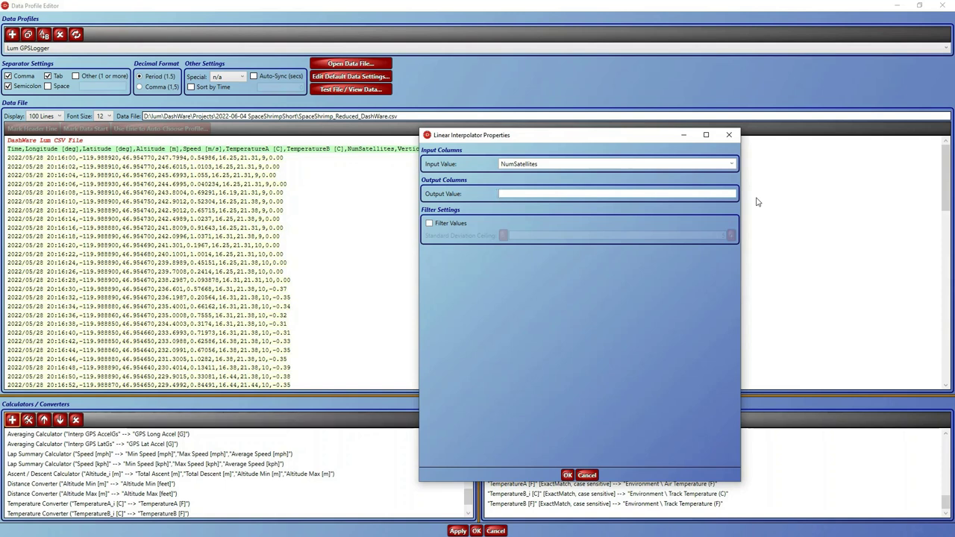
pyautogui.write('NumberSat')
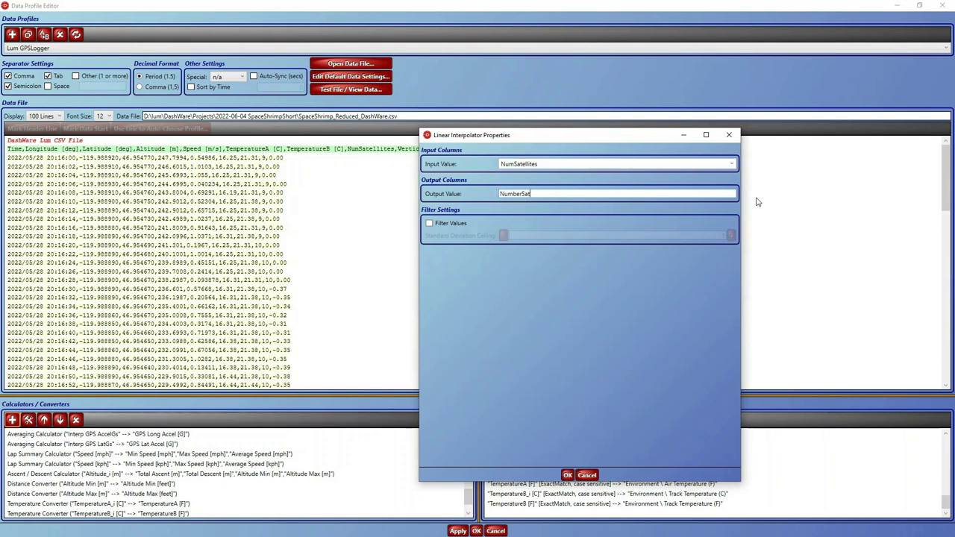
pyautogui.write('elli')
pyautogui.hotkey('ctrl', 'a')
pyautogui.write('N')
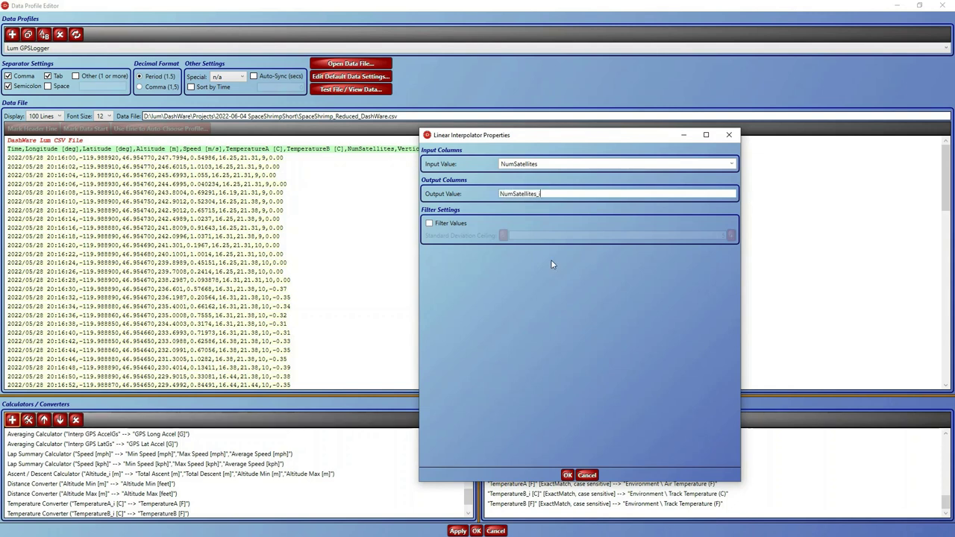
pyautogui.click(567, 475)
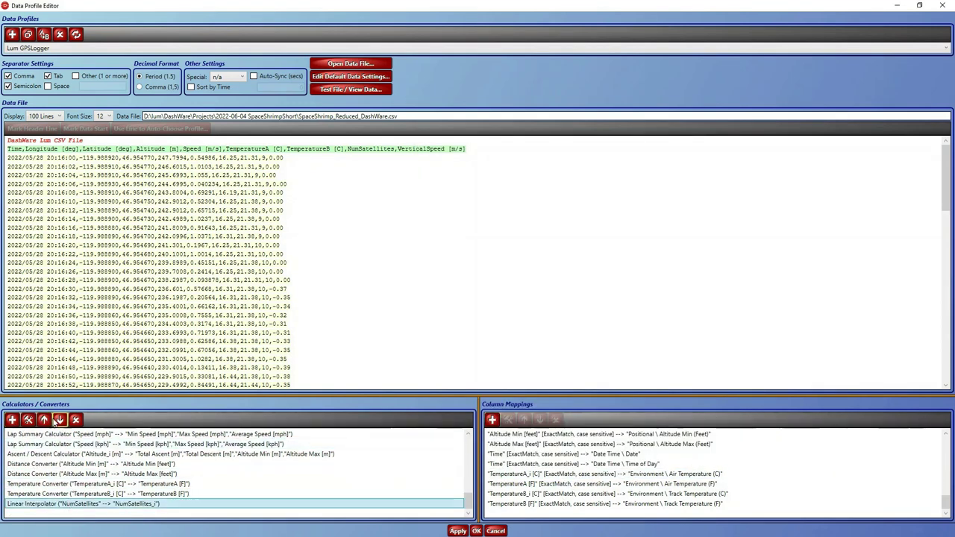
# - Move the NumSatellites linear interpolator up the calculator list until it sits directly below the TemperatureB interpolator
pyautogui.click(44, 420)
pyautogui.click(44, 420)
pyautogui.click(44, 420)
pyautogui.click(44, 420)
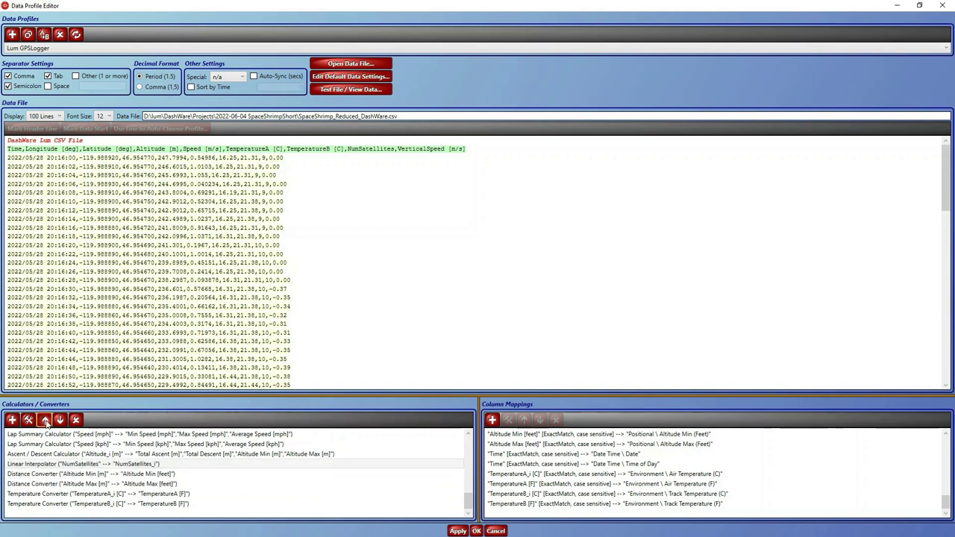
pyautogui.click(44, 420)
pyautogui.click(44, 419)
pyautogui.click(44, 420)
pyautogui.click(45, 421)
pyautogui.scroll(3, 75, 466)
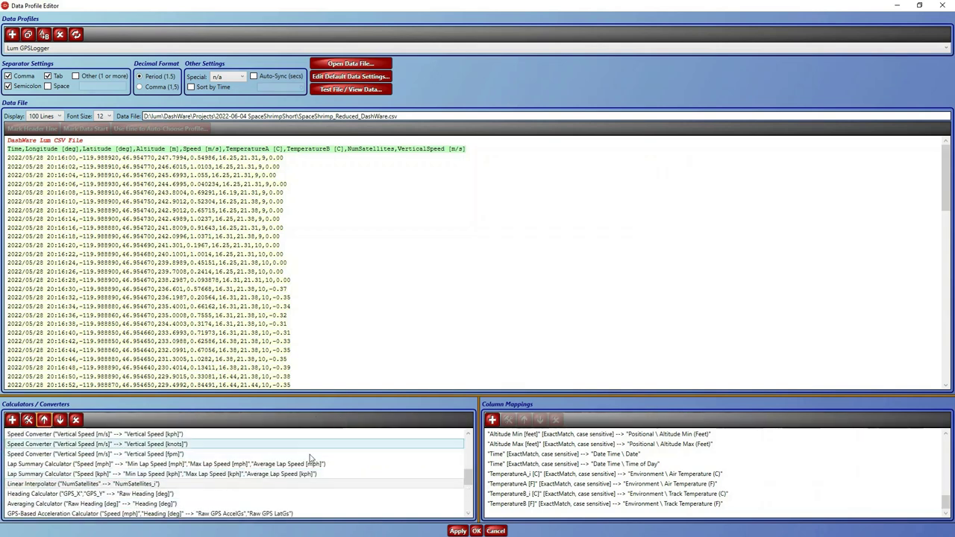
pyautogui.click(45, 420)
pyautogui.click(45, 420)
pyautogui.click(45, 420)
pyautogui.click(44, 420)
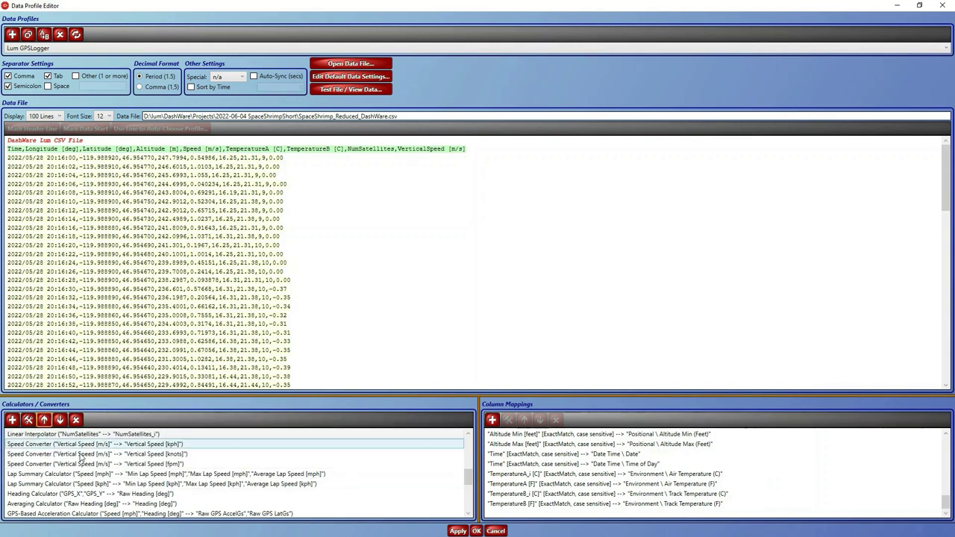
pyautogui.click(44, 420)
pyautogui.click(45, 420)
pyautogui.click(44, 420)
pyautogui.click(45, 420)
pyautogui.click(45, 420)
pyautogui.click(45, 420)
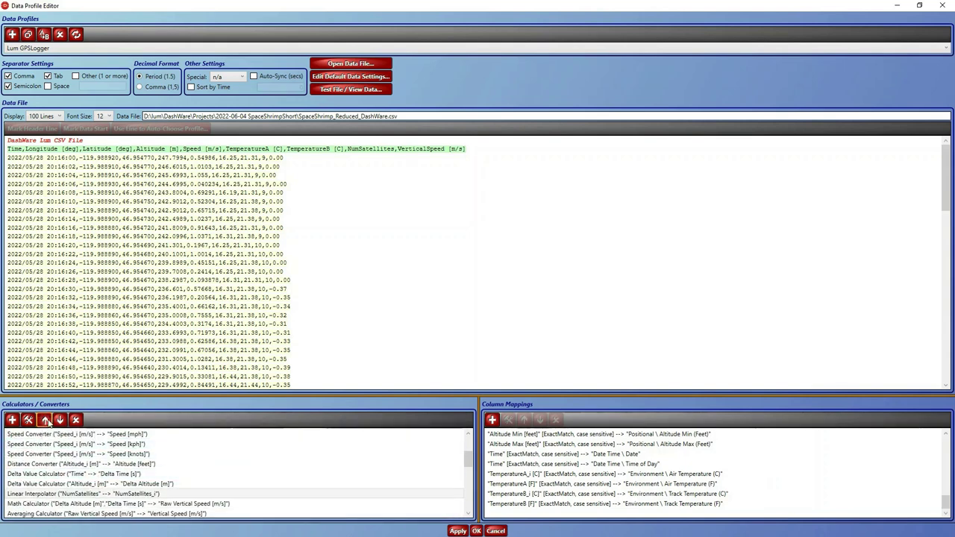
pyautogui.scroll(2, 82, 481)
pyautogui.scroll(2, 82, 481)
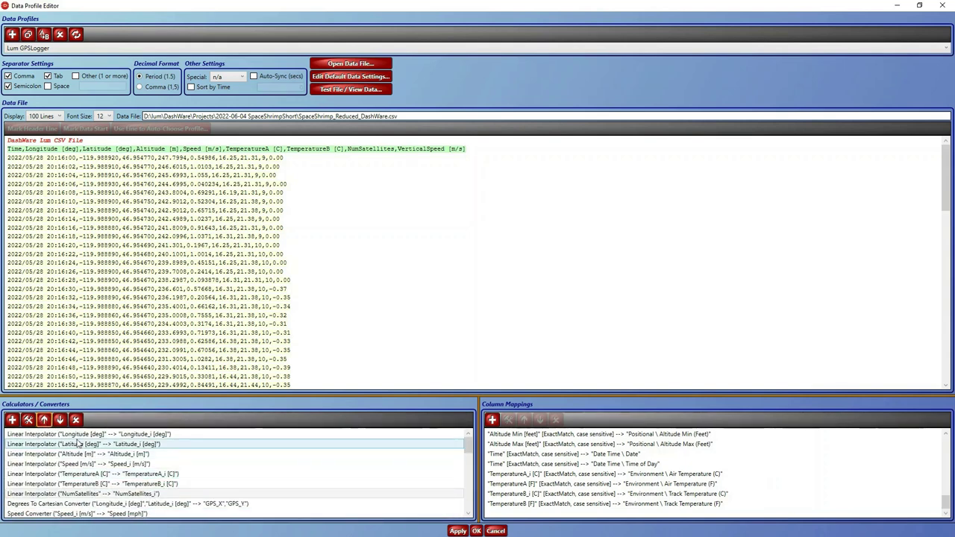
pyautogui.click(78, 485)
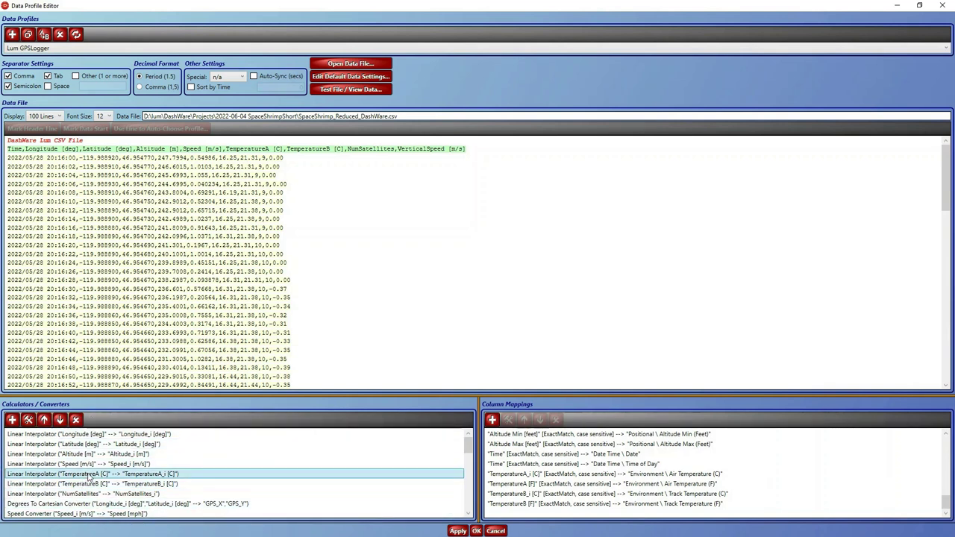
pyautogui.click(94, 494)
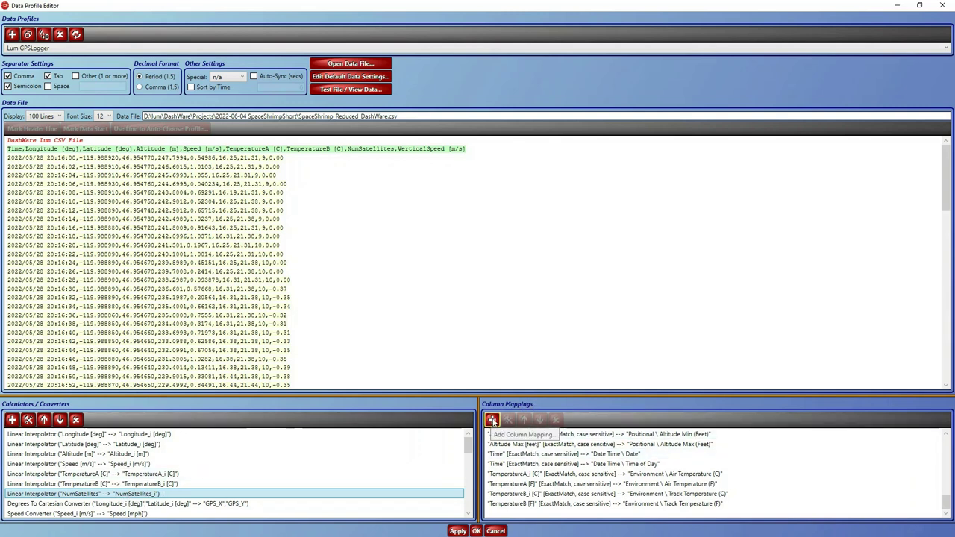
# - Add a column mapping from NumSatellites_i to the Positional category with the Satellite Count data type
pyautogui.click(492, 420)
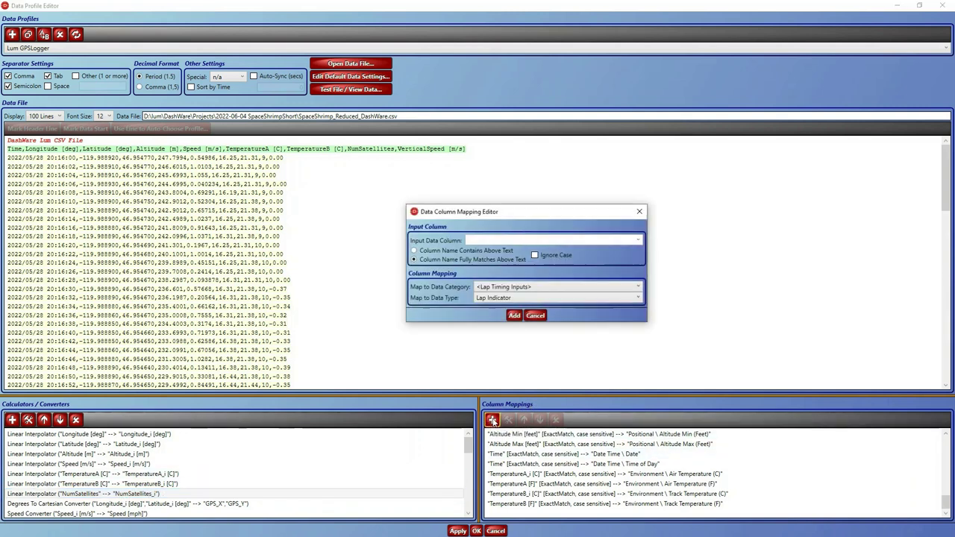
pyautogui.click(640, 243)
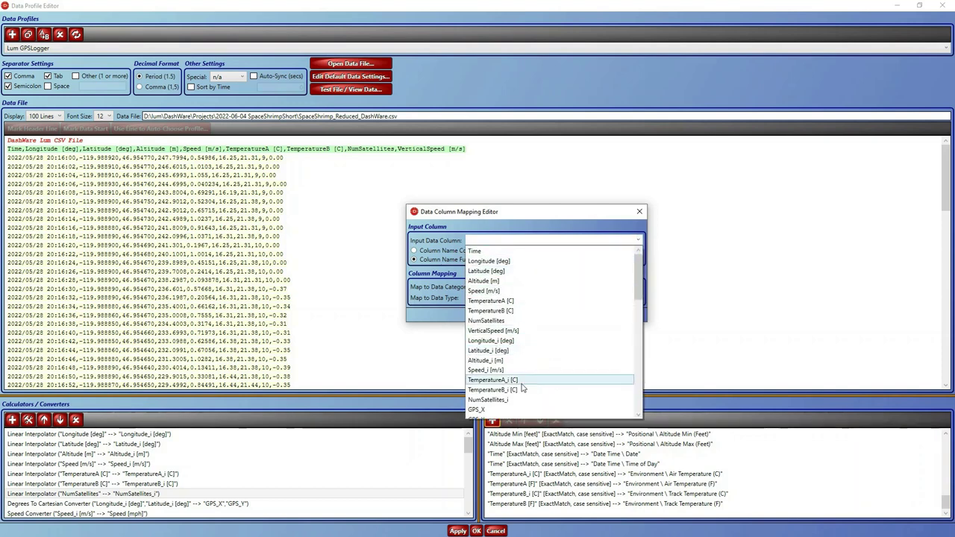
pyautogui.click(506, 402)
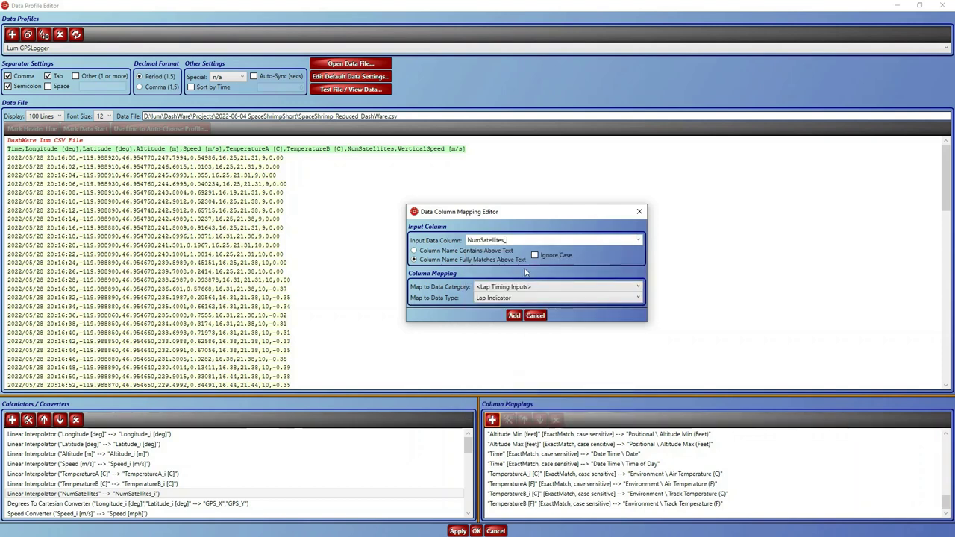
pyautogui.click(570, 288)
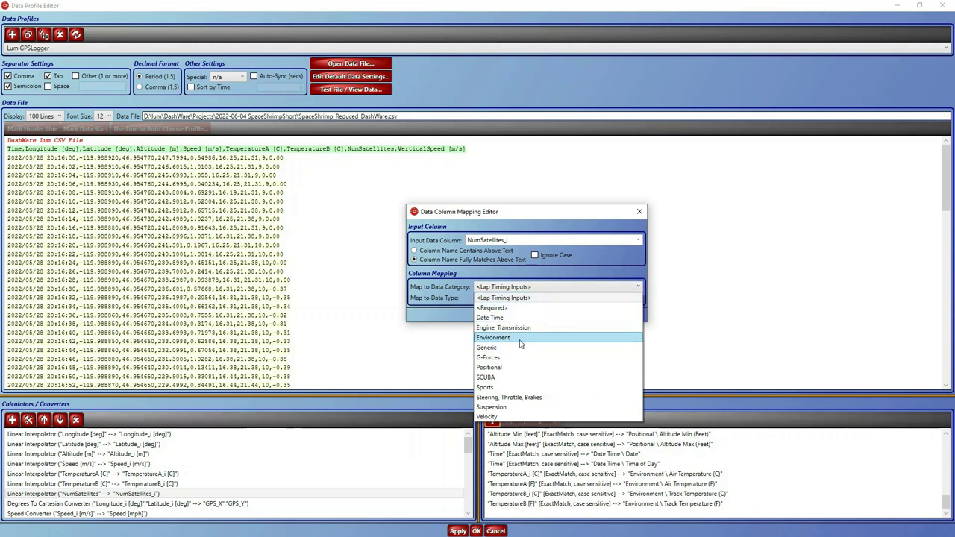
pyautogui.click(522, 367)
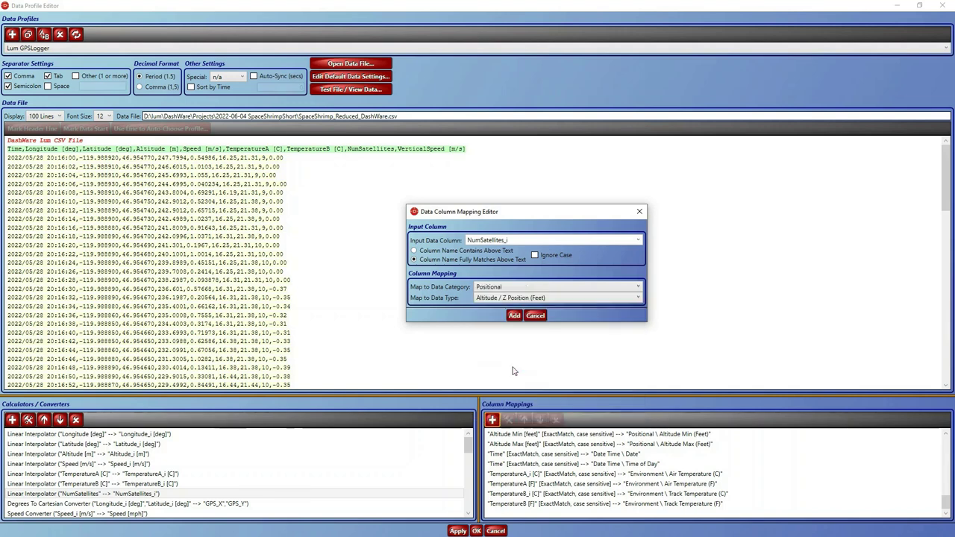
pyautogui.click(532, 297)
pyautogui.scroll(-5, 548, 418)
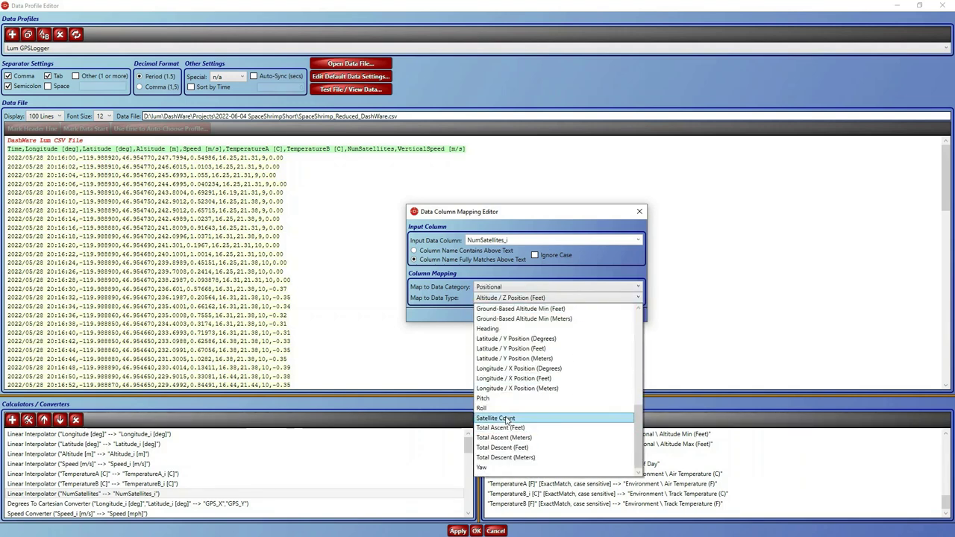
pyautogui.click(507, 419)
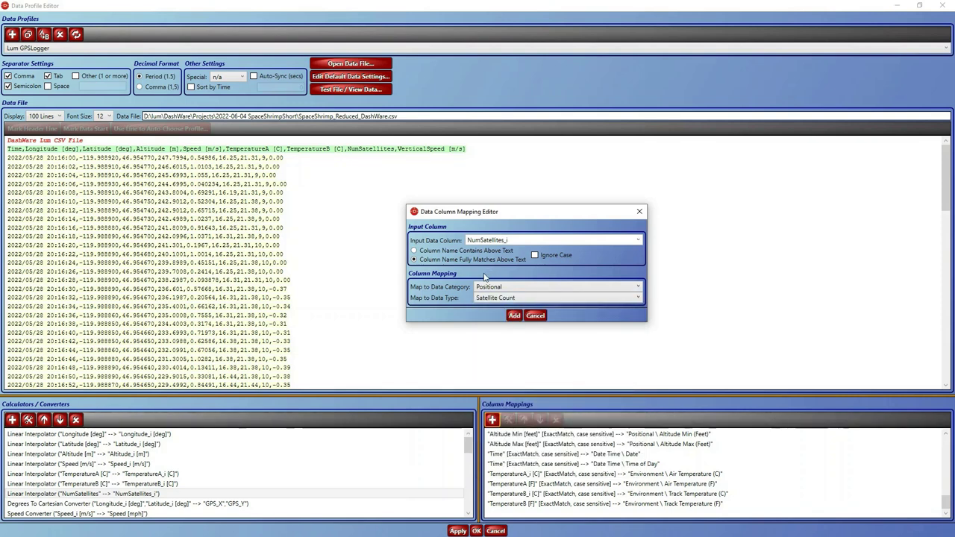
pyautogui.click(514, 316)
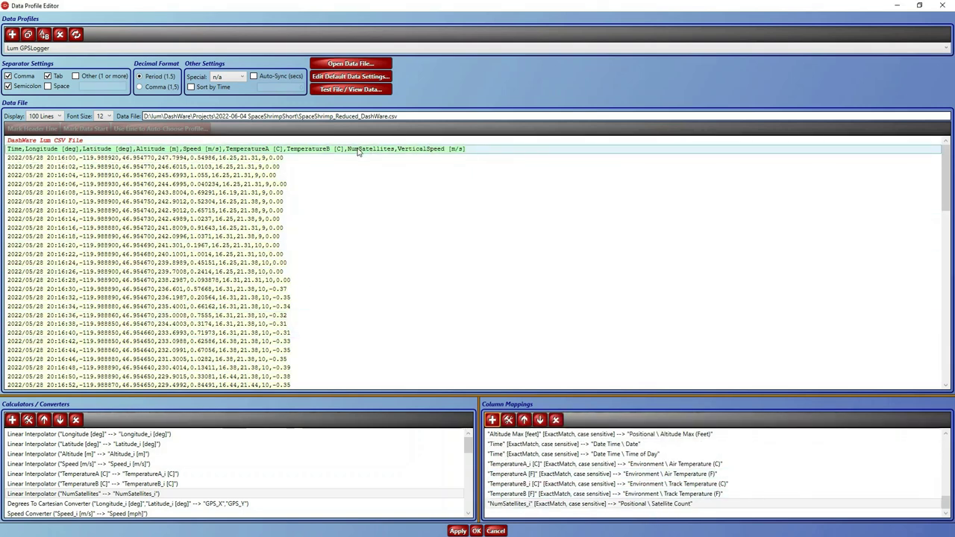
# - Start a new Linear Interpolator calculator with VerticalSpeed [m/s] from the CSV as its input value
pyautogui.click(418, 154)
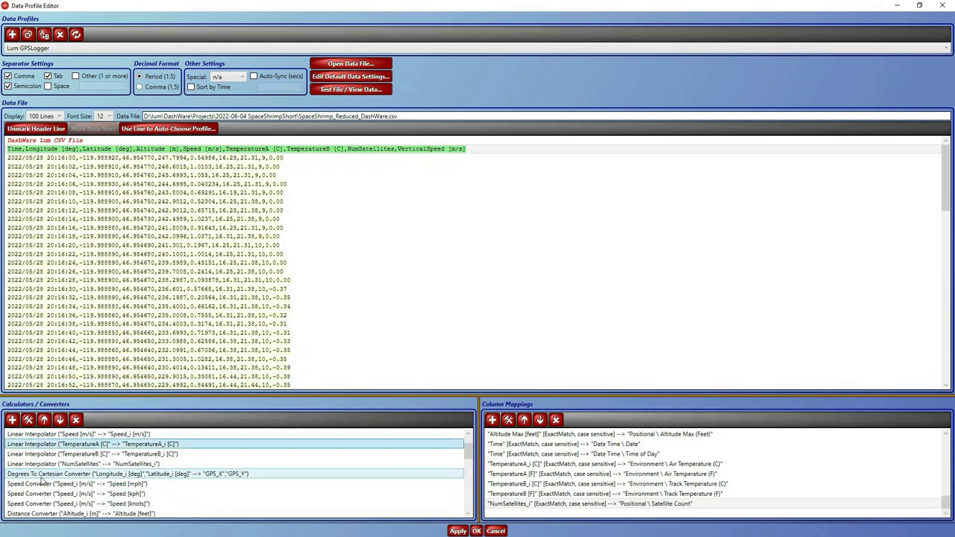
pyautogui.scroll(-3, 88, 457)
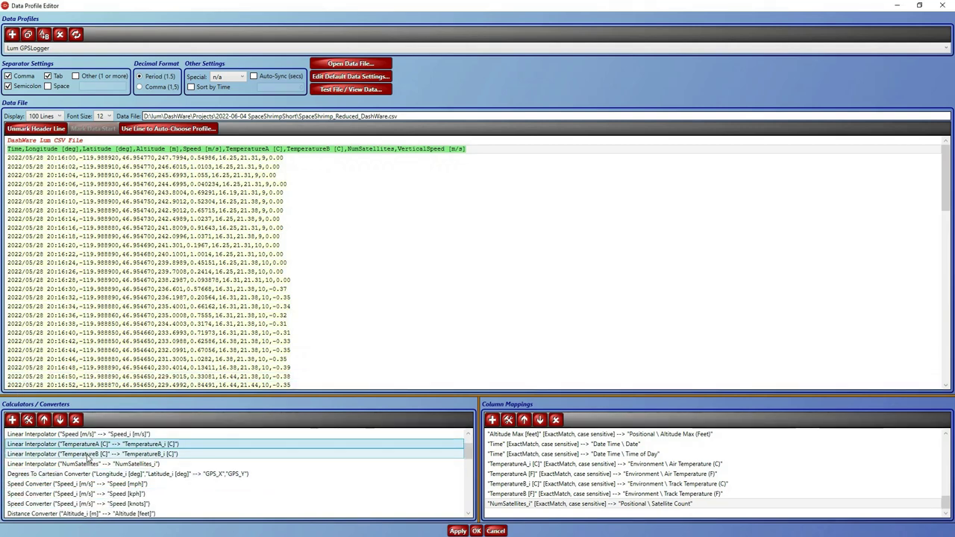
pyautogui.click(149, 484)
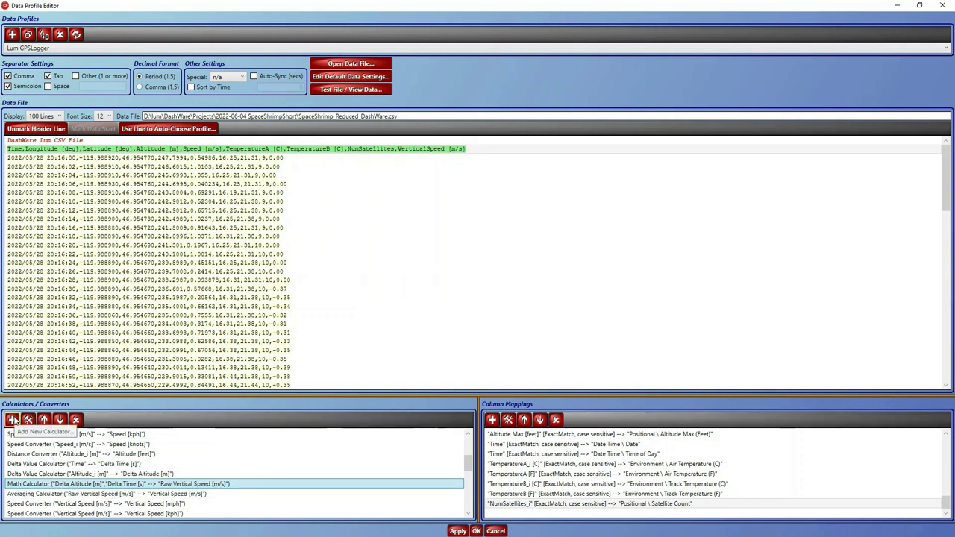
pyautogui.click(12, 420)
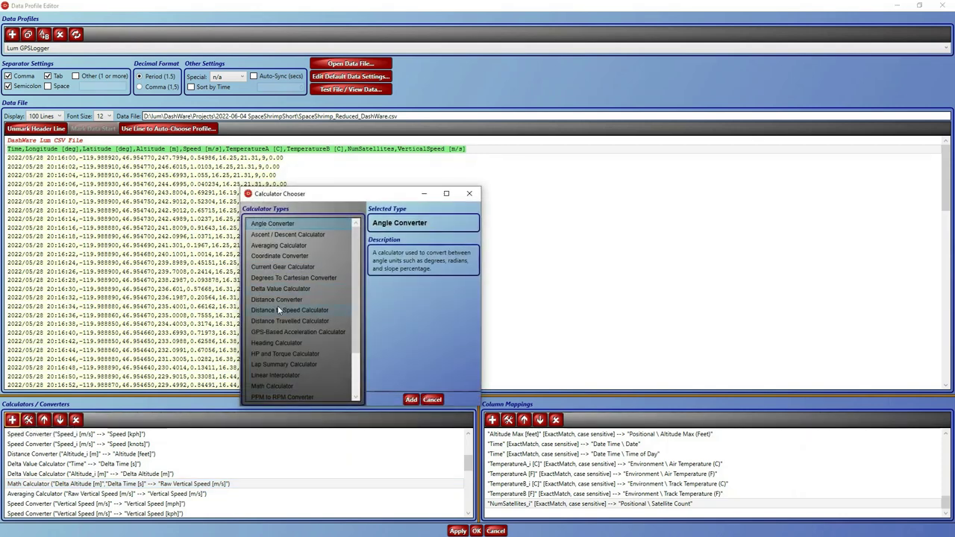
pyautogui.click(268, 375)
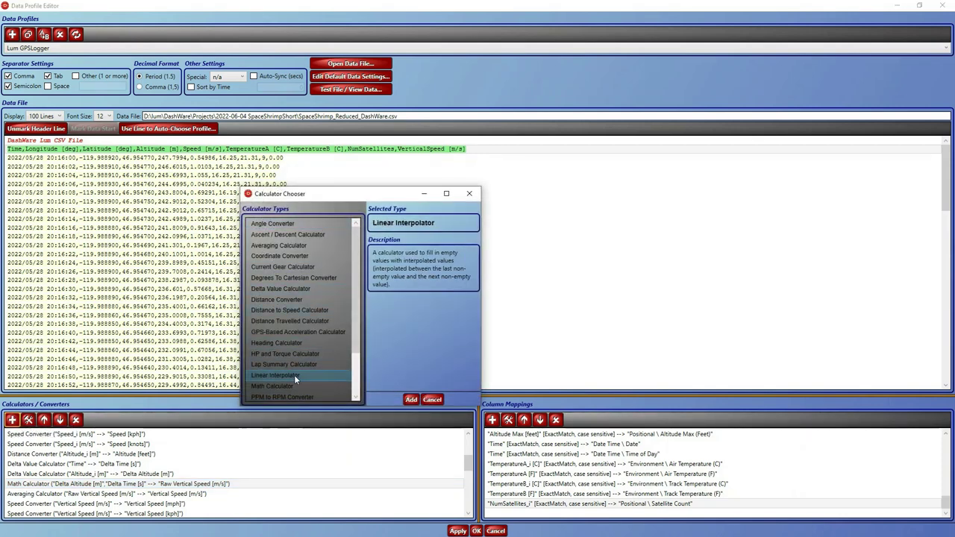
pyautogui.click(411, 399)
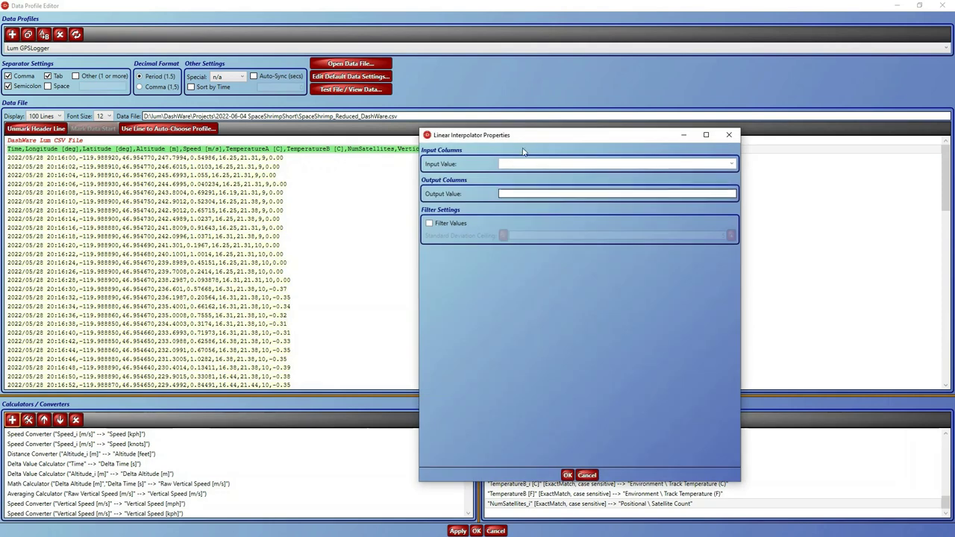
pyautogui.click(731, 163)
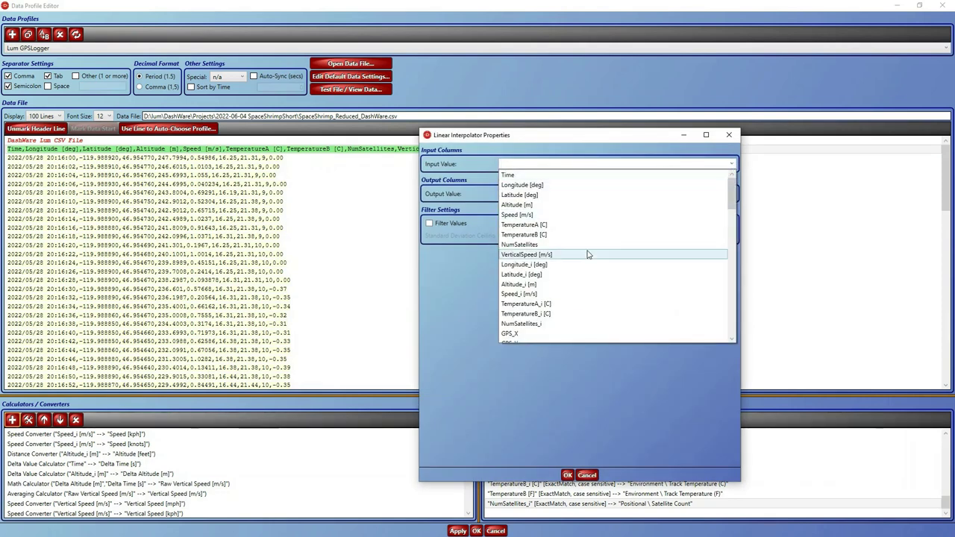
pyautogui.click(477, 136)
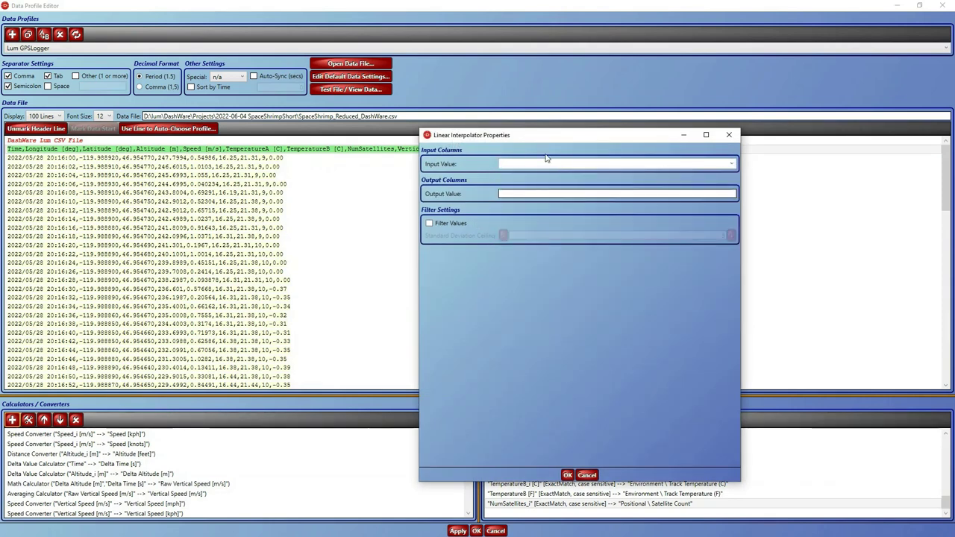
pyautogui.moveTo(538, 139); pyautogui.dragTo(520, 172)
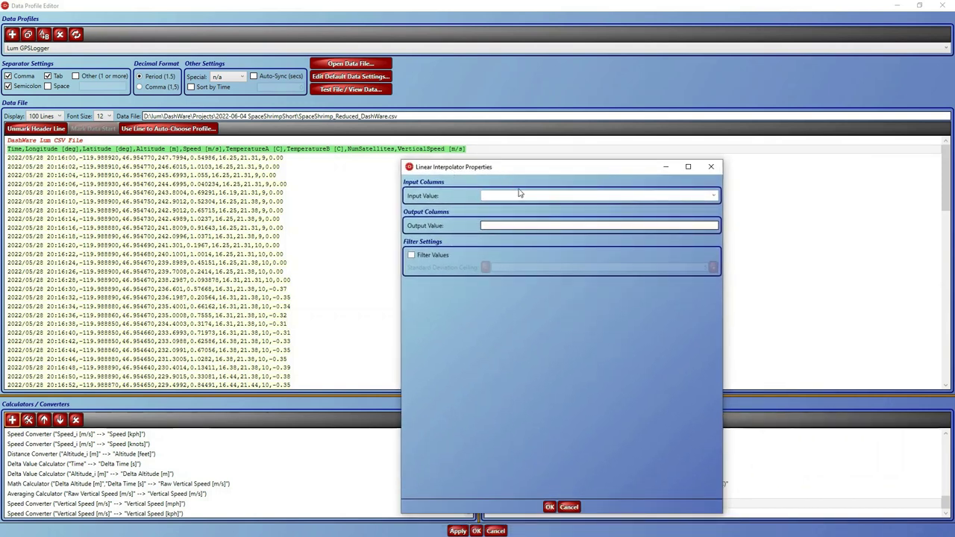
pyautogui.click(712, 195)
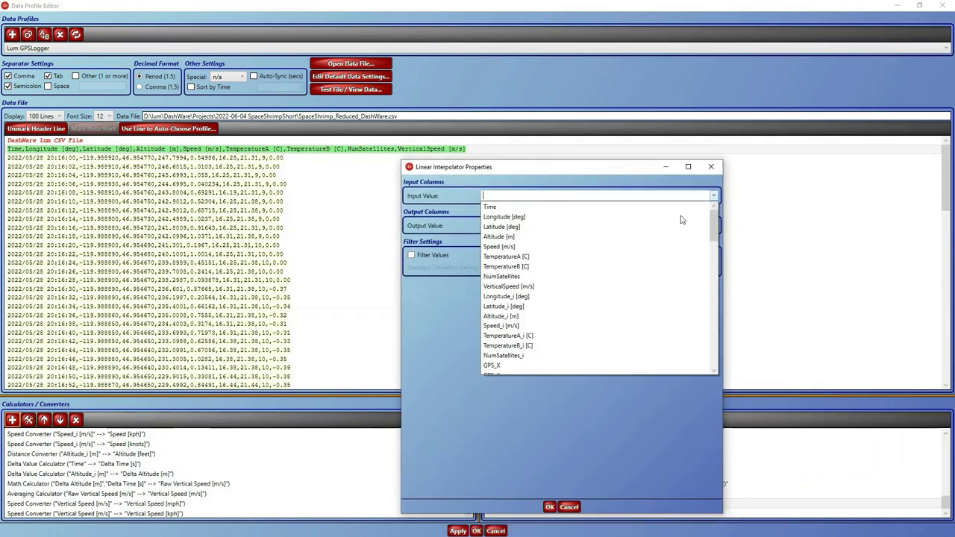
pyautogui.click(509, 287)
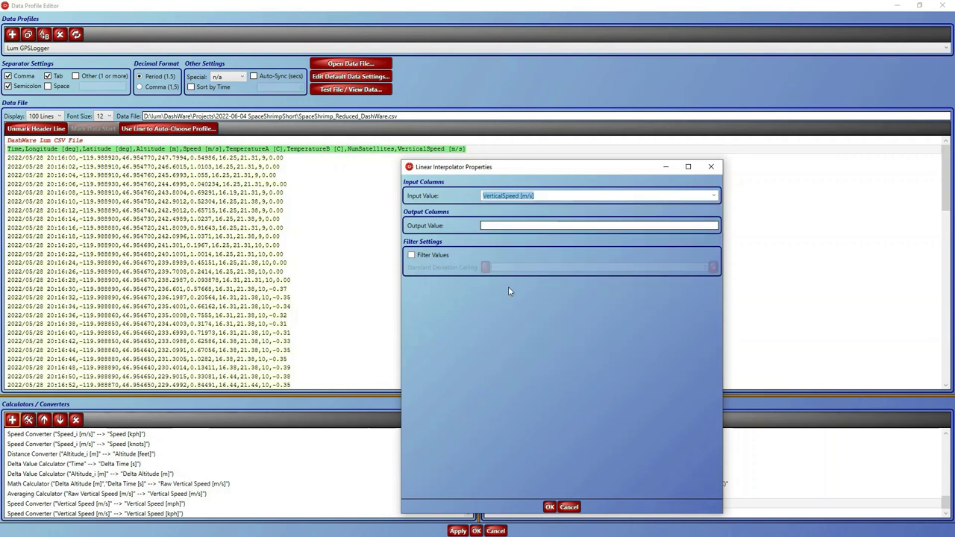
# - Name the interpolator's output value Raw Vertical Speed [m/s] and add the calculator to the profile
pyautogui.click(504, 226)
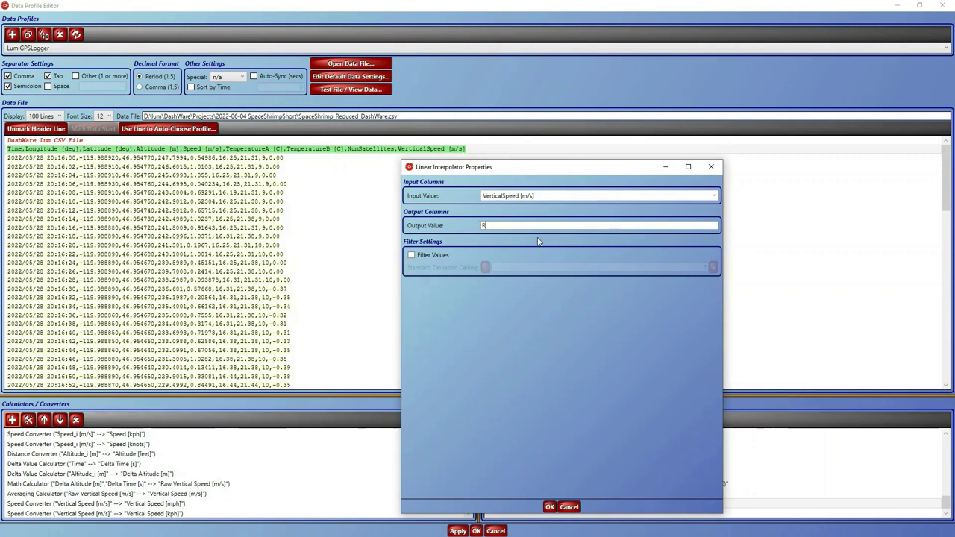
pyautogui.write('Raw Vertical Speed [m/s')
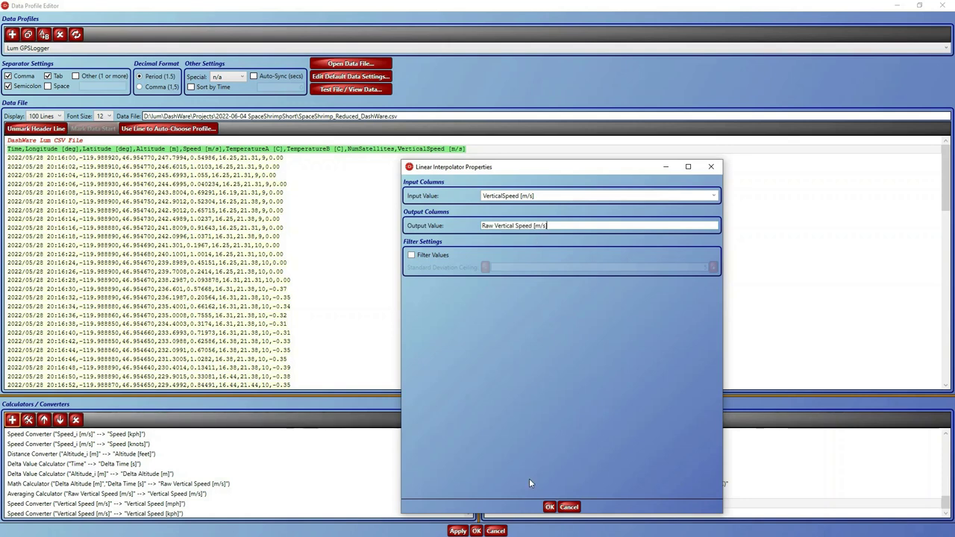
pyautogui.click(548, 507)
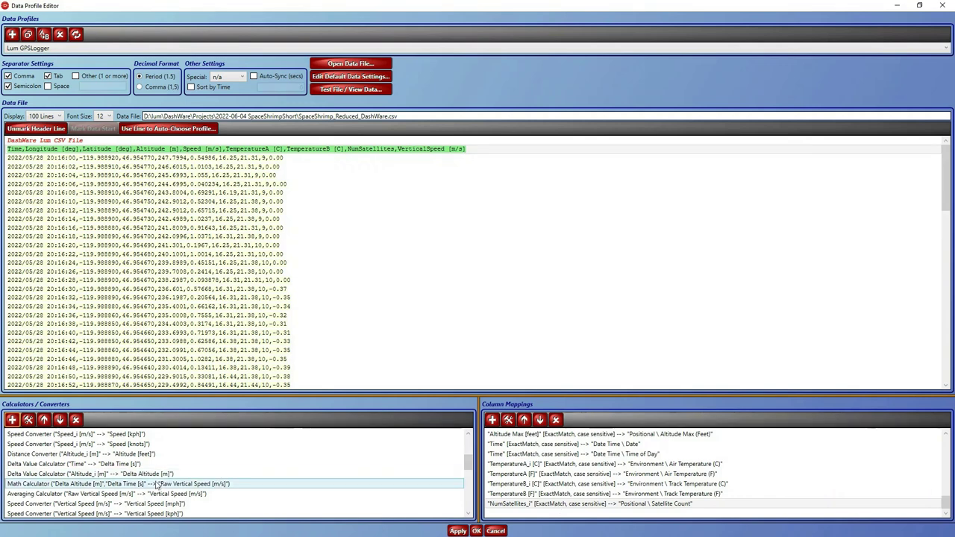
# - Move the VerticalSpeed linear interpolator up the calculator list until it sits directly below the Raw Vertical Speed Math Calculator
pyautogui.scroll(-3, 161, 489)
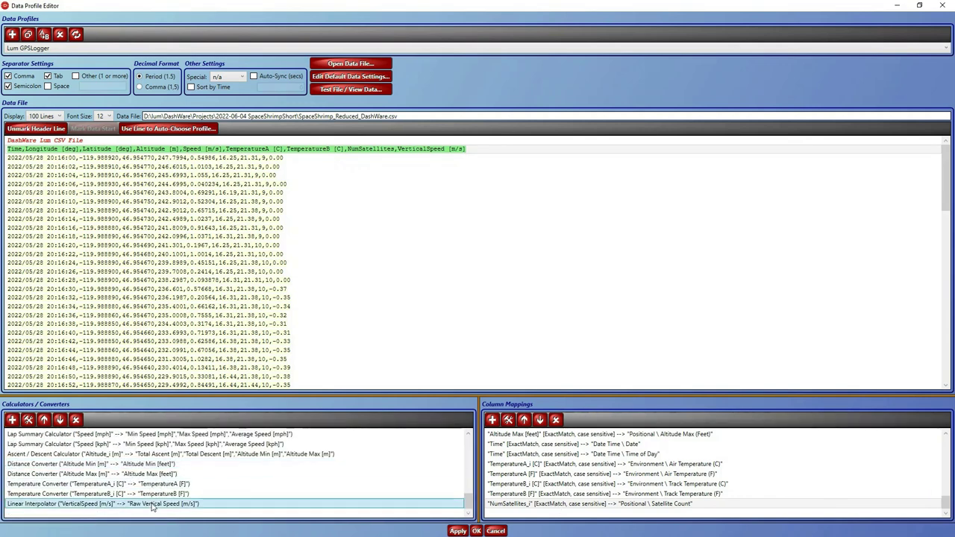
pyautogui.click(44, 420)
pyautogui.click(43, 419)
pyautogui.click(43, 420)
pyautogui.click(44, 420)
pyautogui.click(43, 419)
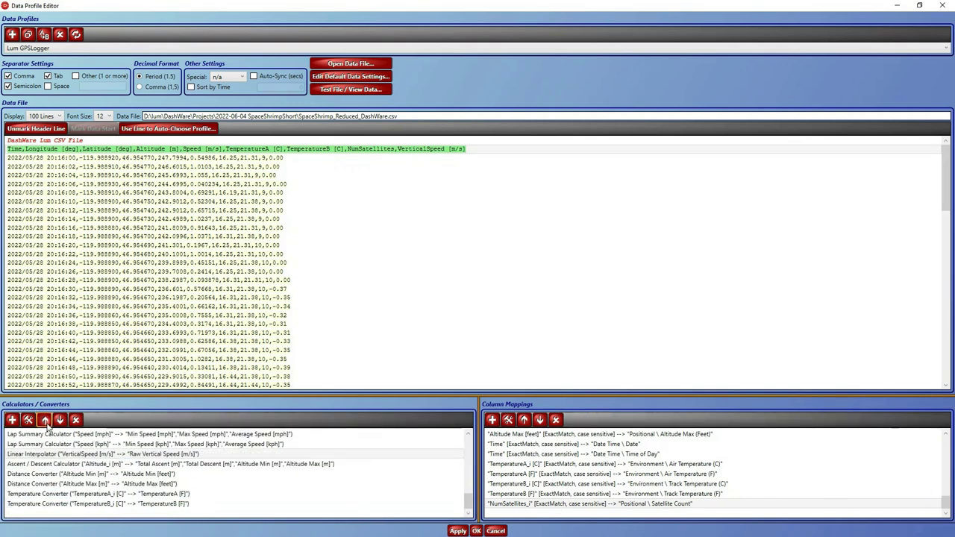
pyautogui.click(43, 420)
pyautogui.scroll(1, 105, 478)
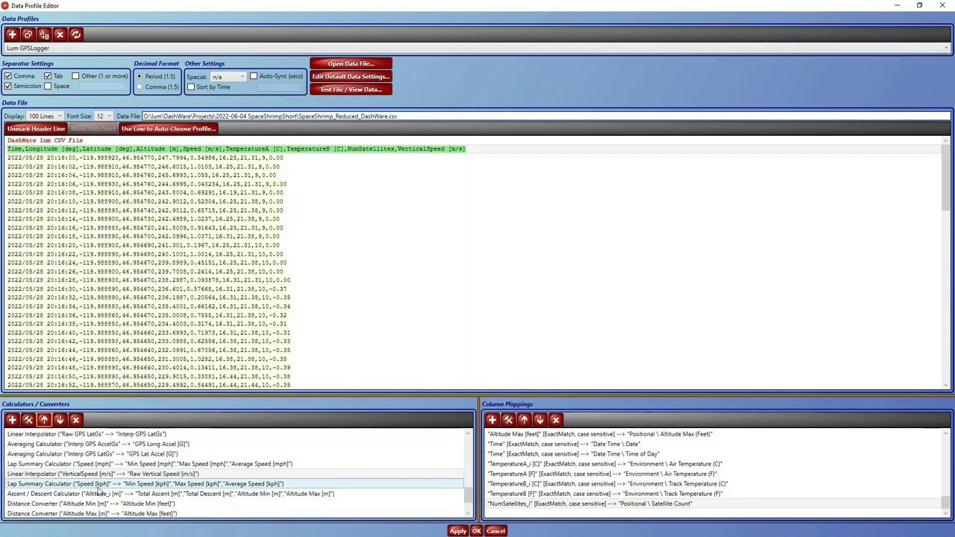
pyautogui.click(43, 420)
pyautogui.click(44, 420)
pyautogui.click(44, 420)
pyautogui.click(43, 420)
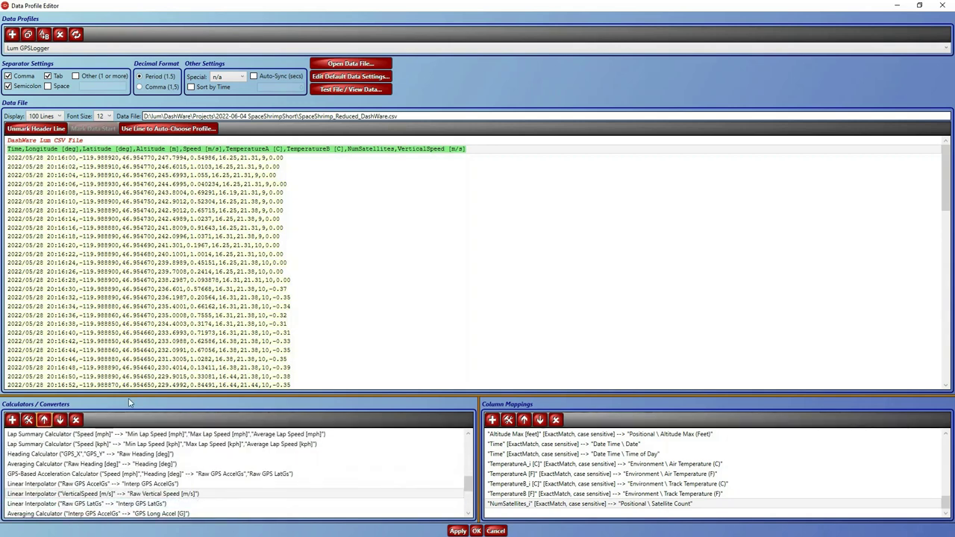
pyautogui.click(43, 420)
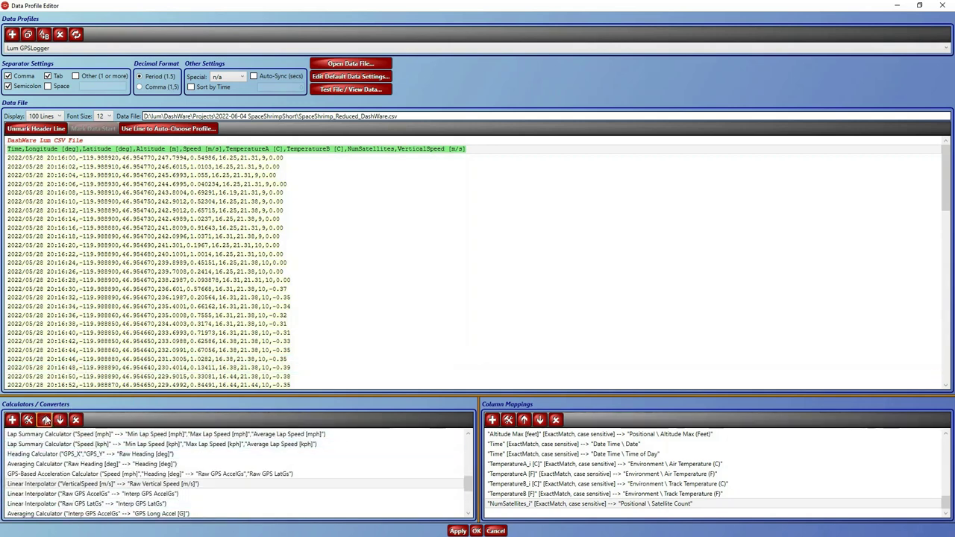
pyautogui.click(43, 420)
pyautogui.click(43, 420)
pyautogui.scroll(2, 117, 468)
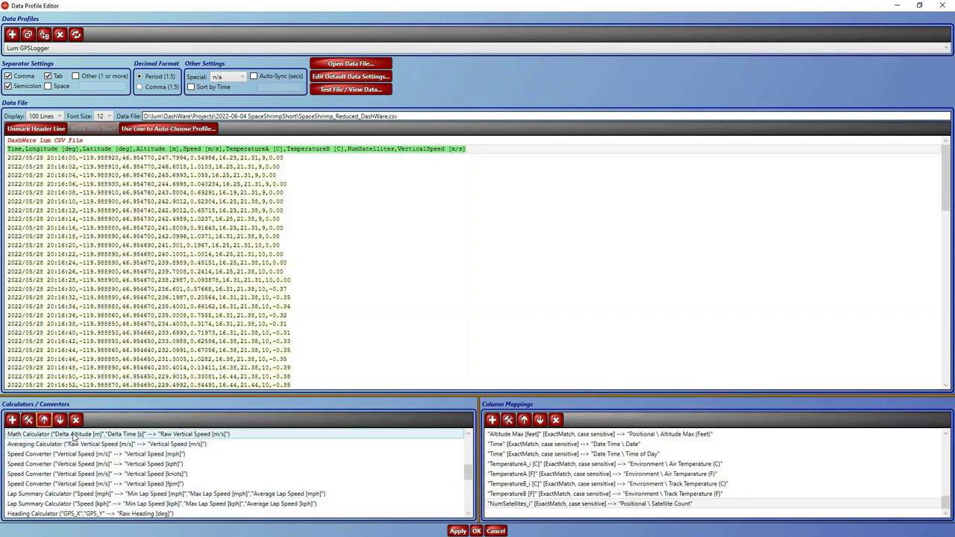
pyautogui.click(43, 420)
pyautogui.click(43, 420)
pyautogui.click(43, 420)
pyautogui.click(43, 420)
pyautogui.click(44, 420)
pyautogui.click(44, 420)
pyautogui.click(43, 420)
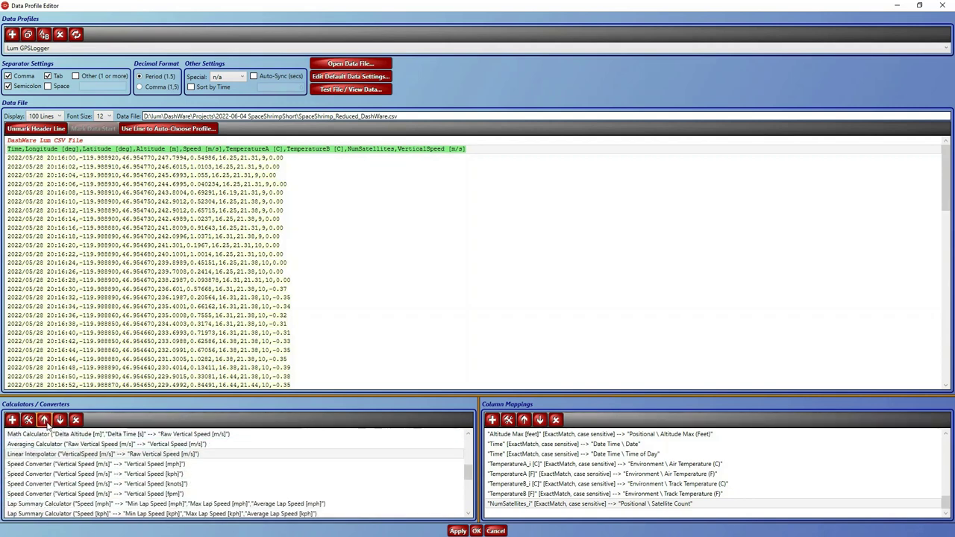
pyautogui.click(43, 420)
pyautogui.scroll(1, 117, 470)
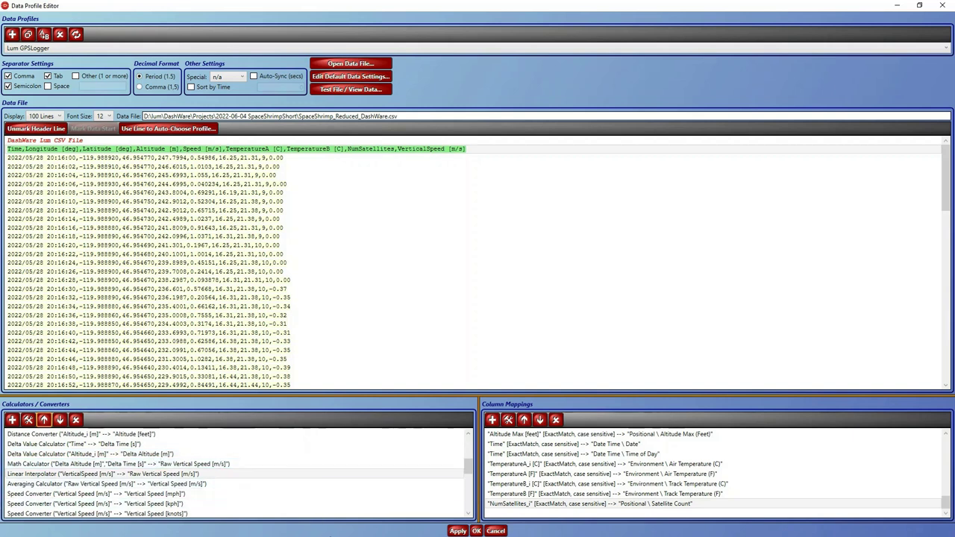
# - Delete the Math Calculator that derives Raw Vertical Speed [m/s] from Delta Altitude and Delta Time
pyautogui.click(117, 484)
pyautogui.click(66, 465)
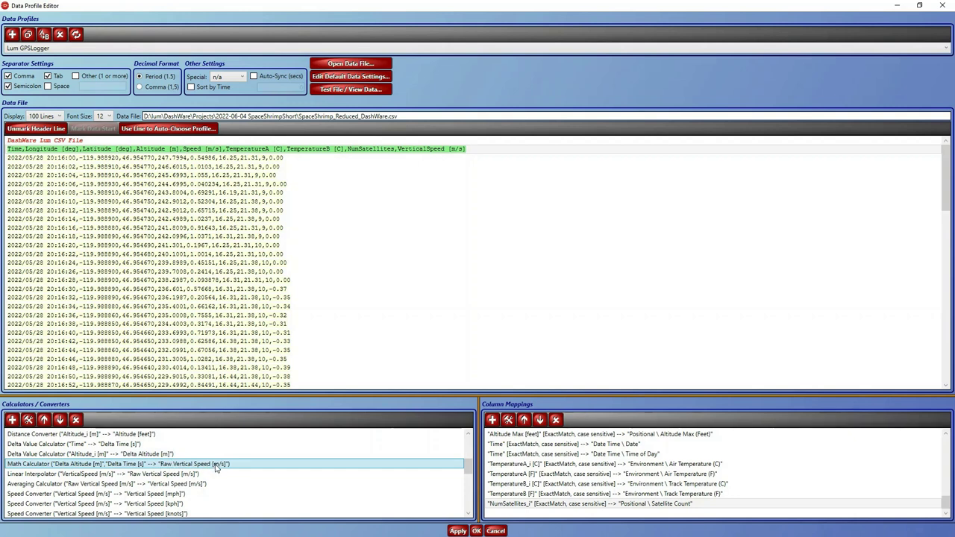
pyautogui.click(134, 475)
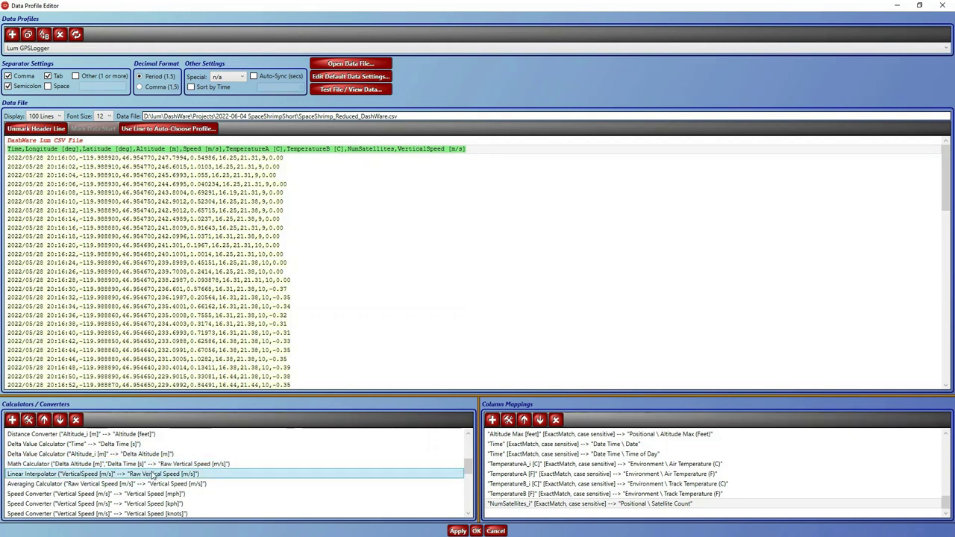
pyautogui.click(165, 464)
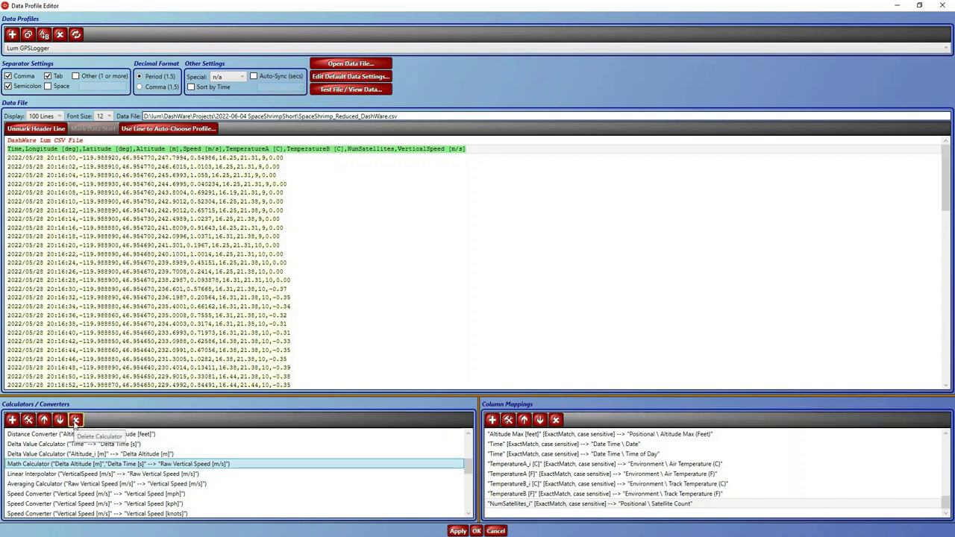
pyautogui.click(75, 420)
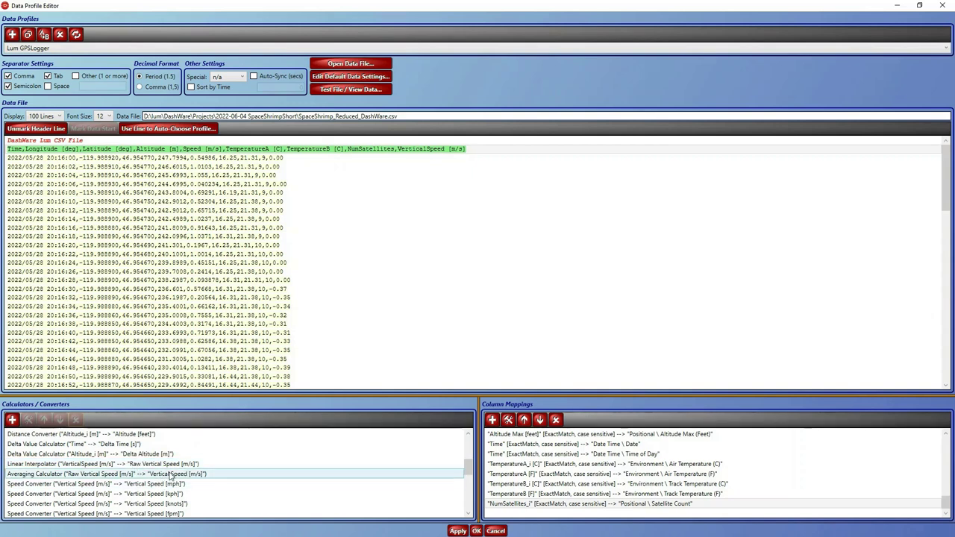
pyautogui.scroll(-2, 171, 499)
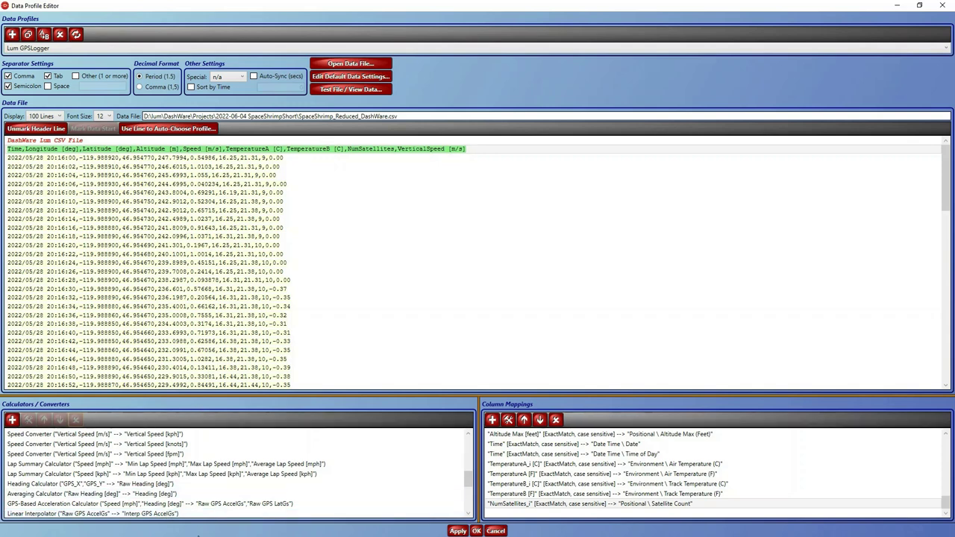
# - Review the vertical speed calculators, apply the profile changes, check the Vertical Speed [m/s] column mapping and close the profile editor
pyautogui.scroll(2, 200, 477)
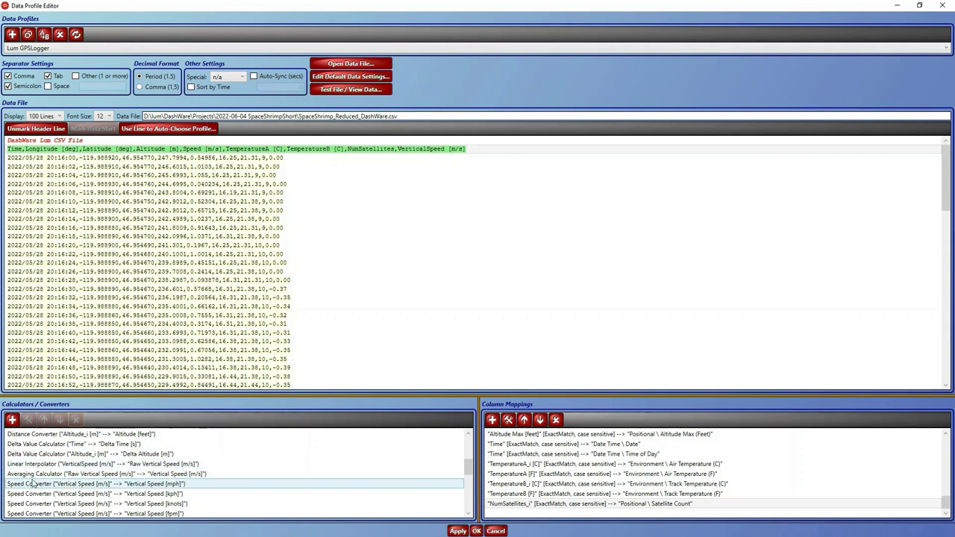
pyautogui.click(60, 476)
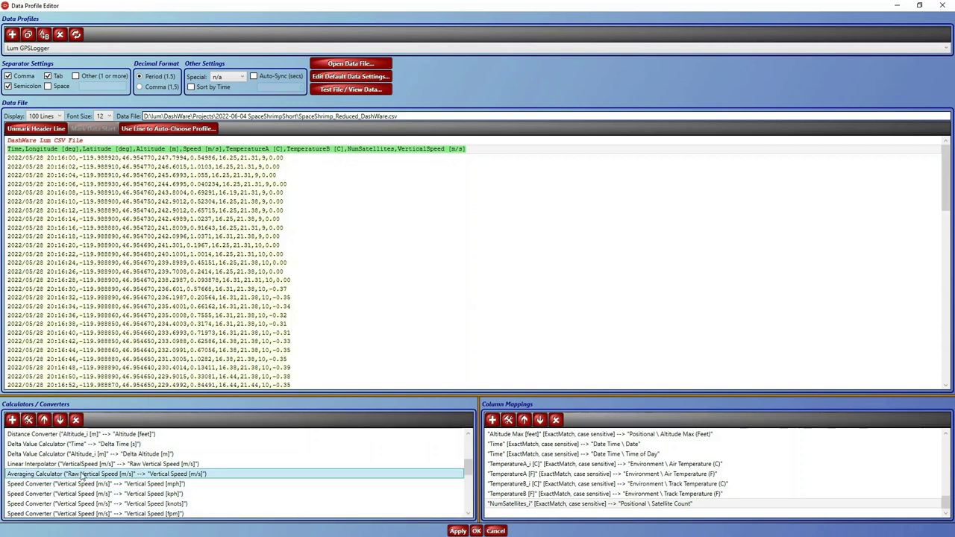
pyautogui.click(458, 531)
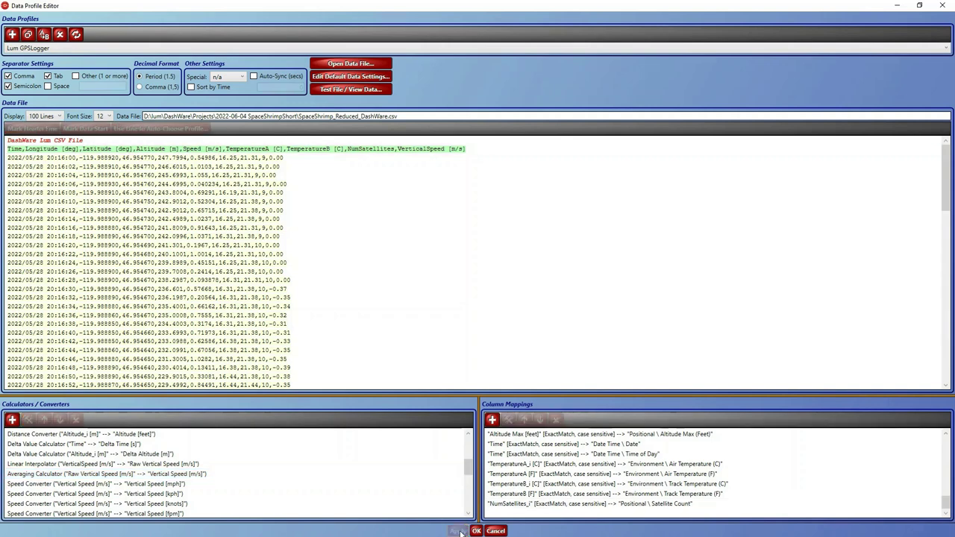
pyautogui.scroll(10, 572, 466)
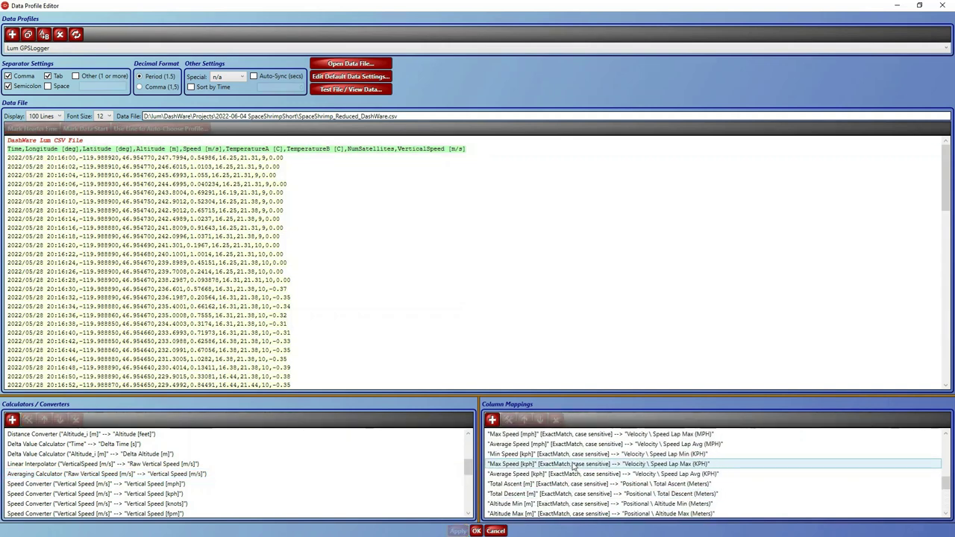
pyautogui.scroll(6, 572, 466)
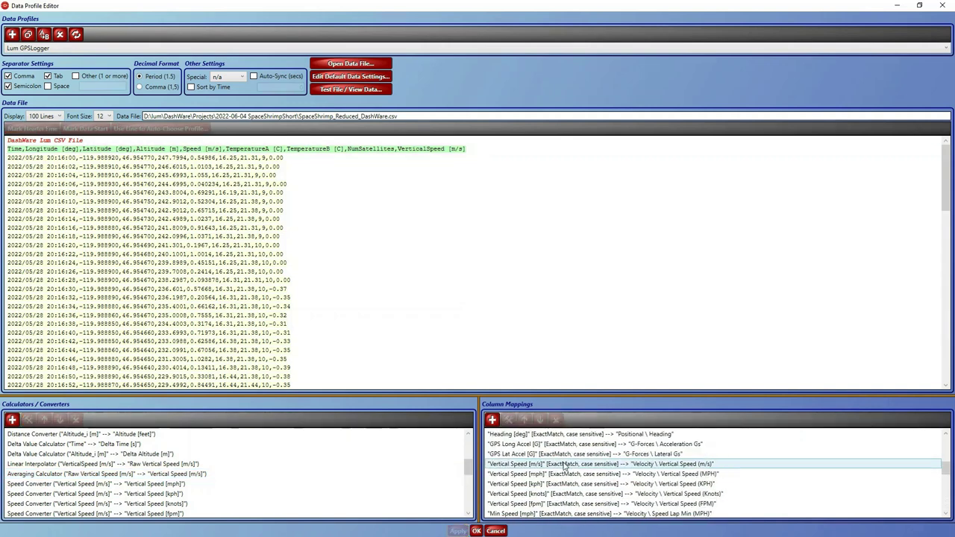
pyautogui.click(525, 465)
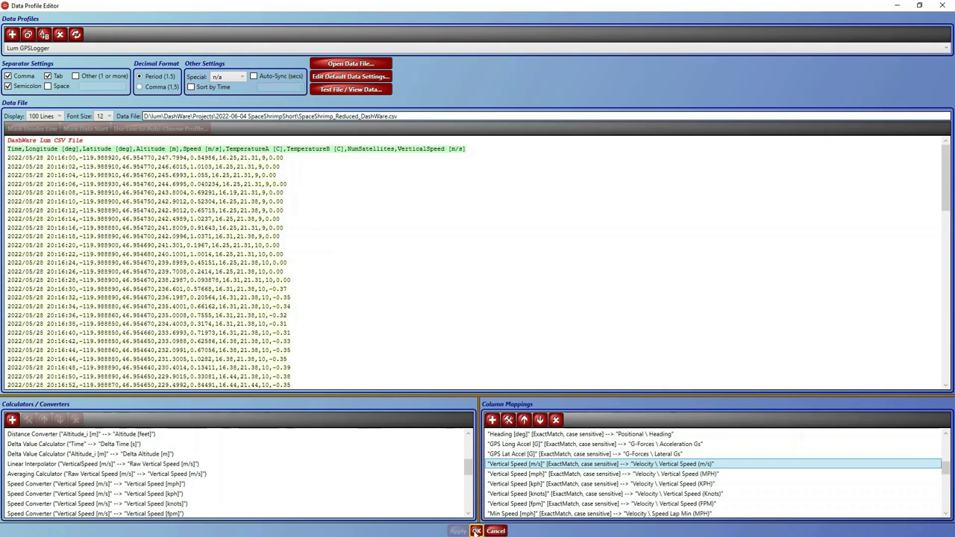
pyautogui.click(475, 531)
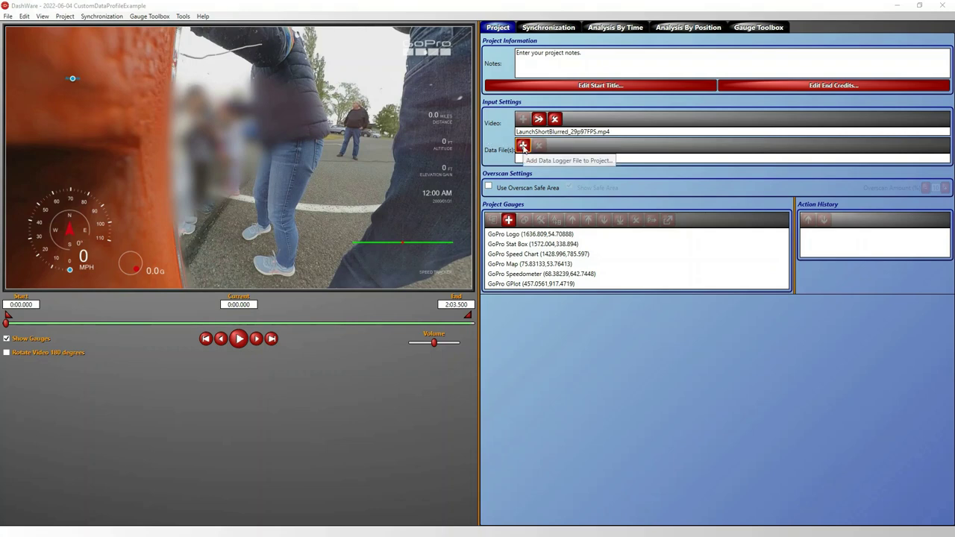
# - Add SpaceShrimp_Reduced_DashWare.csv to the project as a data logger file using the Lum GPSLogger data profile
pyautogui.click(522, 146)
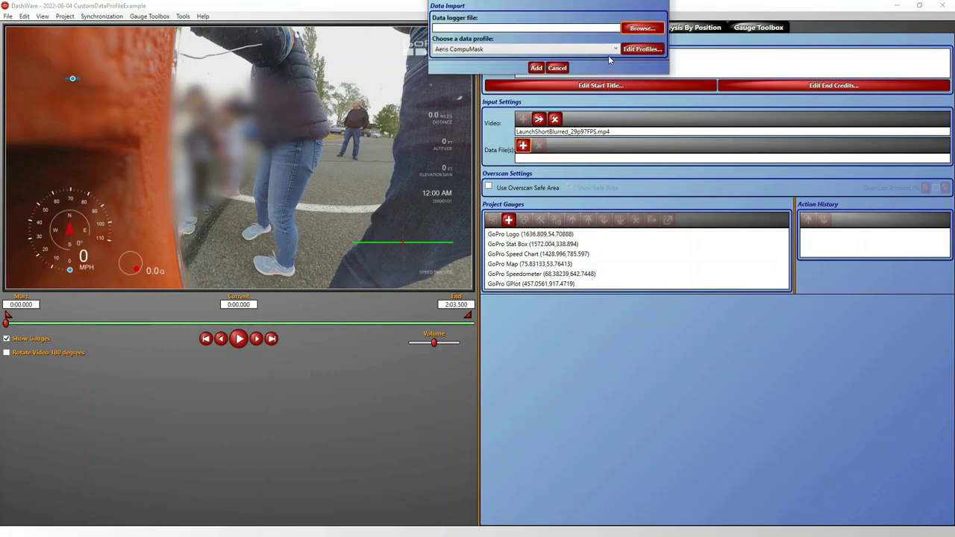
pyautogui.click(604, 198)
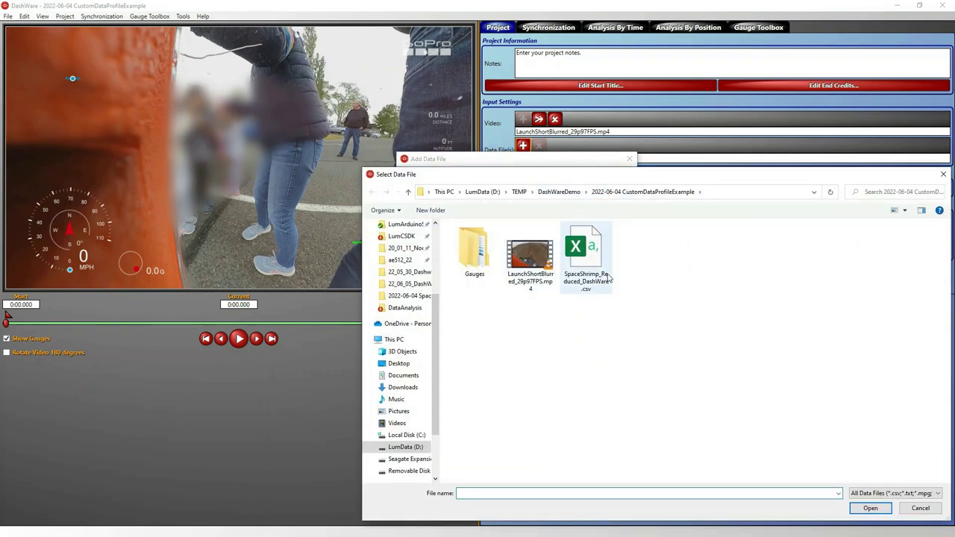
pyautogui.click(576, 267)
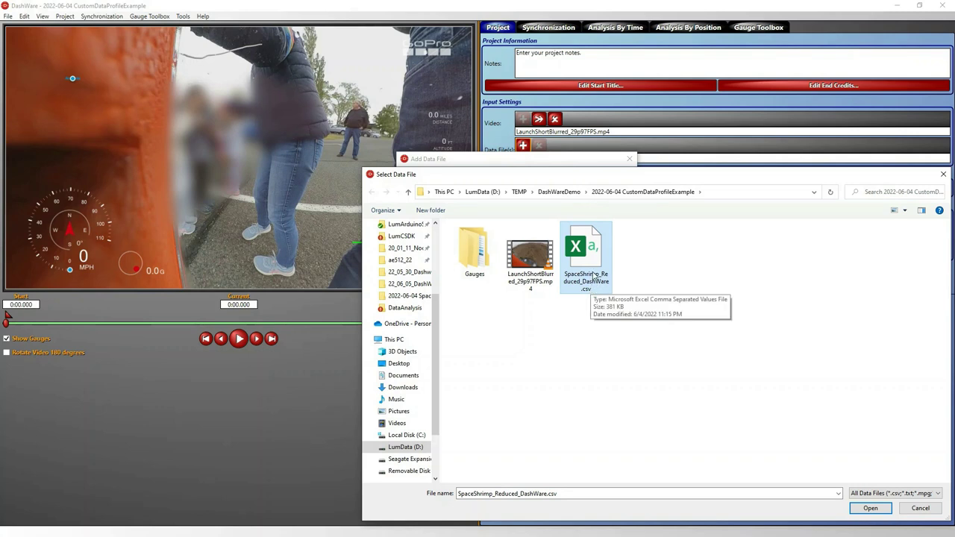
pyautogui.click(868, 509)
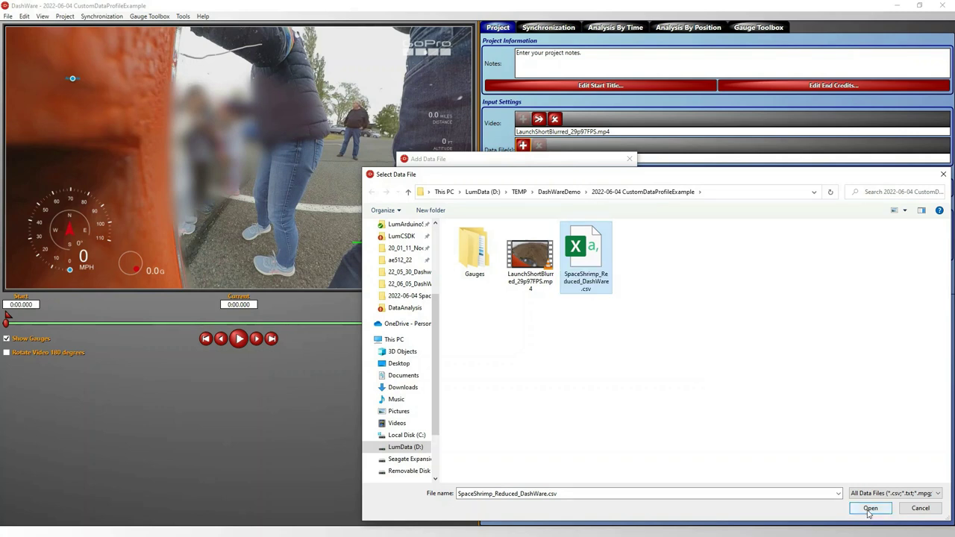
pyautogui.click(870, 509)
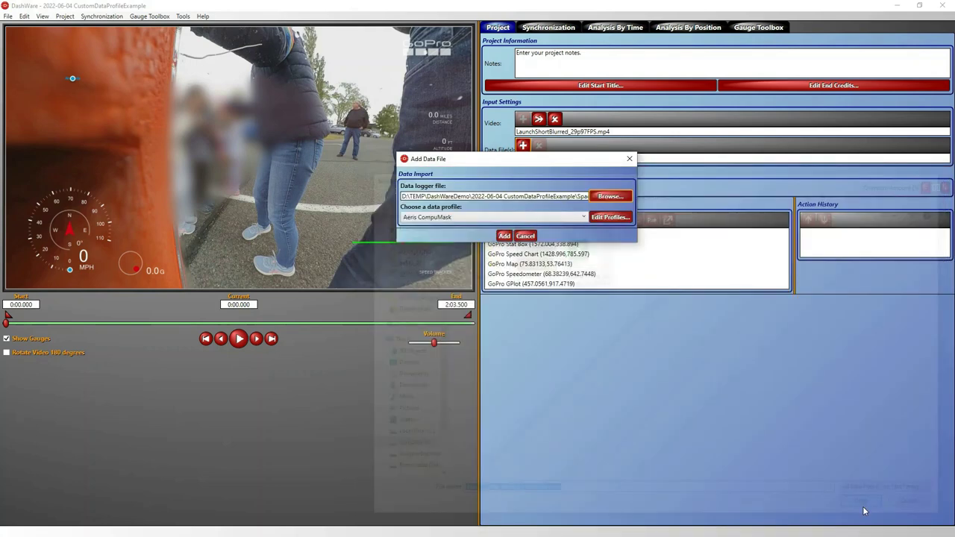
pyautogui.click(583, 217)
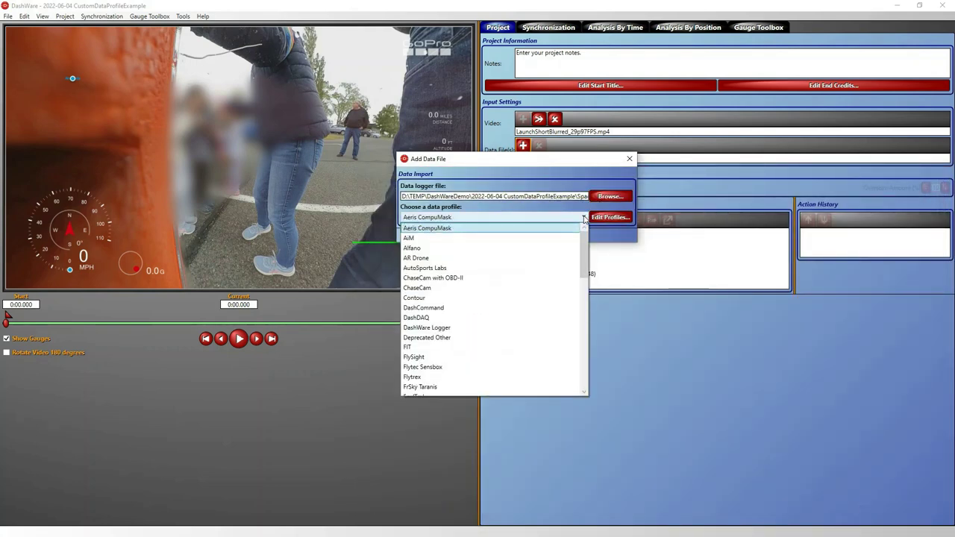
pyautogui.scroll(-4, 512, 302)
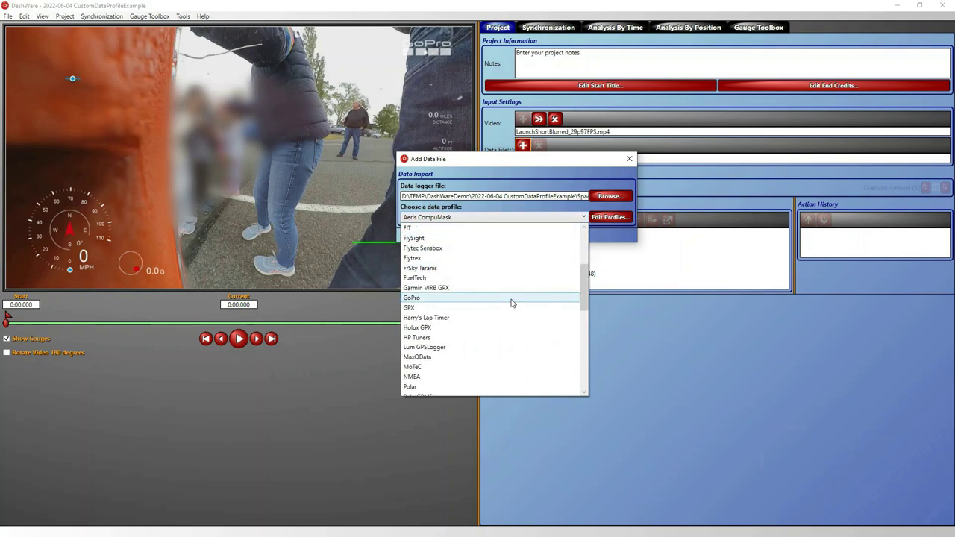
pyautogui.click(440, 347)
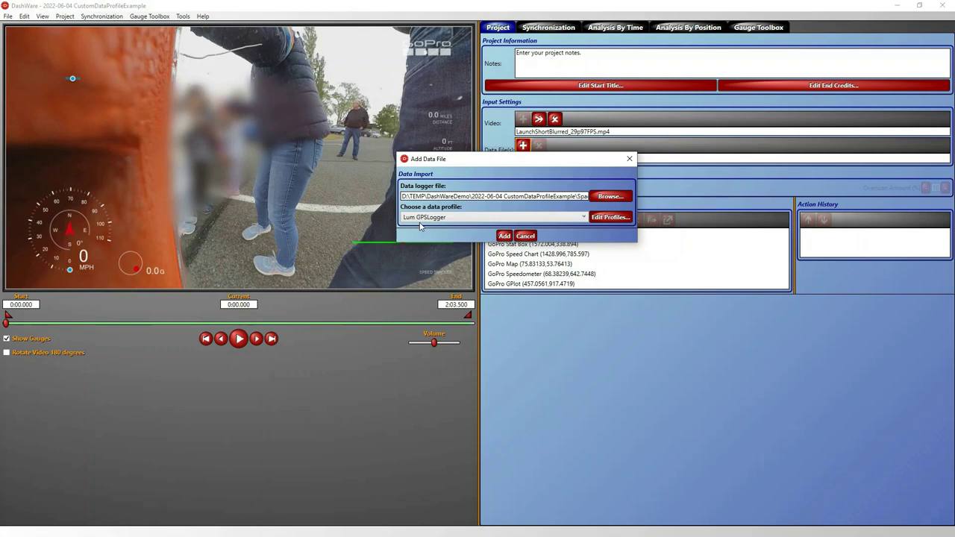
pyautogui.click(504, 236)
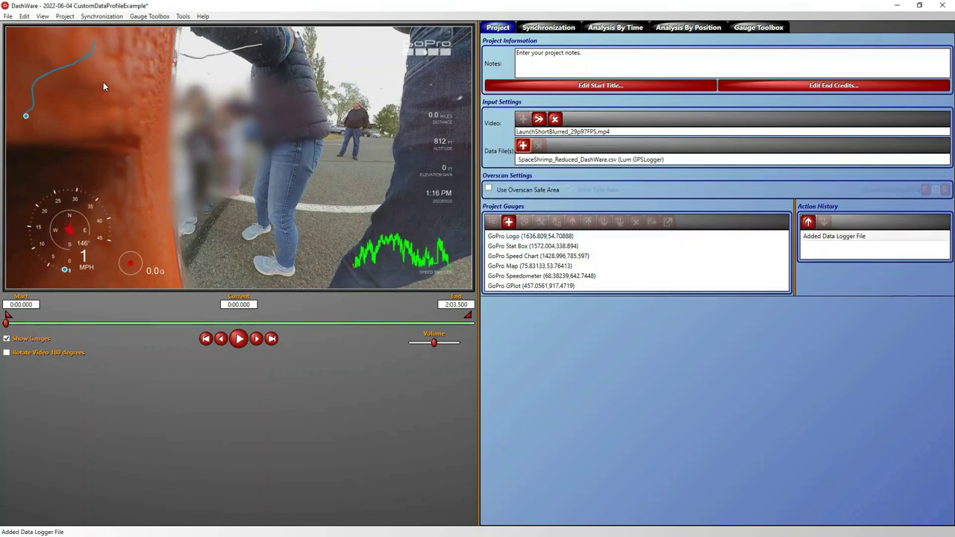
# - Move the data position on the synchronization map's timeline to about 52:06
pyautogui.click(549, 28)
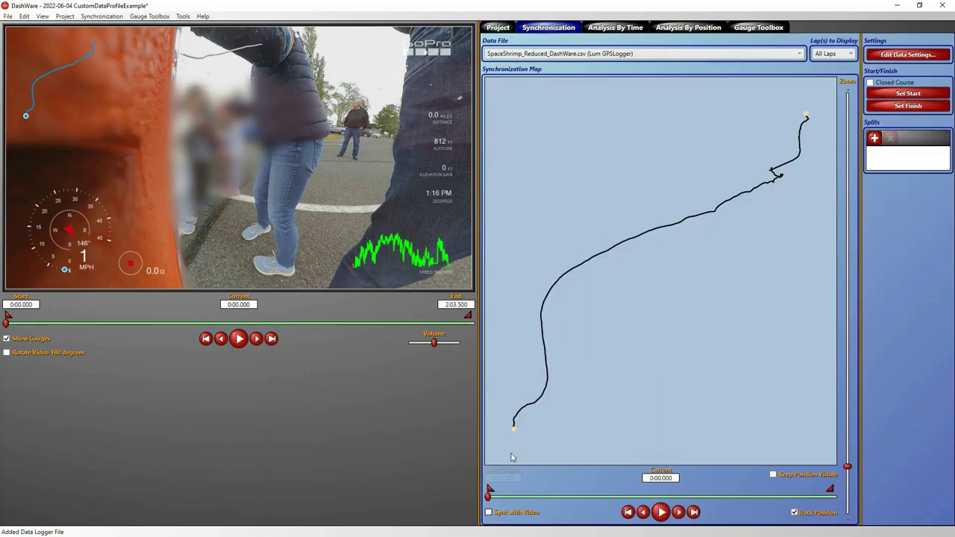
pyautogui.moveTo(489, 498); pyautogui.dragTo(599, 498)
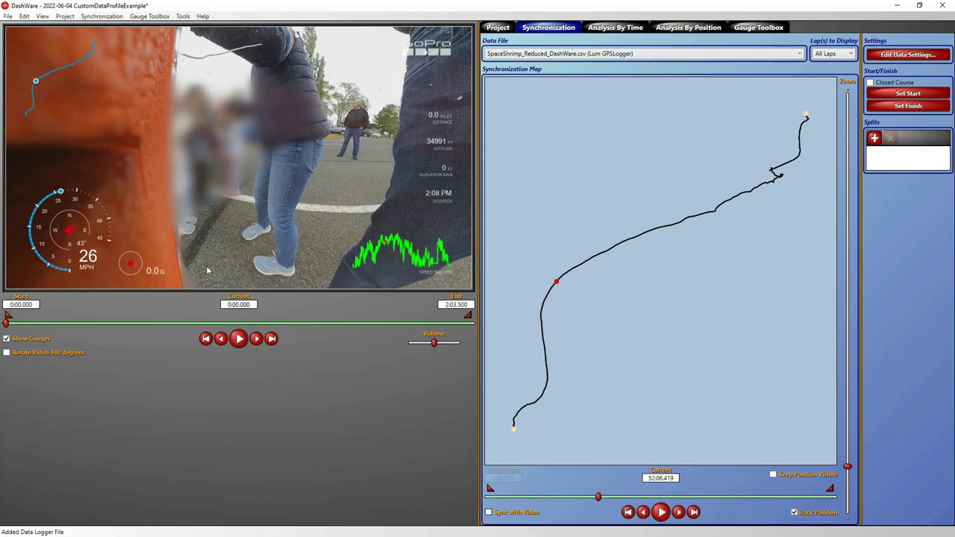
# - Remove the GoPro GPlot, GoPro Stat Box and GoPro Speed Chart gauges from the video and save the project
pyautogui.click(135, 267)
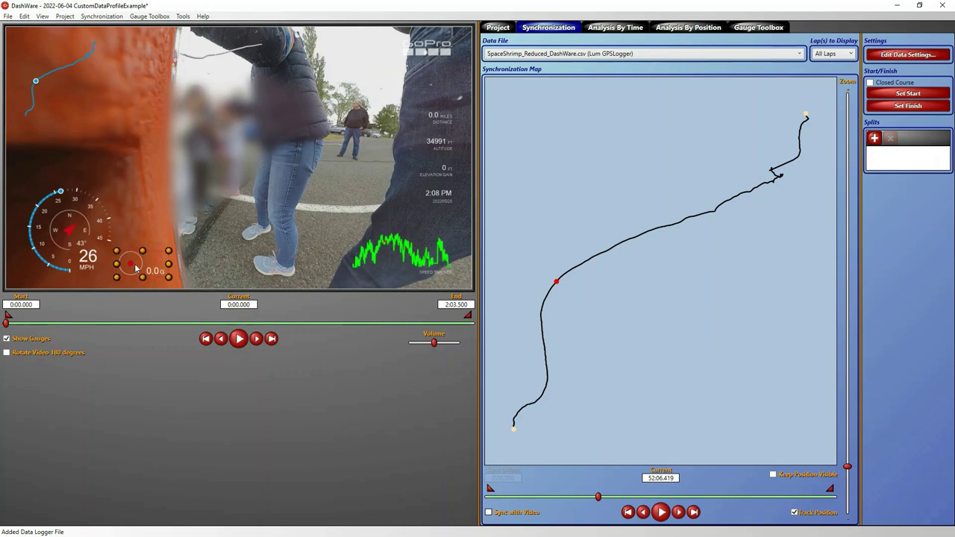
pyautogui.press('Delete')
pyautogui.click(437, 195)
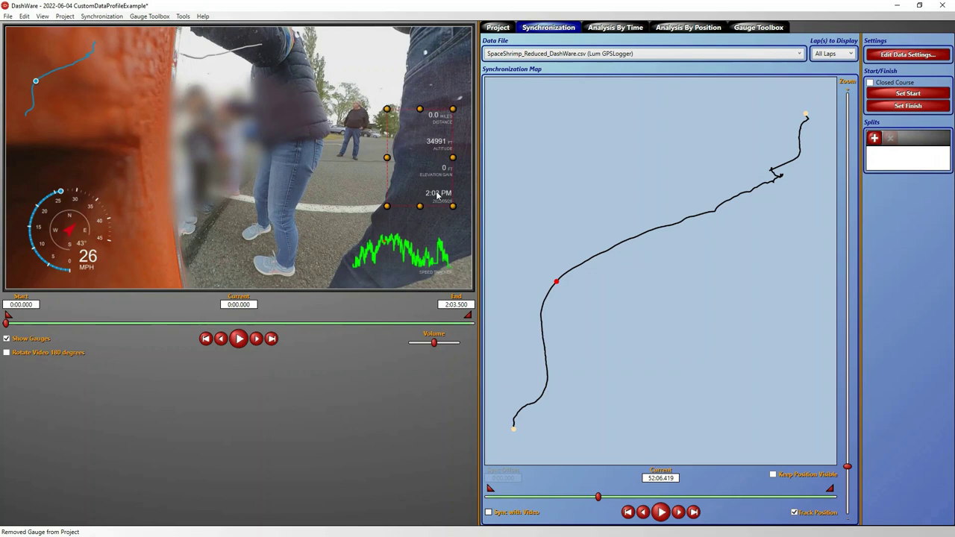
pyautogui.press('Delete')
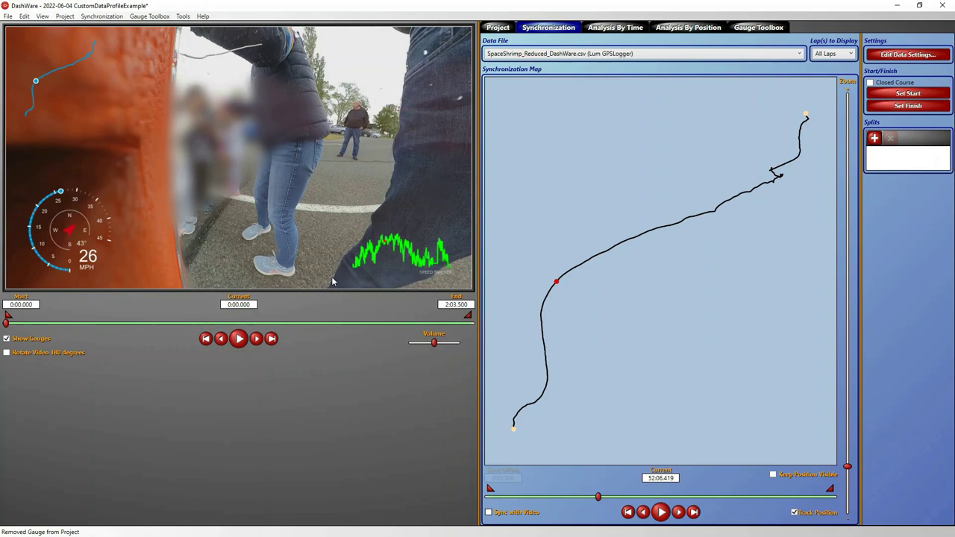
pyautogui.click(402, 259)
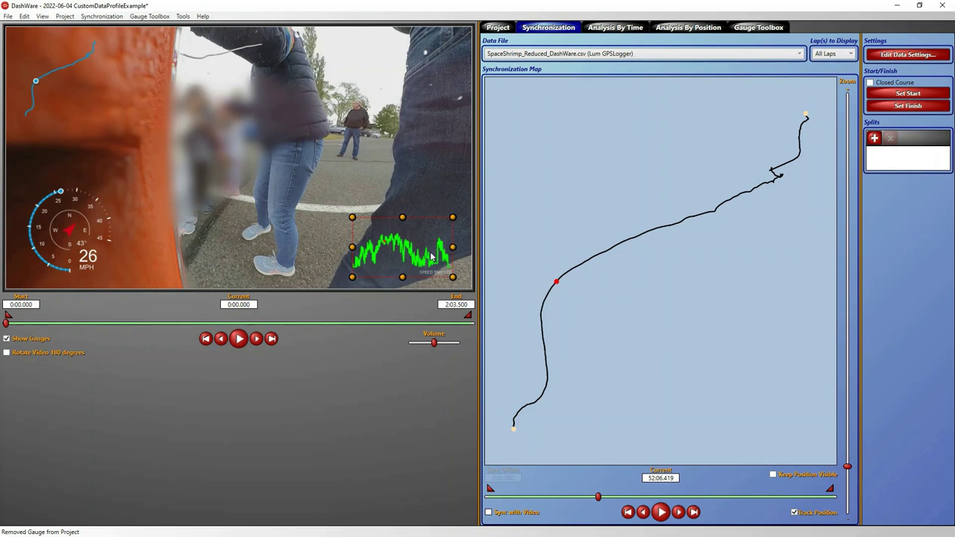
pyautogui.press('Delete')
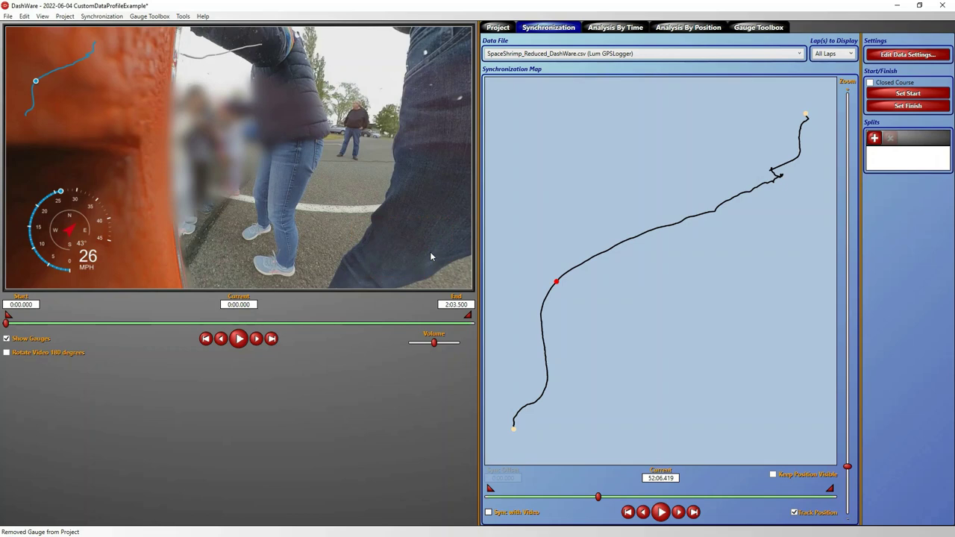
pyautogui.click(12, 17)
pyautogui.click(21, 63)
# - Add the Thermometer F gauge from the gauge toolbox to the project and place it in the video's lower-right corner
pyautogui.click(747, 28)
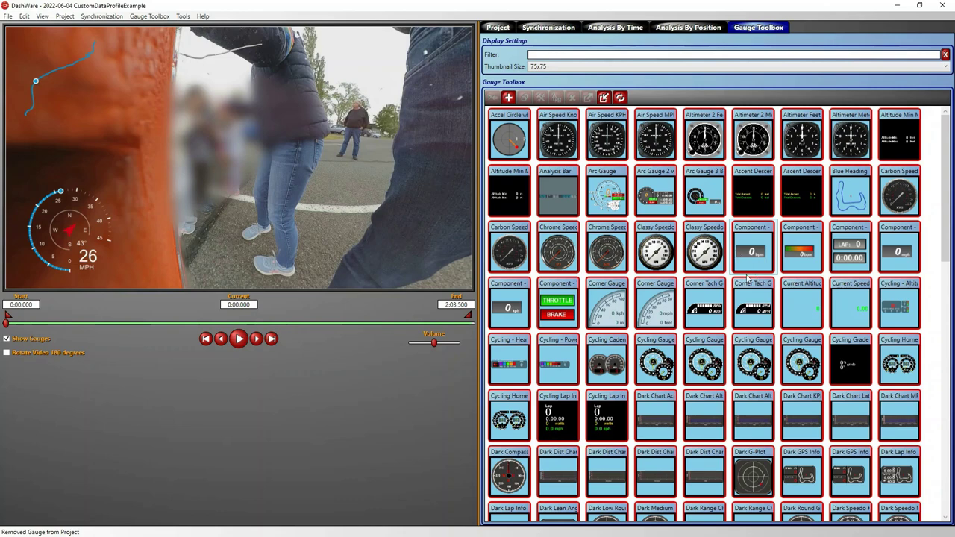
pyautogui.scroll(-1, 755, 276)
pyautogui.scroll(-6, 620, 281)
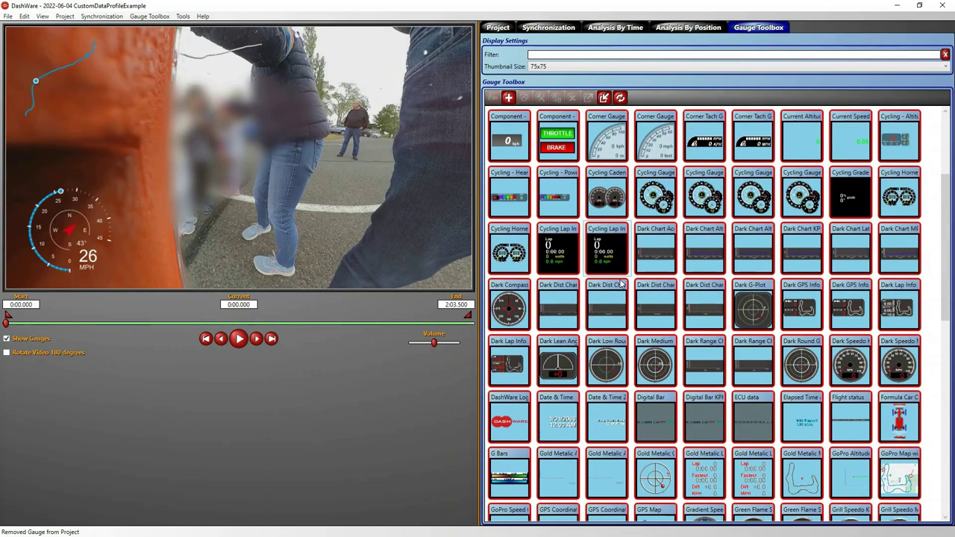
pyautogui.scroll(-3, 620, 282)
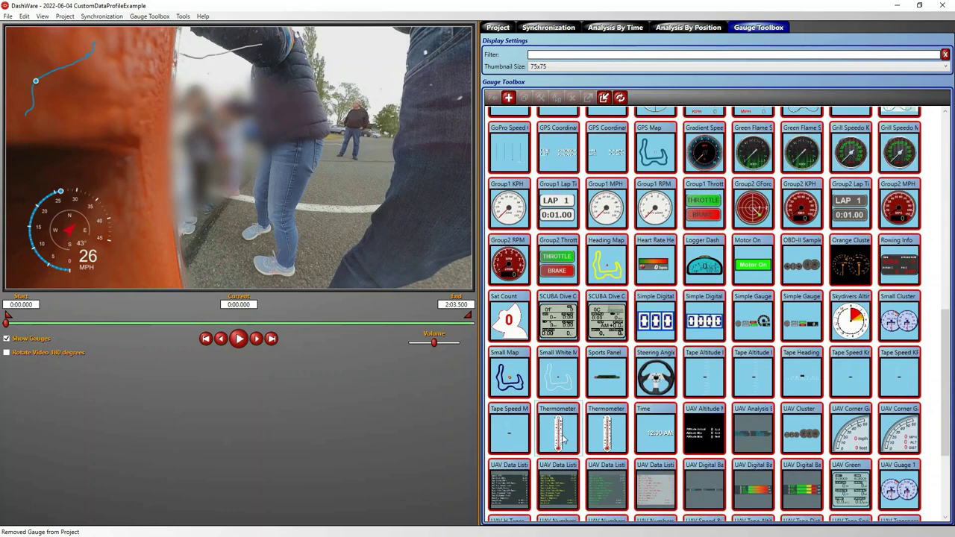
pyautogui.moveTo(563, 439)
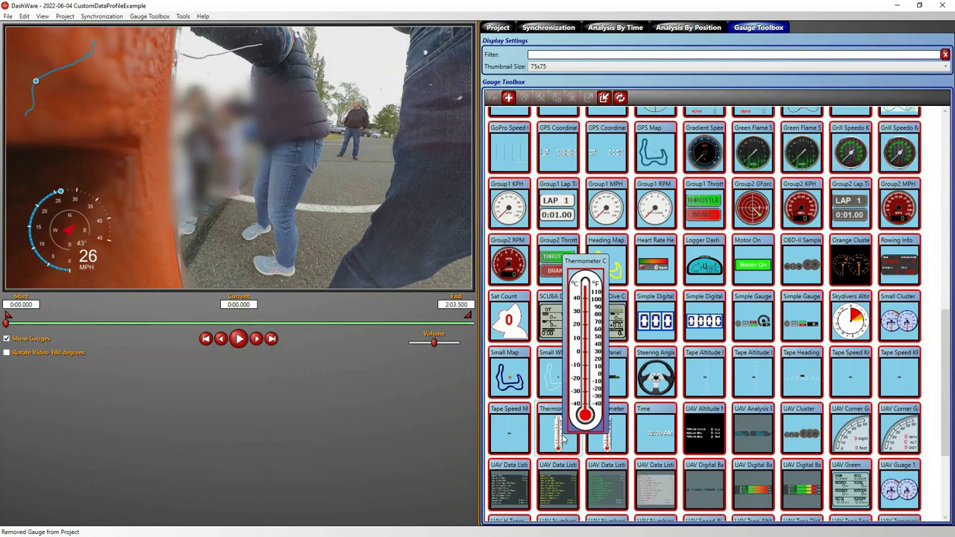
pyautogui.click(605, 446)
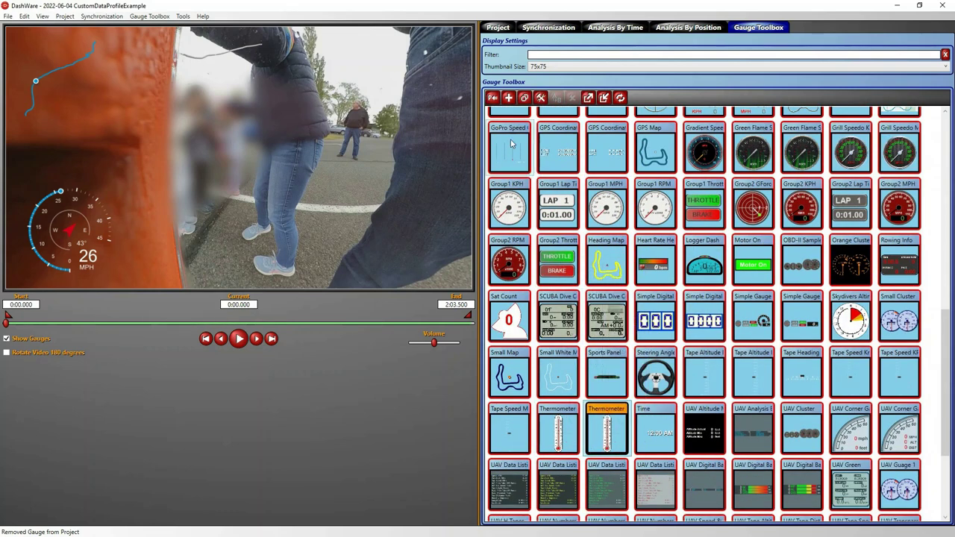
pyautogui.click(492, 97)
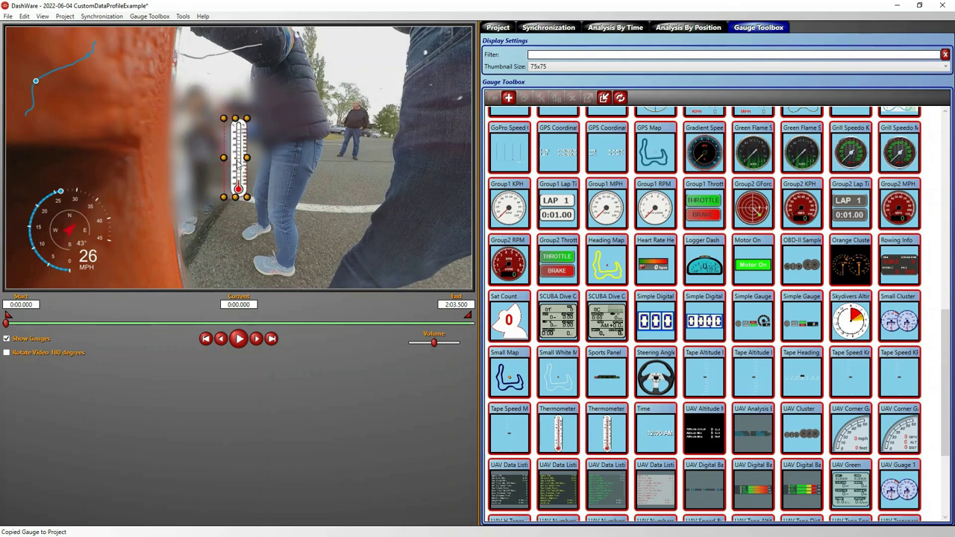
pyautogui.moveTo(239, 163); pyautogui.dragTo(454, 246)
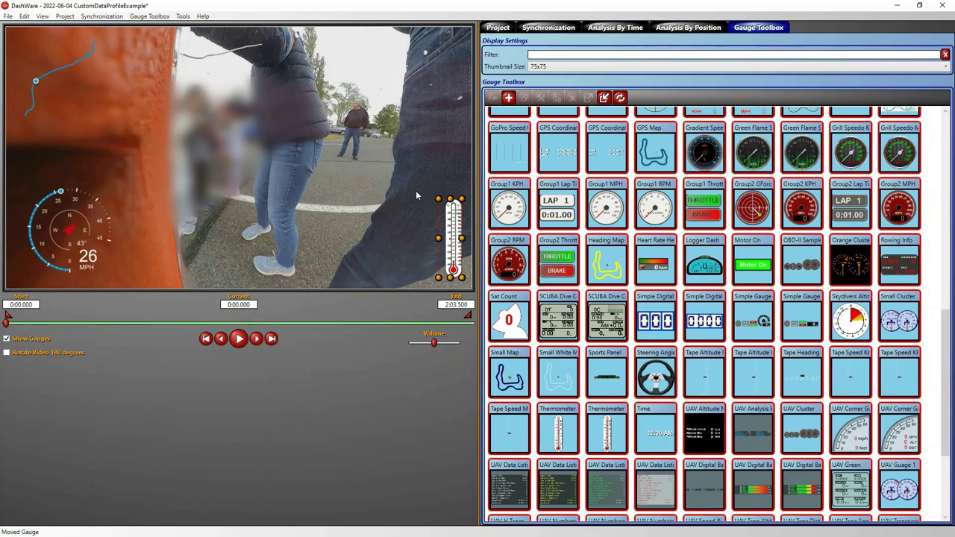
# - Inspect which data input the Thermometer F gauge uses in the Gauge Designer, and return to the synchronization map
pyautogui.click(454, 242)
pyautogui.doubleClick(455, 237)
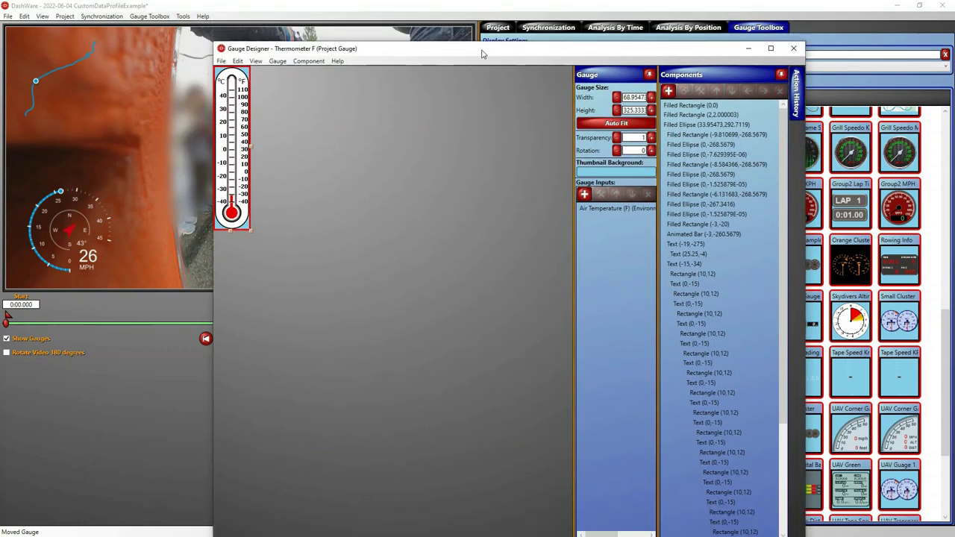
pyautogui.doubleClick(481, 49)
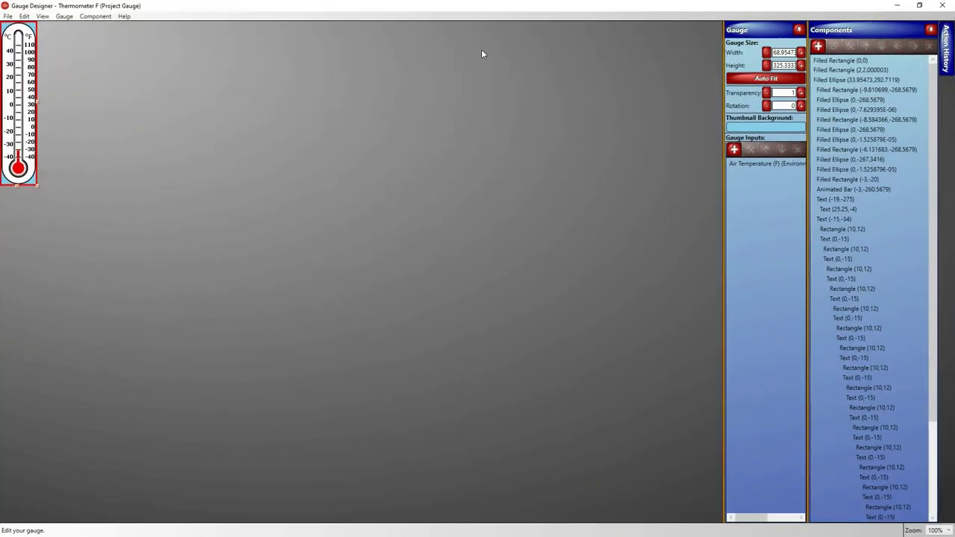
pyautogui.click(741, 168)
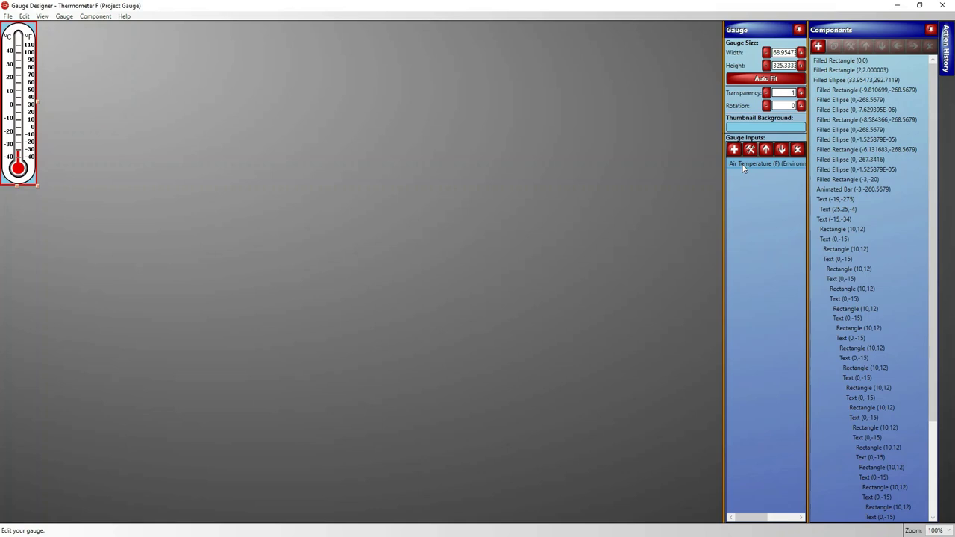
pyautogui.click(949, 6)
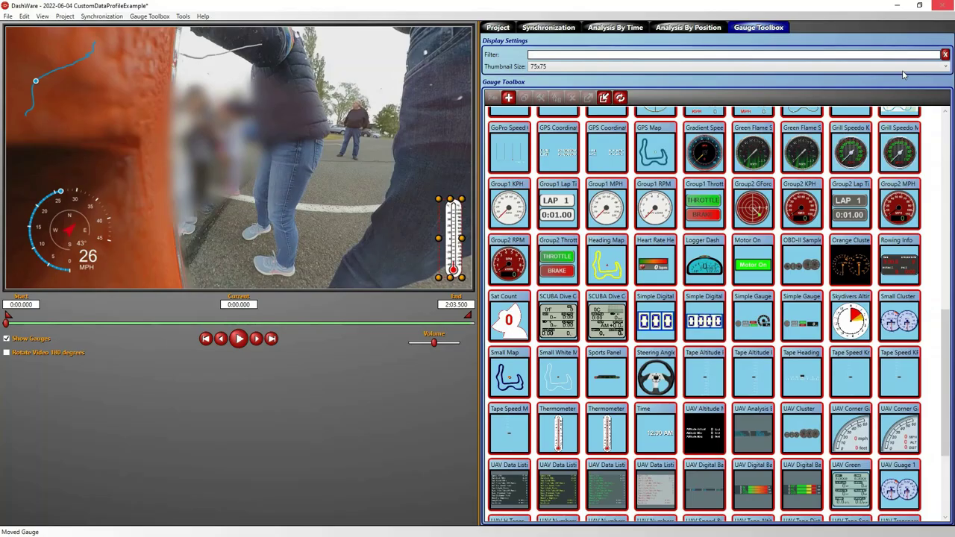
pyautogui.click(561, 29)
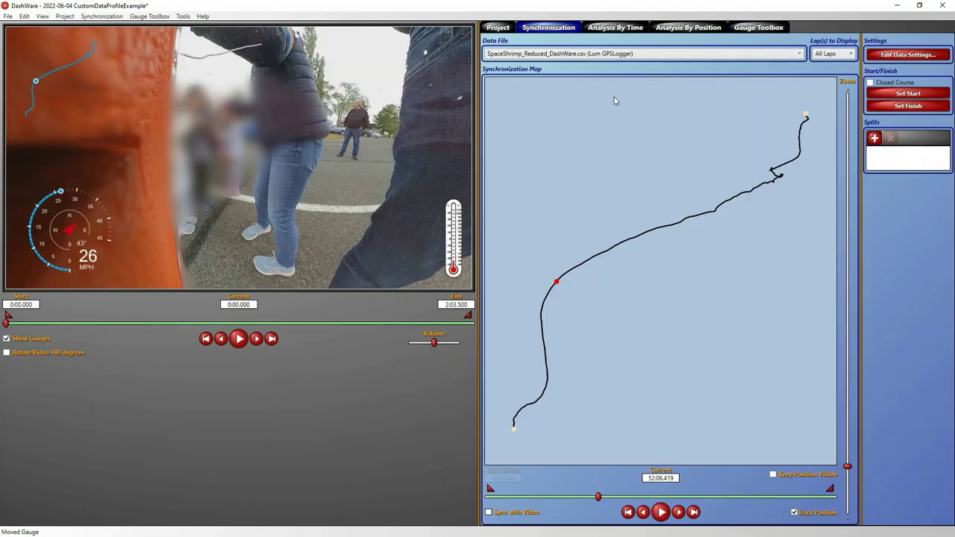
# - Enlarge the thermometer gauge to about double size in the video and move the data position to about 49:17
pyautogui.moveTo(597, 496); pyautogui.dragTo(519, 498)
pyautogui.click(460, 237)
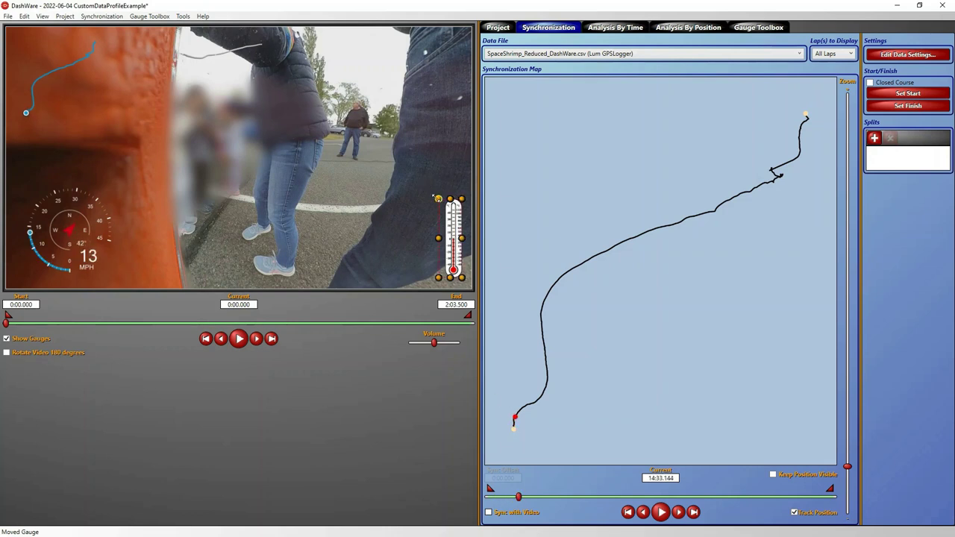
pyautogui.moveTo(436, 197); pyautogui.dragTo(398, 141)
pyautogui.moveTo(519, 498); pyautogui.dragTo(593, 492)
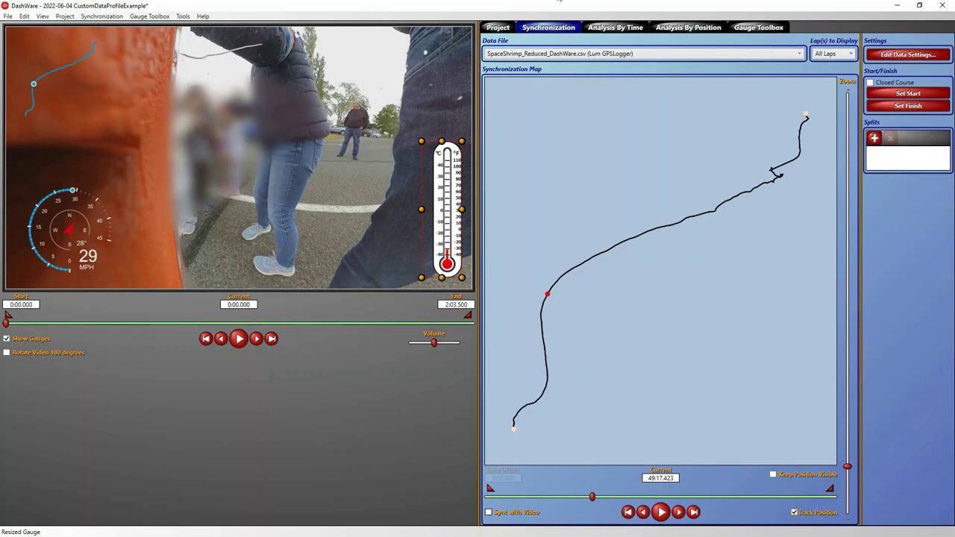
# - Switch to MATLAB and run Step02_AnalyzeData.m to plot the logged data, moving the resulting figure aside
pyautogui.hotkey('alt', 'Tab')
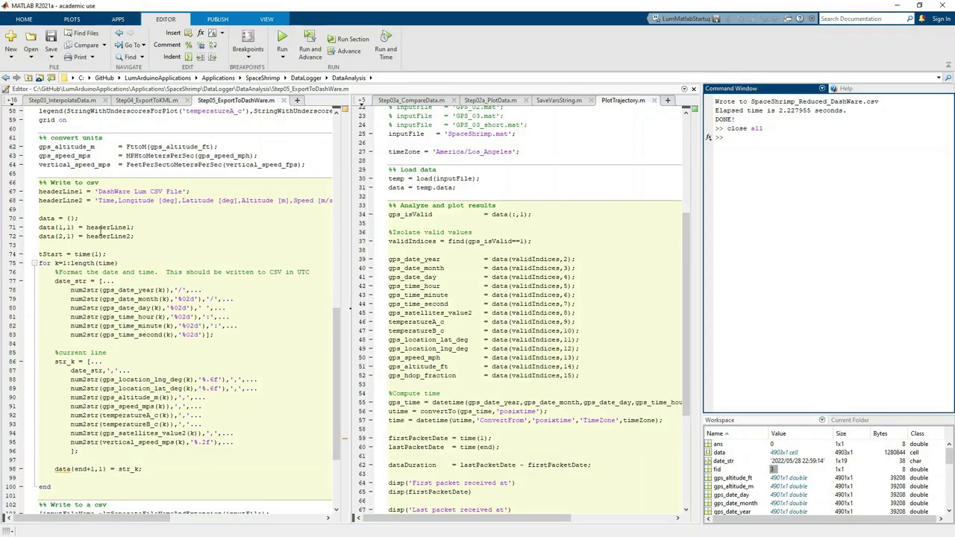
pyautogui.click(11, 101)
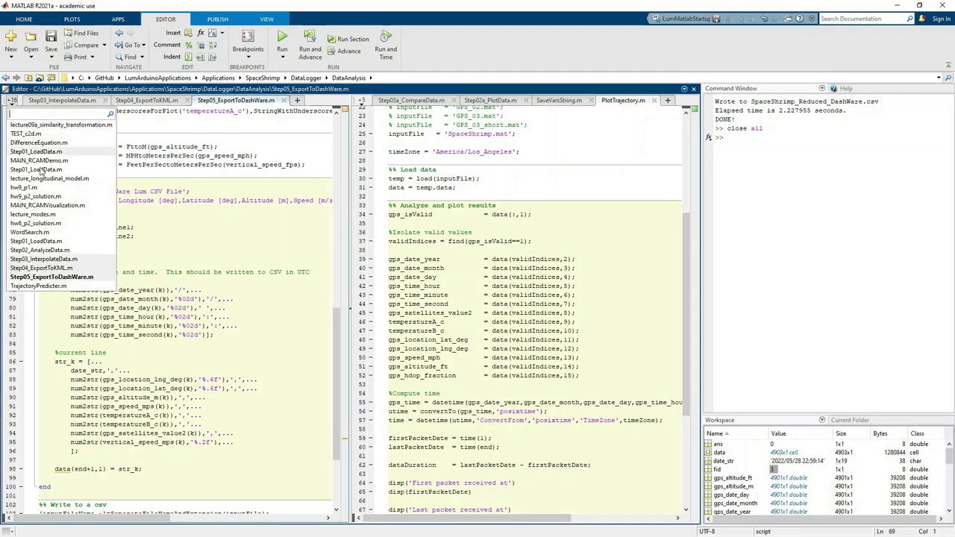
pyautogui.click(38, 250)
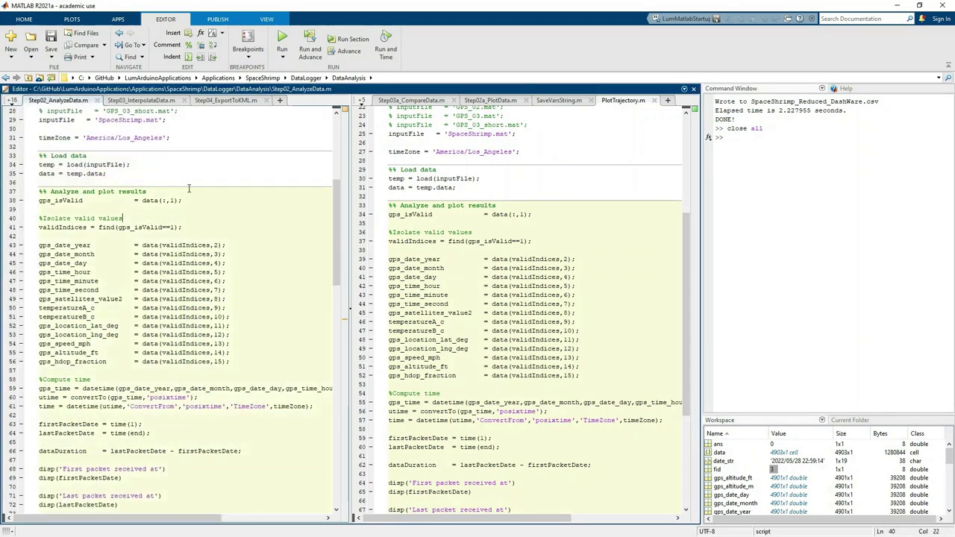
pyautogui.press('F5')
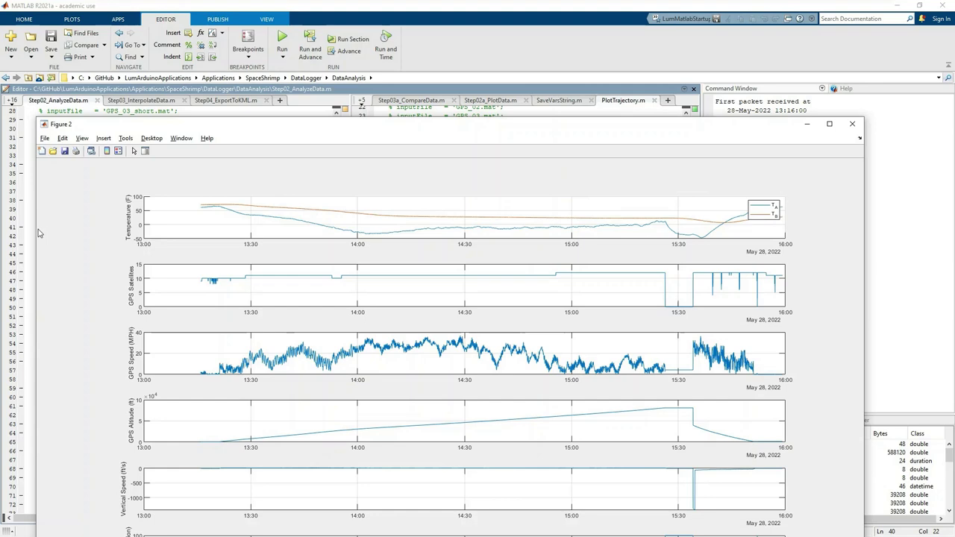
pyautogui.moveTo(35, 232); pyautogui.dragTo(406, 214)
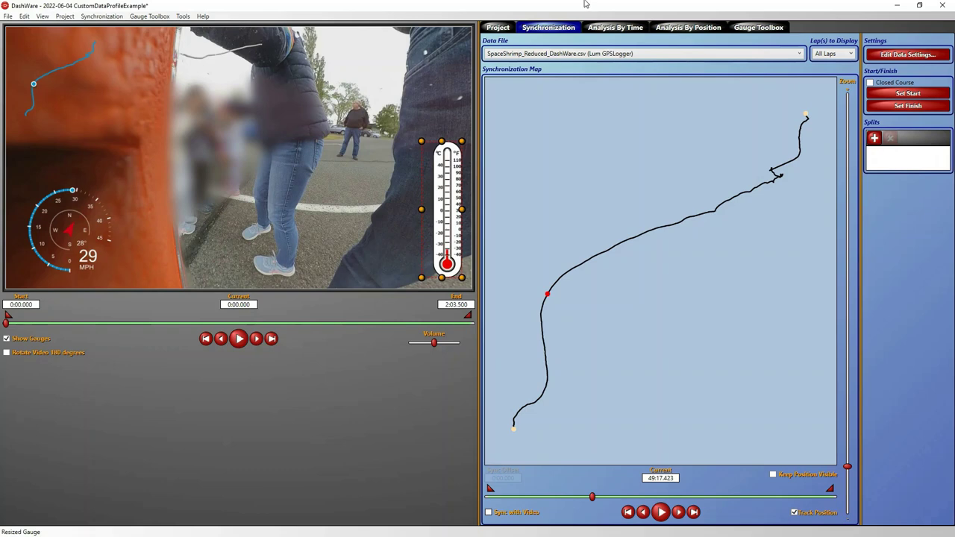
# - Place the MATLAB figure next to the DashWare video, compare its temperature curves with the thermometer gauge, and return to DashWare
pyautogui.hotkey('alt', 'Tab')
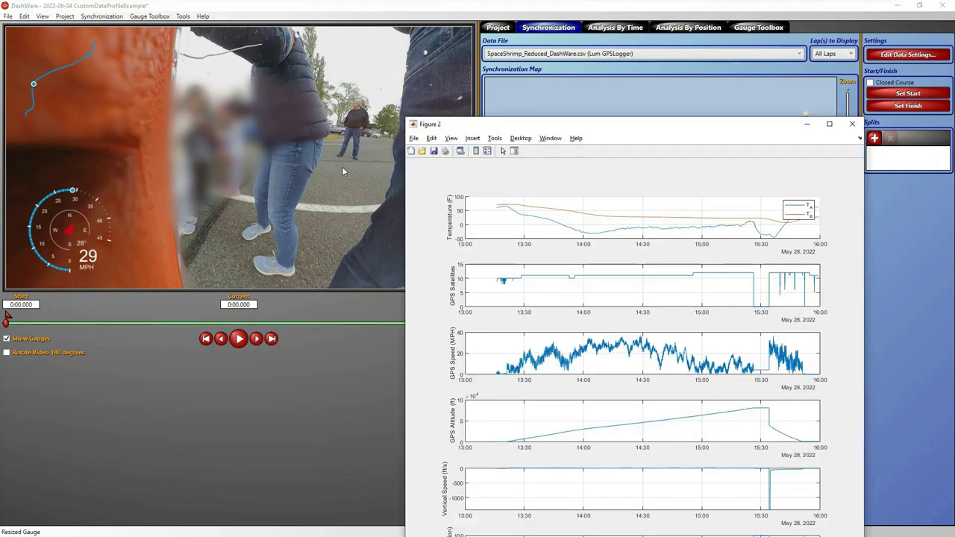
pyautogui.moveTo(488, 122); pyautogui.dragTo(565, 21)
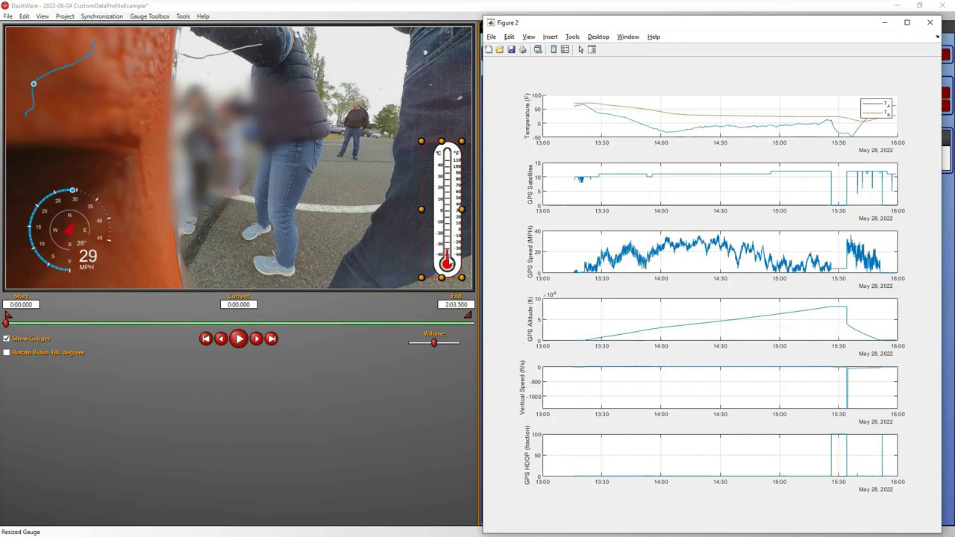
pyautogui.click(408, 438)
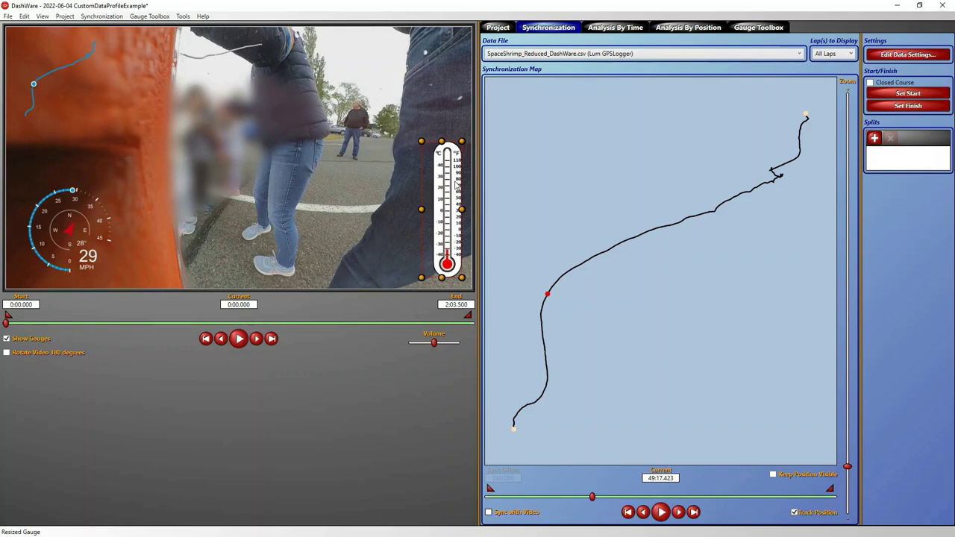
# - Add a second thermometer gauge from the gauge toolbox to the project
pyautogui.click(758, 27)
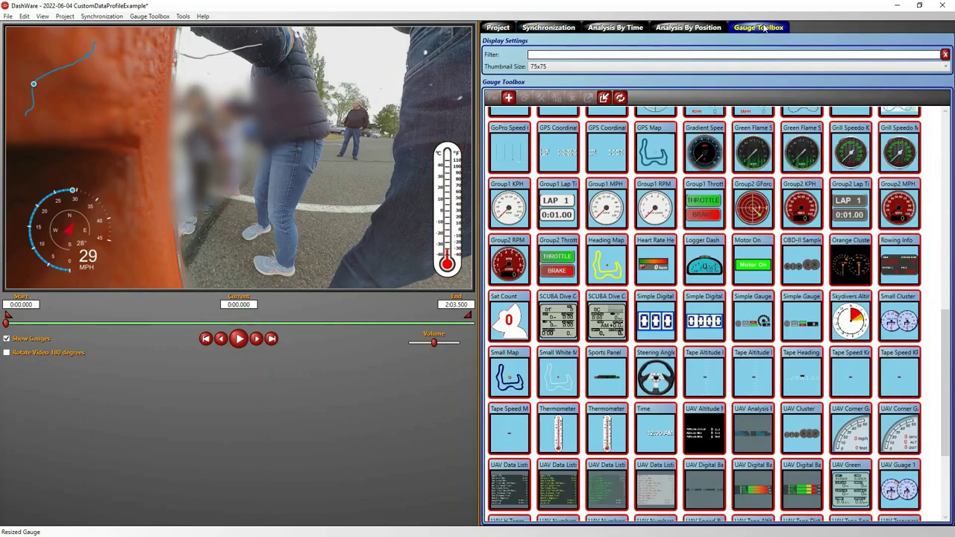
pyautogui.click(605, 434)
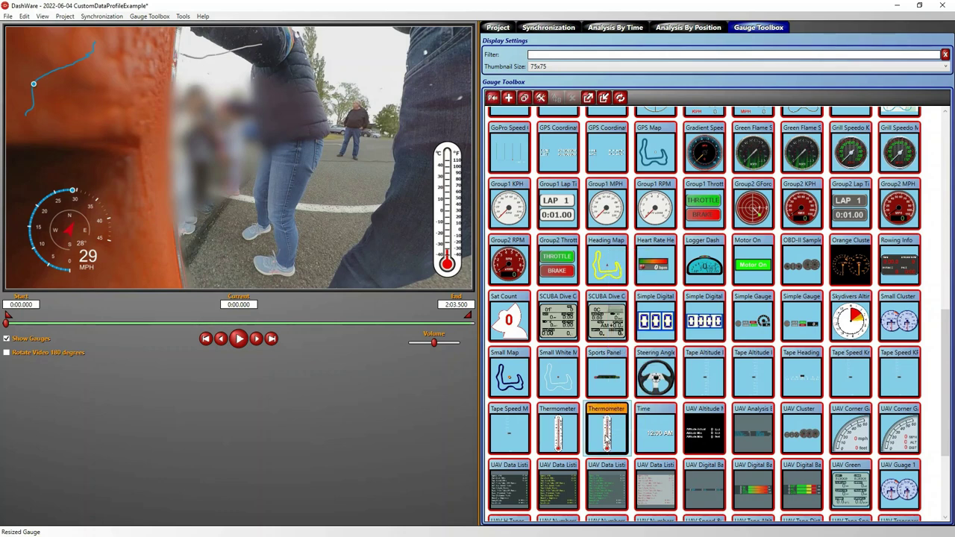
pyautogui.click(493, 97)
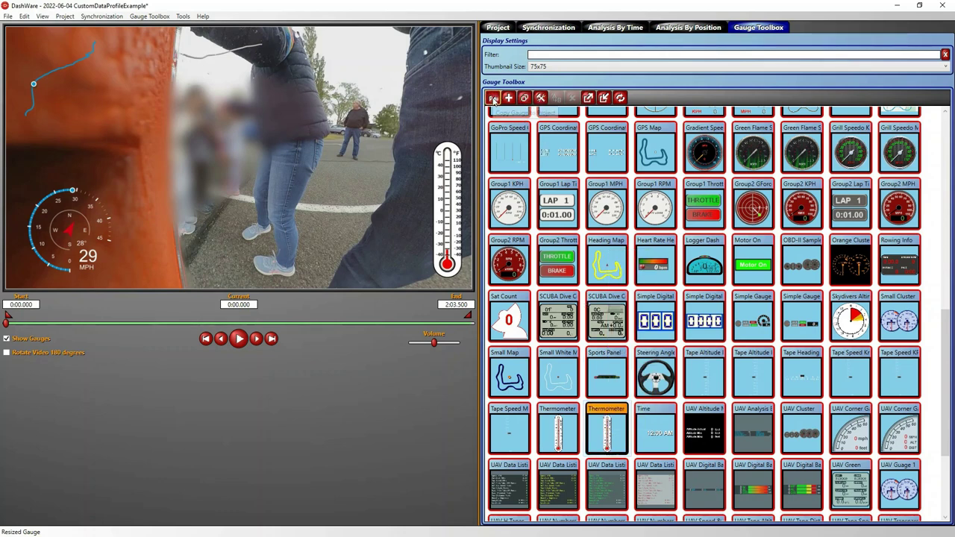